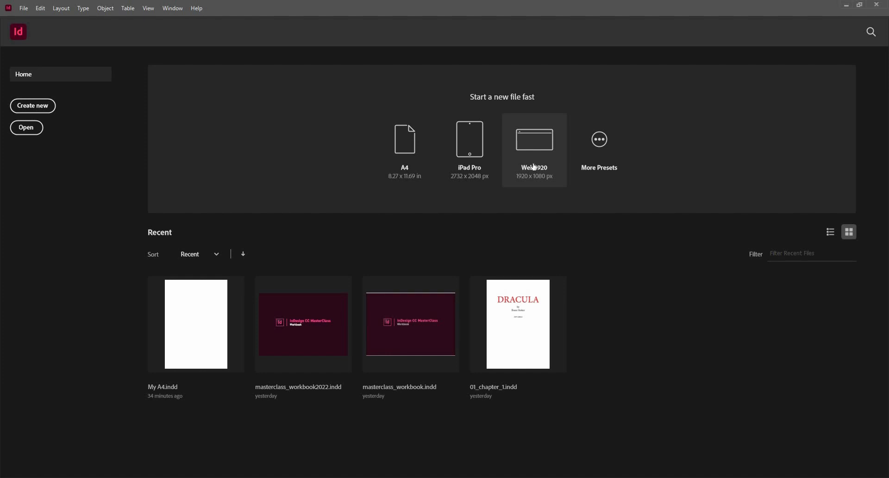
Step: Create a new document from the 1920 x 1080 px web preset and fit the whole page in view
click(534, 168)
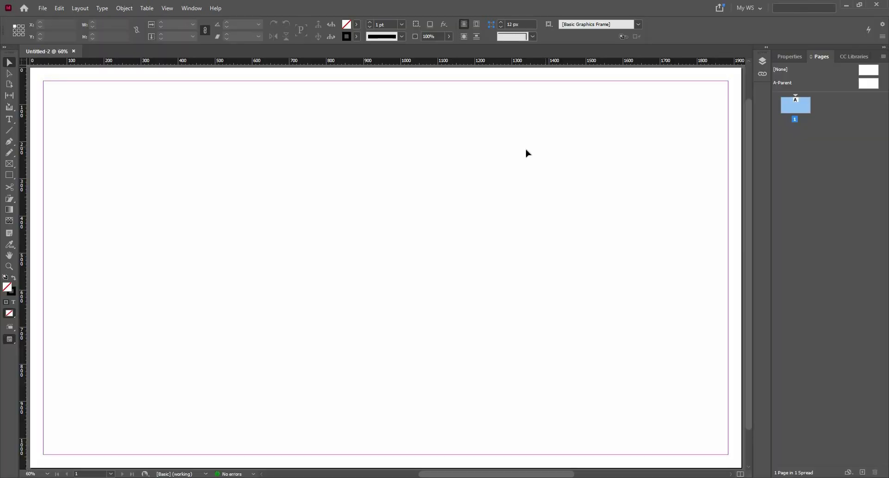
scroll(492, 184, down, 1)
scroll(416, 205, down, 1)
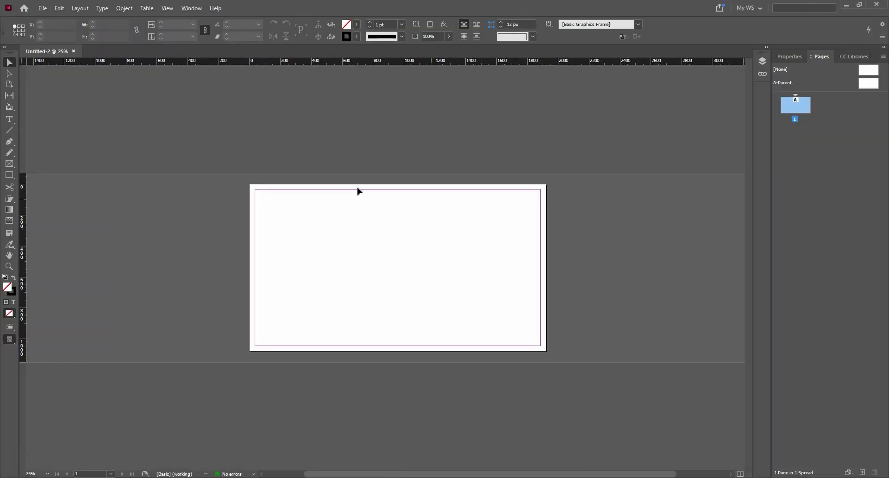
scroll(357, 190, up, 1)
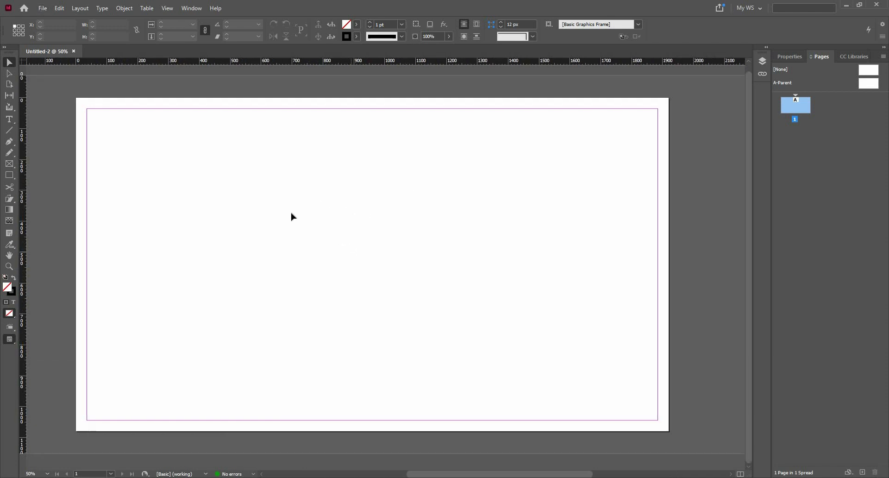
scroll(426, 228, up, 1)
scroll(207, 207, down, 1)
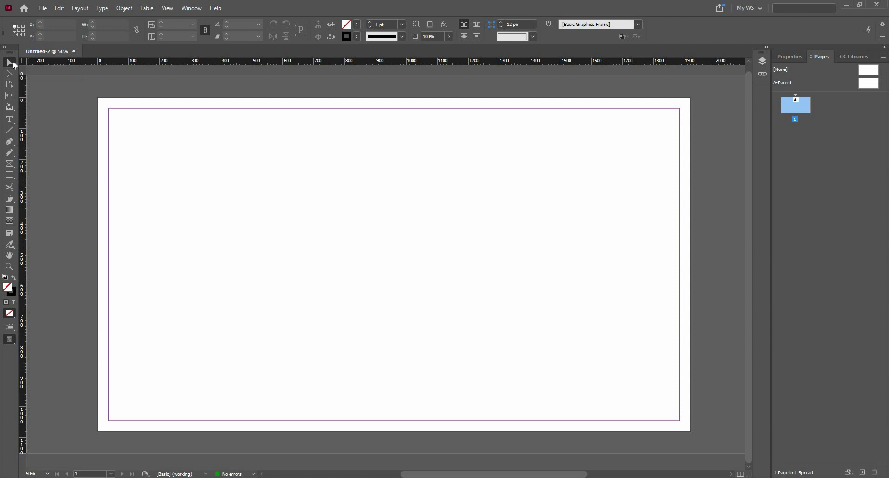
drag(210, 161, 337, 274)
drag(145, 113, 240, 214)
drag(471, 172, 337, 284)
Step: Draw an unfilled rectangle about 294 x 286 px in the page's upper-left area and select it with the Selection tool
click(10, 178)
drag(193, 126, 283, 214)
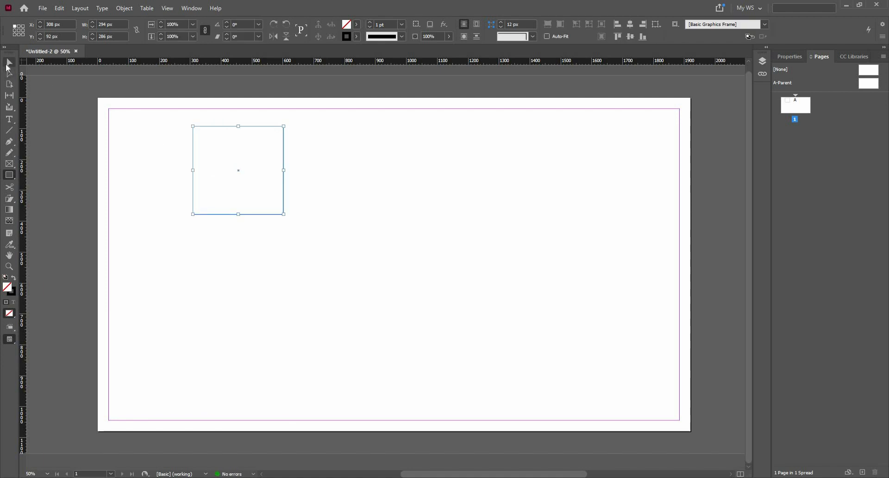
click(8, 64)
click(199, 132)
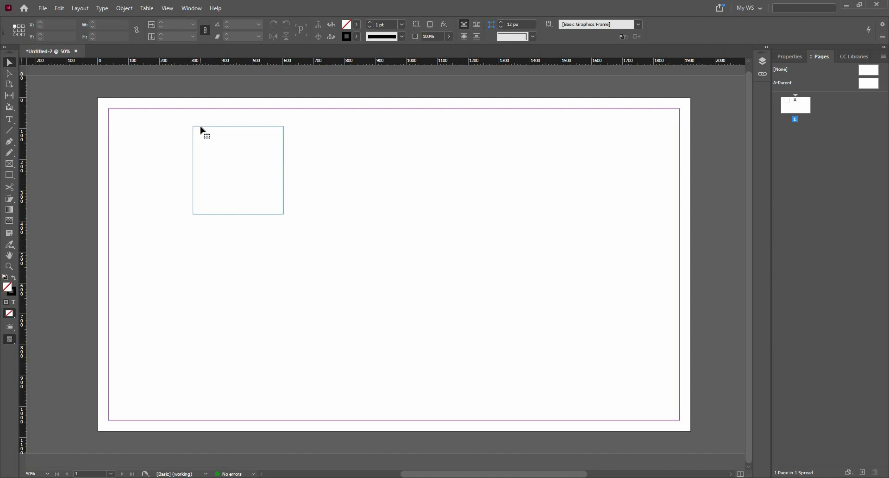
click(201, 130)
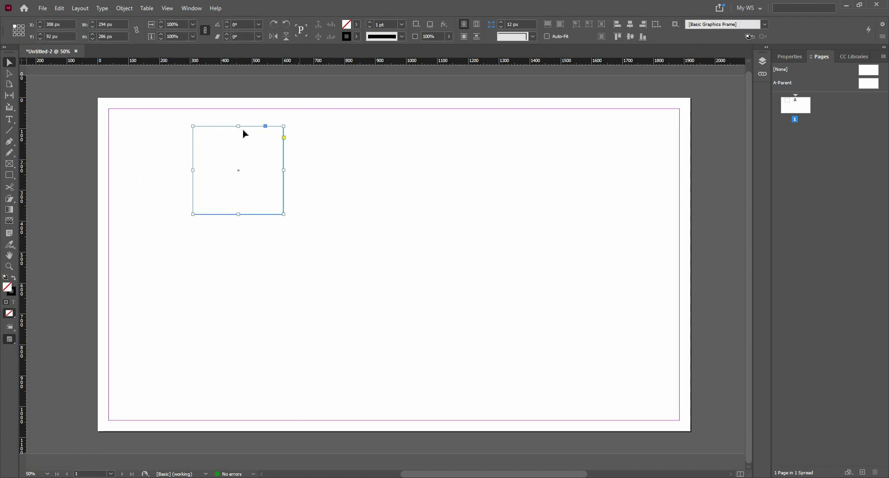
Step: Test selecting the unfilled rectangle from its edge and deselecting it from its empty interior
scroll(243, 131, up, 2)
drag(253, 169, 296, 173)
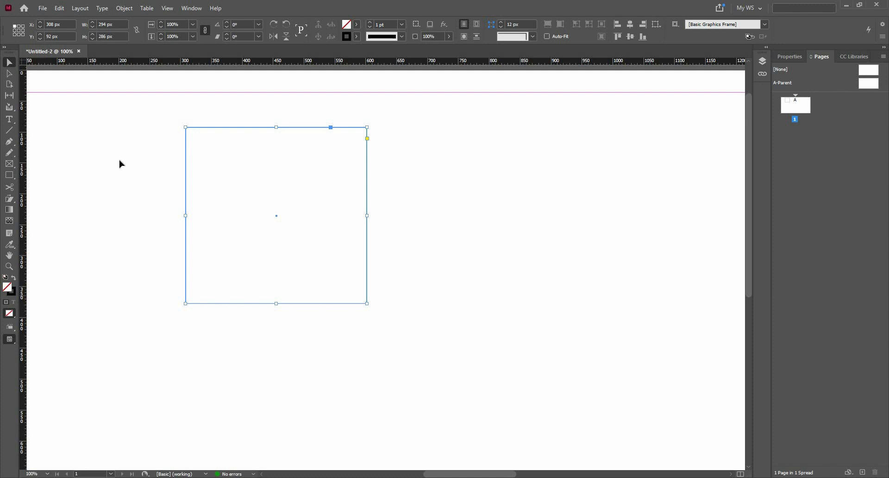
click(188, 133)
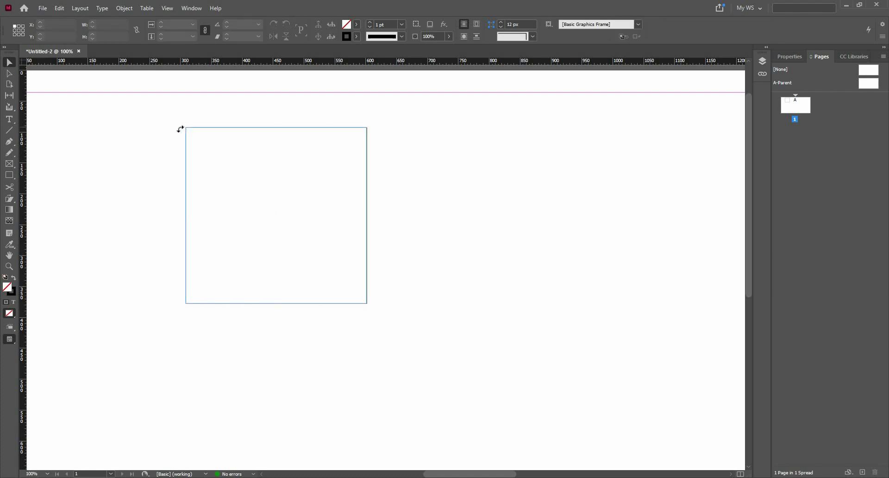
click(184, 128)
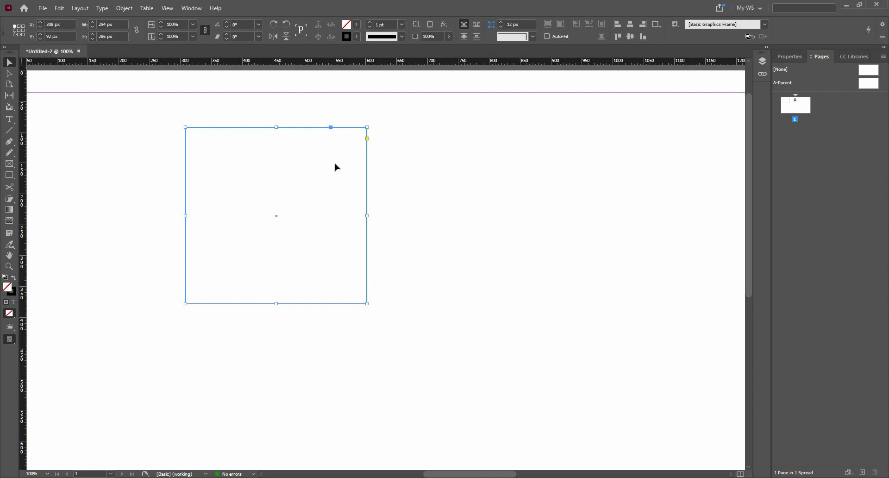
click(187, 133)
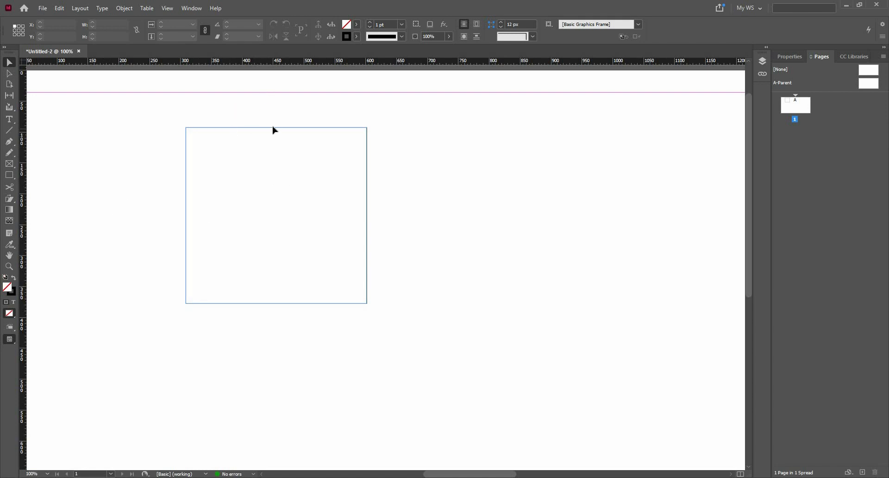
Step: Move the unfilled rectangle by its edge past the page's top edge, to about X 285 px, Y -31 px, and deselect it
scroll(258, 144, down, 1)
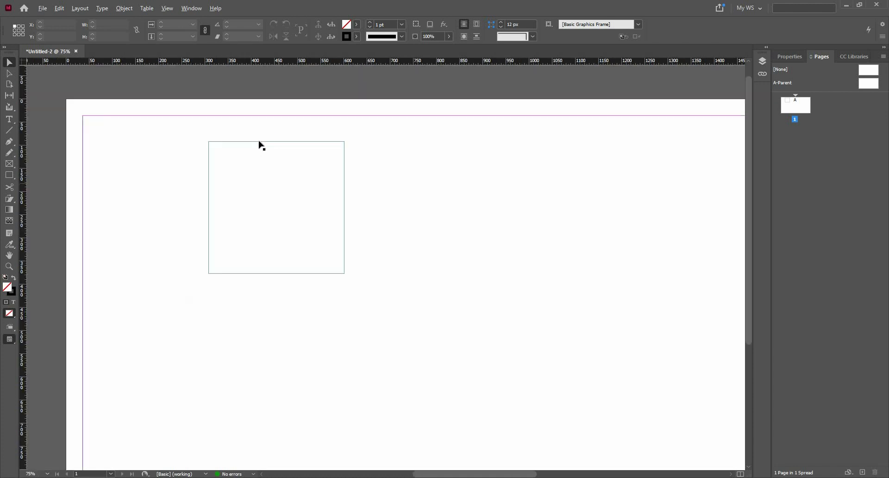
drag(267, 147, 254, 85)
scroll(251, 183, up, 2)
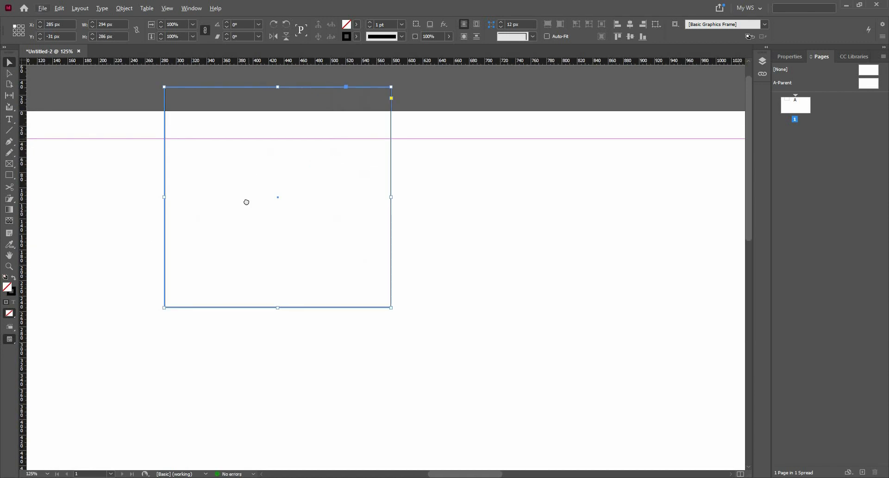
click(272, 224)
drag(258, 166, 280, 193)
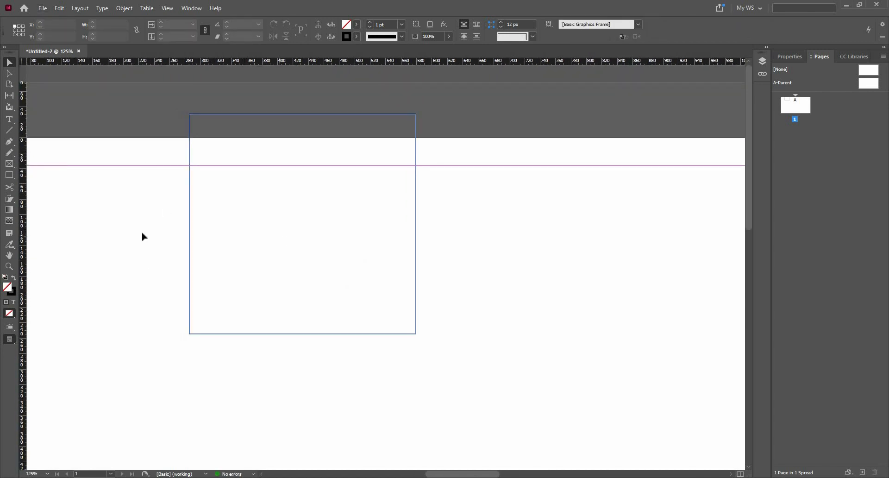
Step: Fill the rectangle with the green colour 00f0a9
double_click(9, 287)
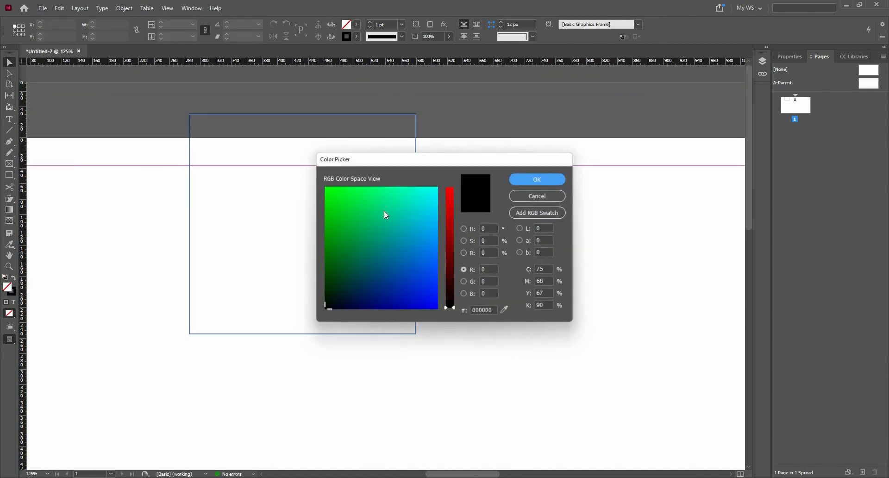
click(399, 193)
click(537, 179)
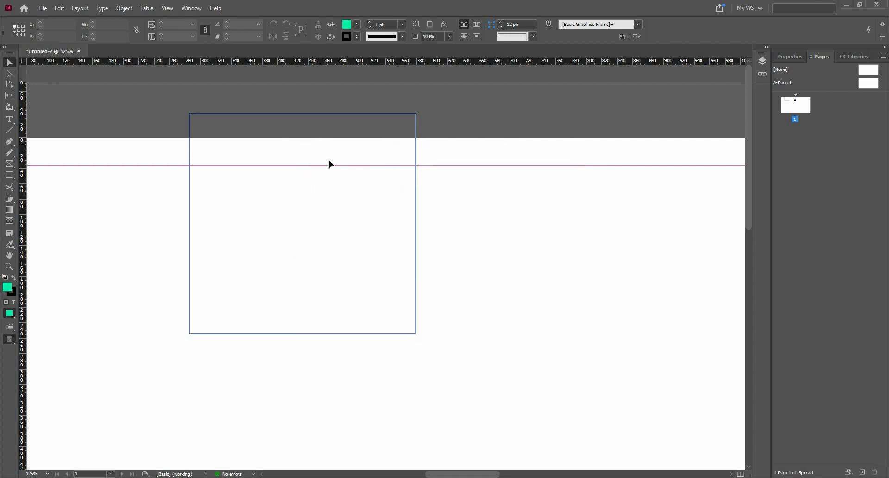
click(196, 261)
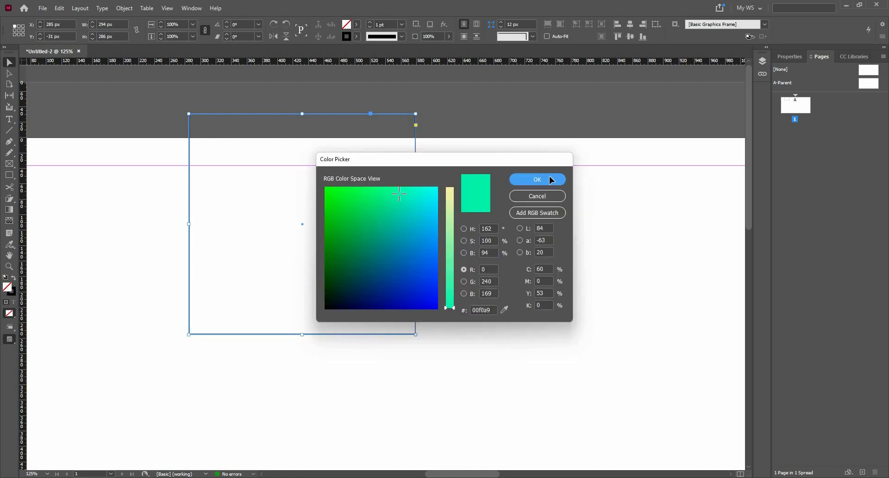
click(549, 180)
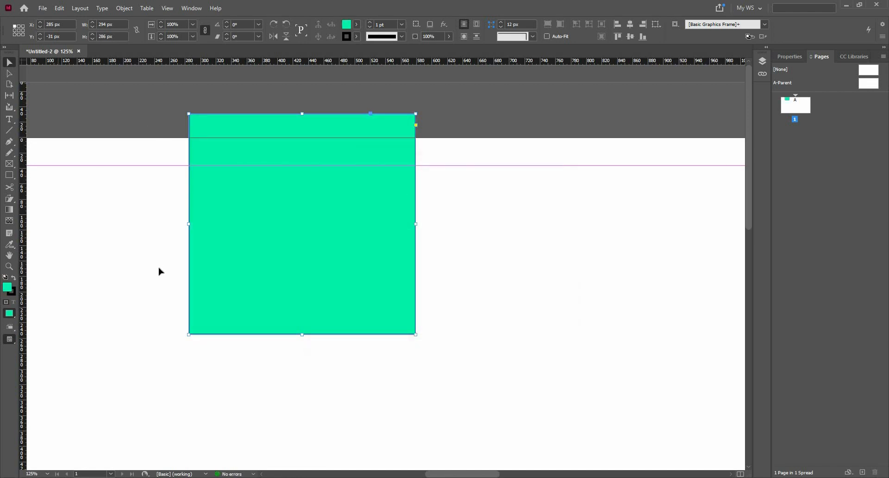
Step: Move the filled rectangle by its interior to about X 306, Y 151 px, and shrink it from its upper-right corner to about 283 x 253 px
click(159, 271)
click(312, 226)
drag(316, 192, 332, 333)
key(ctrl+minus)
drag(446, 272, 417, 192)
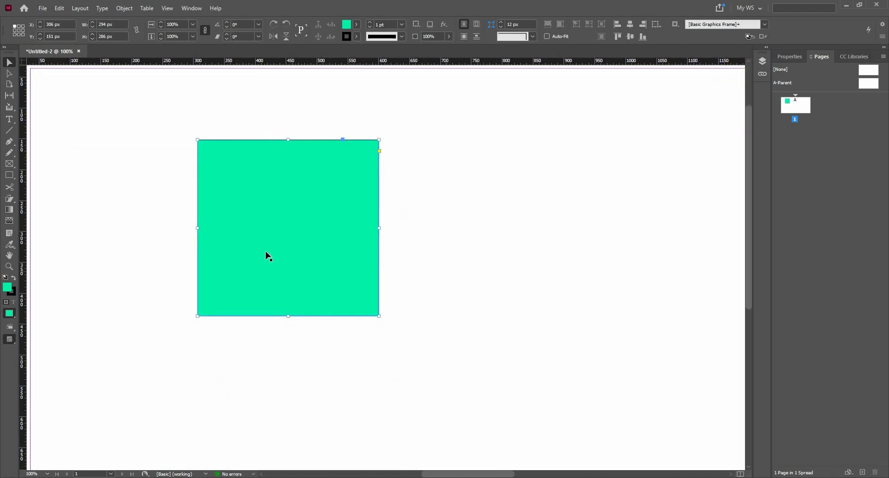
scroll(268, 255, up, 1)
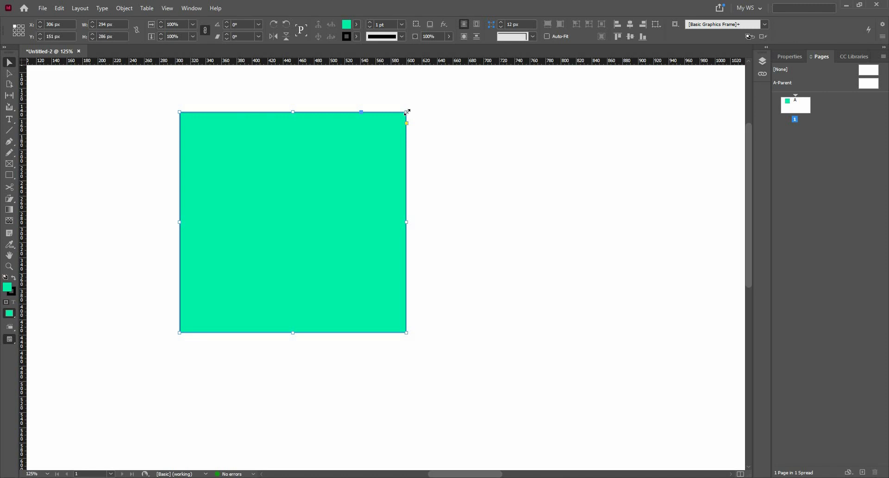
drag(407, 112, 398, 137)
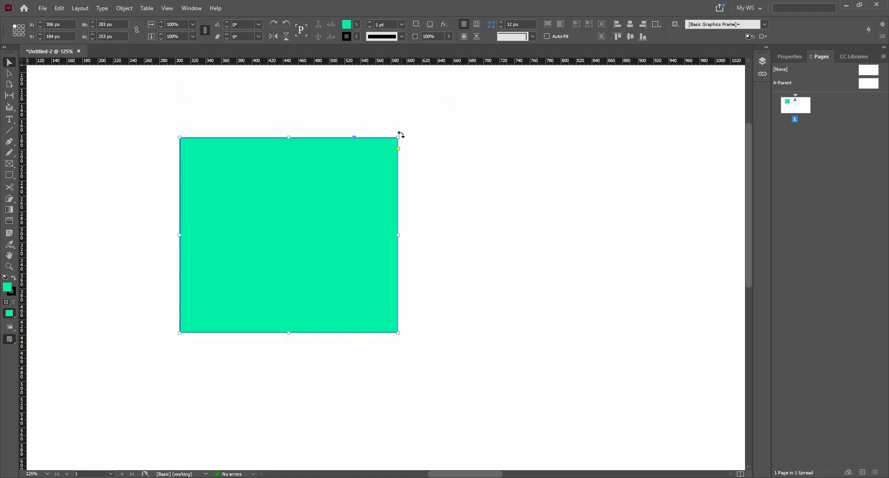
Step: Try rotating the green rectangle by about 10° and undo the rotation
drag(401, 134, 371, 213)
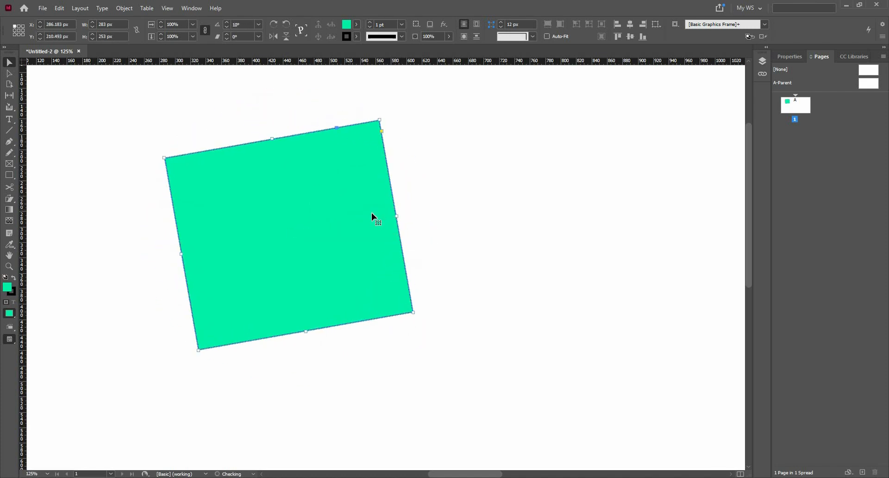
key(ctrl+z)
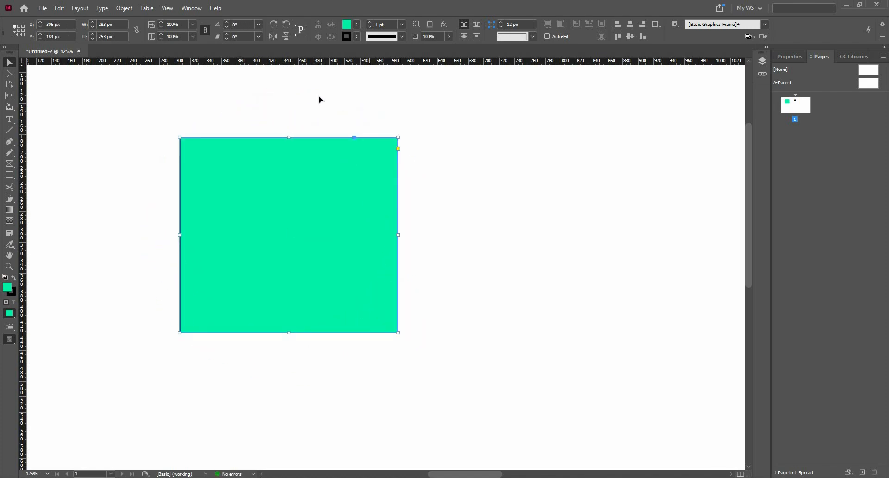
Step: Try live corner editing on the green rectangle, keeping the corner size at 0 px, and deselect it
key(Delete)
click(399, 149)
mouse_move(399, 139)
mouse_down()
mouse_move(281, 146)
mouse_move(397, 151)
mouse_move(397, 139)
mouse_up()
click(437, 147)
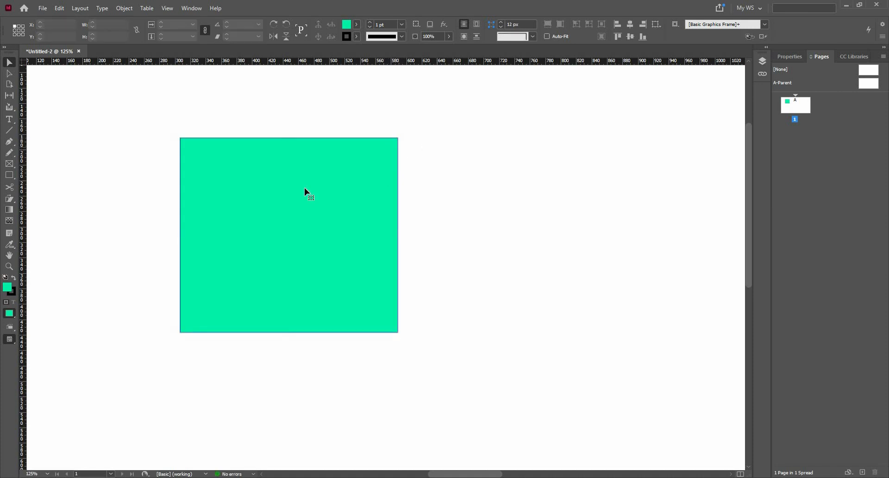
click(304, 182)
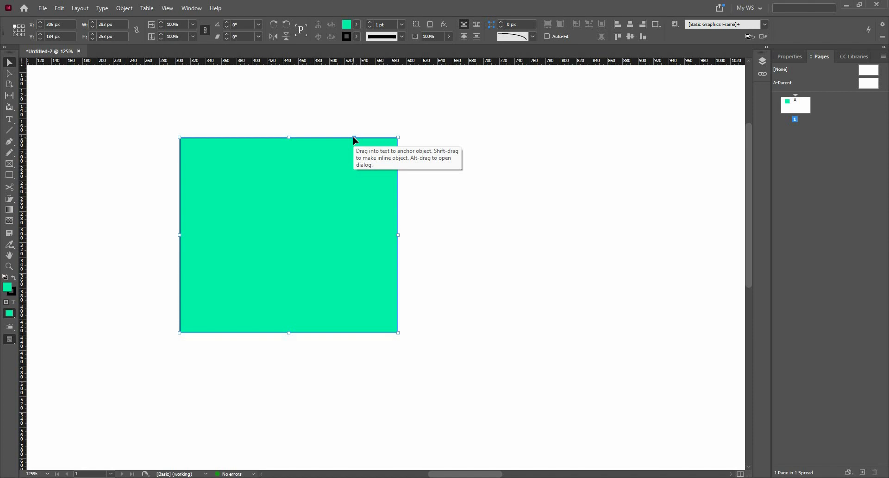
key(ctrl+shift+a)
click(347, 264)
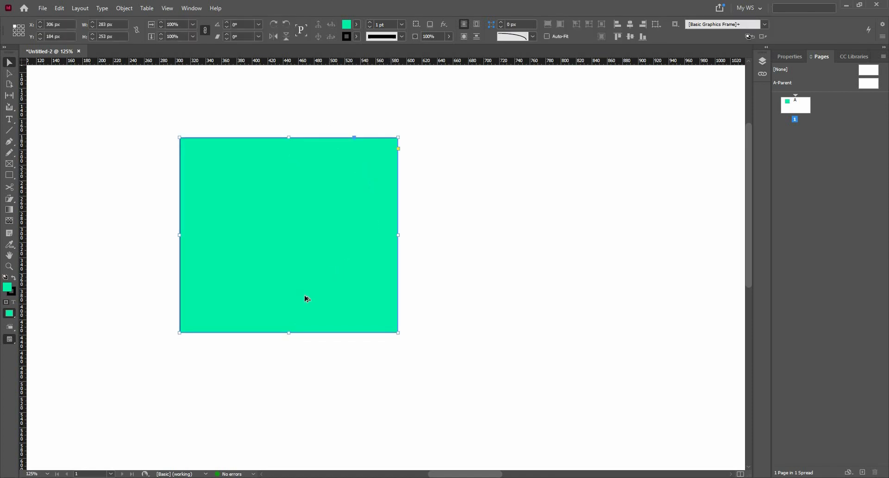
Step: Draw a text frame about 183 x 43 px above the green rectangle and enter "Text" in it
scroll(307, 299, down, 1)
drag(320, 313, 256, 357)
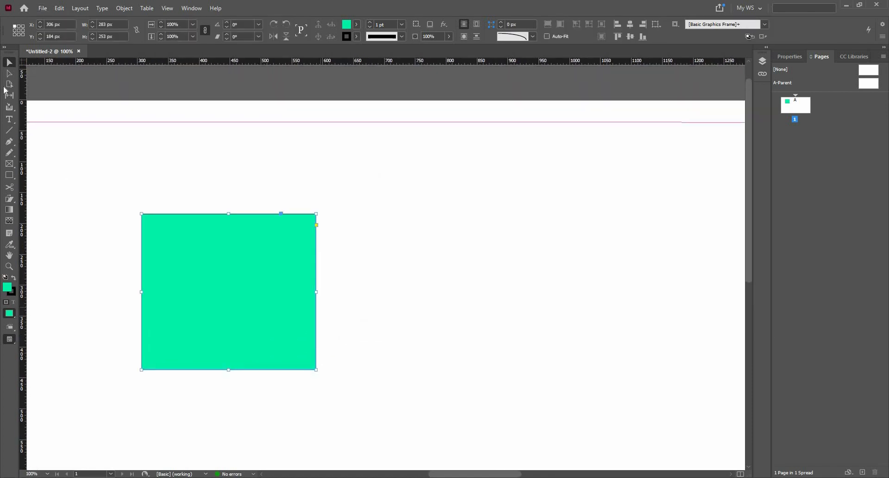
click(12, 121)
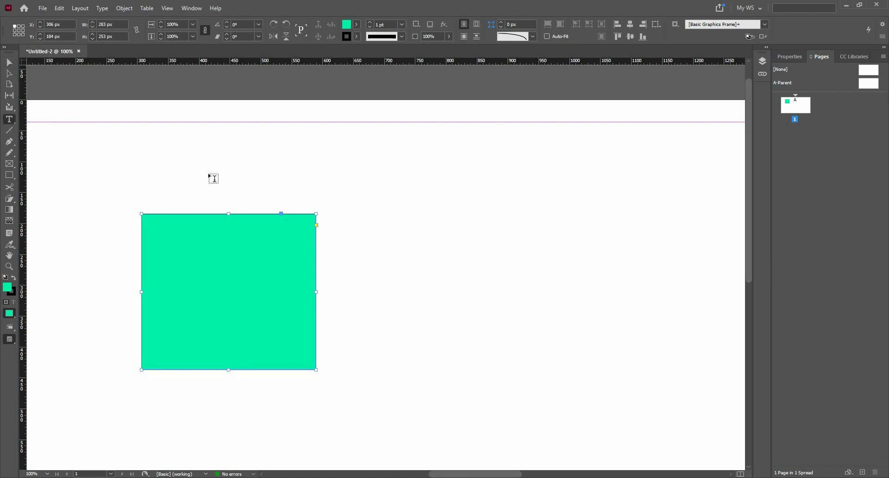
drag(214, 165, 327, 191)
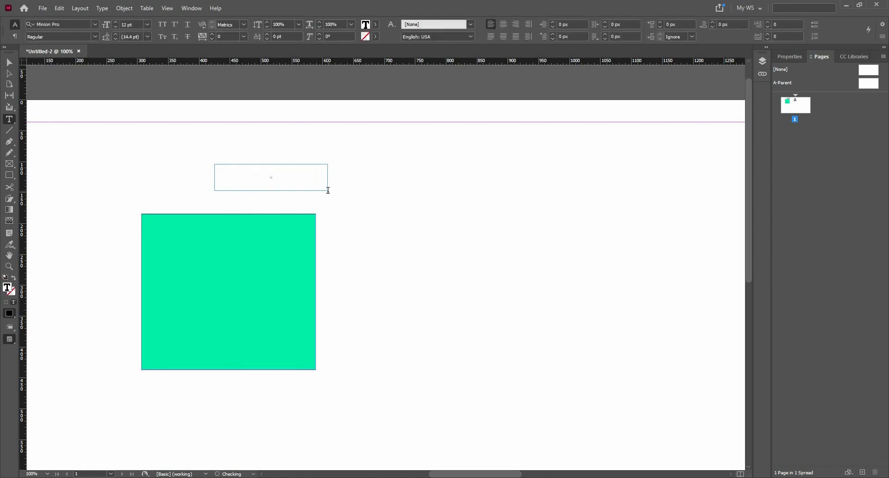
text(I)
Step: Set the font size of all the text in the new frame to 36 pt and finish text editing
key(ctrl+a)
click(148, 24)
click(132, 126)
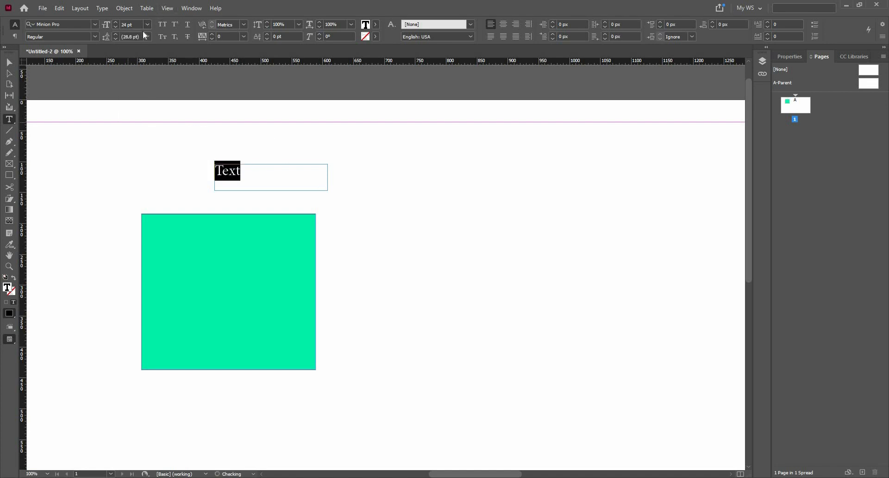
click(148, 24)
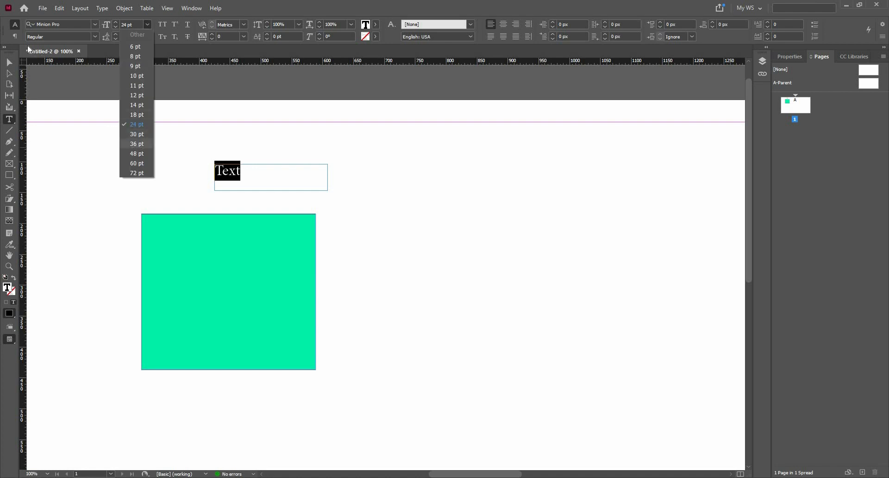
click(134, 146)
key(Escape)
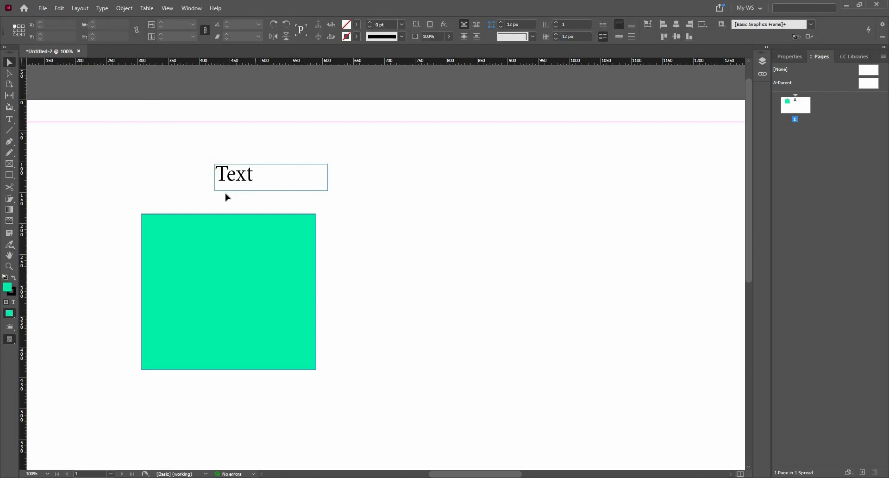
Step: Anchor the green rectangle to the word "Text" and move the text frame to about X 306, Y 121 px
scroll(281, 245, up, 2)
click(319, 234)
drag(306, 223, 406, 251)
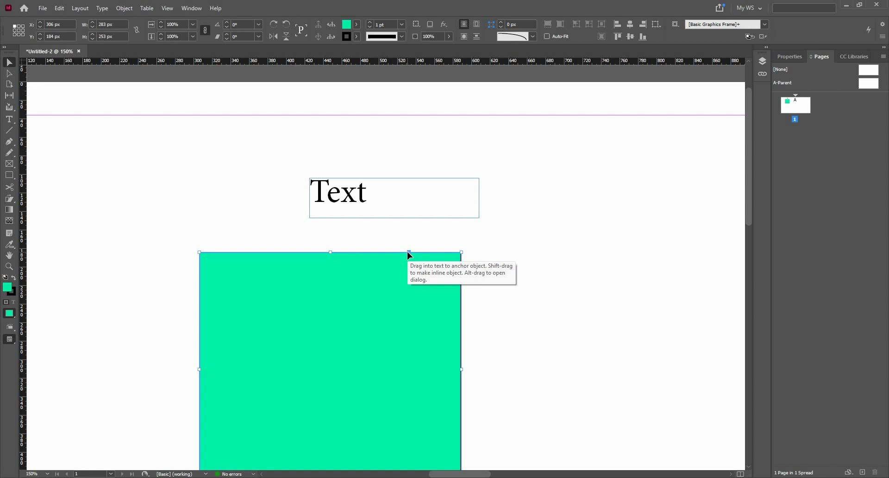
drag(407, 252, 370, 207)
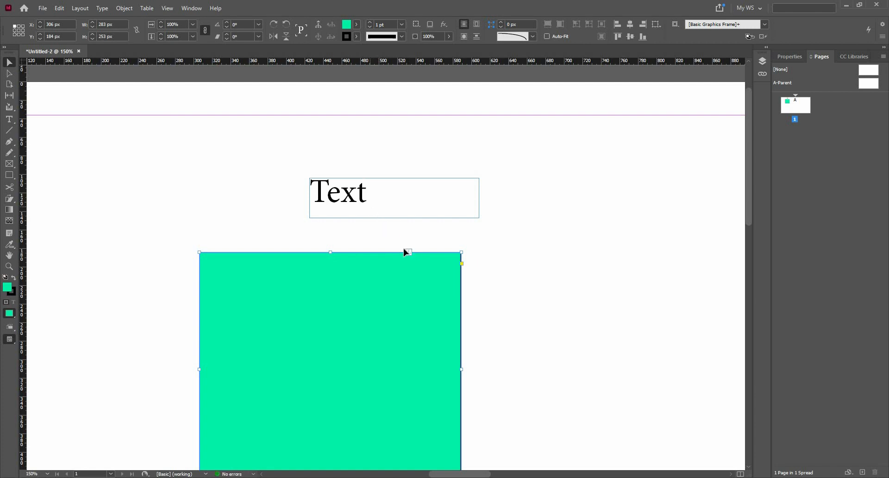
click(340, 195)
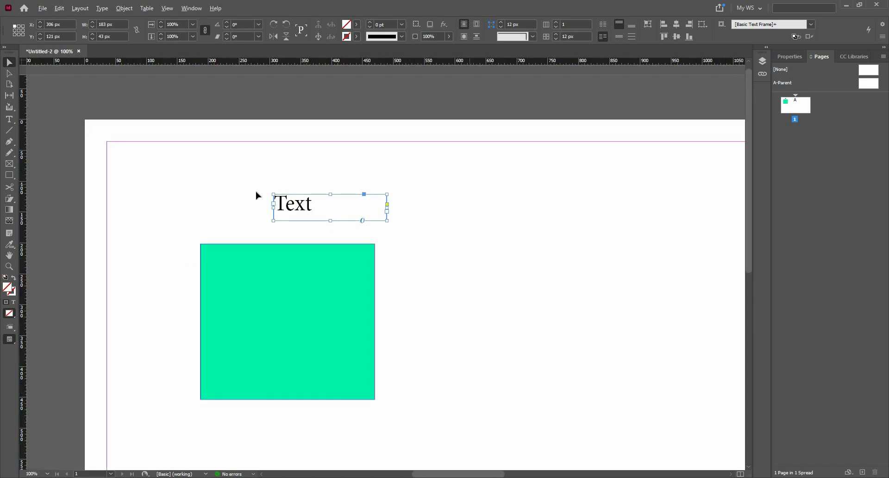
Step: Select the anchored green rectangle, and move its text frame to about X 448, Y 134 px
scroll(298, 213, up, 1)
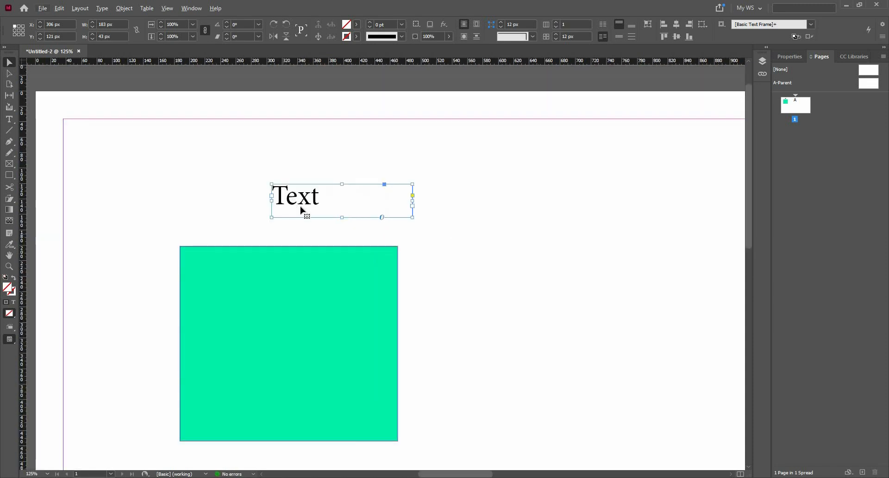
click(376, 245)
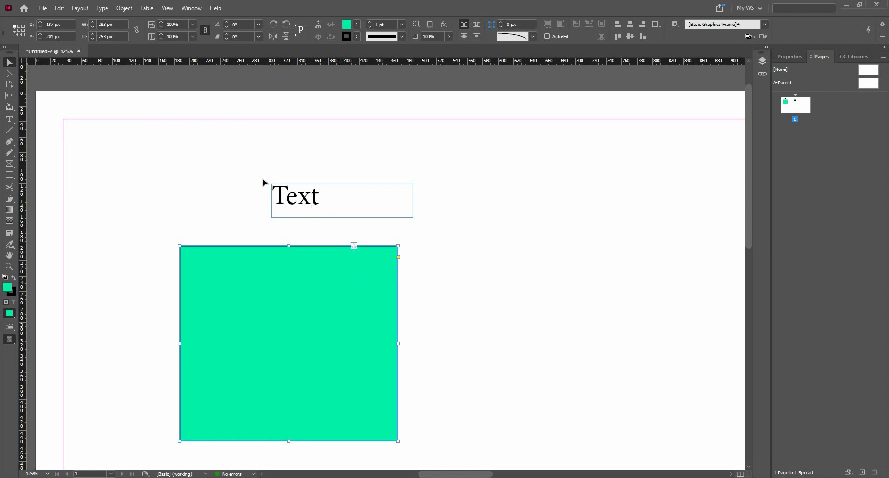
mouse_move(301, 202)
mouse_down()
mouse_move(207, 202)
mouse_move(341, 222)
mouse_move(347, 265)
mouse_move(418, 260)
mouse_move(406, 230)
mouse_move(450, 258)
mouse_up()
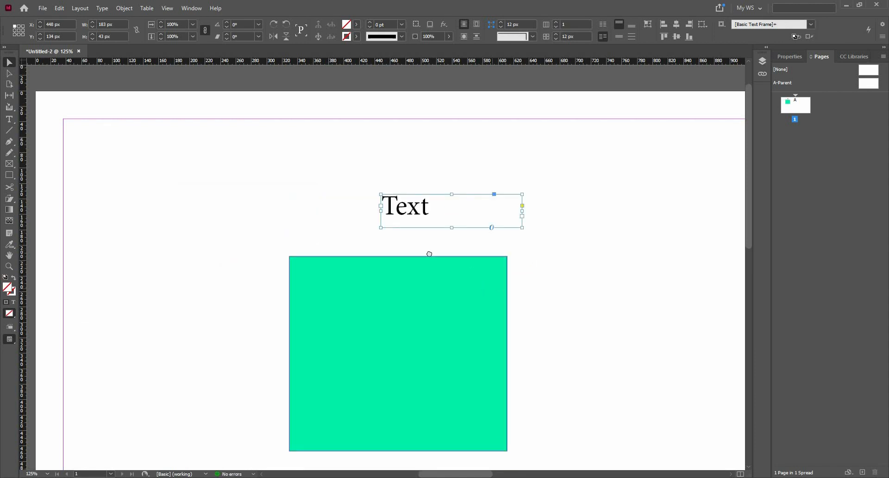
drag(489, 291, 429, 254)
click(487, 233)
click(381, 178)
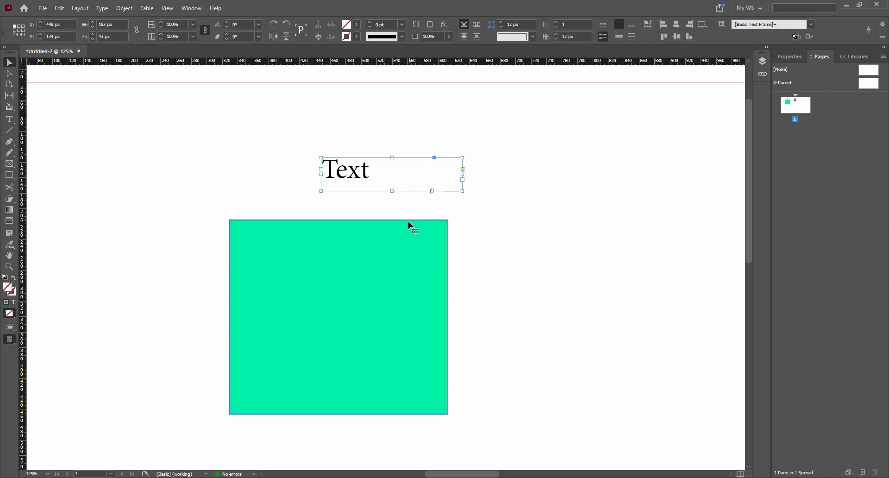
Step: Open the green rectangle's anchored object options from its anchor marker and close them without changing anything
click(405, 221)
right_click(403, 219)
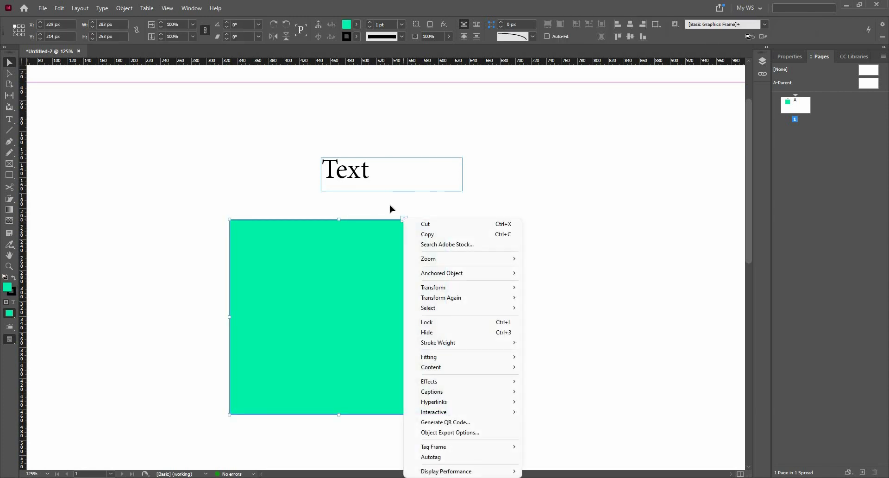
click(404, 224)
click(404, 221)
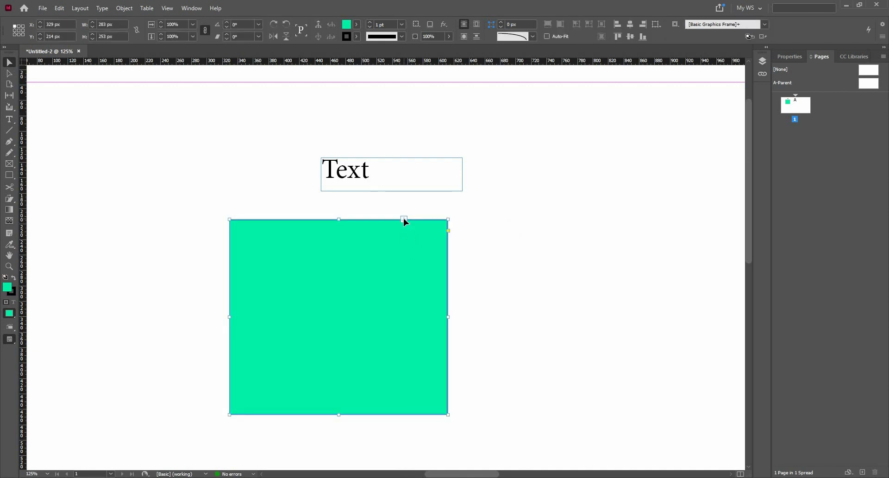
drag(402, 216, 365, 179)
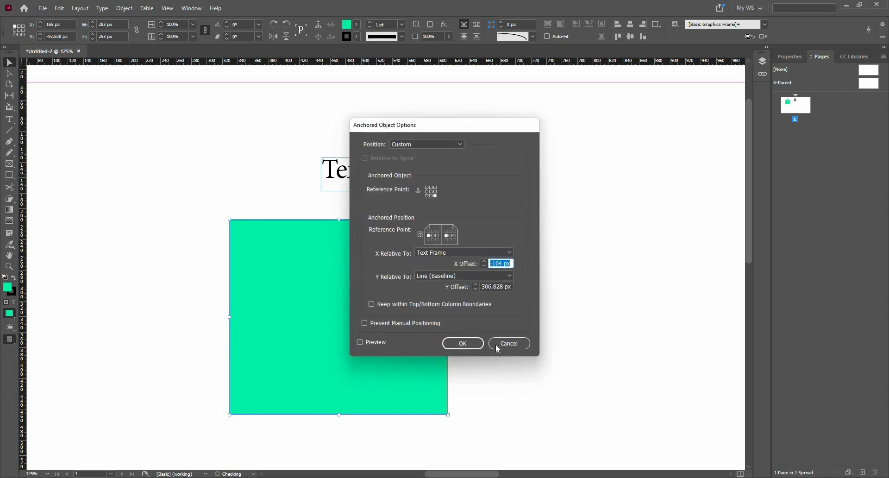
key(Return)
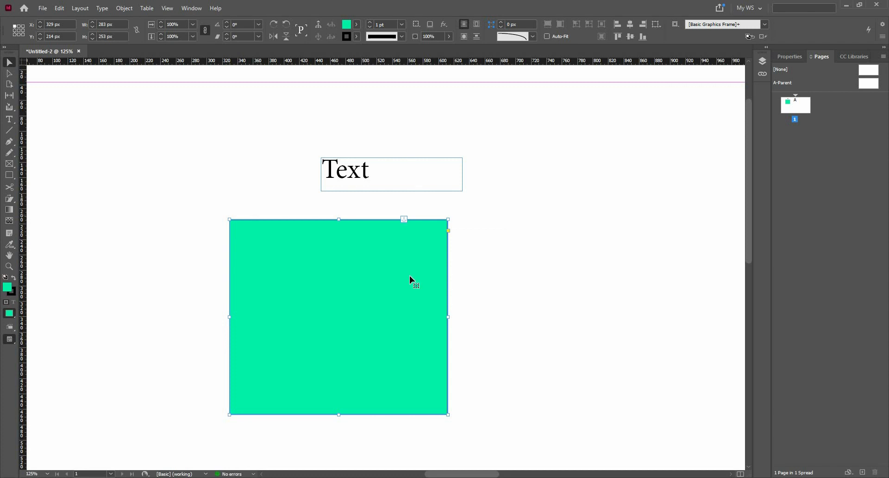
Step: Replace the anchored rectangle with a new one about 298 x 151 px, placed below the text at about X 339, Y 235 px
key(Delete)
key(m)
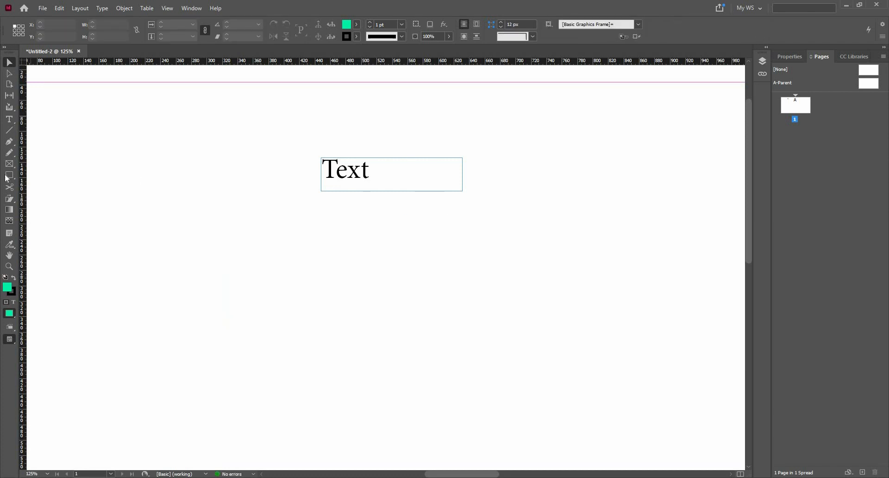
drag(466, 353, 571, 406)
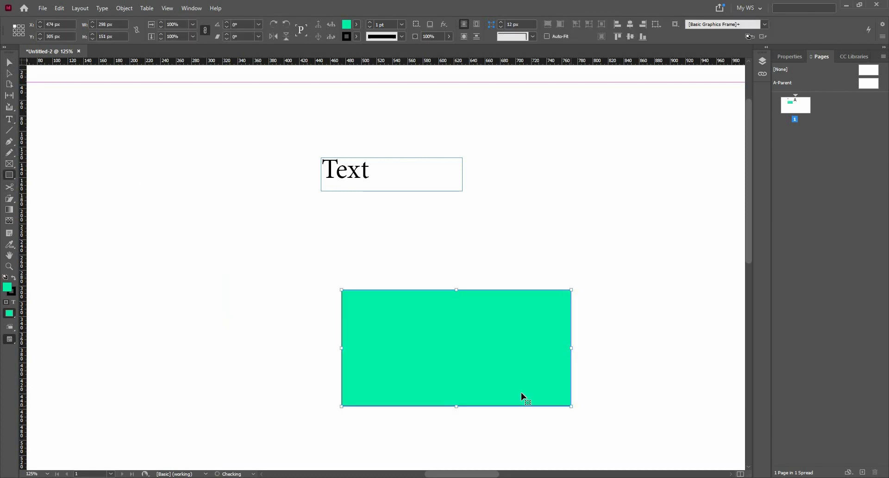
key(v)
drag(524, 301, 420, 247)
scroll(381, 228, up, 1)
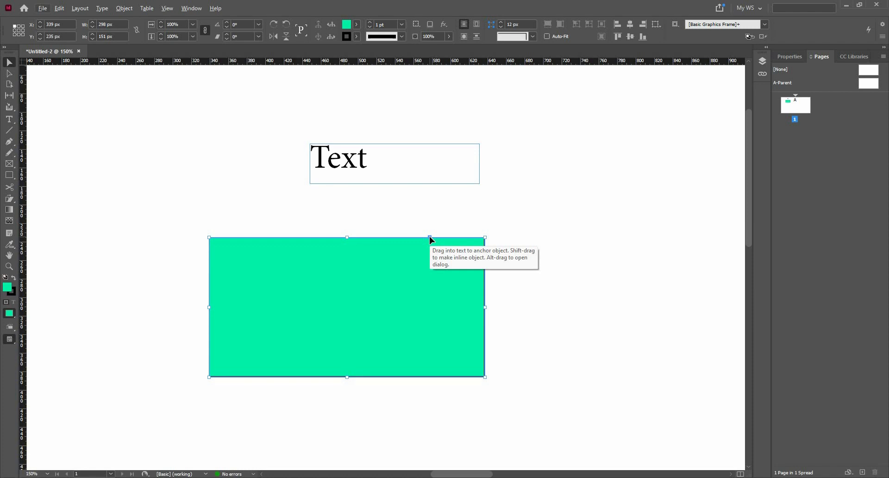
Step: Place the rectangle inline before the final "t" of "Text" and enlarge the text frame to about 502 x 252 px
drag(429, 236, 340, 170)
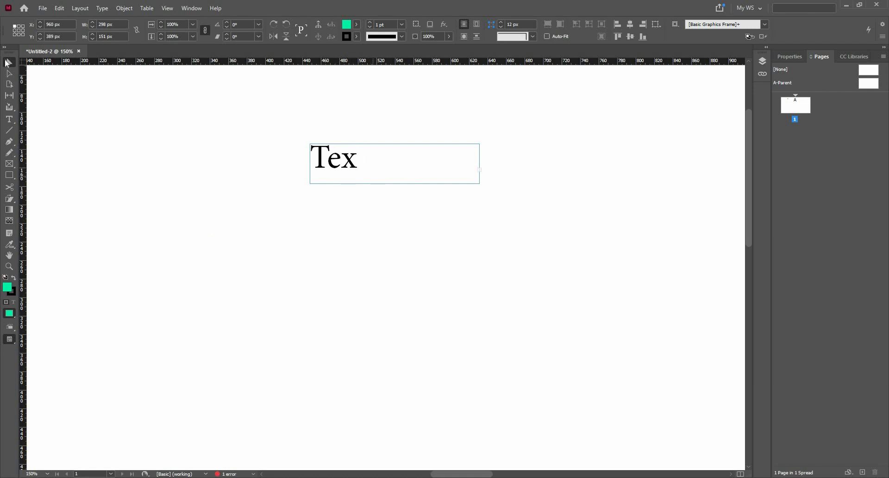
click(443, 188)
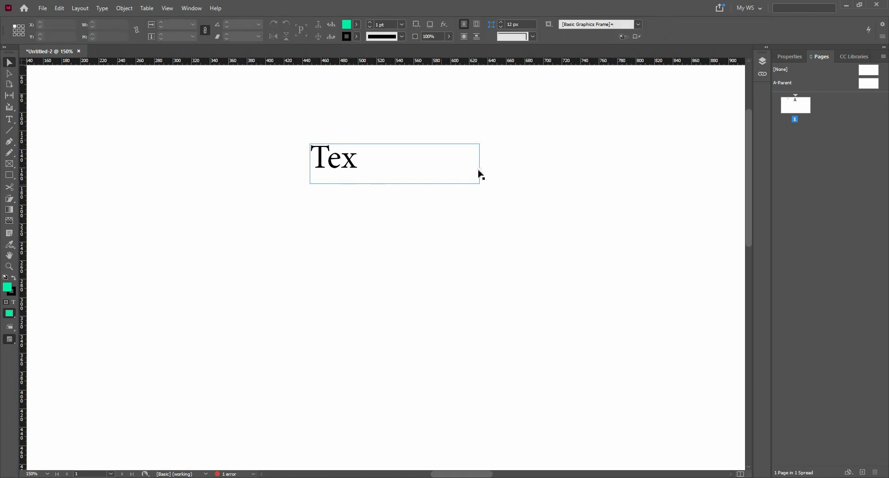
mouse_move(324, 117)
mouse_down()
mouse_move(363, 162)
mouse_move(407, 378)
mouse_up()
click(392, 198)
click(391, 184)
scroll(304, 251, down, 2)
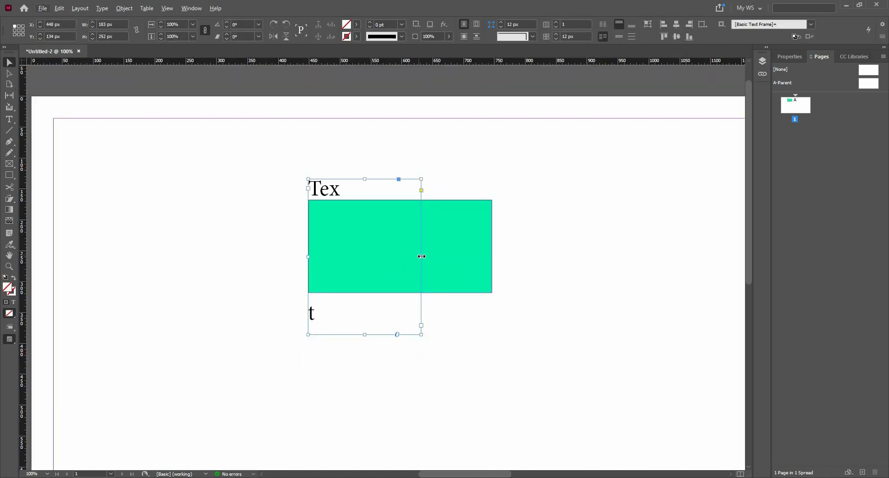
drag(421, 256, 618, 277)
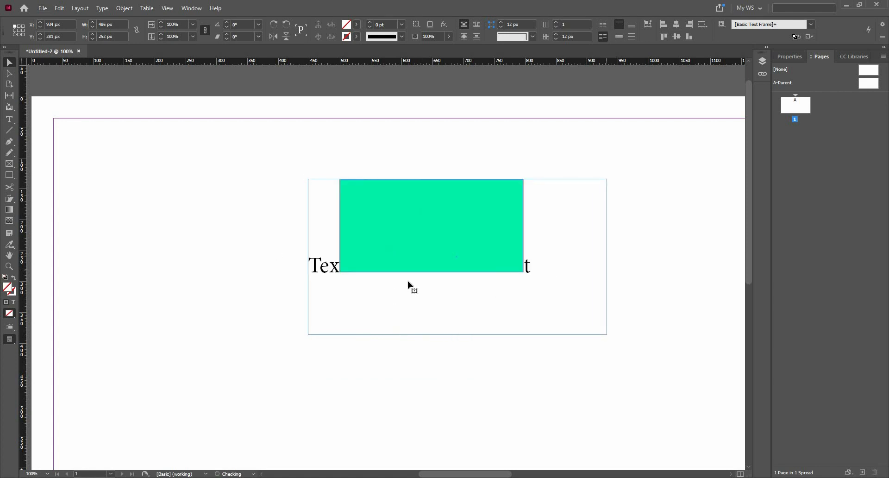
Step: Shift the inline rectangle down relative to its line of text and deselect it
click(342, 266)
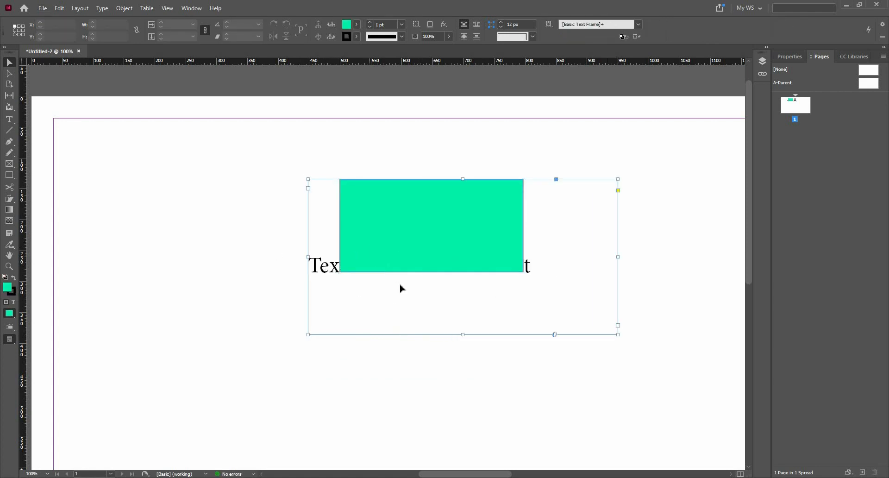
drag(399, 240, 388, 278)
click(184, 212)
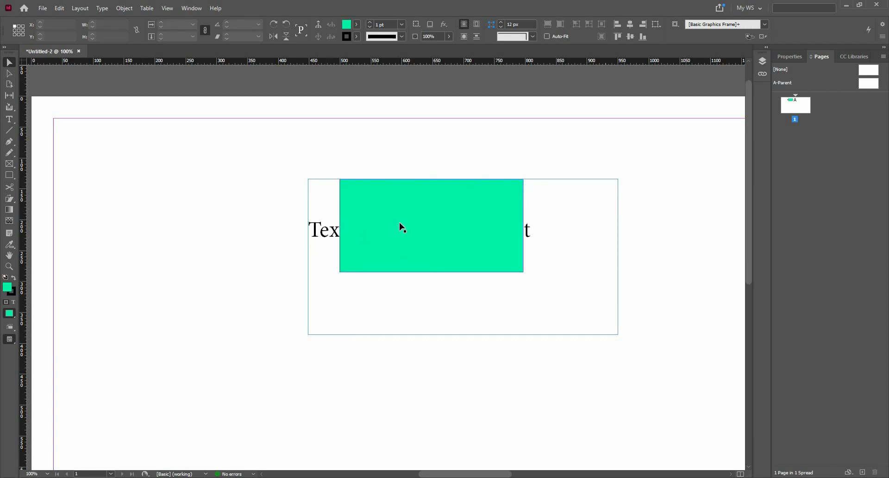
Step: Delete the text frame with its inline rectangle and draw a new rectangle about 344 x 324 px near the page's upper-left area
drag(260, 169, 685, 366)
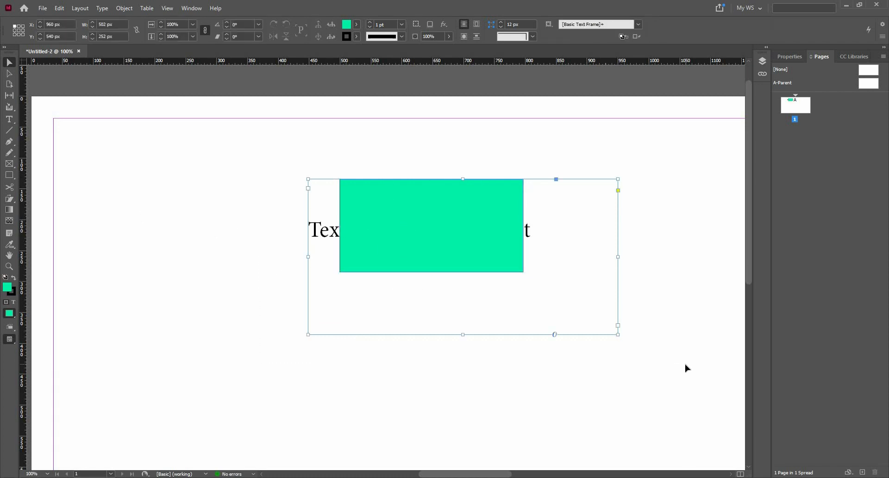
key(Delete)
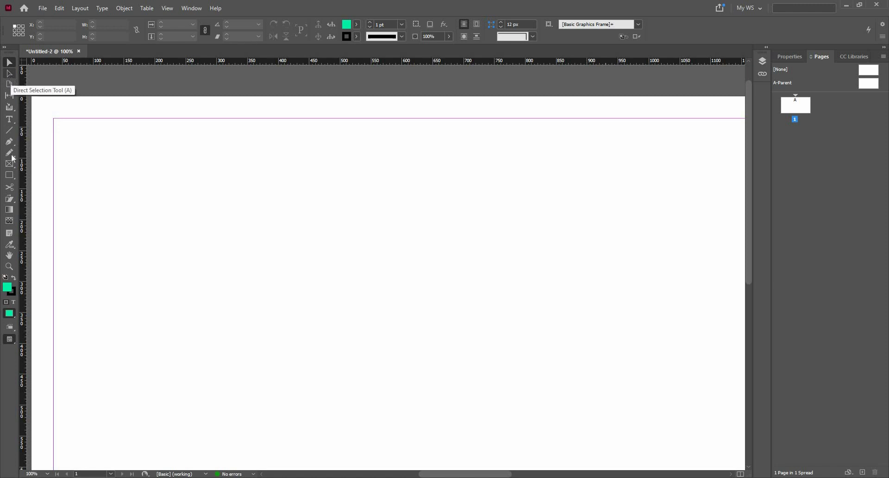
click(10, 175)
mouse_move(204, 149)
mouse_down()
mouse_move(341, 292)
mouse_move(415, 347)
mouse_up()
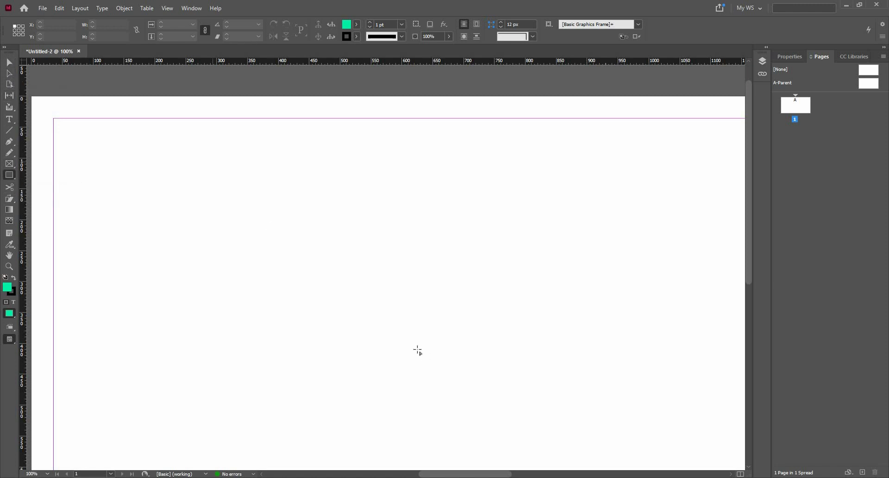
Step: Draw an ellipse about 295 x 275 px to the right of the rectangle
right_click(14, 178)
click(52, 196)
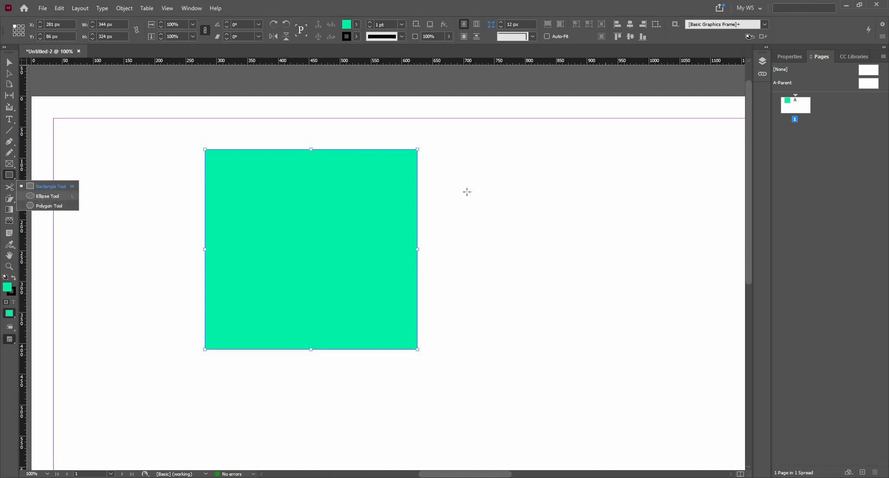
drag(468, 189, 536, 244)
drag(650, 360, 650, 358)
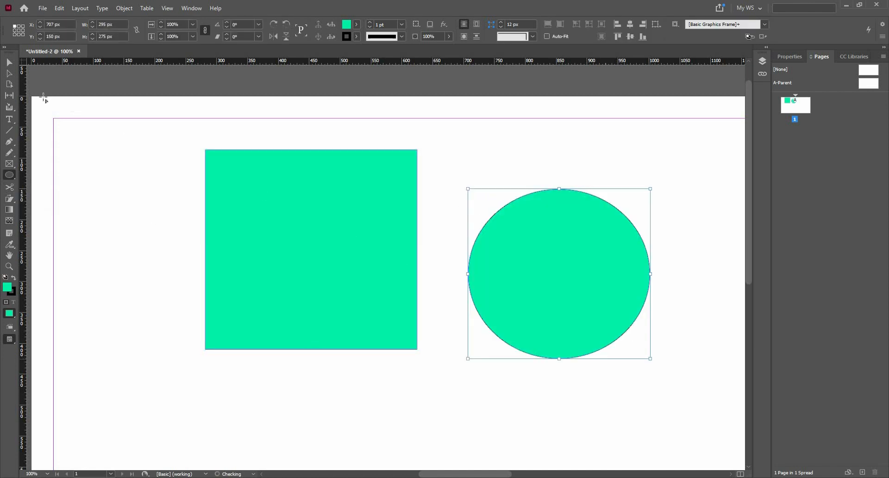
Step: Select individual corner points of the rectangle with the Direct Selection tool, one at a time and by marquee
click(8, 76)
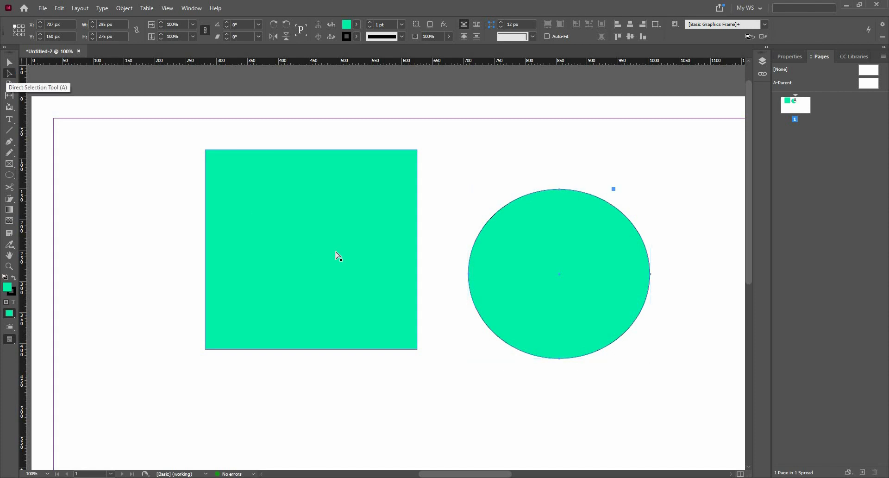
click(376, 151)
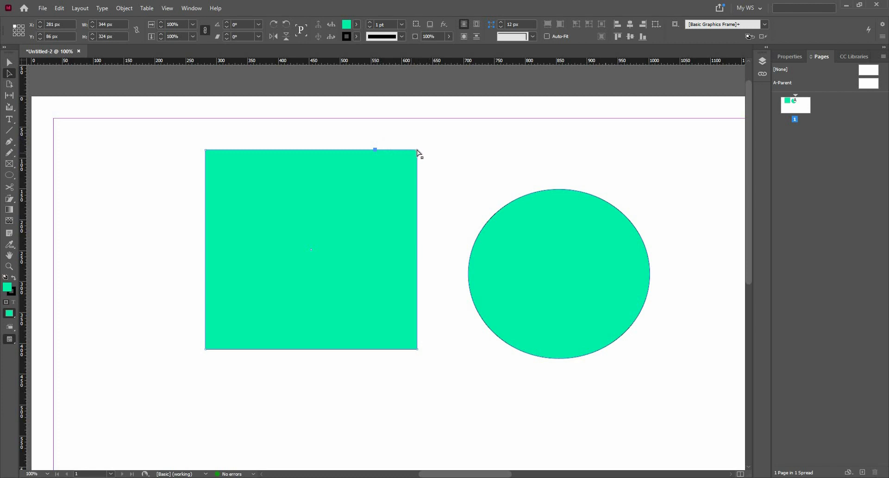
click(417, 150)
drag(172, 132, 226, 160)
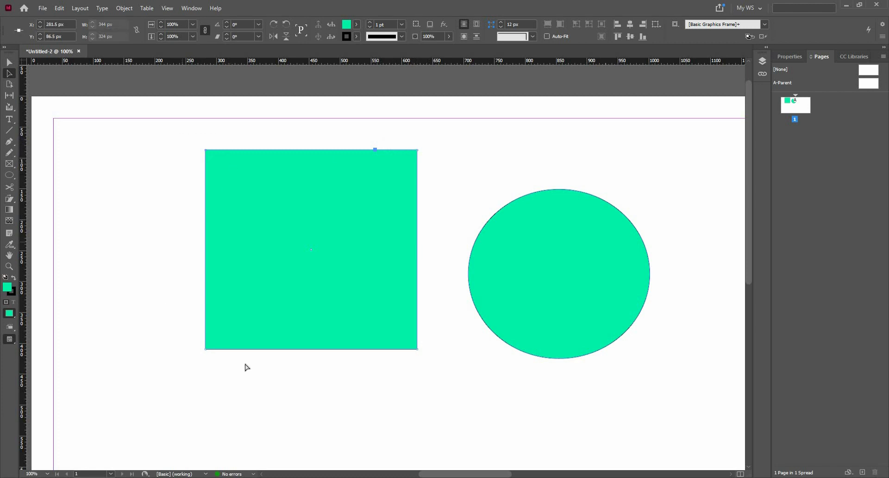
drag(231, 361, 165, 303)
drag(406, 163, 406, 165)
drag(208, 163, 254, 187)
Step: Reshape the rectangle: pull its upper-left corner outward, its lower-right corner to about X 668, Y 491 px and its lower-left to about X 524, Y 164 px
drag(206, 150, 102, 165)
drag(143, 120, 113, 111)
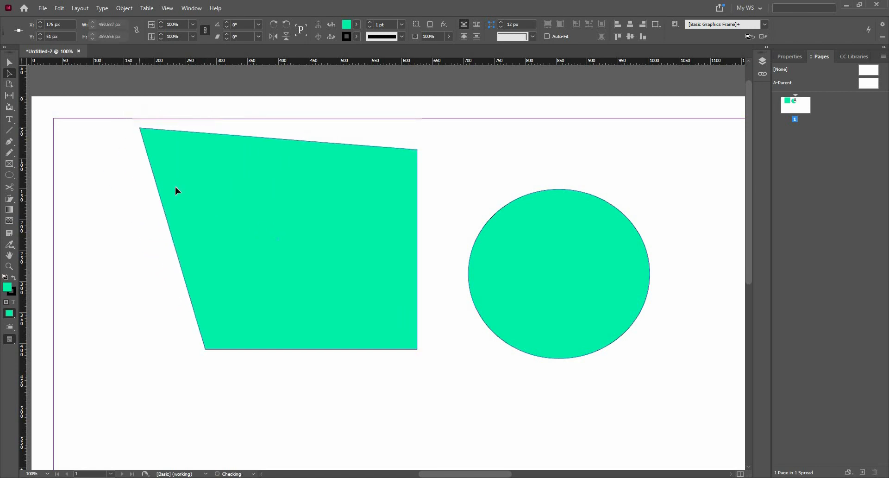
drag(417, 355, 444, 403)
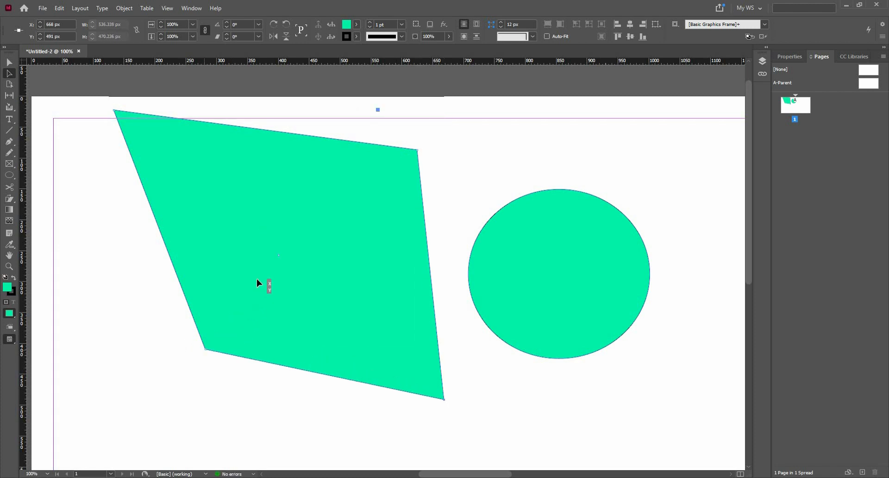
drag(257, 279, 355, 199)
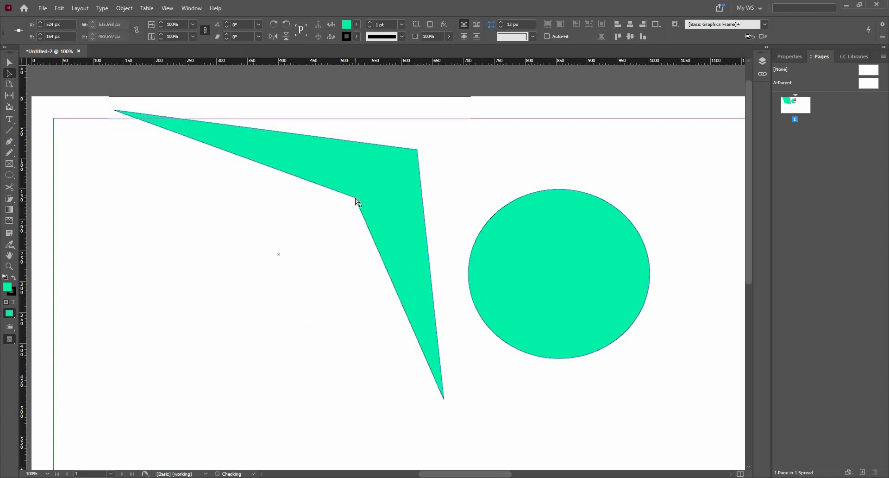
Step: Move the whole reshaped figure down to about X 119, Y 143 px with the Selection tool
click(8, 62)
click(240, 144)
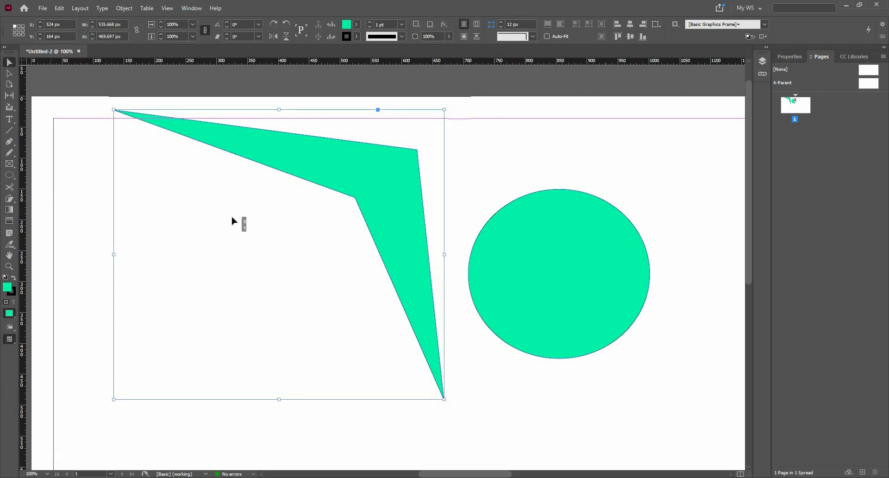
drag(232, 220, 224, 296)
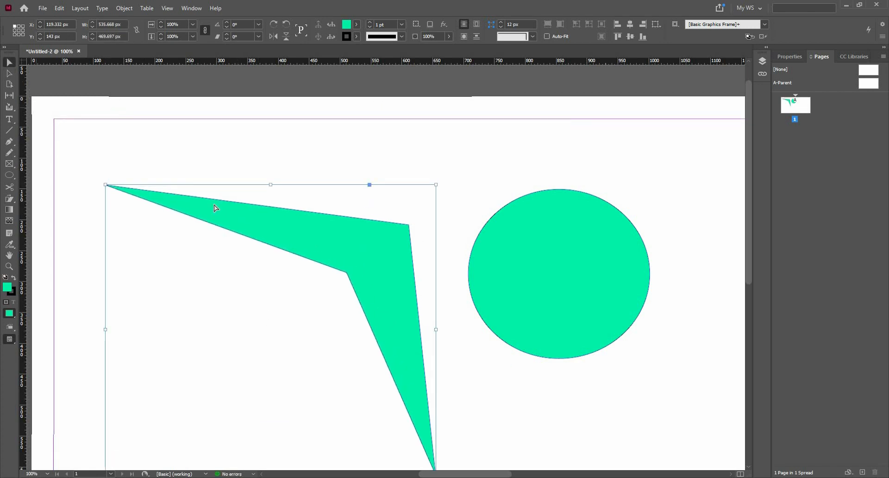
Step: Convert the figure's inner corner point to a smooth point and then to a corner point with independent direction lines
key(a)
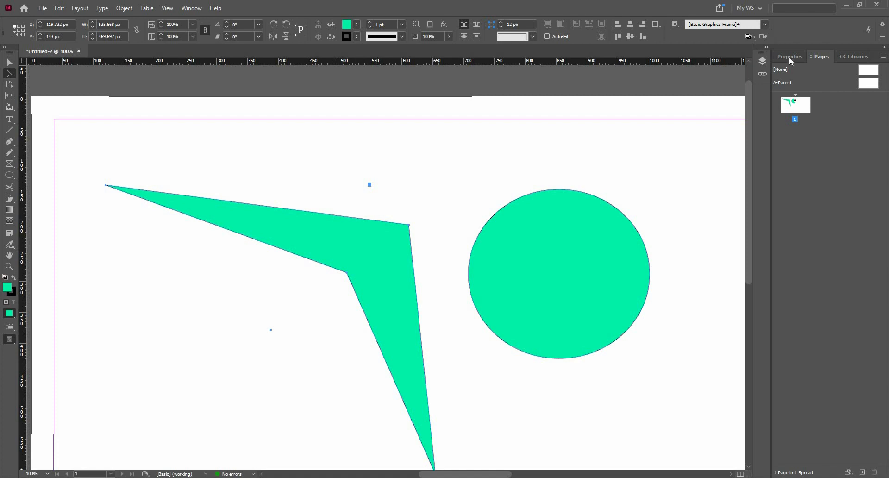
click(348, 273)
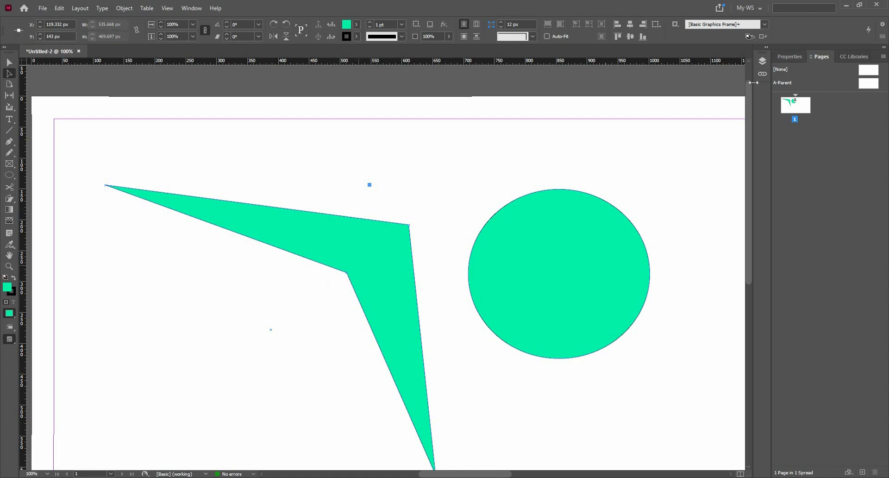
click(784, 58)
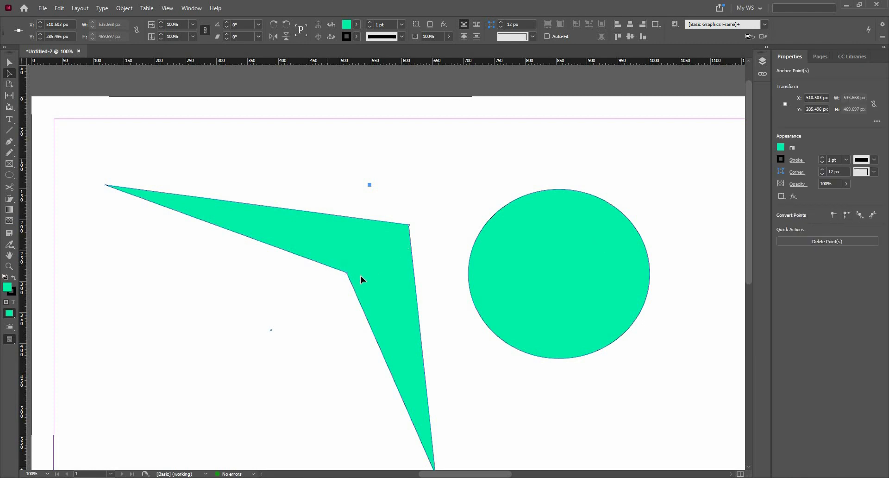
click(861, 219)
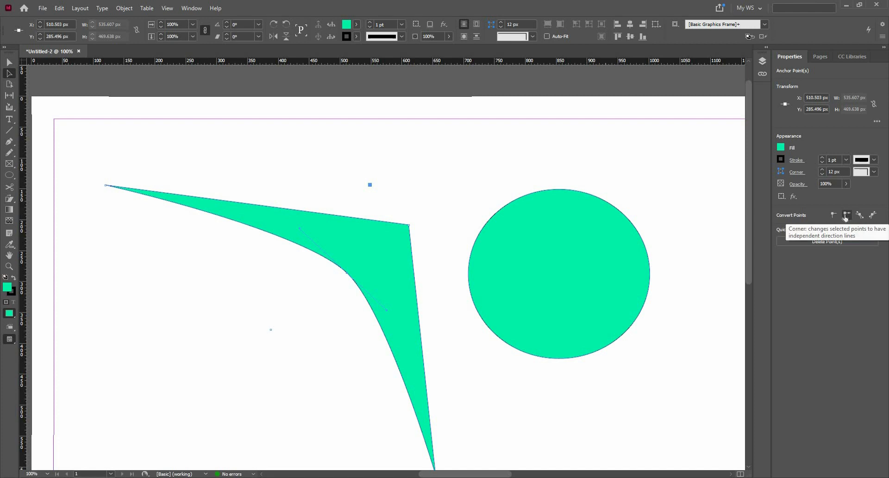
click(846, 216)
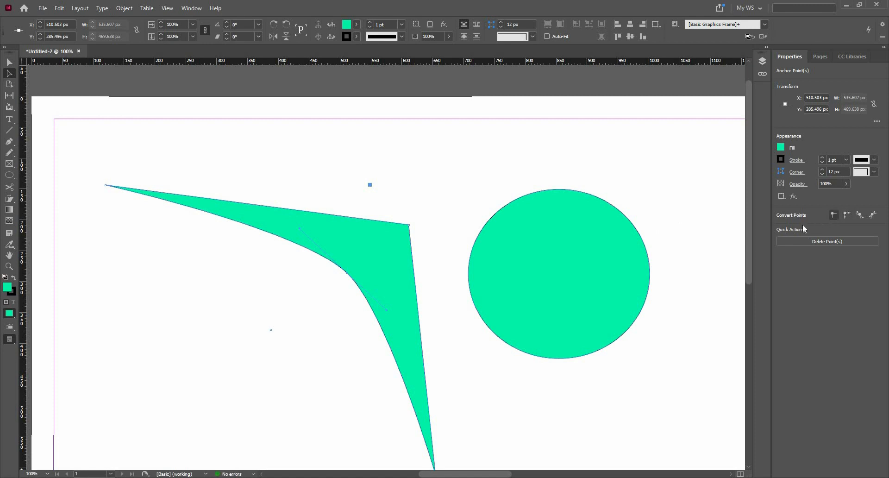
Step: Convert the figure's inner point to a plain point, then curve it again and swing its direction lines to a flatter angle
click(833, 216)
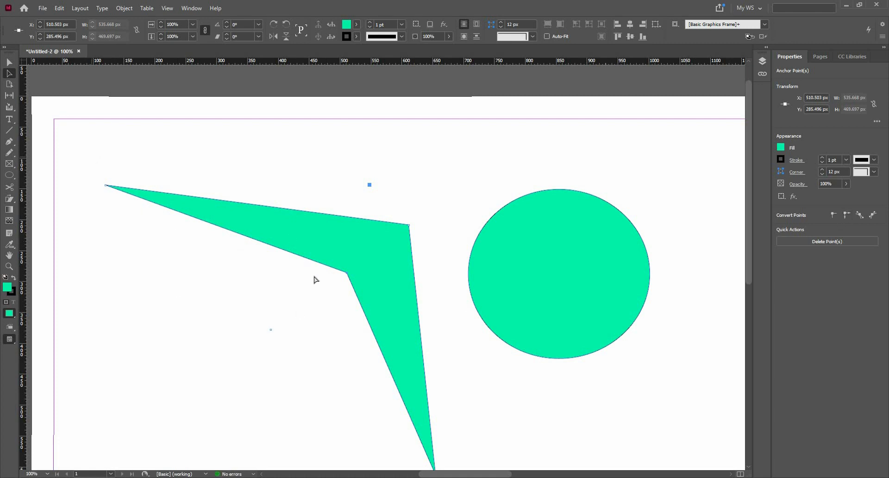
click(846, 219)
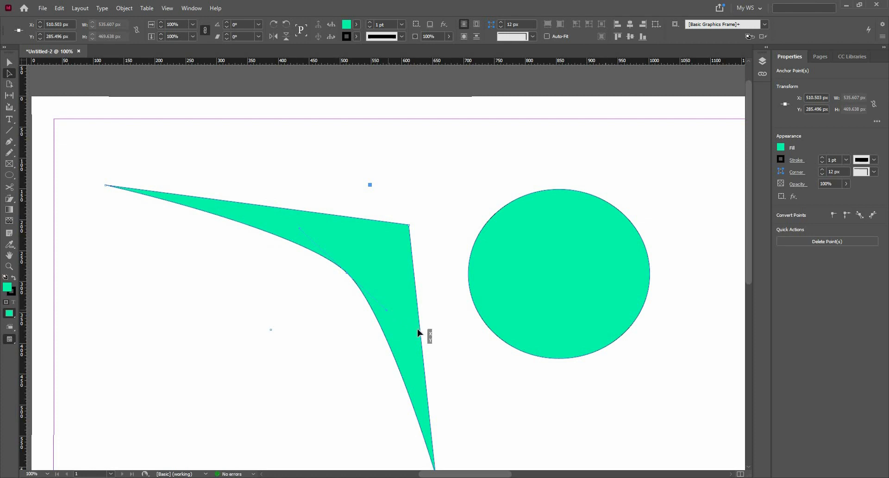
drag(418, 328, 296, 281)
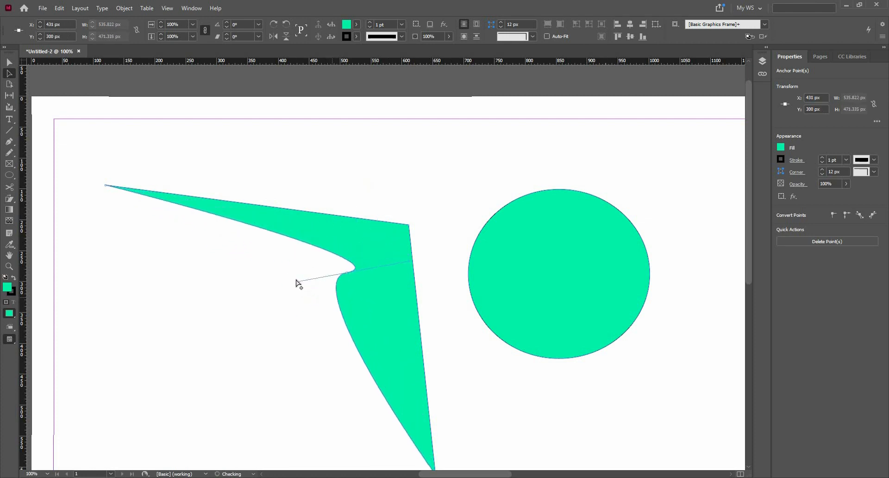
Step: Convert the inner point to a symmetrical point and swing its direction lines so the inner edge forms a gentle curve
click(872, 215)
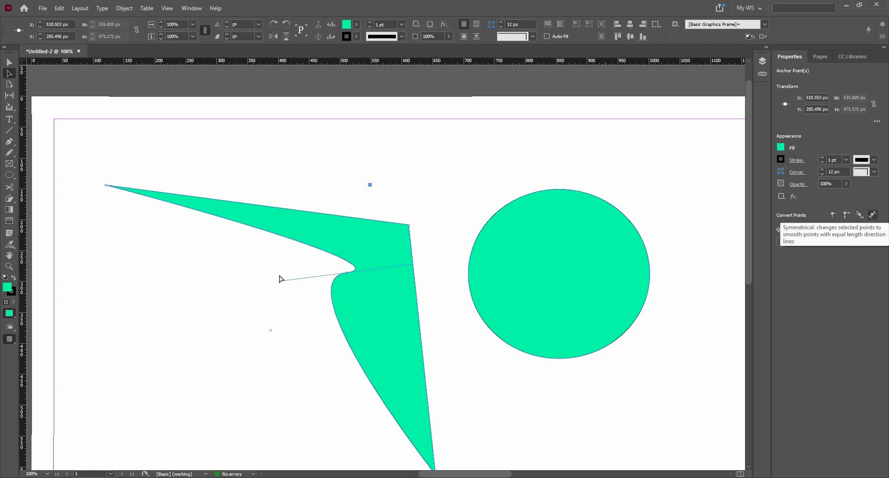
drag(280, 276, 410, 313)
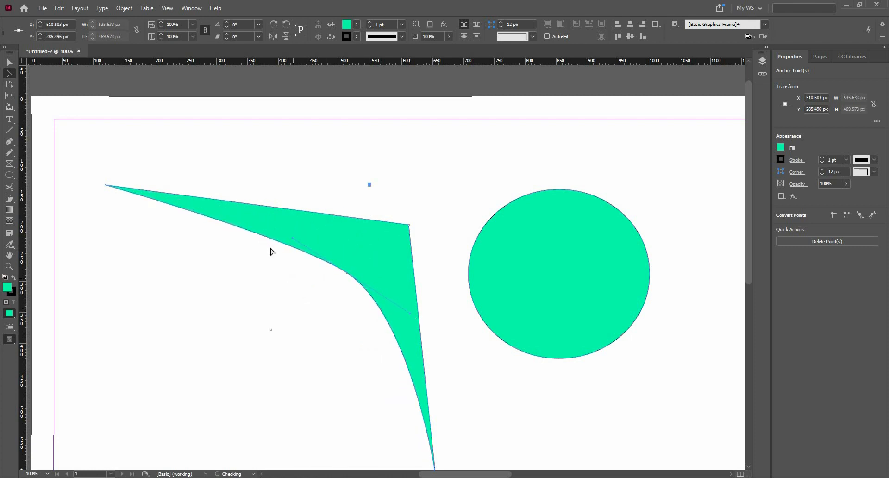
click(870, 217)
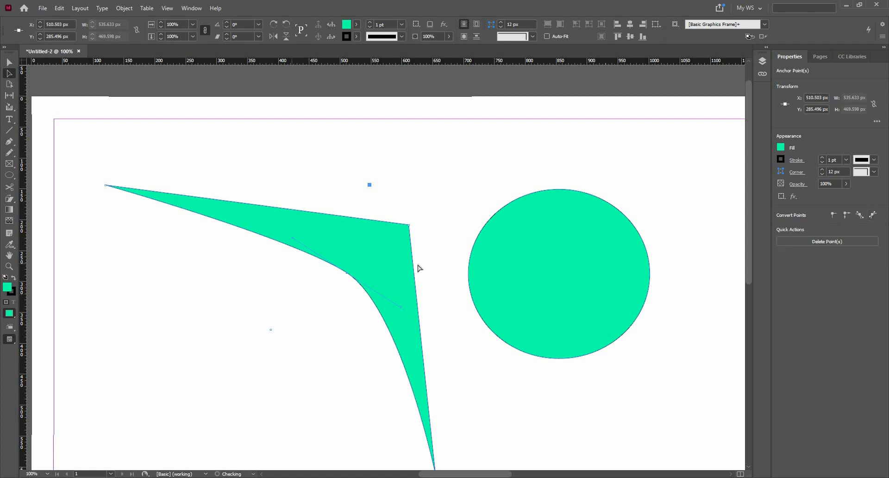
drag(369, 297, 406, 286)
Step: Switch the inner point to smooth and back to symmetrical, and readjust its equal-length direction lines
click(860, 218)
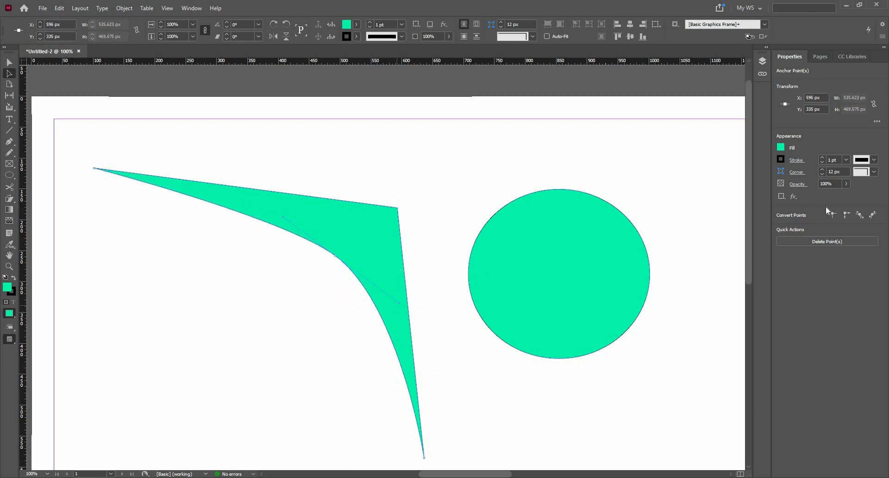
click(872, 215)
drag(392, 326, 385, 330)
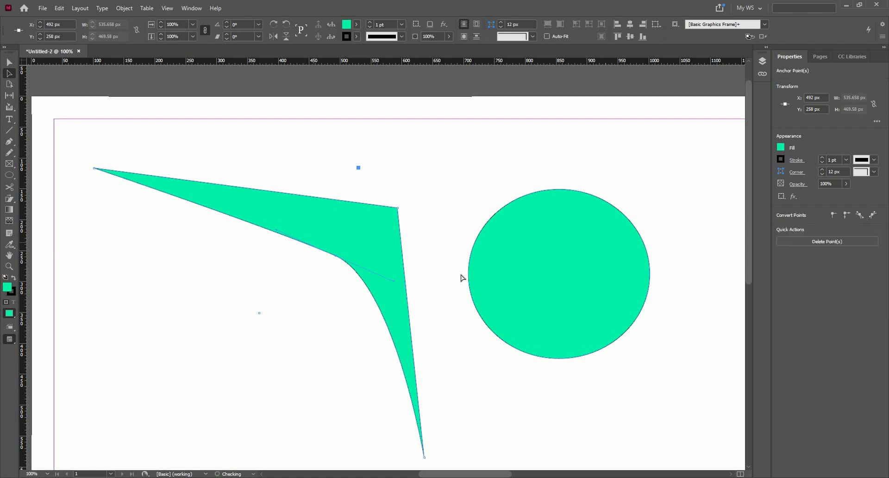
Step: Convert the inner point to a corner point and pull each direction line separately outside the figure so both inner edges bulge
click(848, 218)
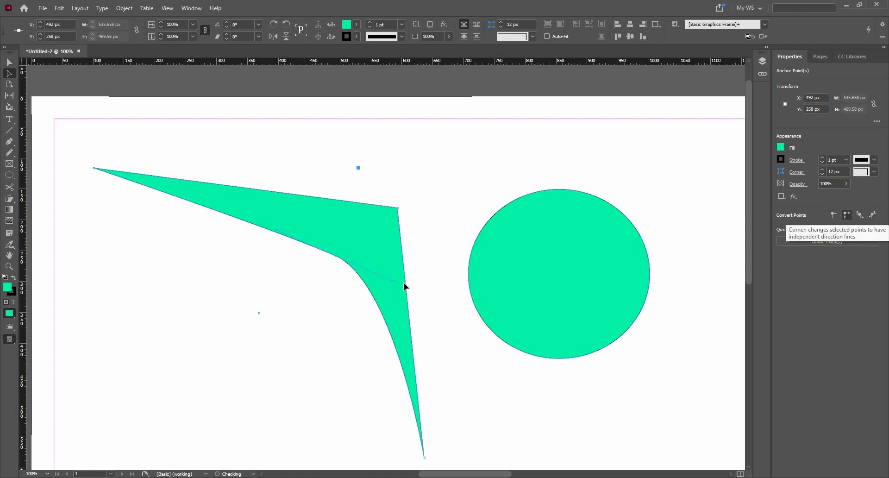
drag(385, 296, 280, 232)
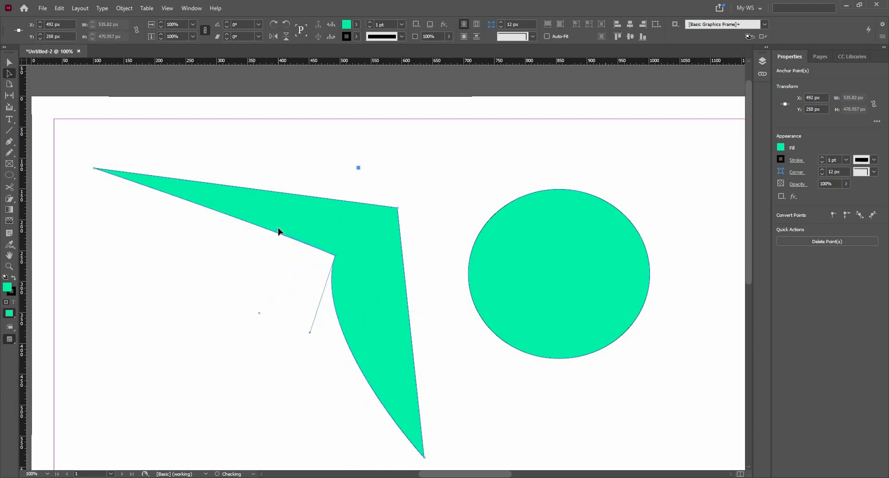
drag(262, 301, 262, 297)
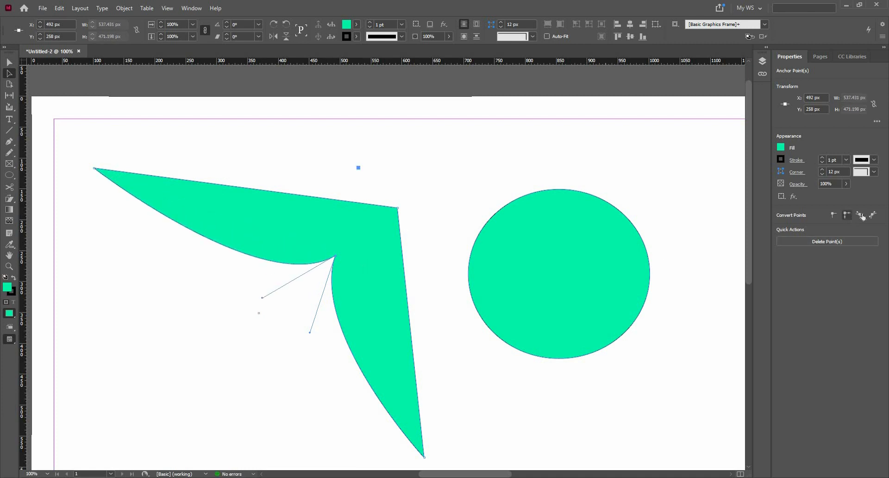
Step: Rework the inner point's direction lines and move the whole figure to about X 141, Y 167 px
drag(379, 300, 405, 244)
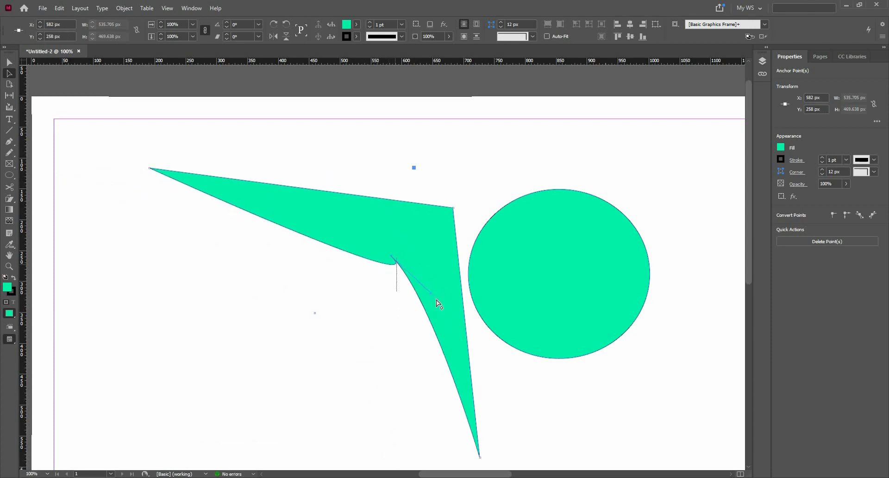
drag(437, 300, 335, 302)
drag(402, 248, 372, 280)
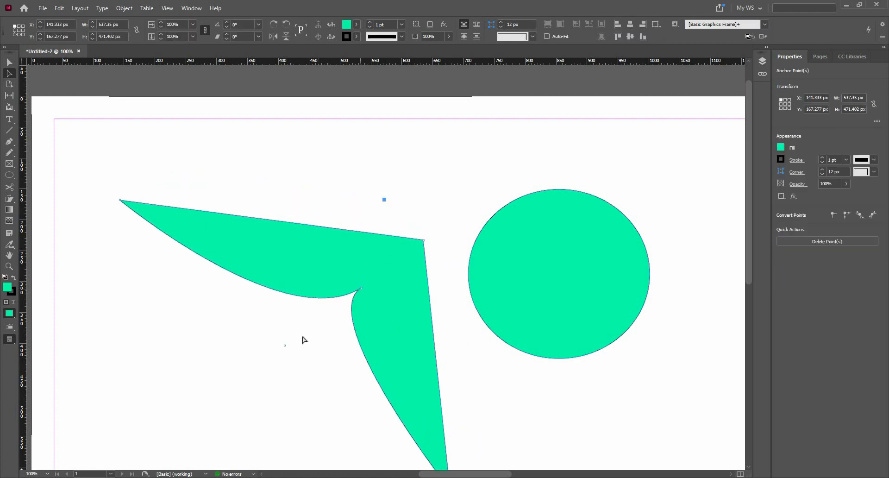
Step: Select the inner point at close zoom and adjust its two direction lines independently, undoing one handle change along the way
click(286, 335)
alt+click(360, 291)
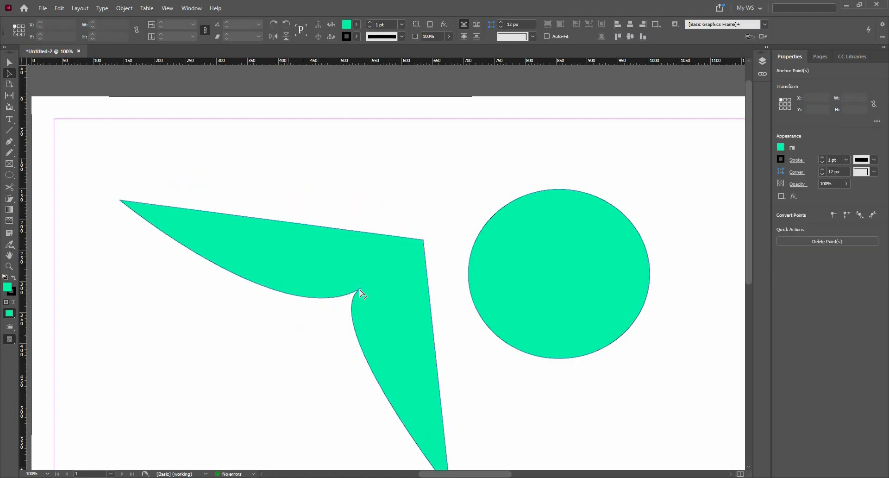
scroll(324, 342, up, 3)
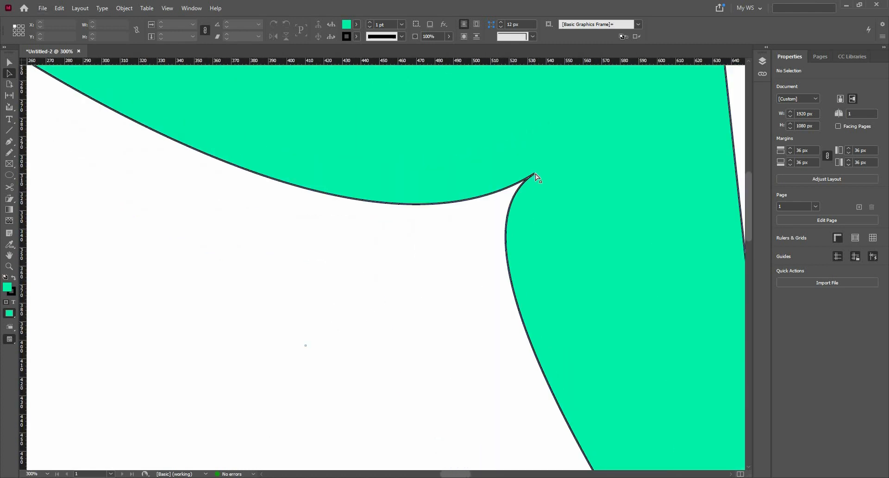
click(535, 174)
drag(306, 317, 378, 175)
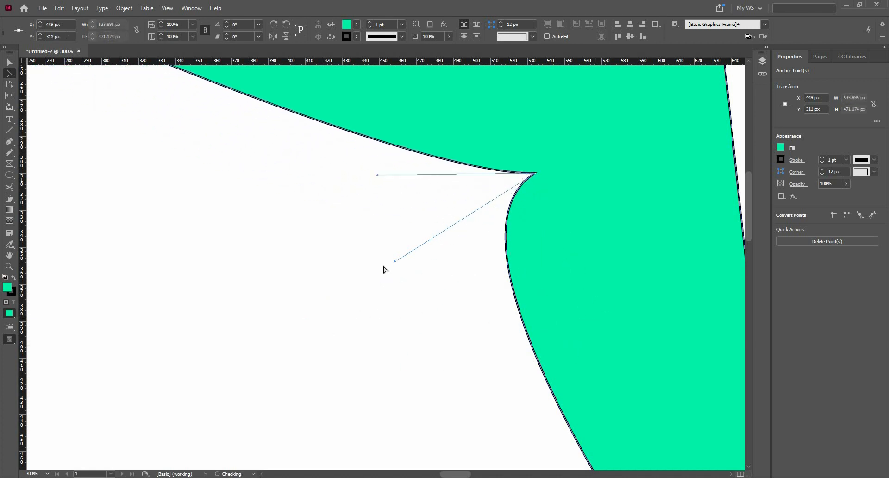
key(ctrl+z)
drag(394, 262, 660, 304)
scroll(345, 272, down, 2)
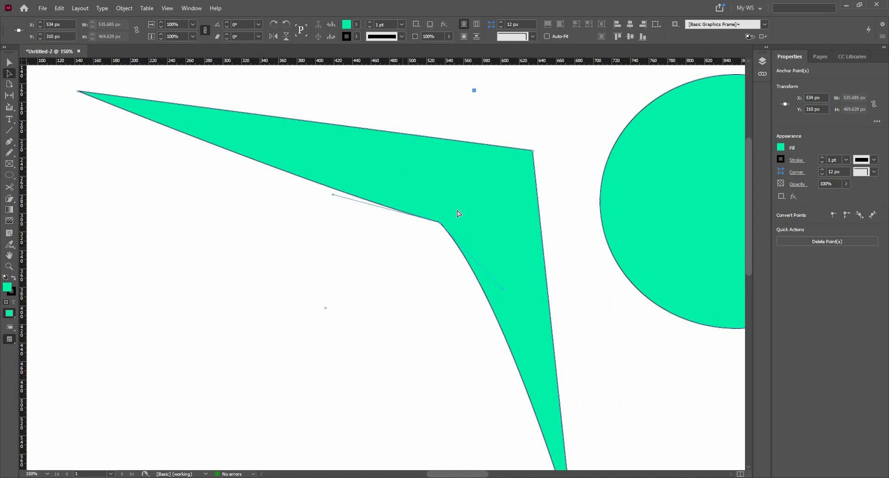
Step: Convert the inner point to a smooth point, rotate its direction lines, and convert it to a symmetrical point
scroll(458, 213, up, 1)
click(859, 216)
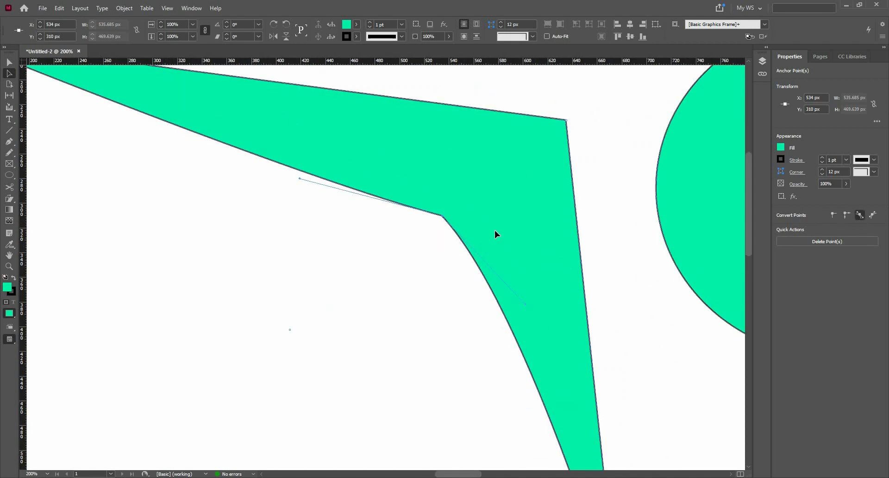
drag(524, 295, 474, 309)
drag(335, 261, 429, 228)
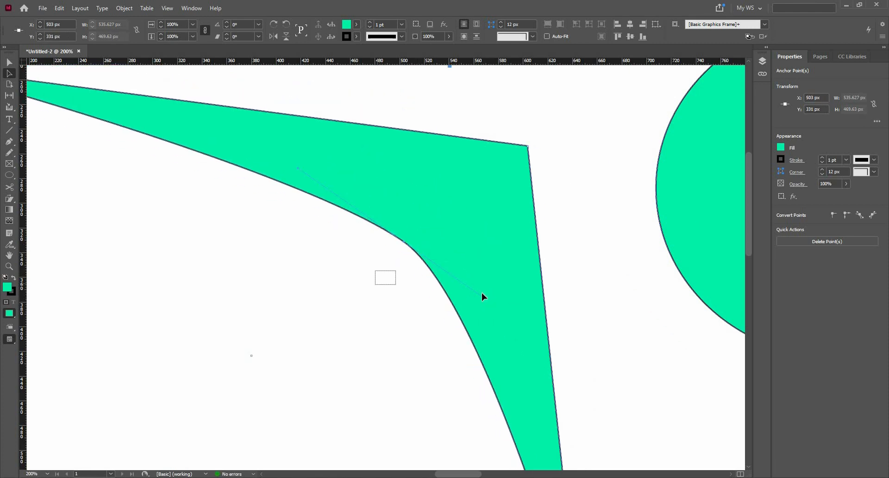
click(872, 216)
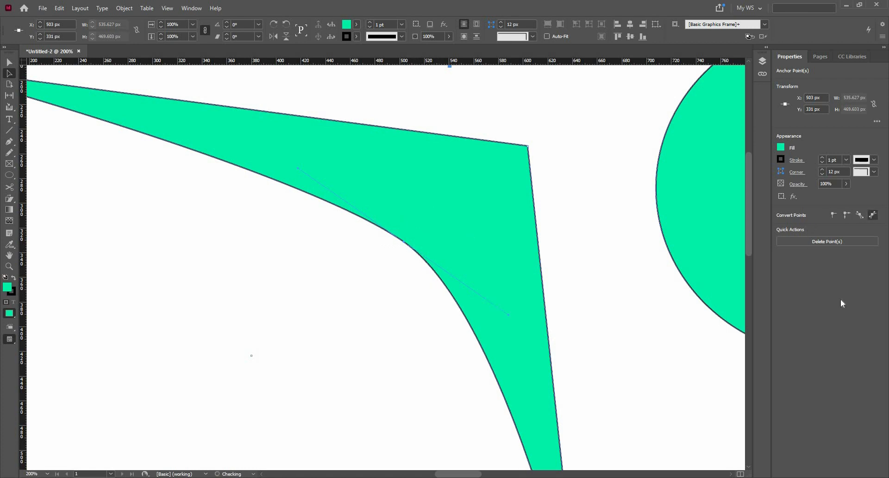
Step: Convert the inner point to a plain point and delete the figure's bottom tip point
key(ctrl+minus)
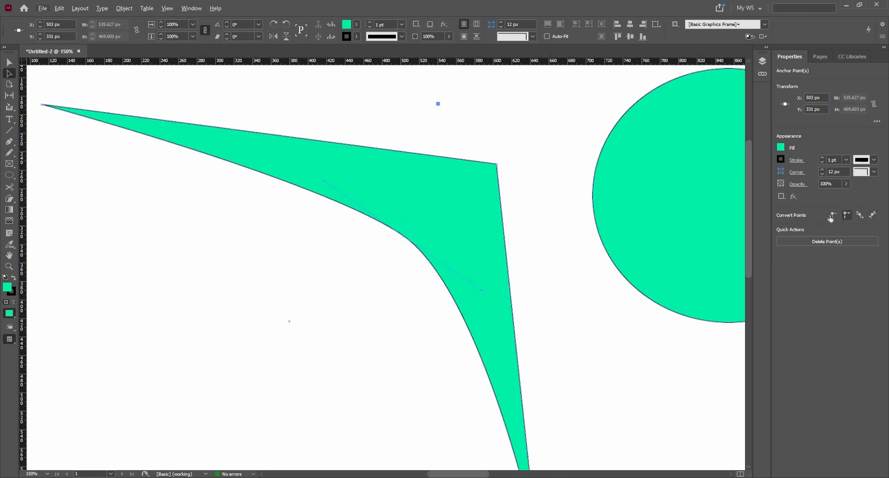
click(832, 216)
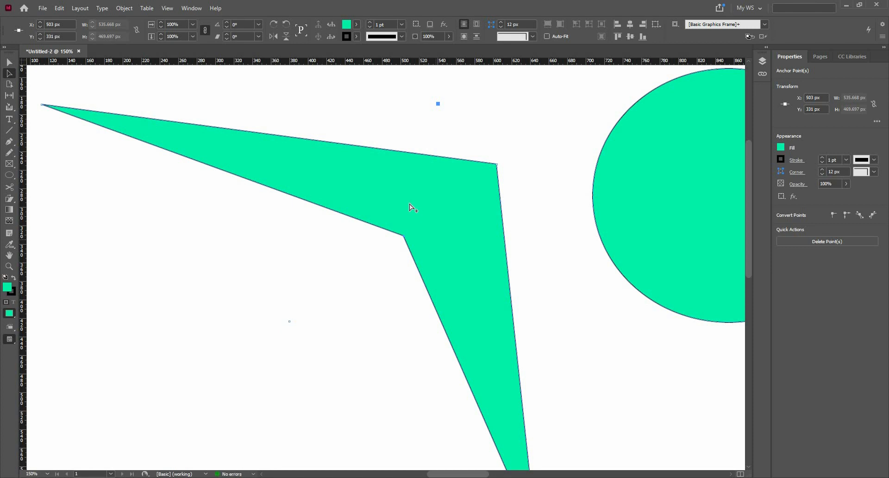
key(ctrl+minus)
key(ctrl+minus)
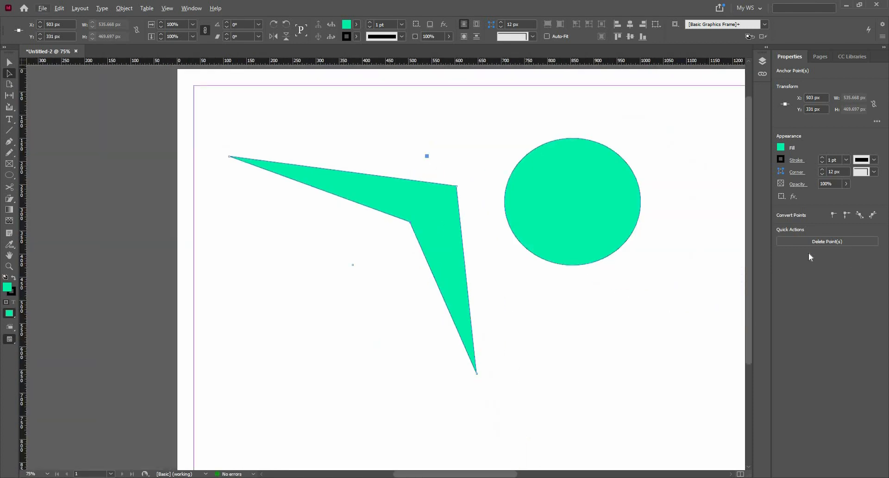
key(ctrl+equal)
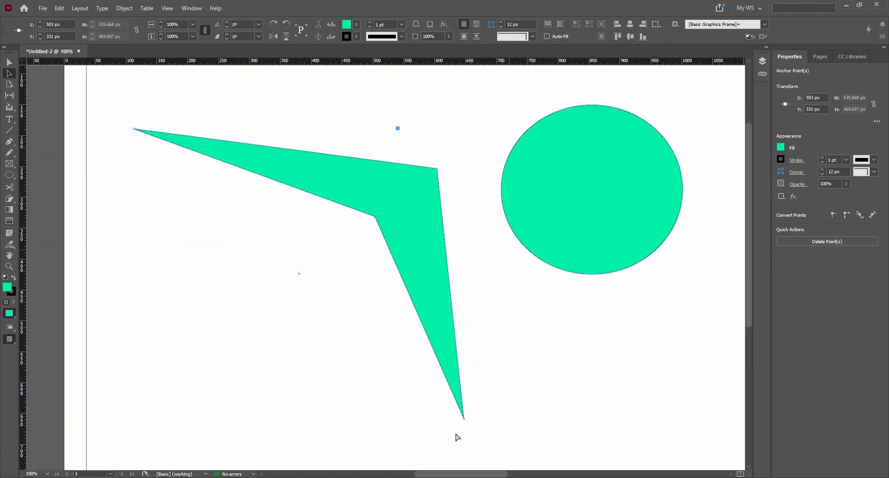
drag(455, 433, 491, 403)
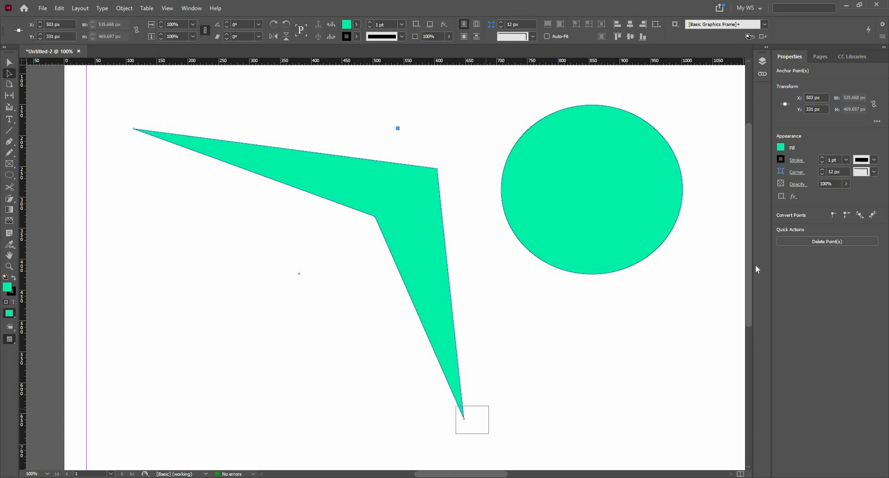
click(819, 242)
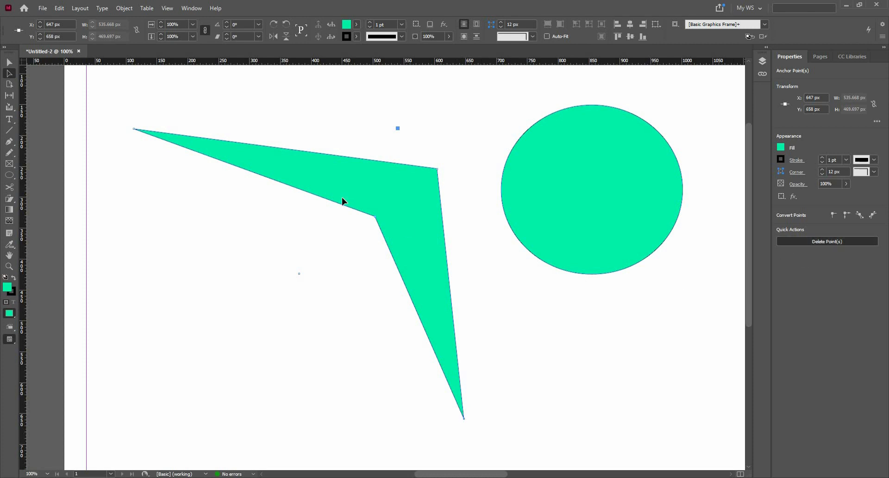
Step: Delete the circle's top and left anchor points, leaving an open curved segment
click(532, 161)
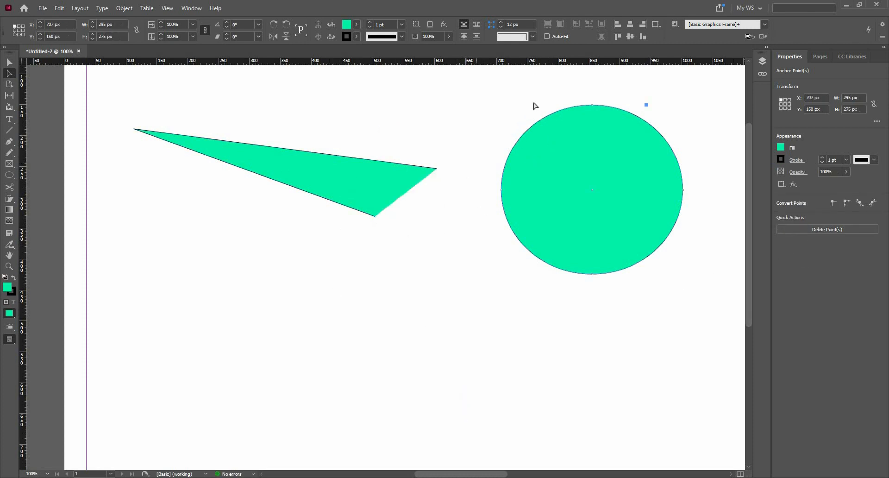
drag(602, 111, 609, 117)
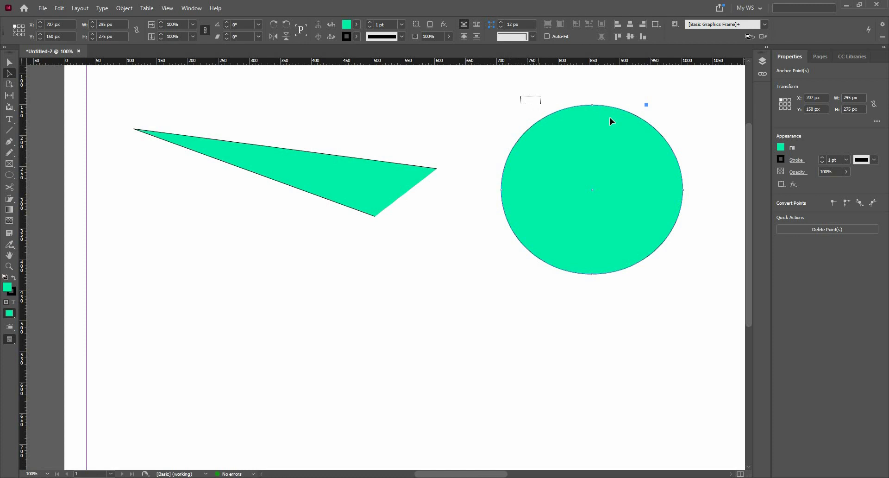
click(823, 233)
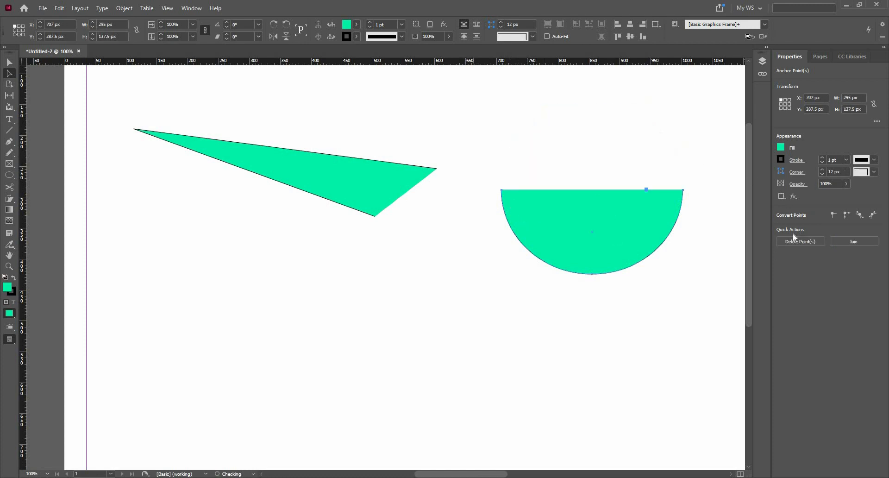
drag(497, 140, 508, 199)
key(Delete)
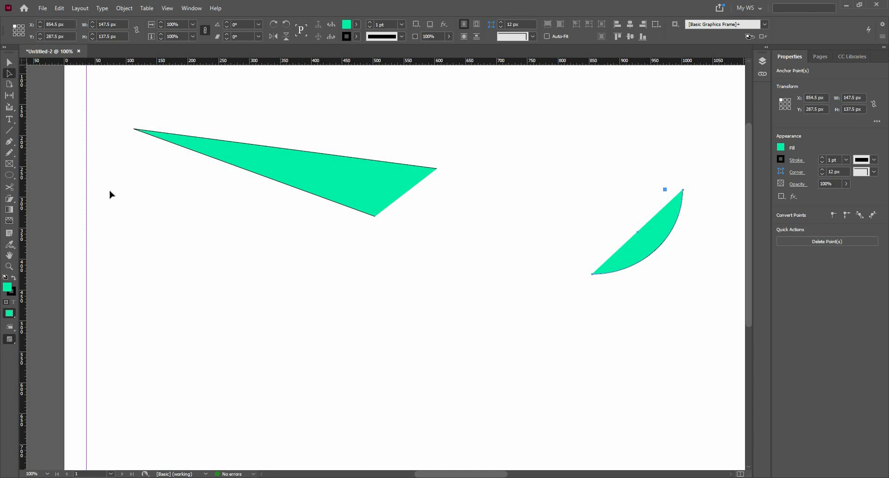
Step: Select both remaining shapes with the Selection tool active and delete them to clear the page
key(v)
click(499, 268)
scroll(356, 175, down, 2)
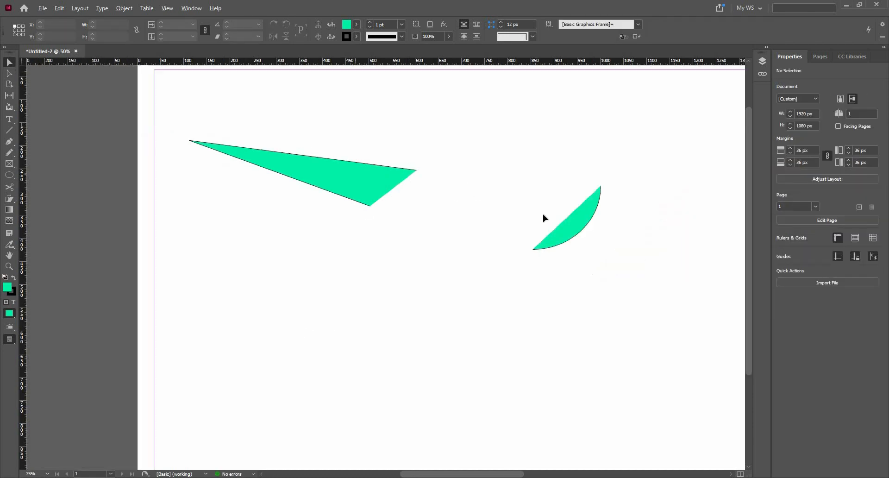
scroll(544, 218, down, 1)
drag(556, 222, 525, 230)
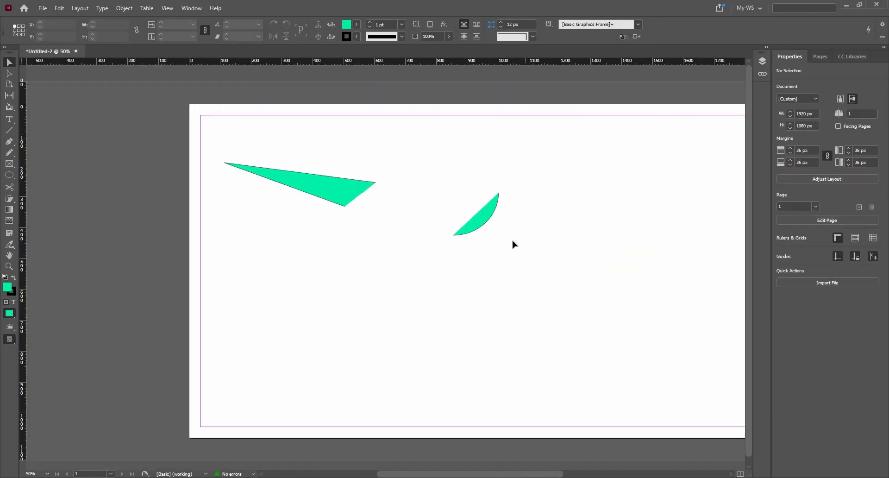
drag(233, 131, 190, 125)
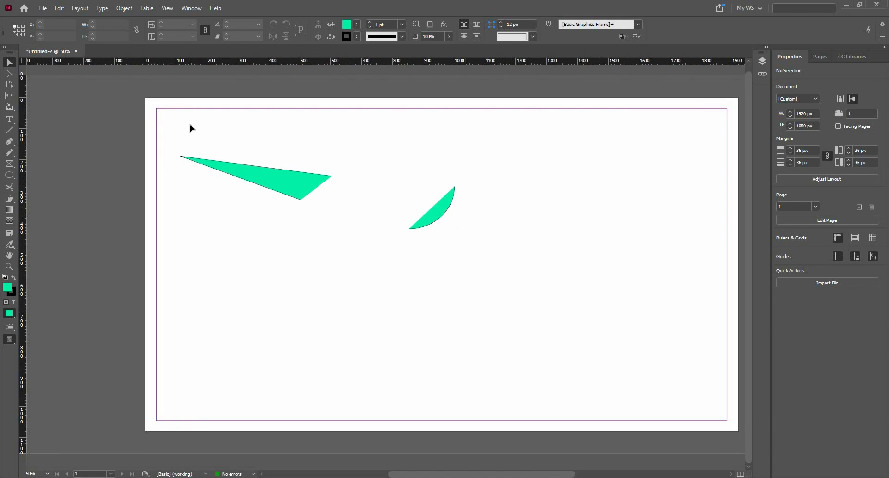
key(ctrl+a)
key(Delete)
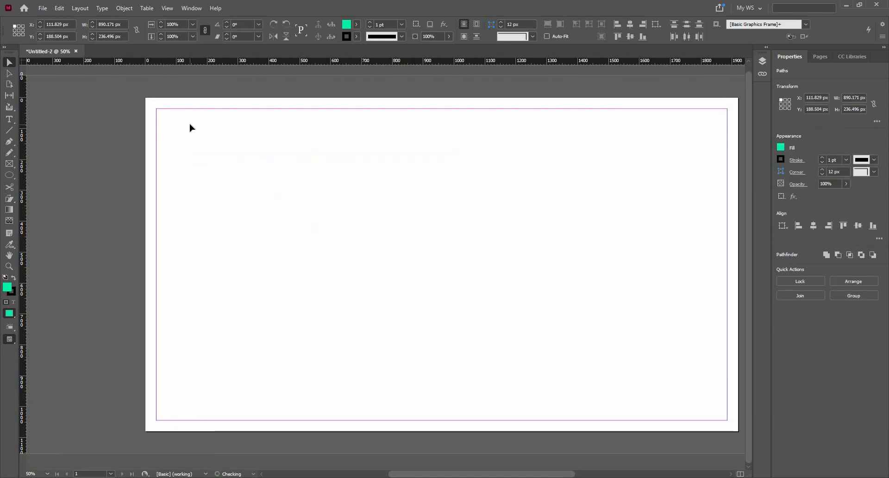
drag(493, 217, 454, 224)
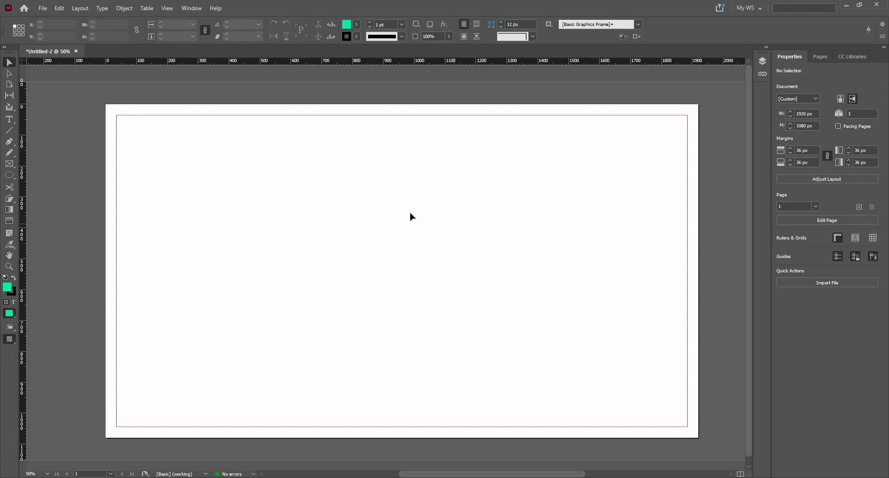
Step: Try to resize the page by its left edge with the Page tool
click(10, 85)
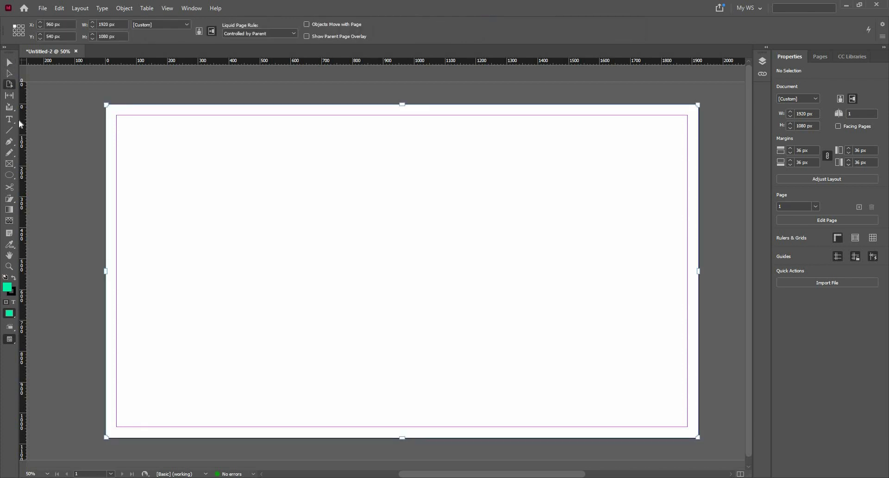
drag(105, 271, 282, 289)
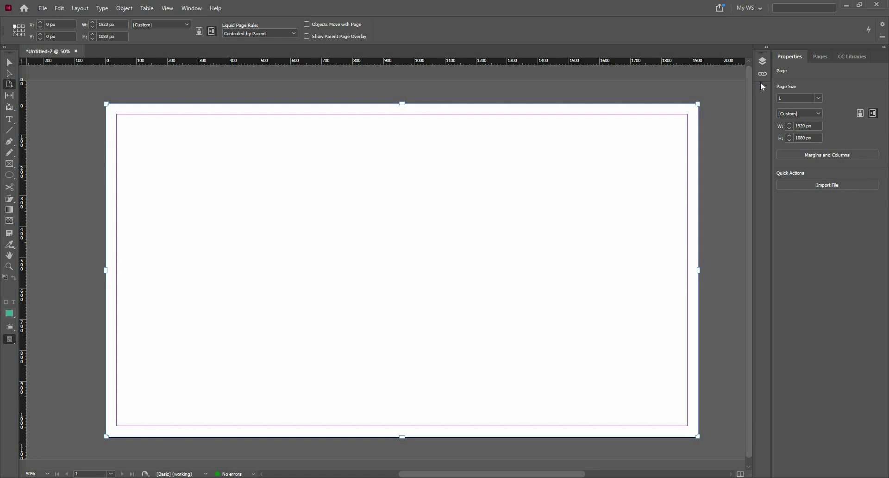
key(ctrl+minus)
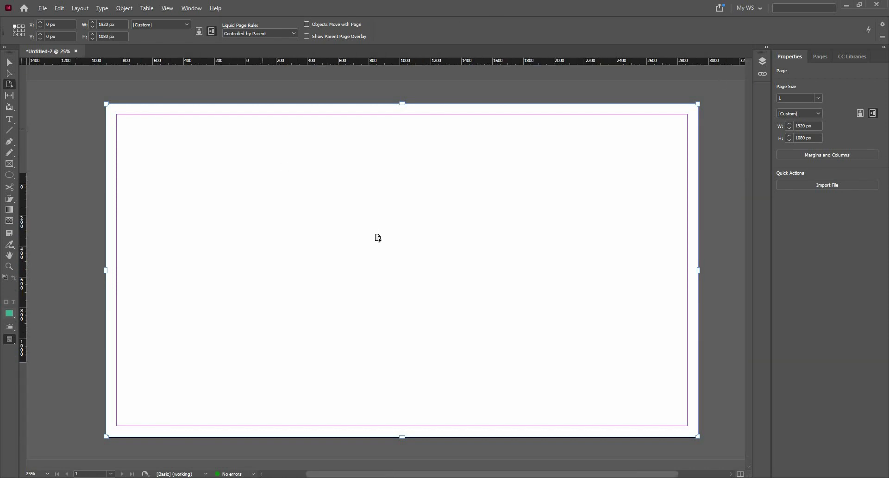
key(ctrl+equal)
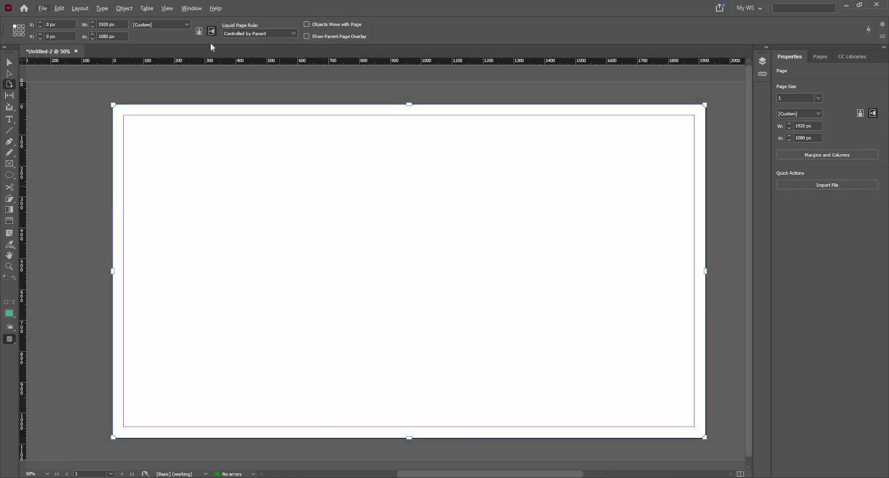
Step: Switch the selected page to portrait and back to landscape orientation, and set its width to 1930 px
click(199, 31)
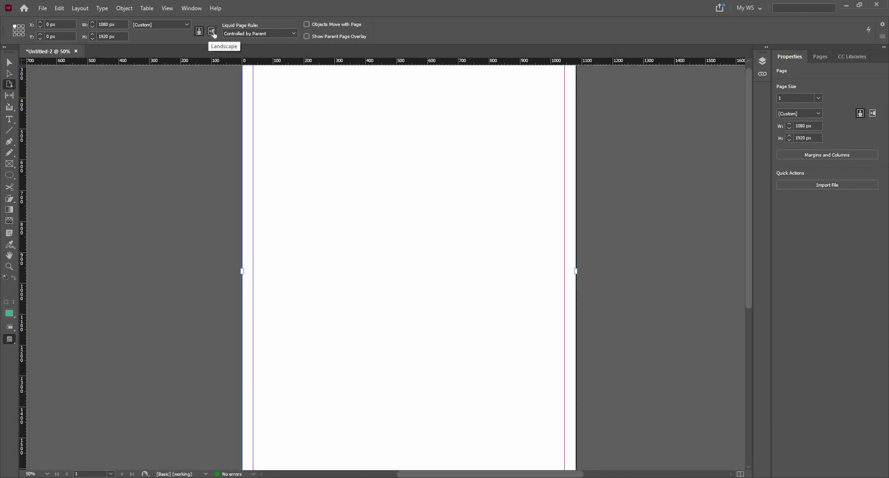
click(212, 31)
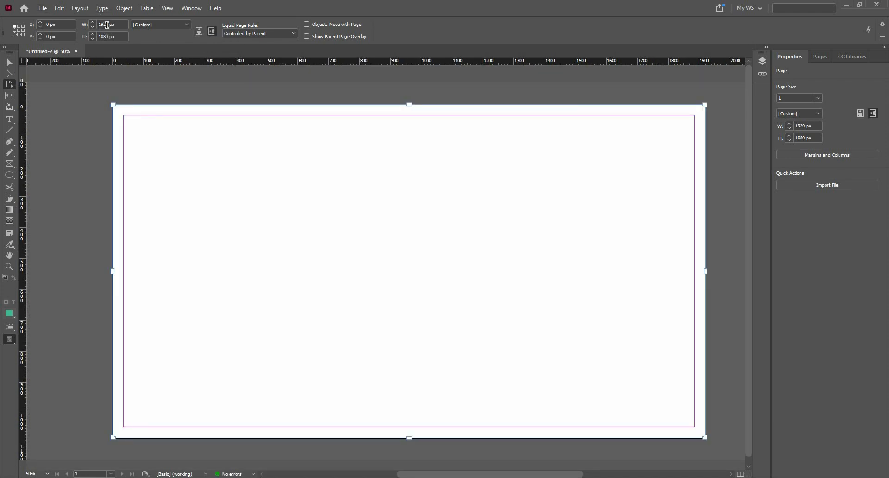
click(90, 24)
text(1)
key(Caps_Lock)
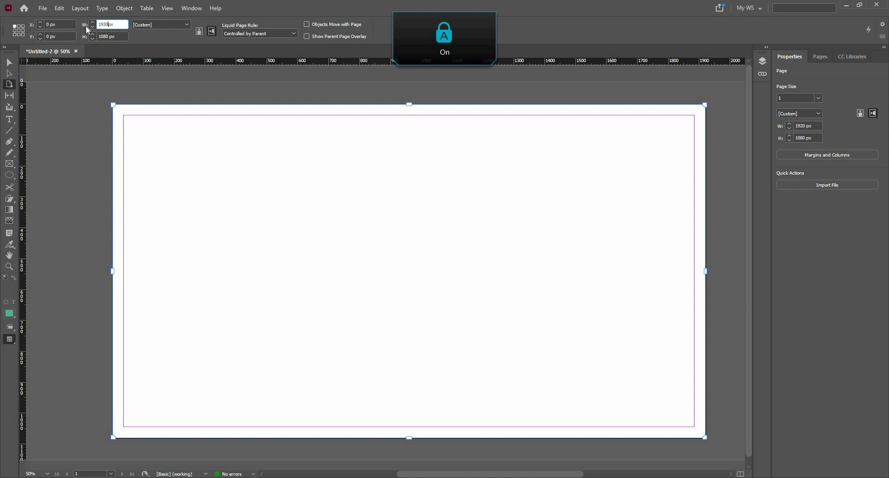
key(Tab)
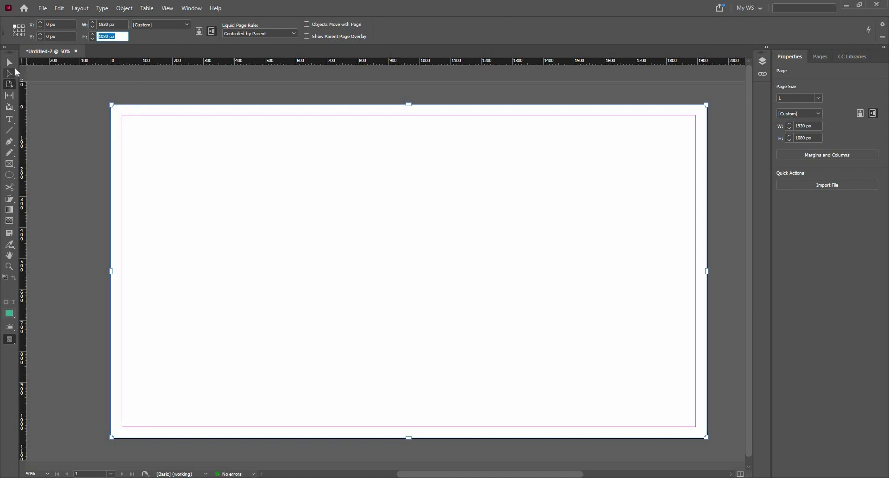
Step: Try to move the page sideways on the pasteboard with the Page tool
scroll(357, 289, down, 2)
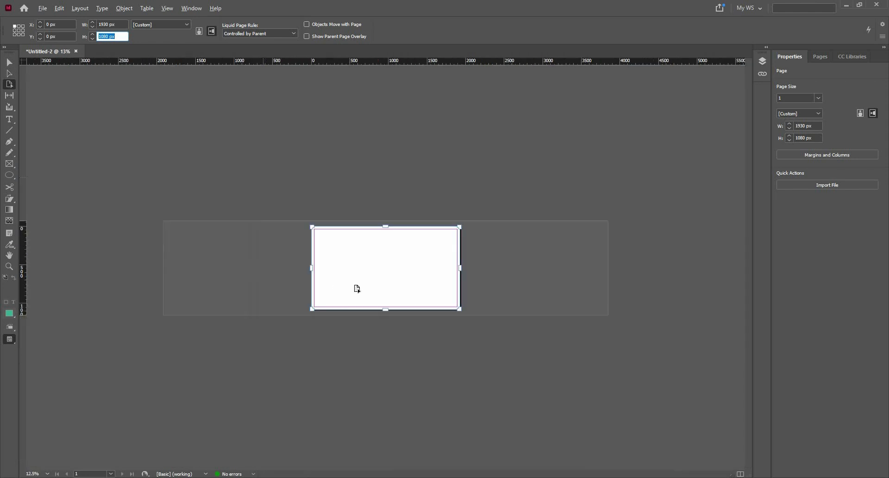
drag(357, 289, 256, 284)
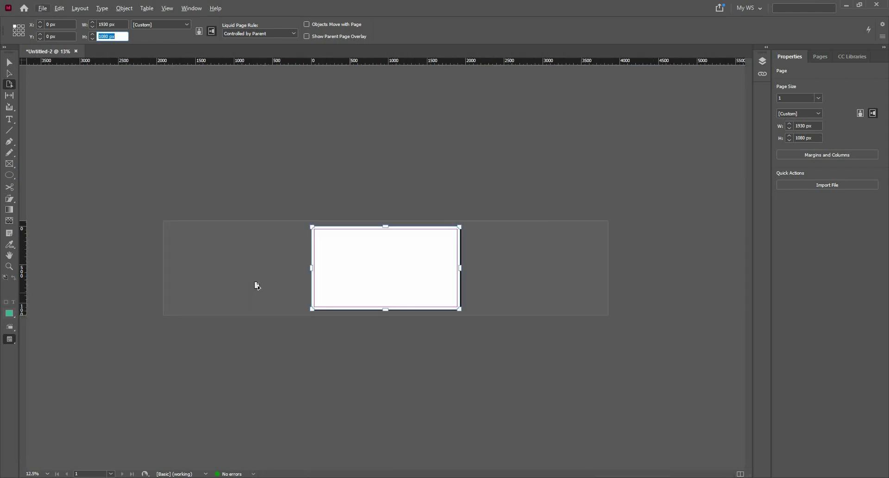
click(382, 276)
scroll(382, 273, up, 2)
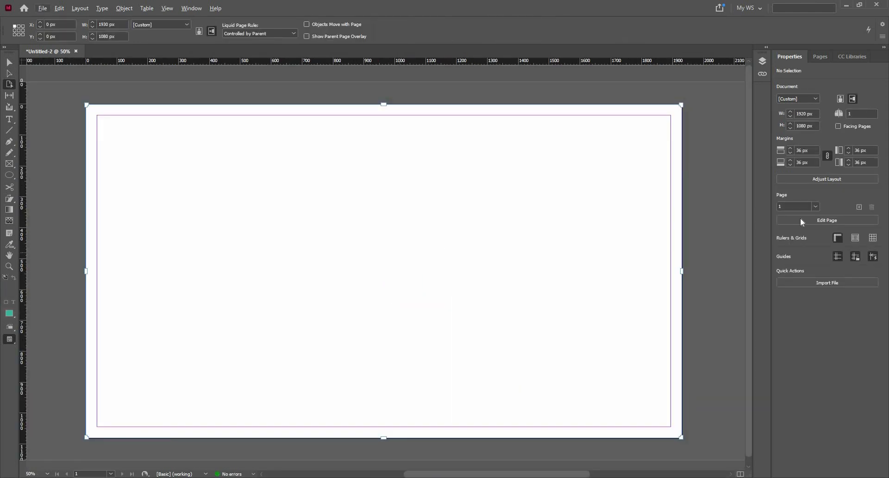
Step: Add two new pages to the document after page 1
click(820, 57)
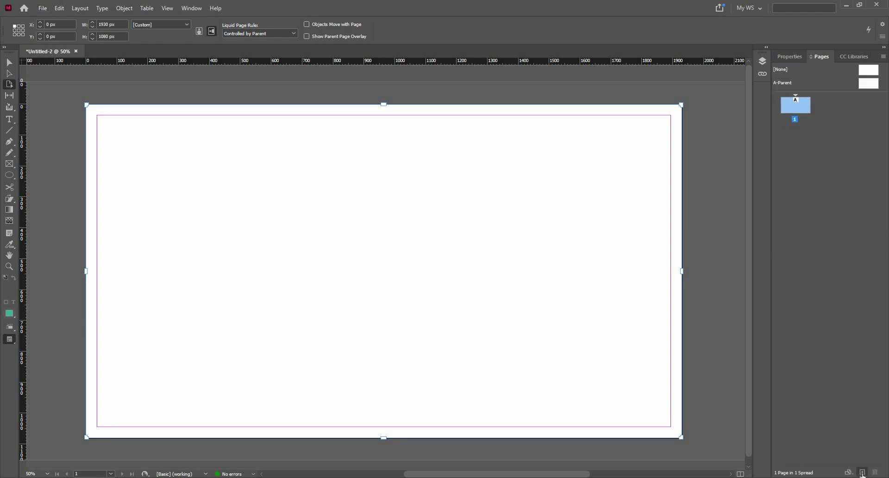
double_click(862, 472)
scroll(411, 244, down, 3)
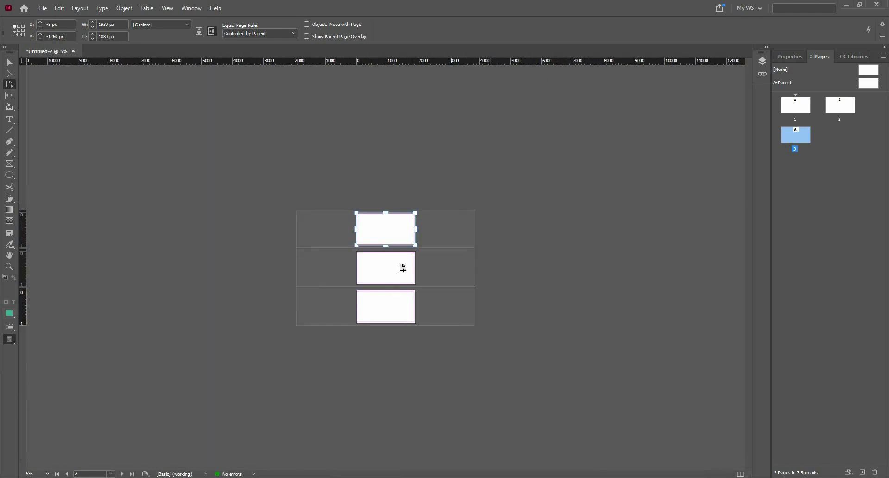
Step: Try to move the second page with the Page tool, and select page 1 again
scroll(402, 268, up, 1)
drag(373, 277, 531, 185)
drag(369, 294, 367, 308)
scroll(287, 240, up, 3)
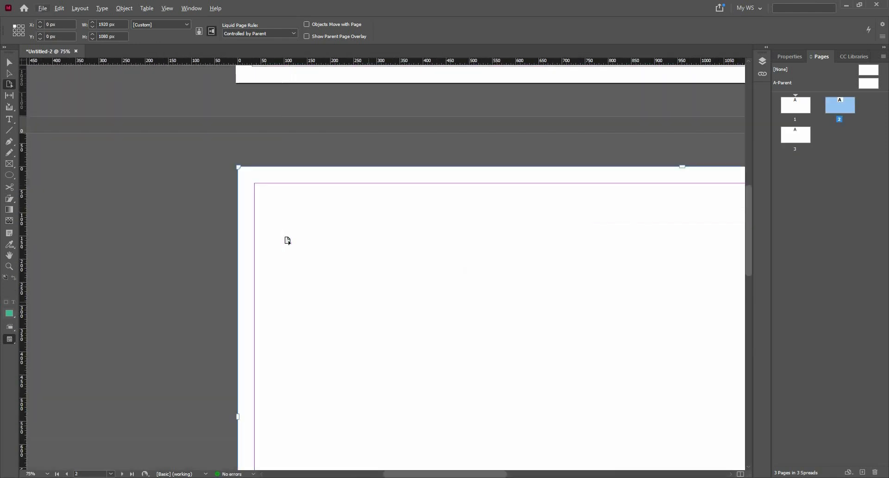
scroll(361, 176, down, 3)
scroll(397, 171, down, 1)
scroll(397, 171, up, 1)
click(418, 176)
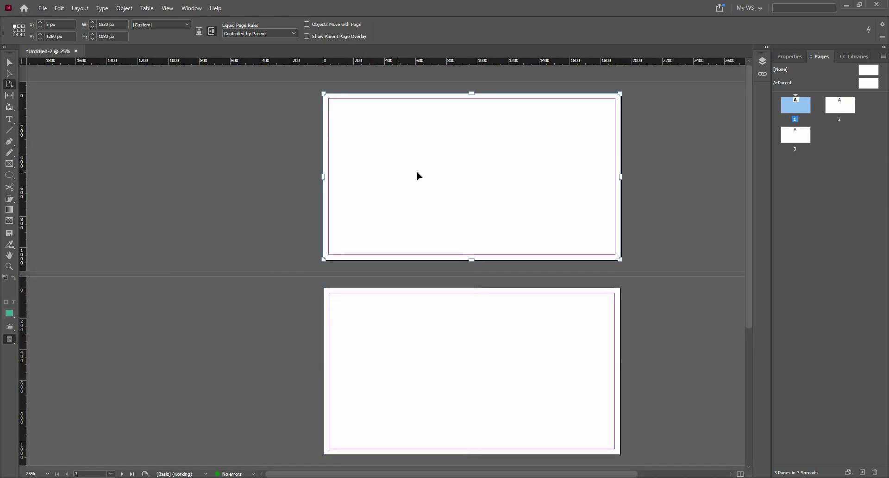
Step: Return to the Selection tool, delete the two extra pages, and fit the remaining page in the window
key(v)
scroll(529, 171, up, 1)
drag(529, 172, 518, 235)
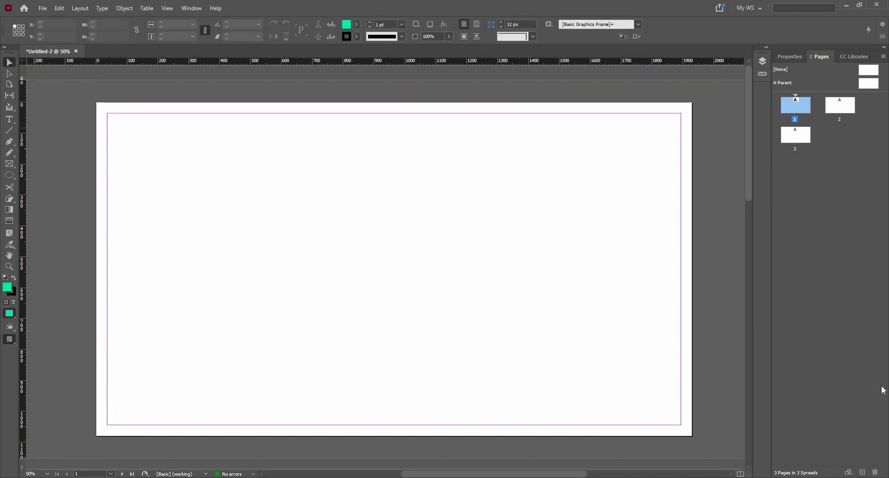
click(875, 472)
click(876, 472)
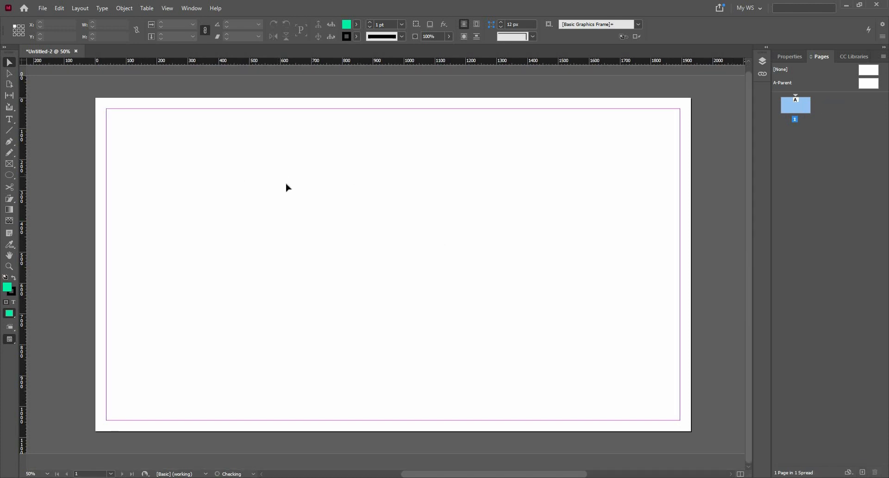
key(ctrl+0)
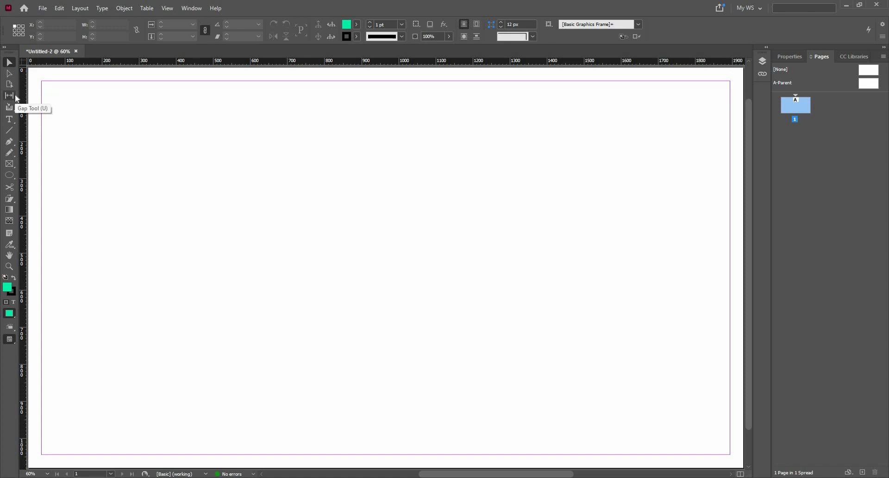
Step: Draw a circle about 316 px wide in the page's upper middle and another about 333 px wide on its right side
key(l)
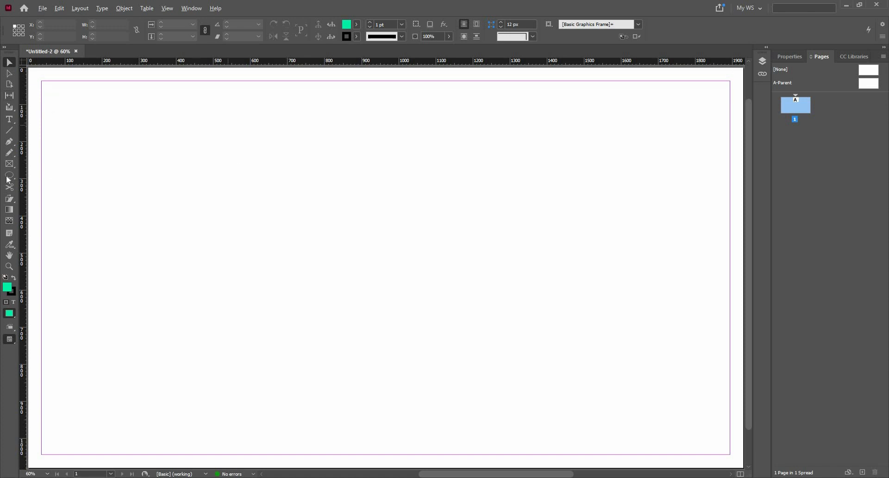
drag(231, 125, 322, 216)
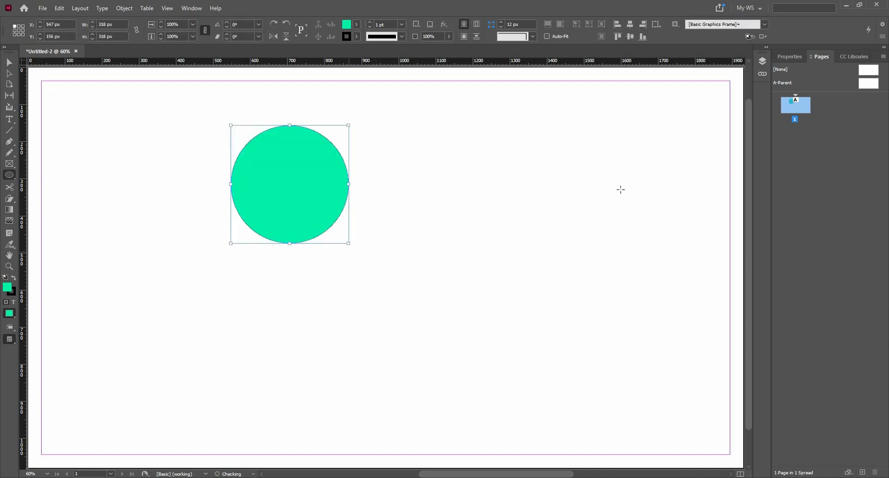
drag(622, 202, 500, 402)
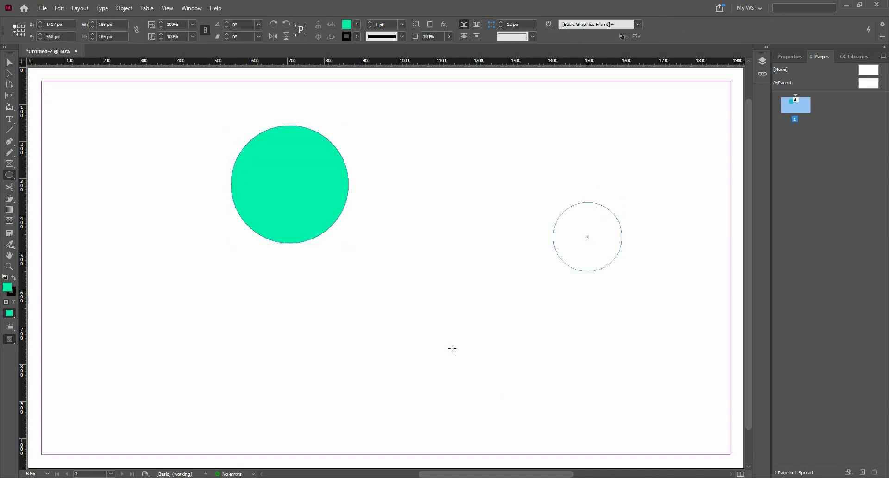
Step: Draw a square about 372 px wide in the lower left of the page with the Rectangle tool
right_click(10, 175)
click(49, 188)
mouse_move(92, 259)
mouse_down()
mouse_move(196, 353)
mouse_move(229, 397)
mouse_up()
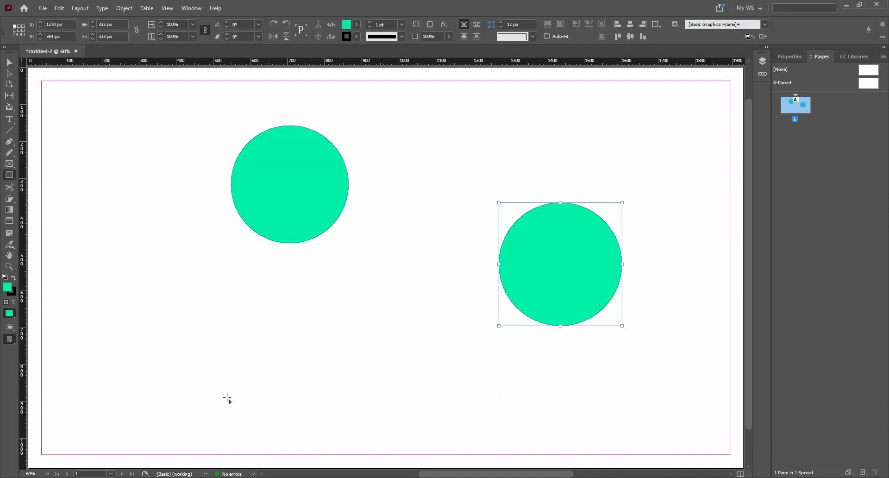
Step: Draw a hexagon with the Polygon tool in the page's lower middle, activate the Gap tool, and undo the hexagon
right_click(13, 176)
click(64, 207)
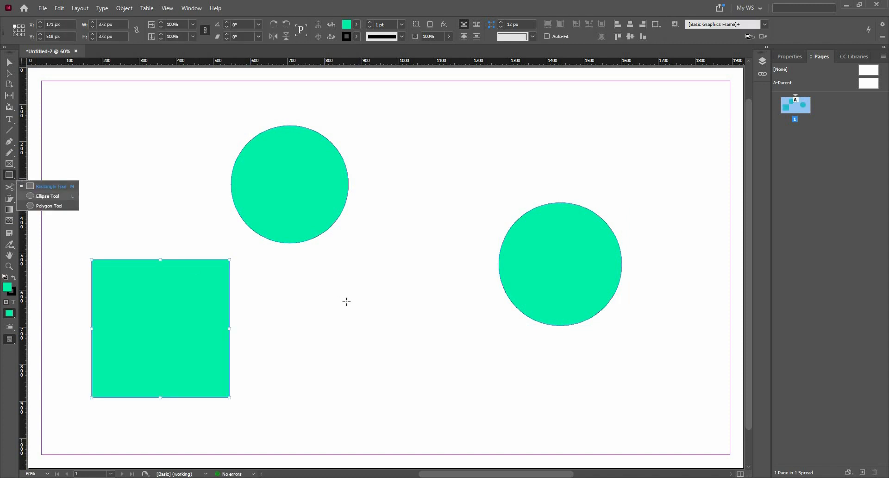
drag(348, 297, 468, 420)
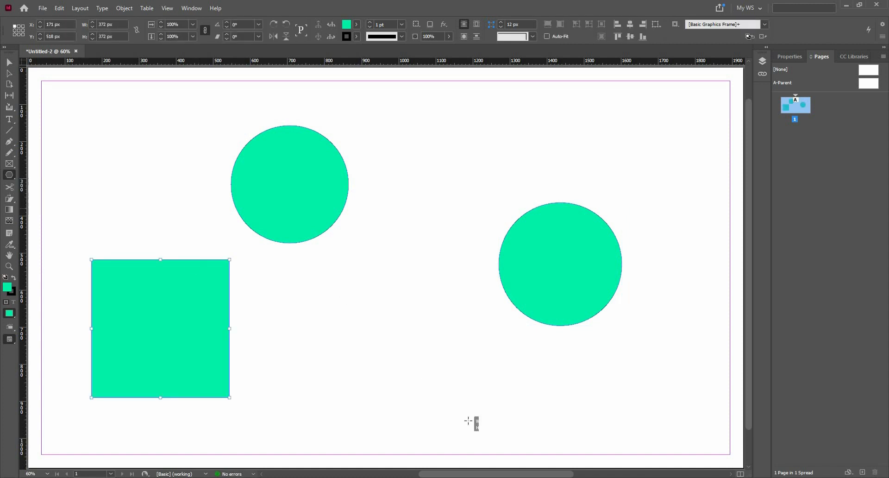
click(10, 100)
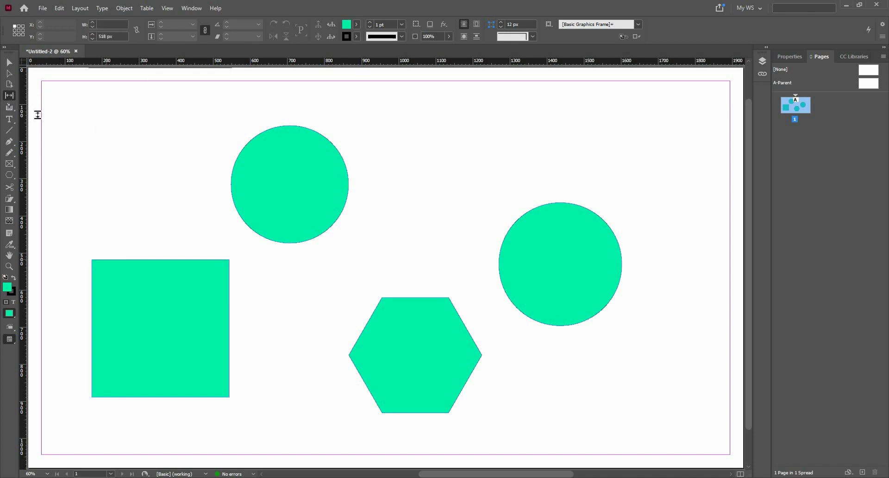
key(ctrl+z)
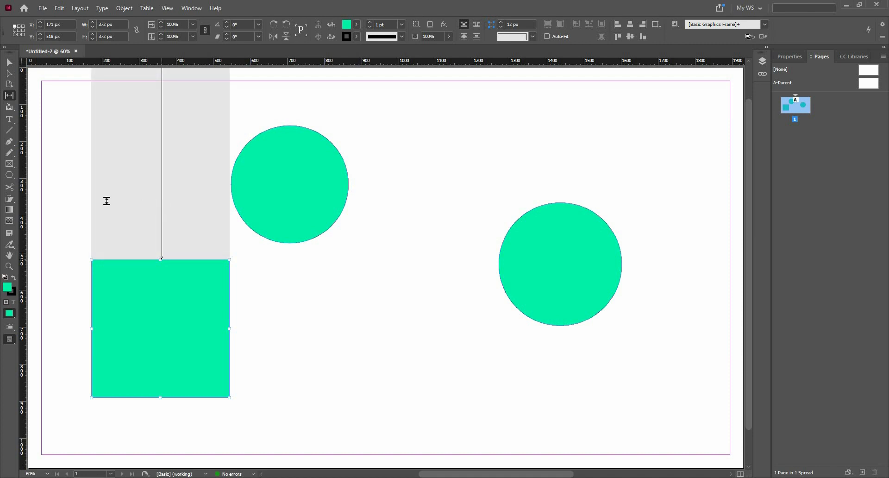
Step: Enlarge the gap above the square with the Gap tool, lowering its top edge to shorten it into a rectangle
scroll(106, 201, up, 3)
scroll(171, 249, down, 2)
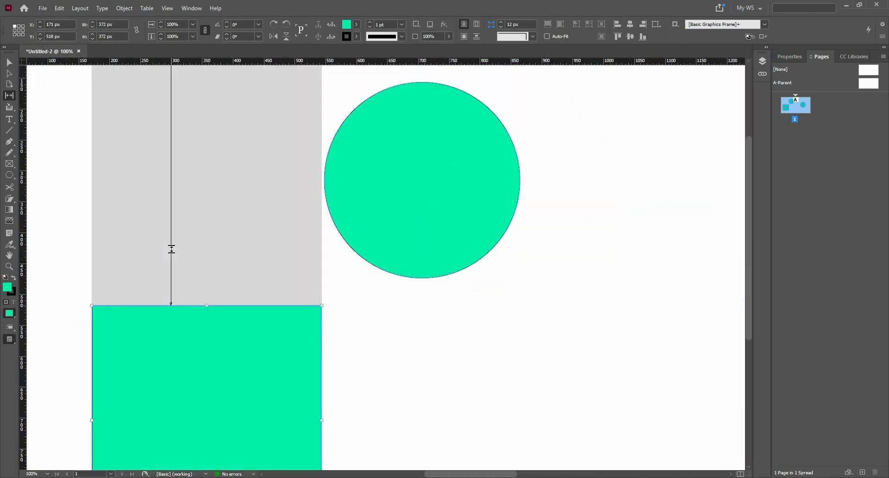
click(171, 249)
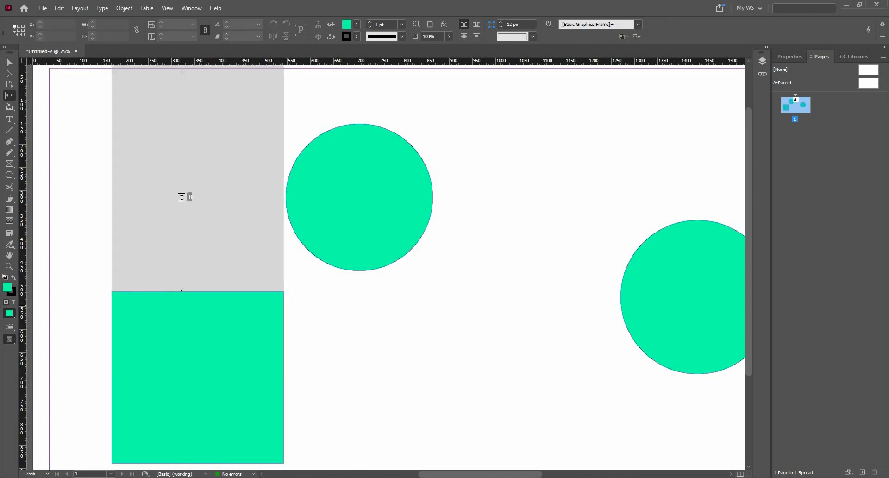
drag(183, 205, 184, 233)
drag(191, 165, 204, 324)
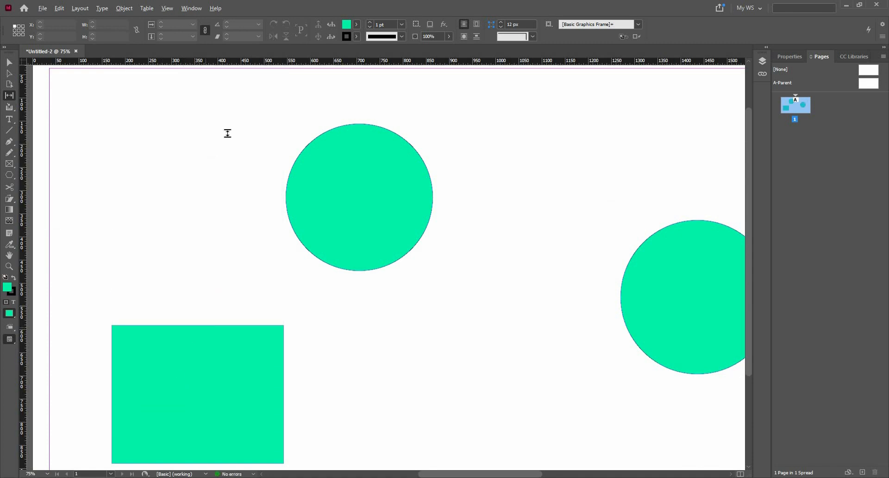
Step: Widen the gap between the page's left edge and the upper circle, squeezing the circle into a narrow upright ellipse
key(ctrl+minus)
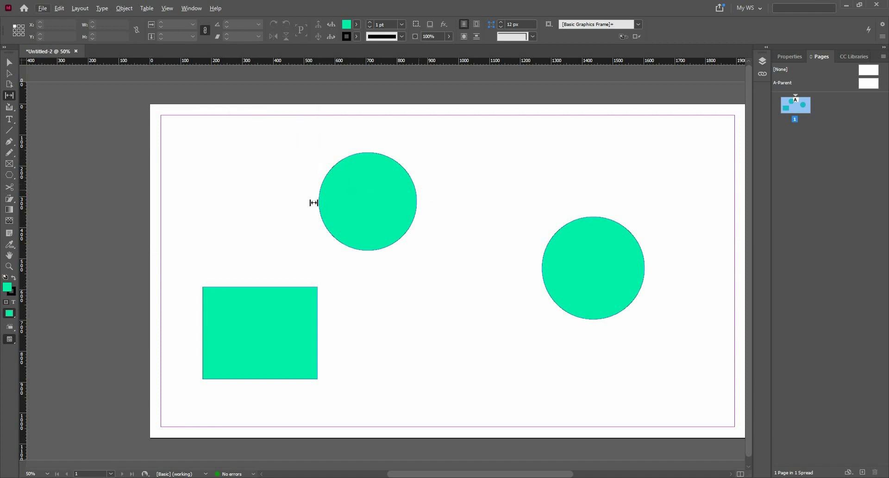
scroll(297, 210, up, 1)
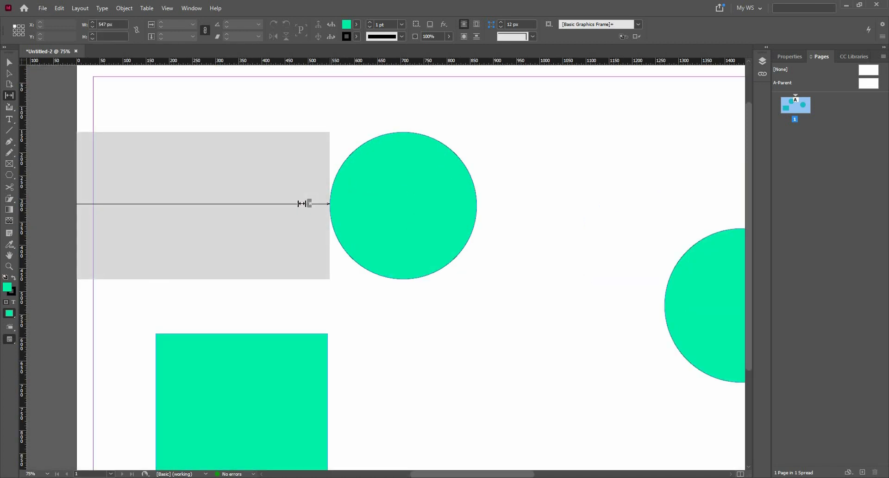
drag(303, 203, 417, 216)
Step: Widen the gap between the rectangle and the right circle by shifting the circle's left edge inward to narrow it
scroll(483, 278, down, 2)
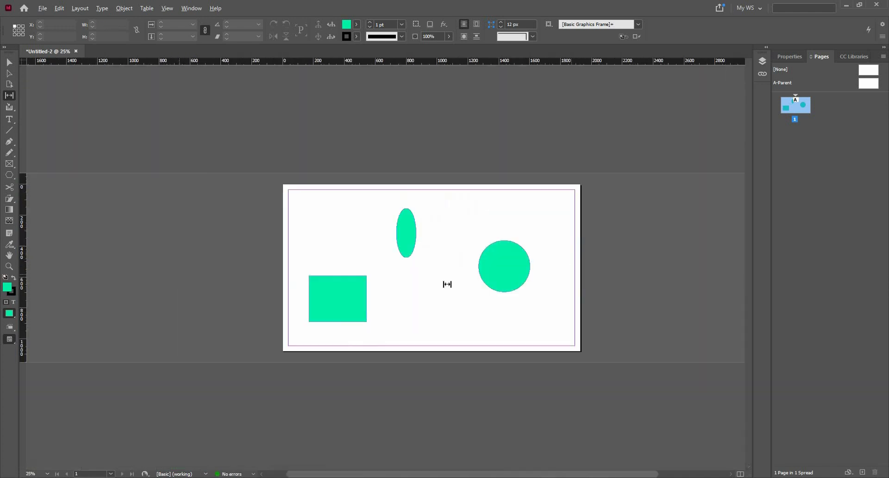
scroll(421, 289, up, 2)
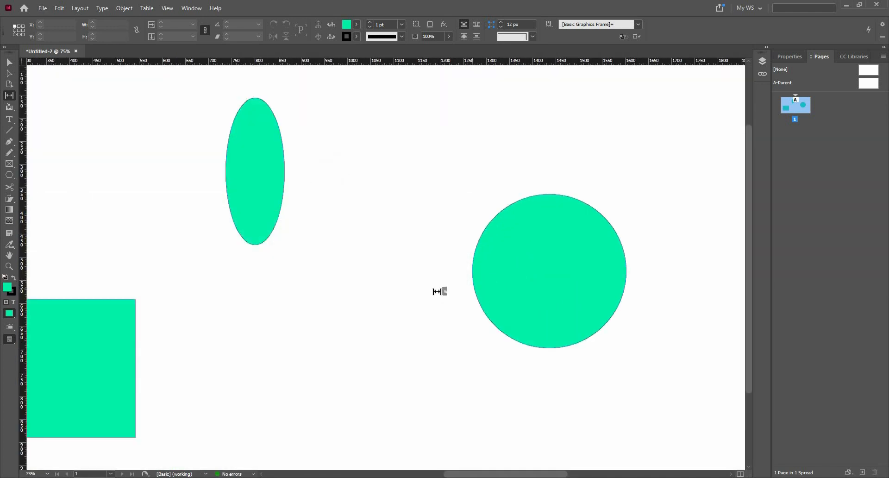
drag(447, 292, 482, 292)
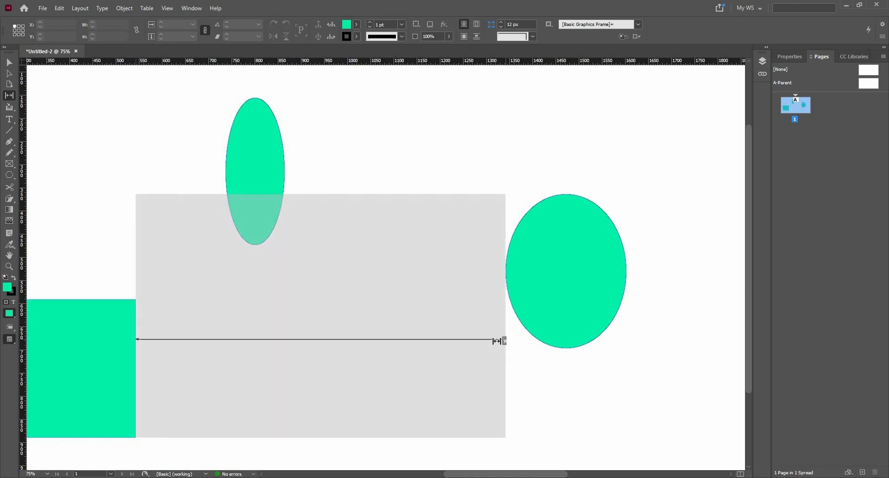
Step: Adjust the gaps among the three shapes, widening the upper ellipse, narrowing the rectangle, and extending the right ellipse rightward
drag(500, 342, 611, 256)
key(ctrl+minus)
mouse_move(543, 144)
mouse_down()
mouse_move(538, 170)
mouse_move(537, 155)
mouse_up()
scroll(238, 206, right, 2)
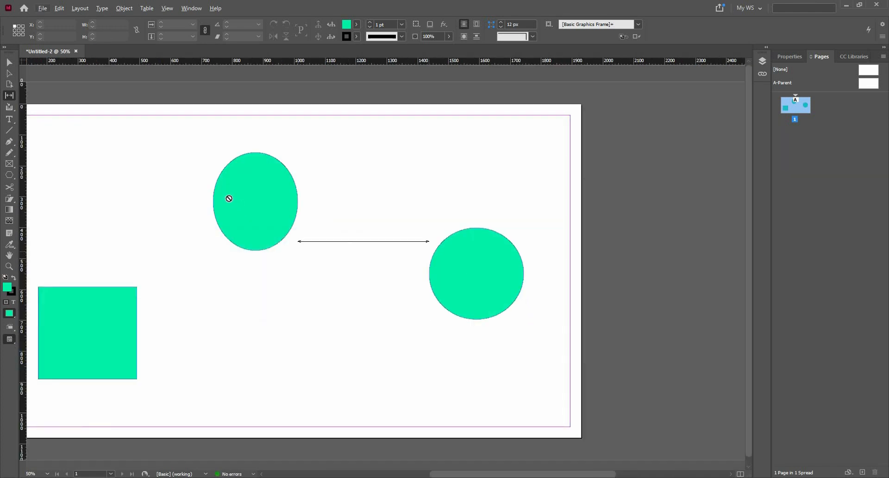
Step: Widen the upper ellipse rightward with the Gap tool, and try enlarging the gap above the right circle to flatten it
drag(300, 190, 336, 190)
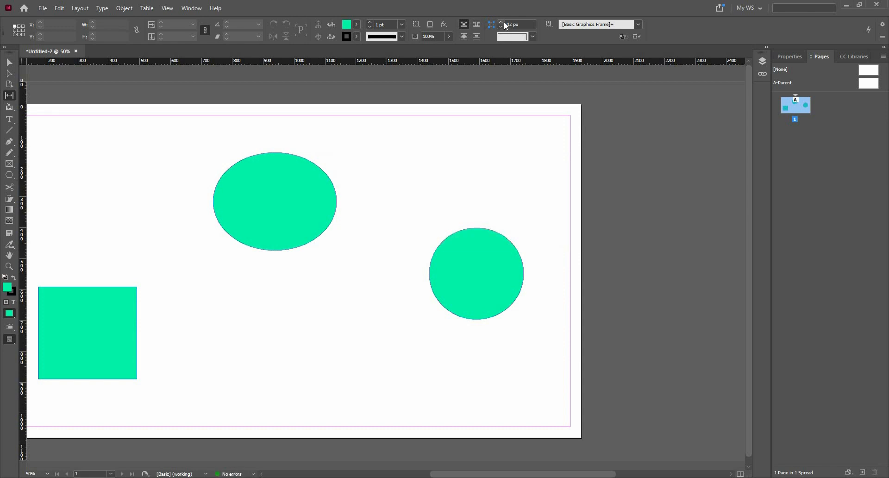
drag(470, 213, 435, 228)
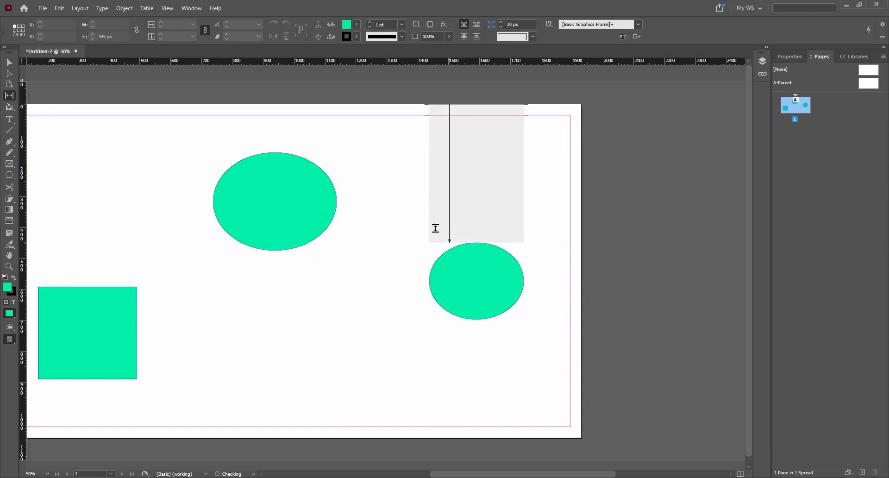
Step: Collect the square, the ellipse and the right circle with the Content Collector tool
click(11, 110)
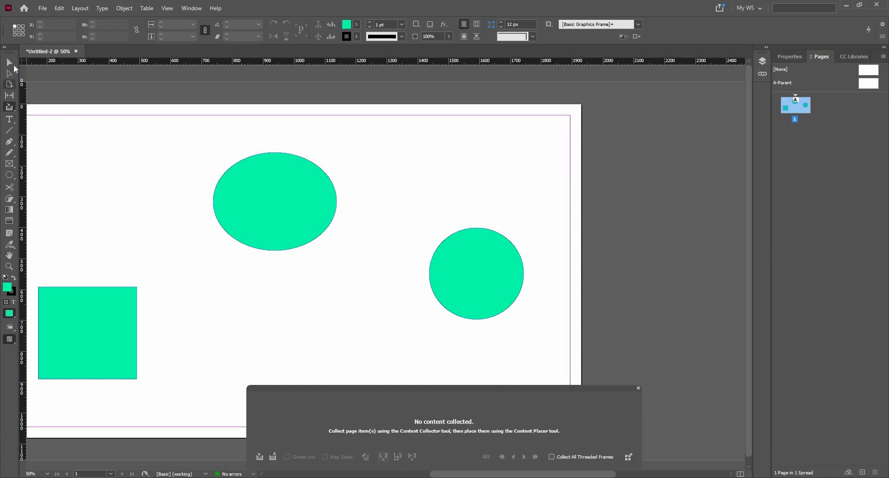
key(v)
key(b)
click(119, 321)
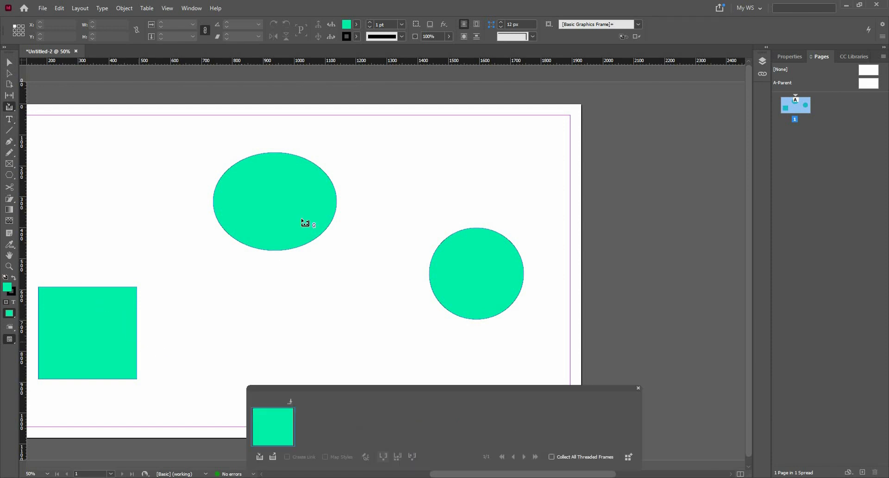
click(301, 219)
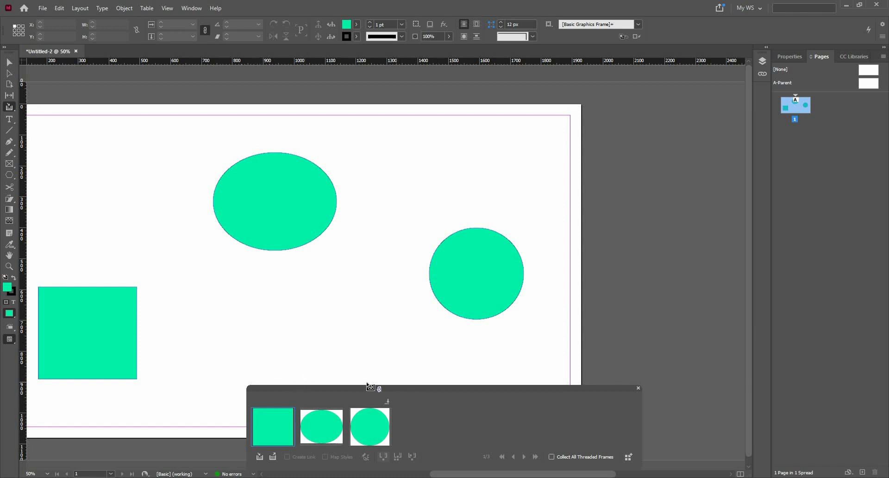
Step: Add a second page and place the collected square, ellipse and circle on it with the Content Placer tool
drag(445, 164, 533, 158)
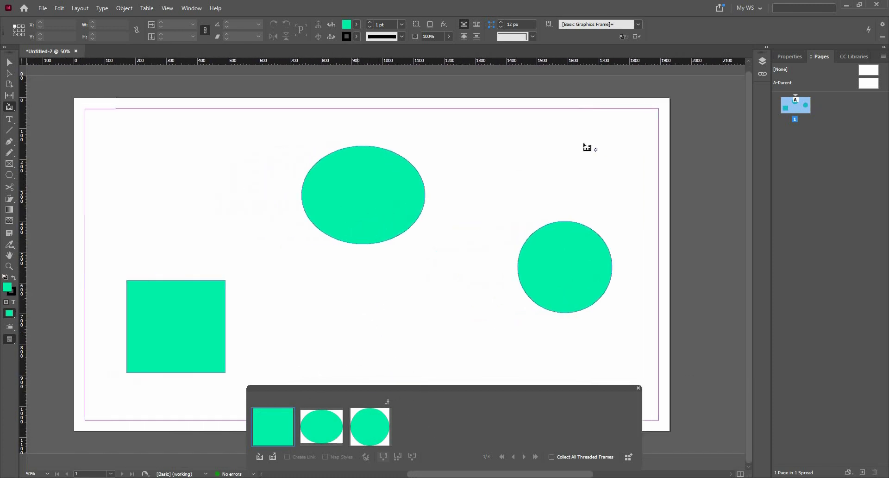
click(862, 472)
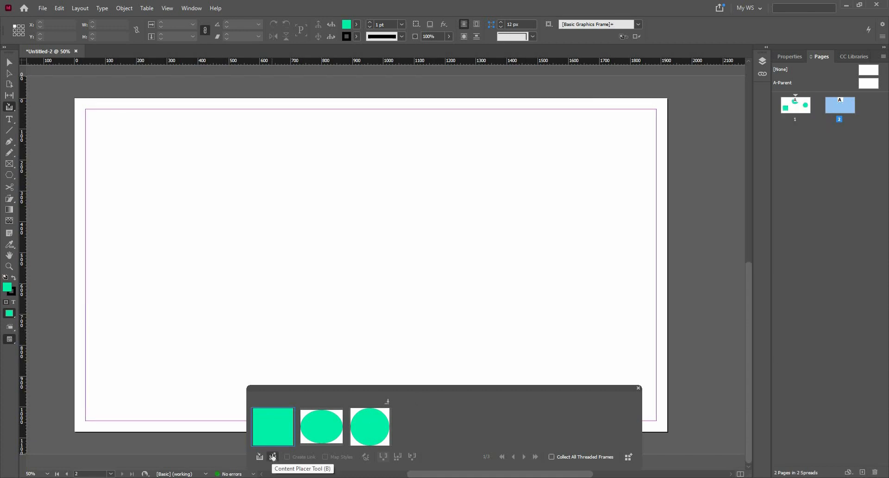
click(273, 457)
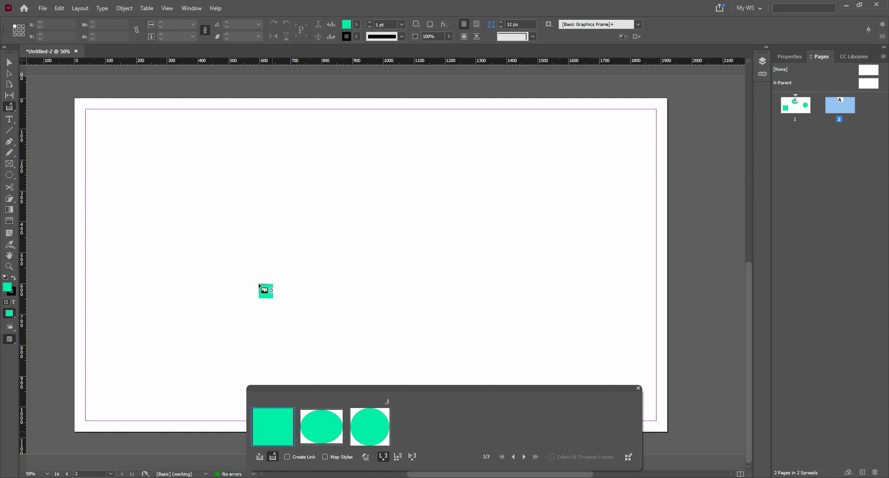
click(165, 192)
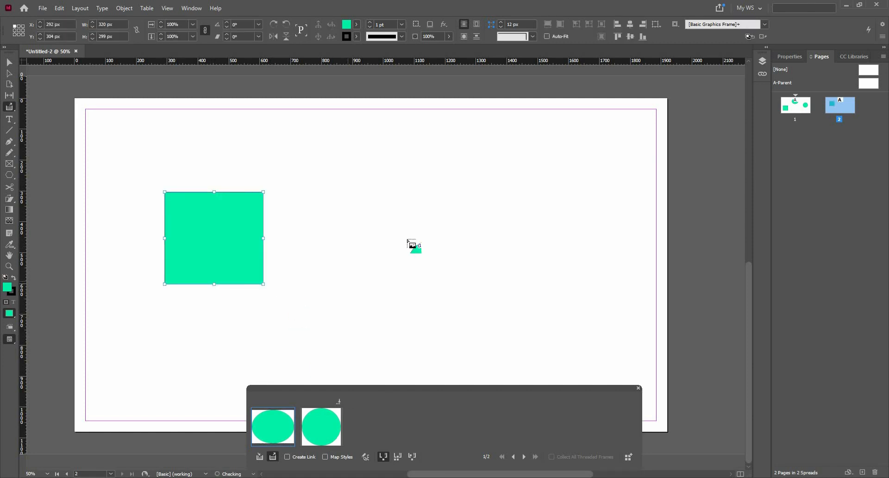
click(412, 248)
click(319, 127)
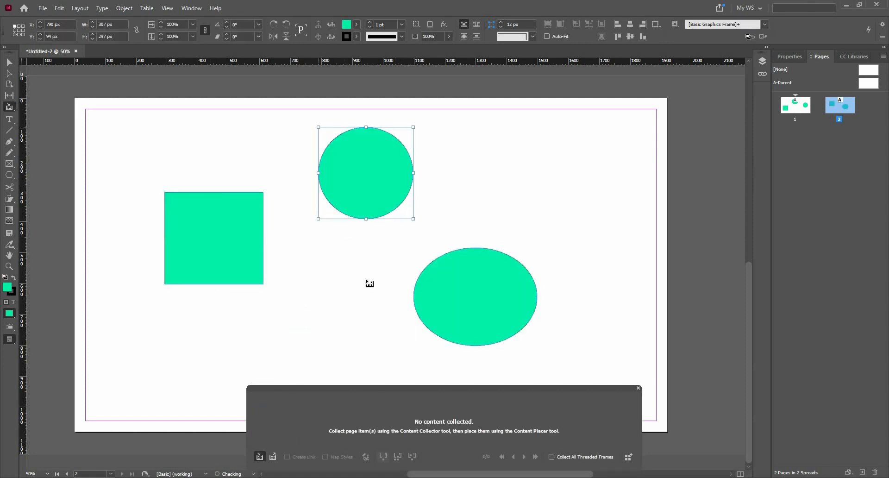
Step: Close the empty content conveyor
scroll(369, 283, up, 6)
scroll(369, 283, down, 6)
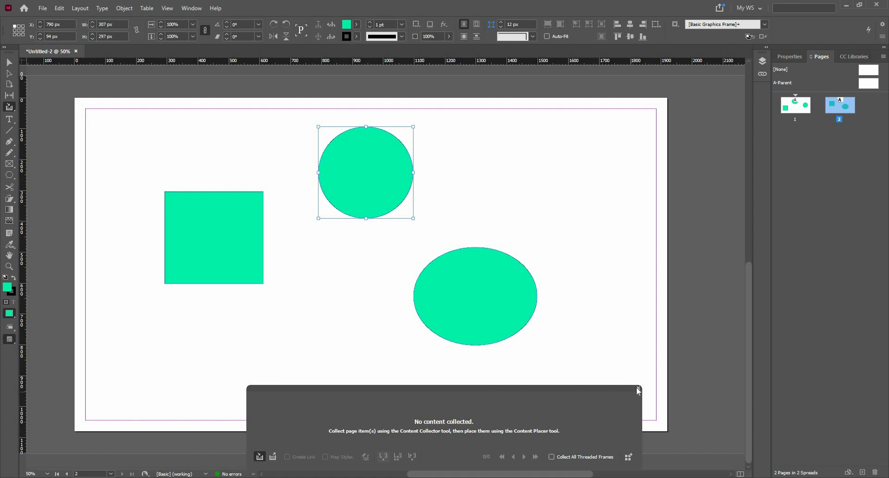
click(11, 107)
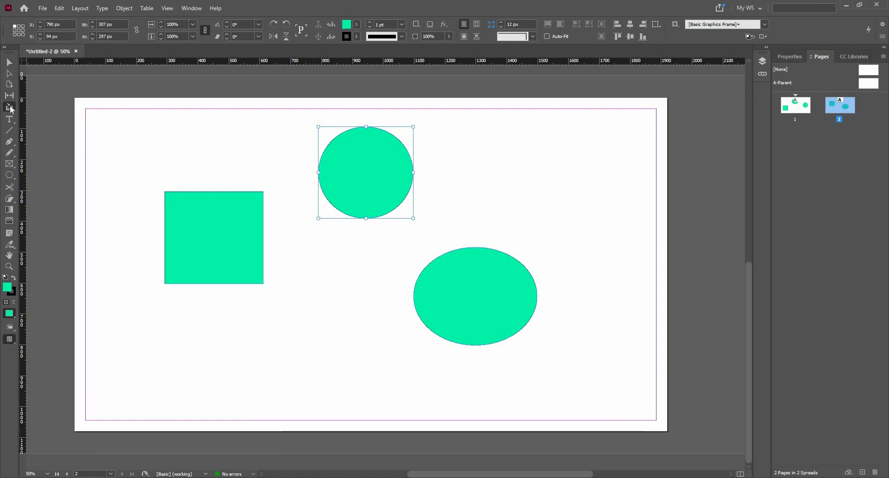
click(10, 107)
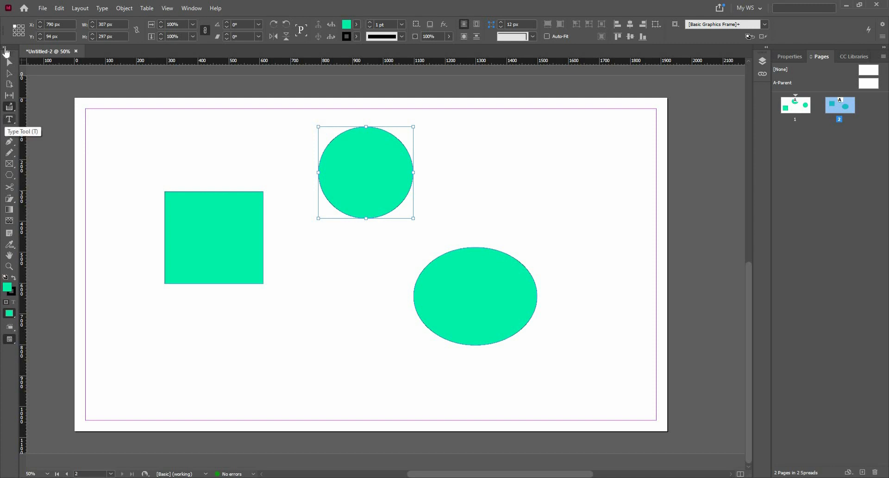
Step: Delete all three shapes from page 2
key(v)
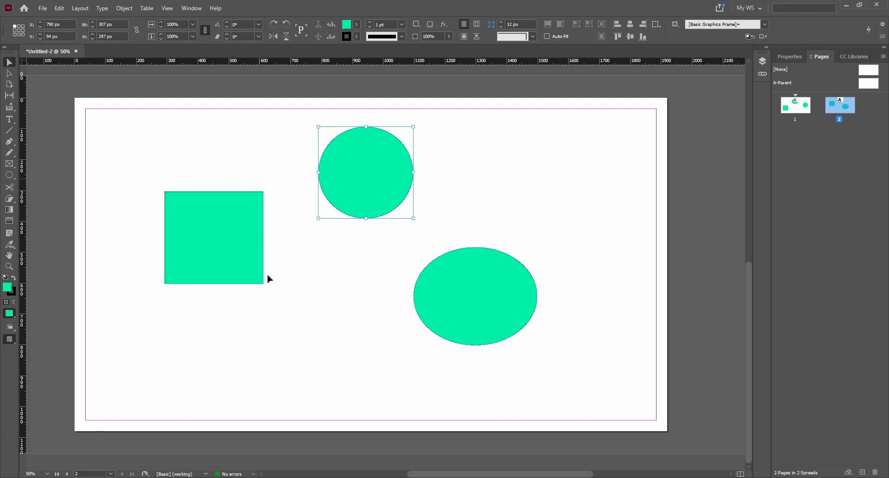
key(ctrl+minus)
key(ctrl+a)
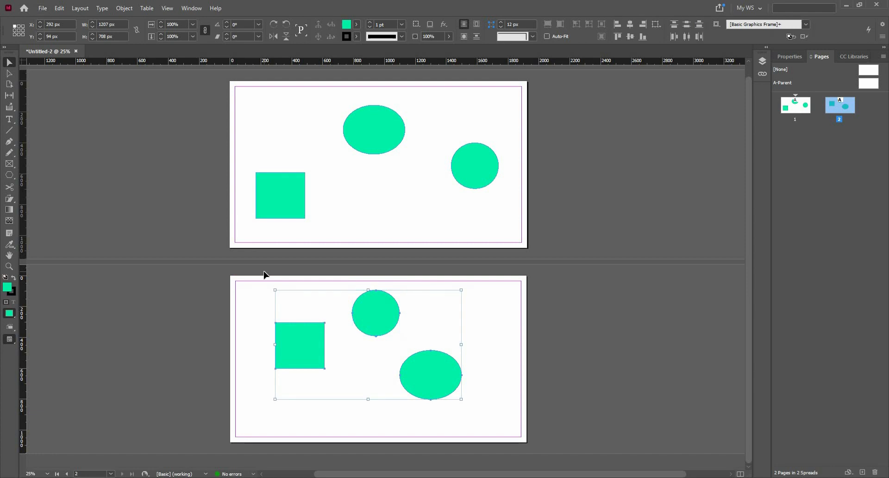
key(Delete)
Step: Draw a tall text frame about 712 by 930 px on the left half of page 2 with the Type tool
scroll(383, 345, up, 1)
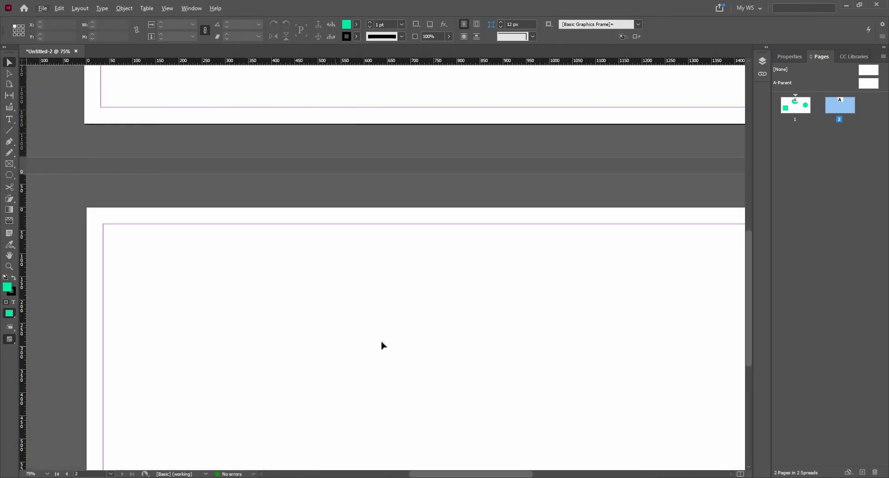
scroll(419, 386, down, 1)
scroll(421, 386, up, 1)
scroll(415, 317, down, 3)
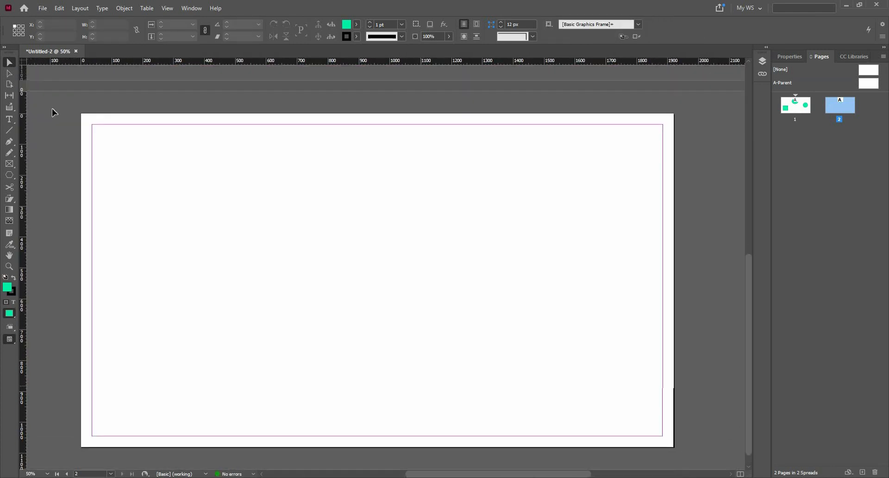
click(14, 119)
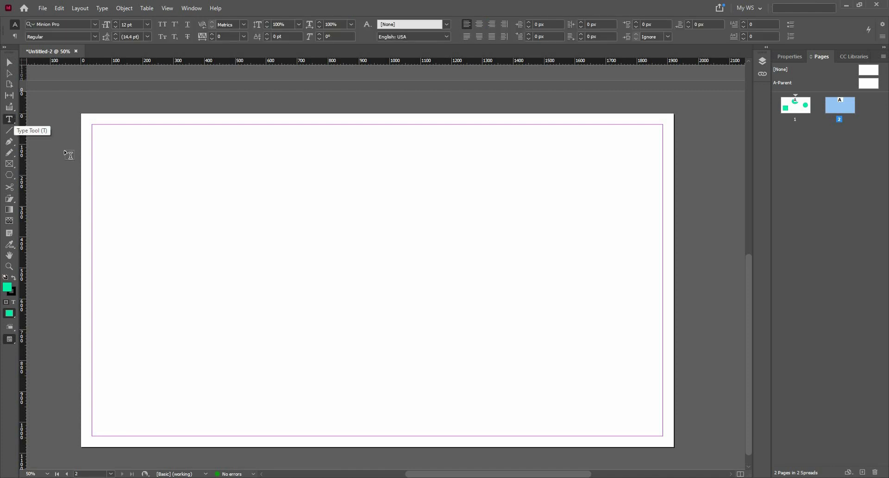
right_click(14, 125)
click(204, 198)
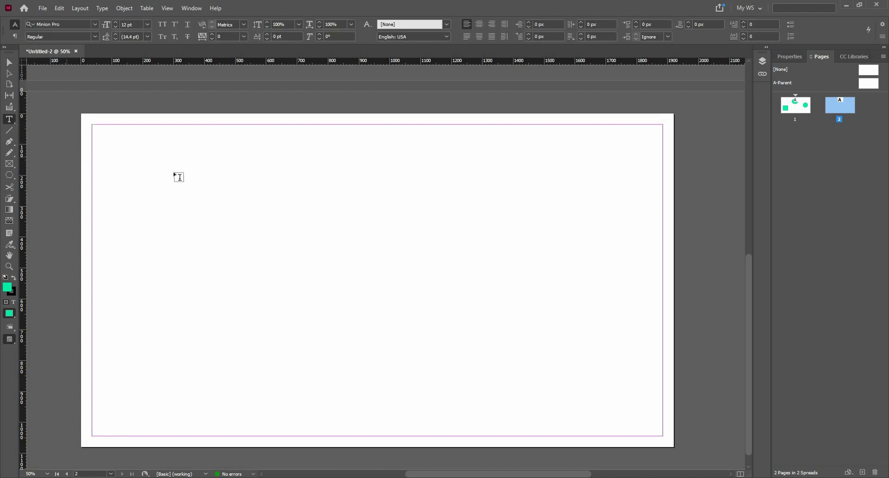
drag(134, 146, 354, 432)
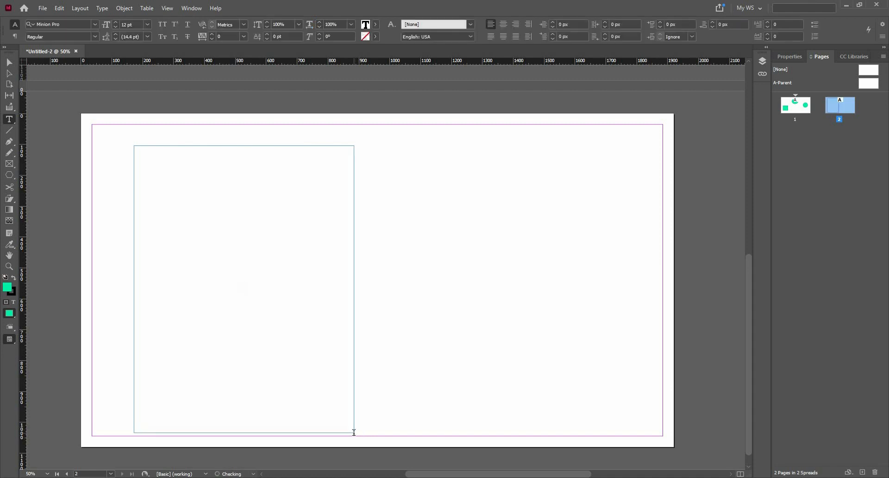
Step: Fill the text frame with placeholder text and deselect it
click(102, 8)
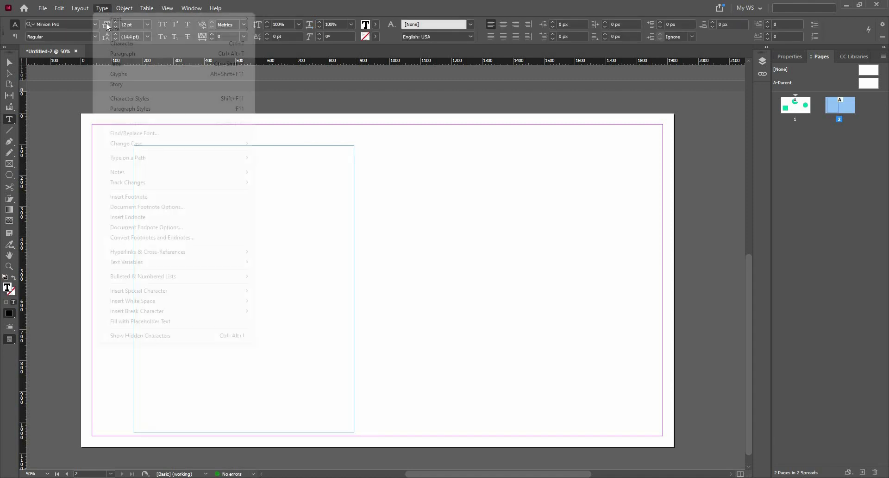
click(167, 321)
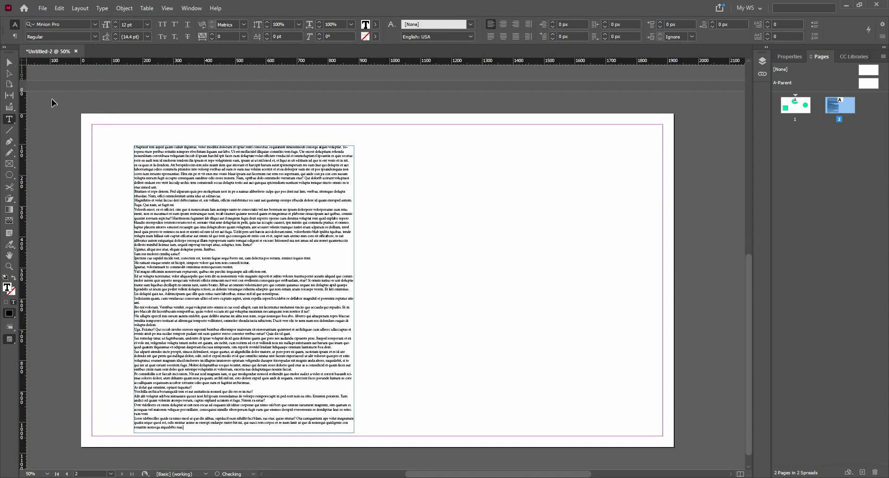
key(Escape)
click(464, 216)
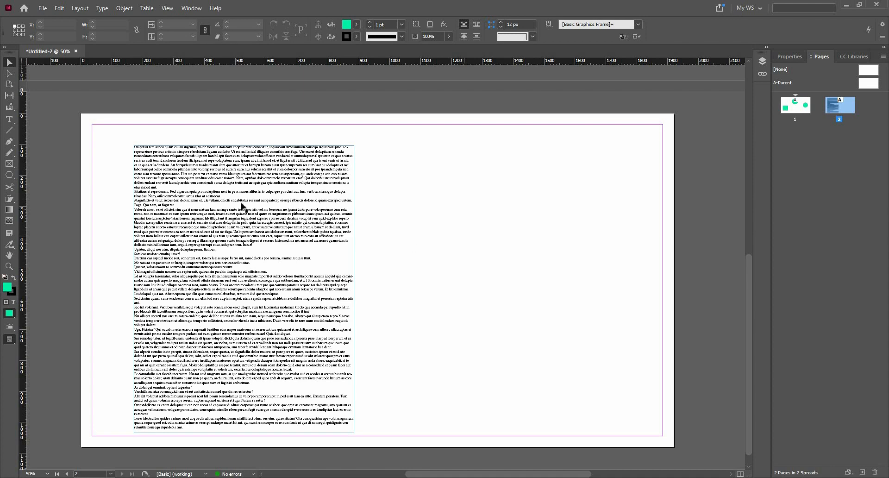
Step: Move the text frame up and left on the page to about X 120 px, Y 86 px
scroll(251, 230, up, 1)
scroll(249, 228, down, 1)
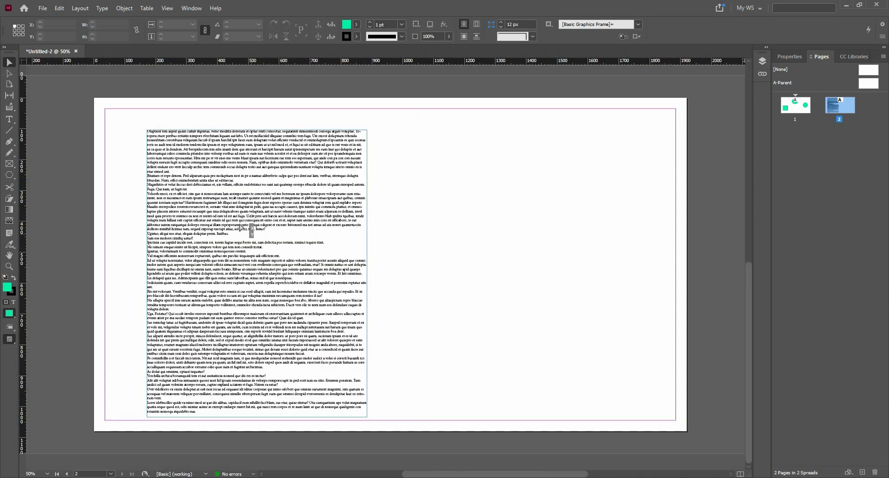
drag(248, 227, 278, 267)
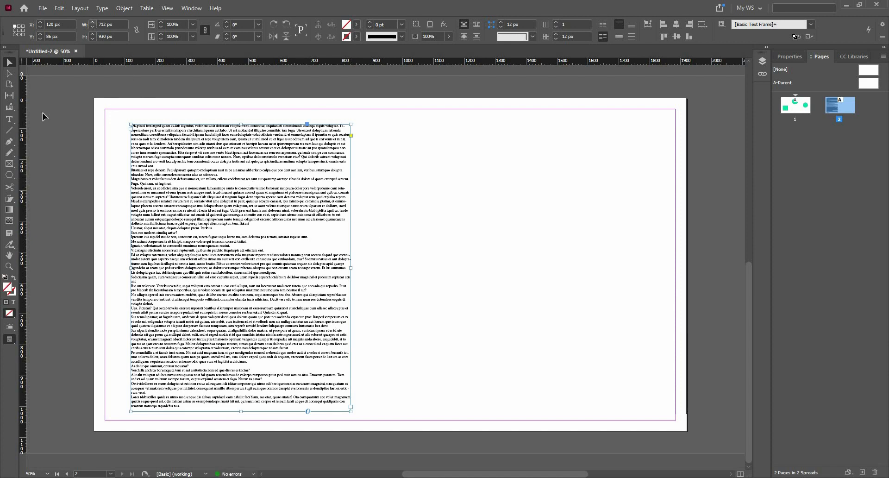
Step: Increase the font size of the frame's text to 20 pt
key(t)
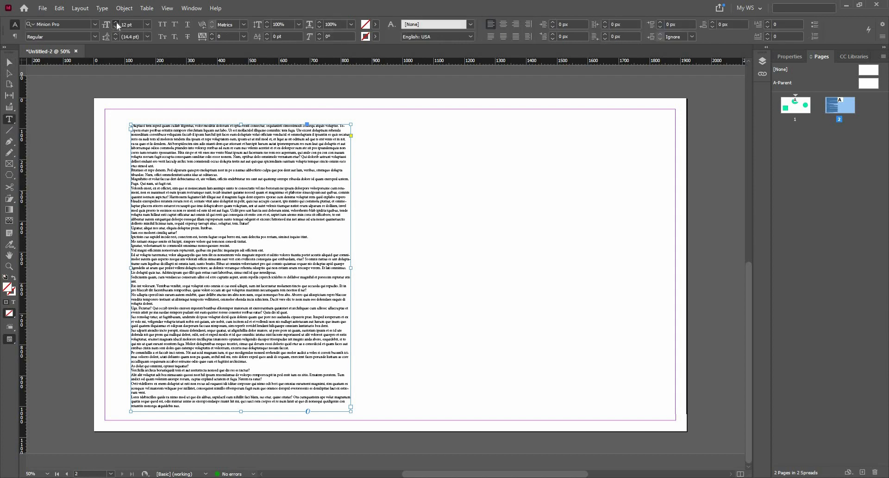
click(115, 22)
click(116, 23)
click(116, 22)
click(116, 21)
click(116, 22)
click(116, 22)
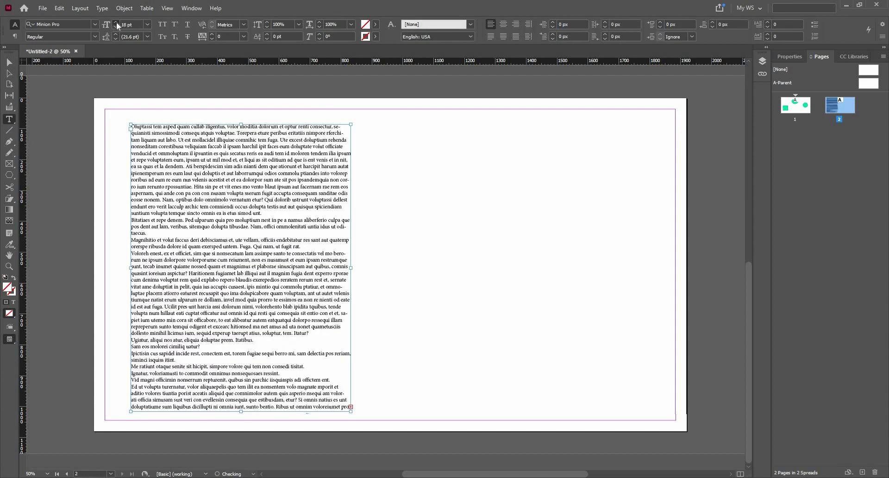
click(116, 23)
click(116, 22)
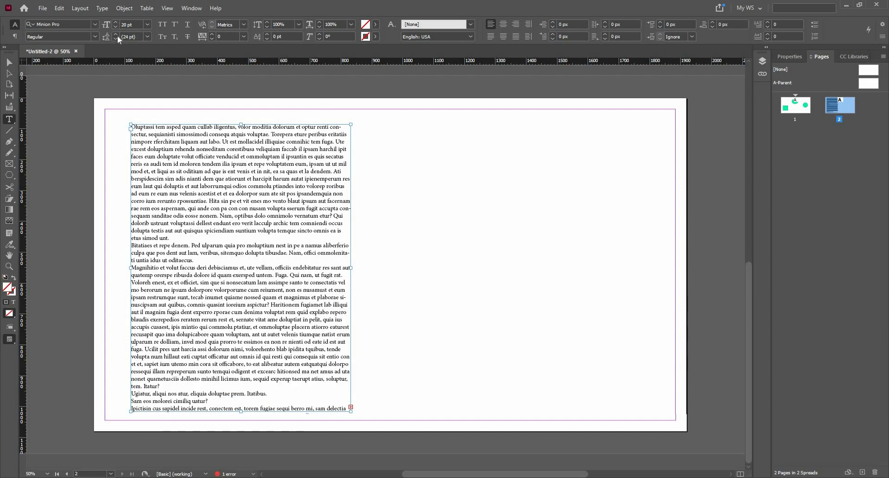
Step: Set the leading of the frame's text to 26 pt
click(117, 34)
click(117, 34)
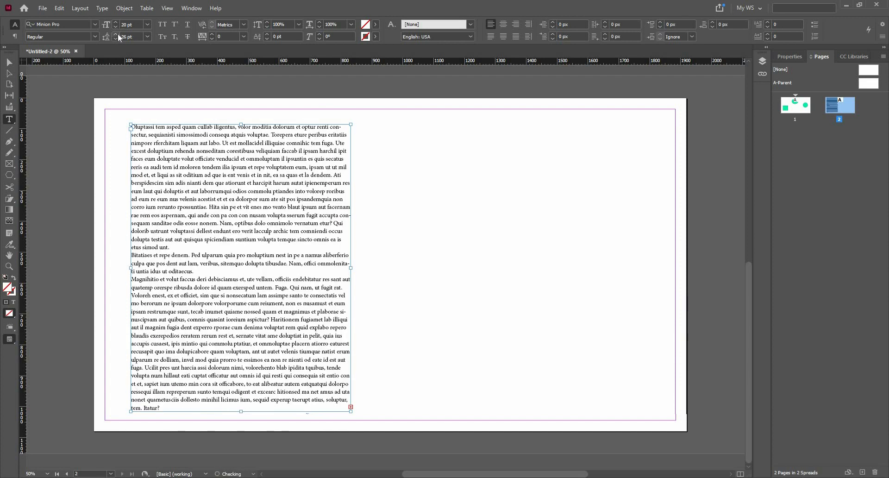
click(117, 34)
click(118, 34)
click(118, 34)
click(116, 40)
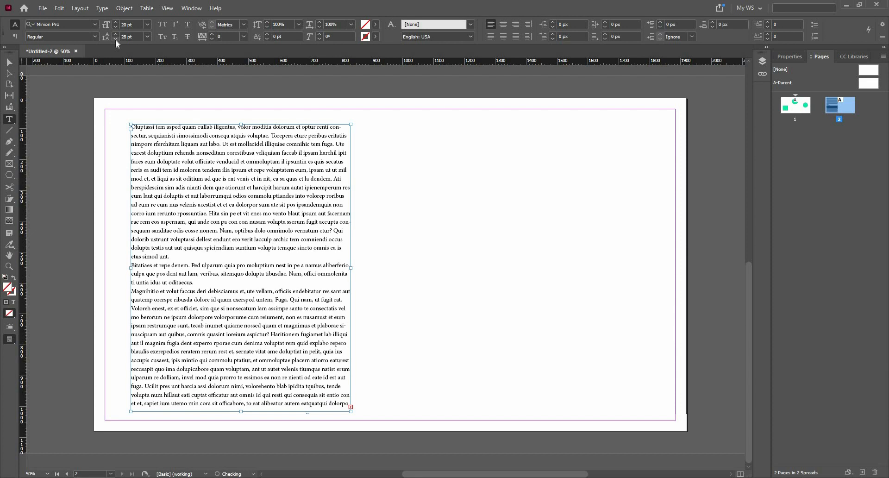
click(116, 40)
click(116, 40)
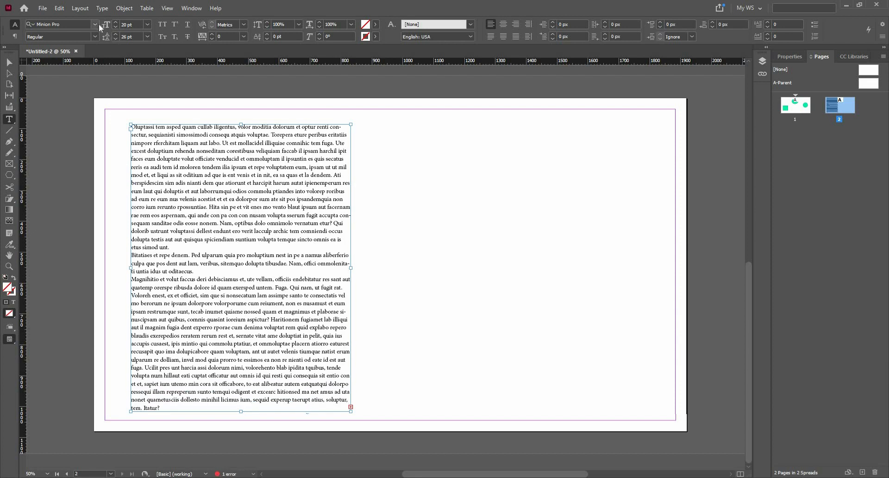
Step: Set the frame's text to the 232MKSD font in the RoundMedium style
click(98, 24)
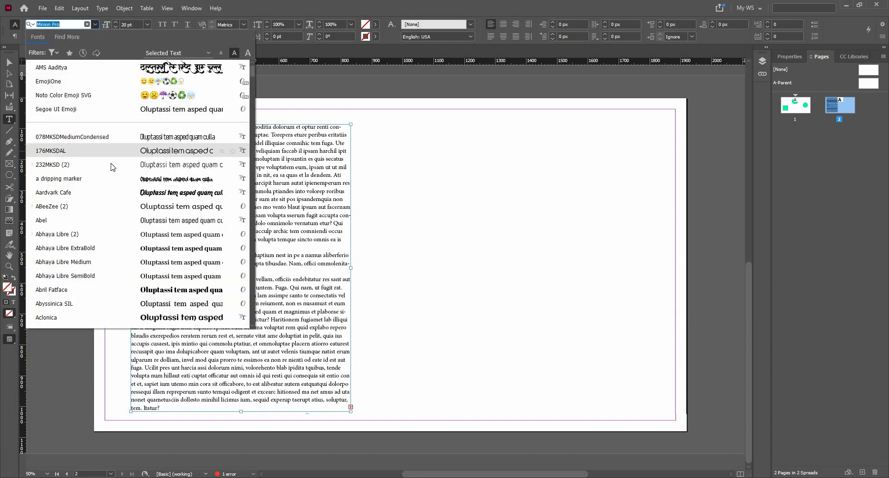
click(111, 165)
key(ctrl+1)
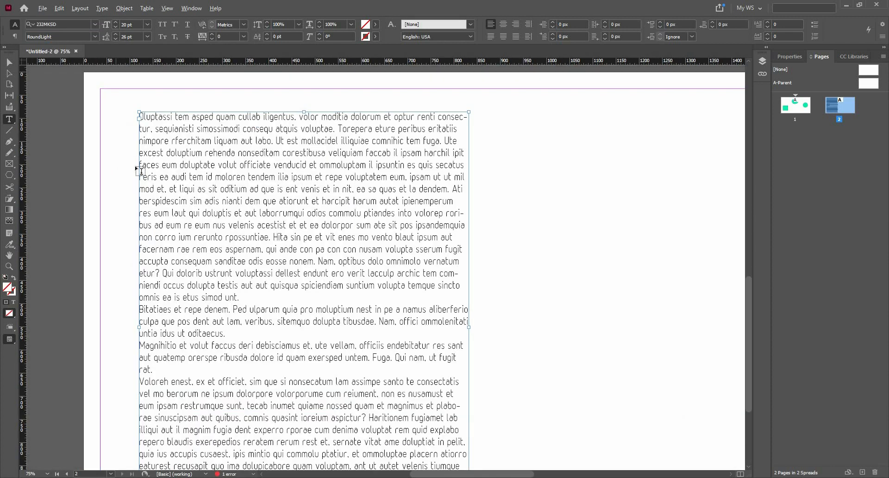
key(ctrl+minus)
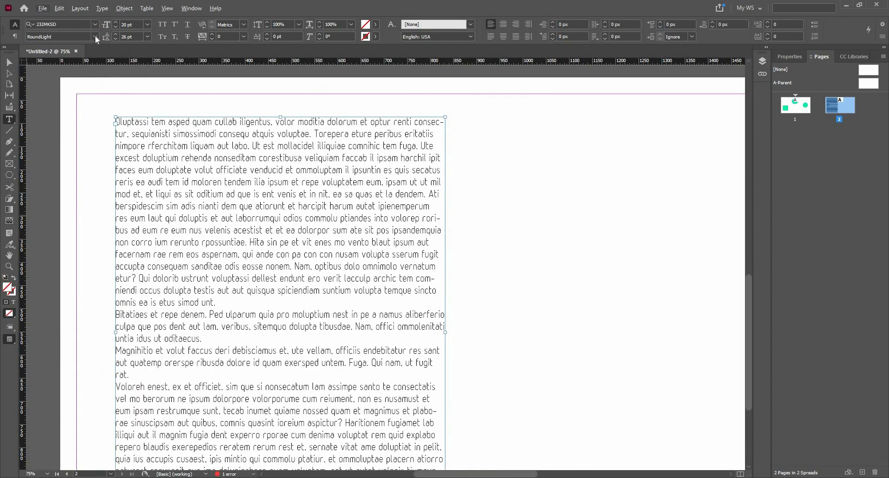
click(96, 35)
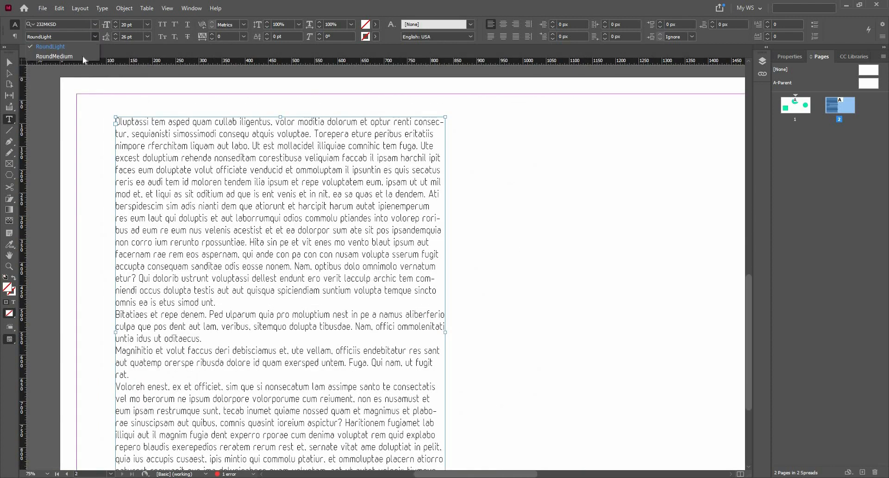
click(82, 56)
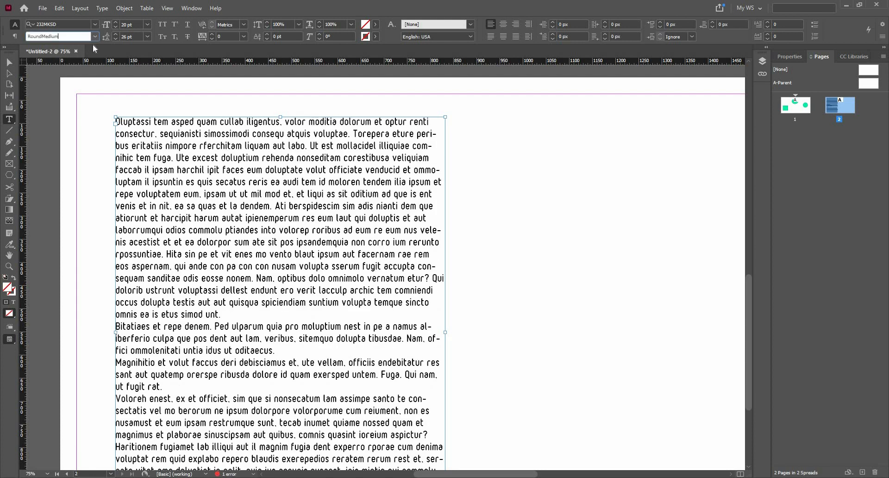
Step: Change the frame's text to the Segoe UI Emoji font and close the Glyphs window
click(95, 36)
click(96, 26)
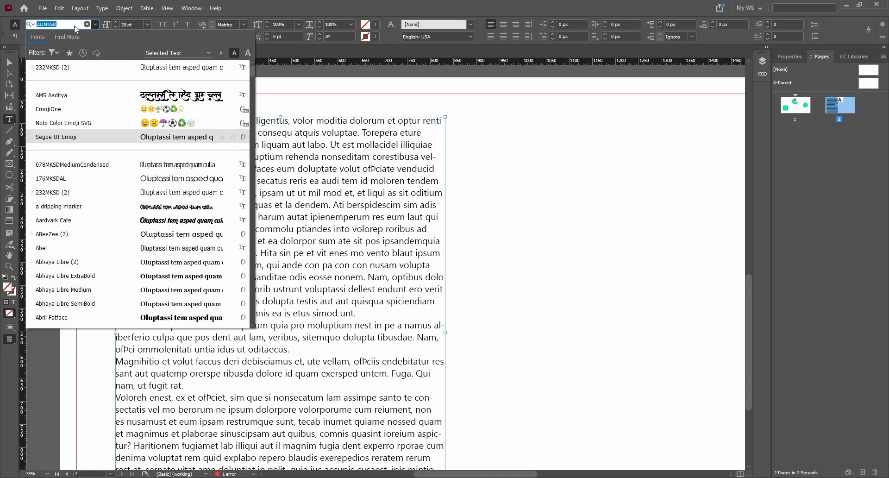
click(94, 36)
click(118, 44)
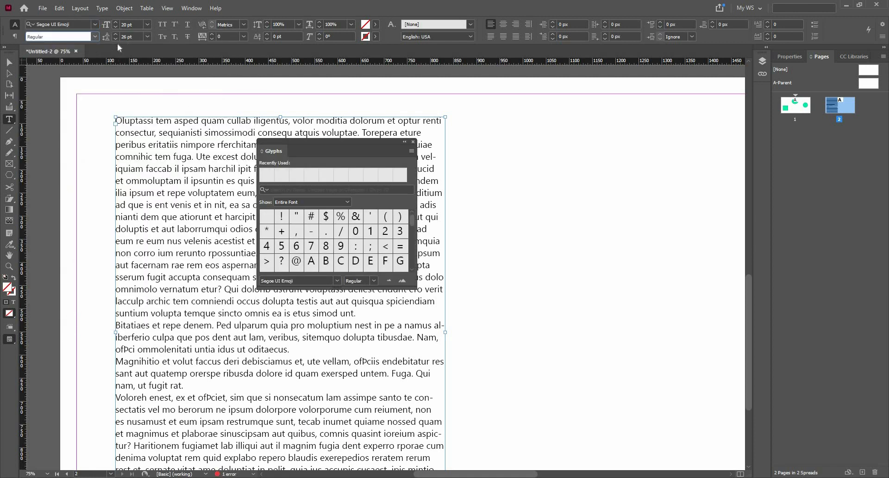
click(412, 140)
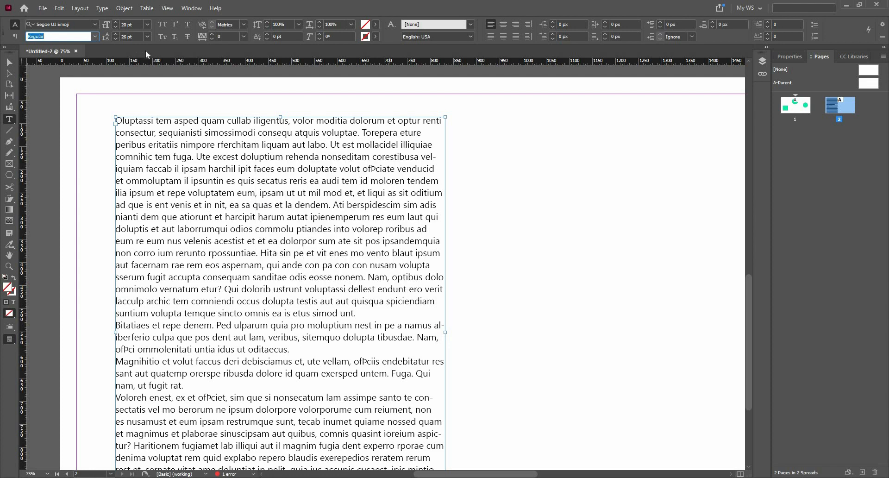
Step: Try All Caps and Superscript one after the other on all of the frame's text, removing each
click(159, 28)
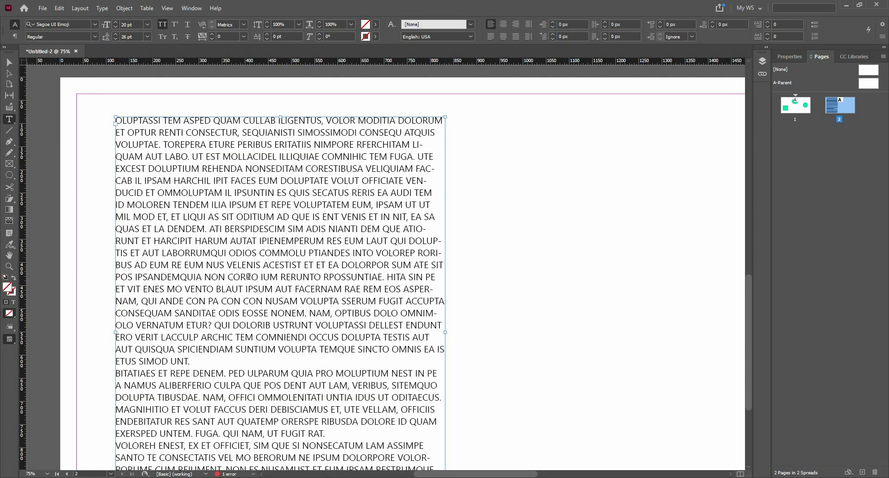
click(163, 26)
click(174, 27)
key(ctrl+z)
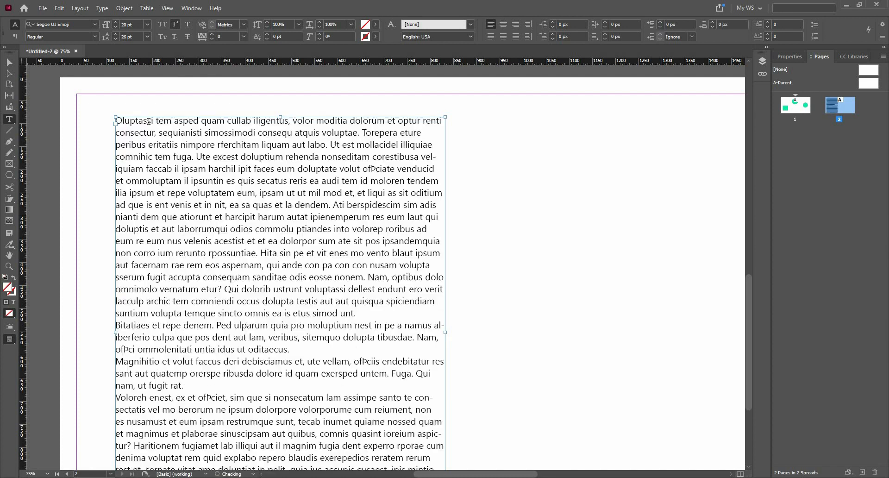
Step: Insert "cm2" after "Oluptassi tem" in the first line and make its 2 superscript
scroll(149, 123, up, 1)
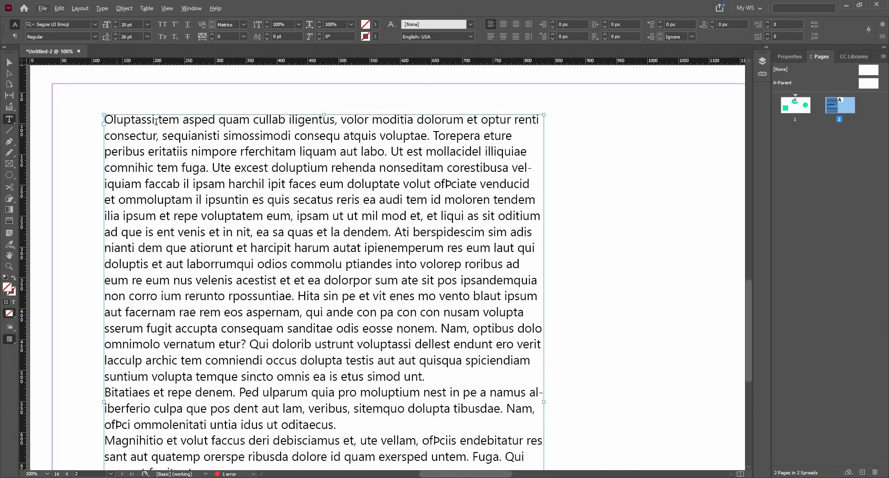
click(182, 120)
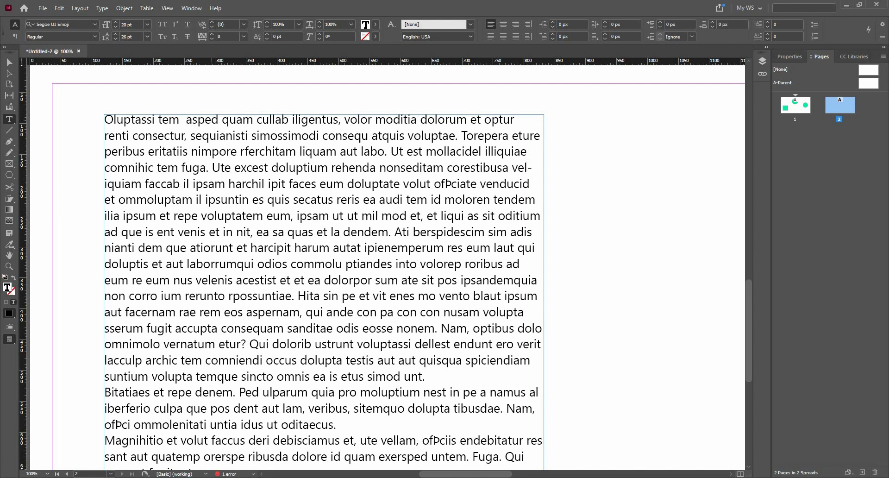
text(cm2)
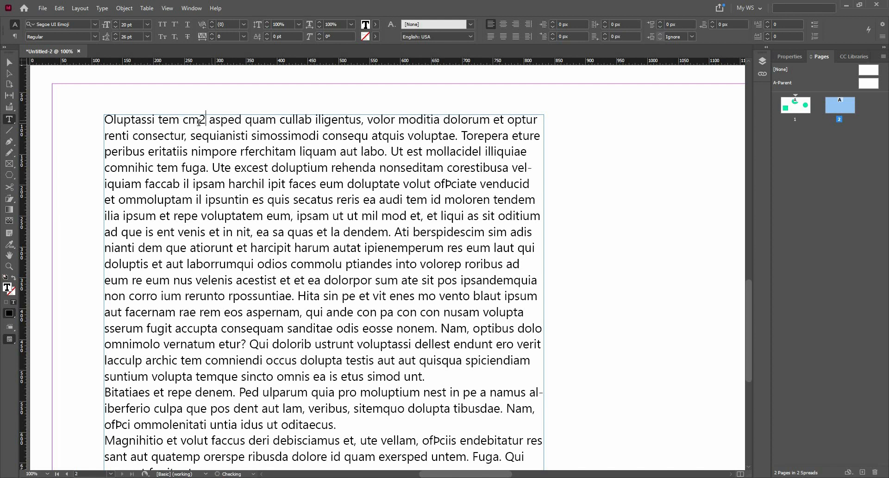
key(shift+Left)
click(176, 26)
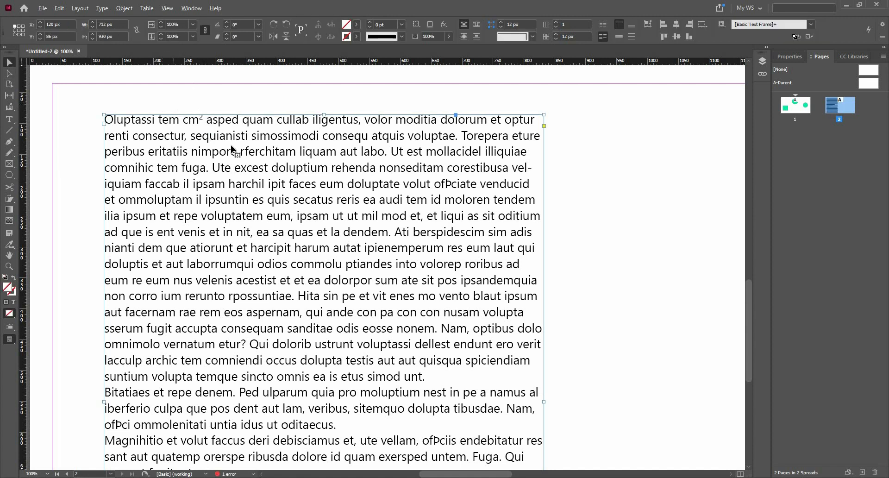
scroll(232, 147, up, 4)
scroll(211, 155, down, 4)
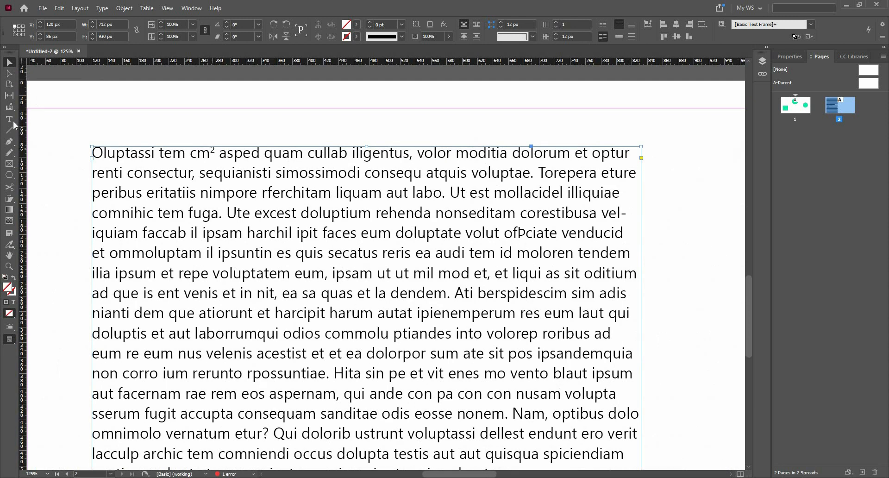
Step: Delete the superscript 2 after "cm" in the first line and leave text editing
click(202, 154)
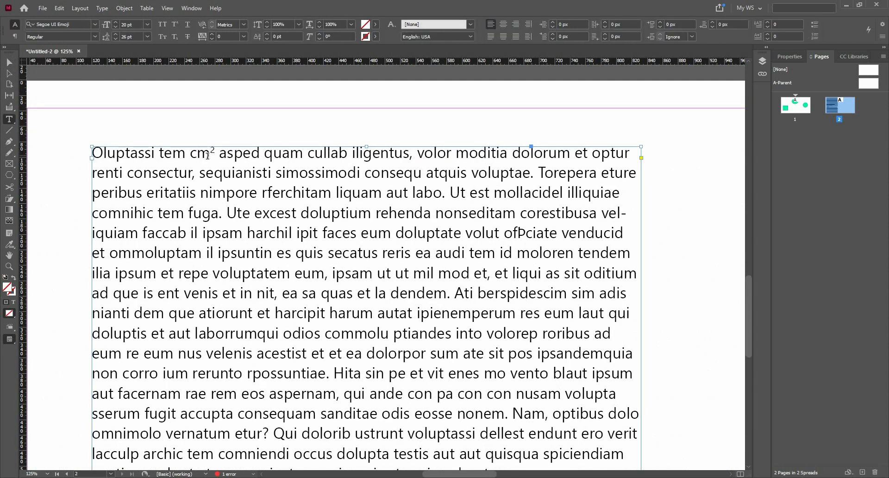
click(209, 154)
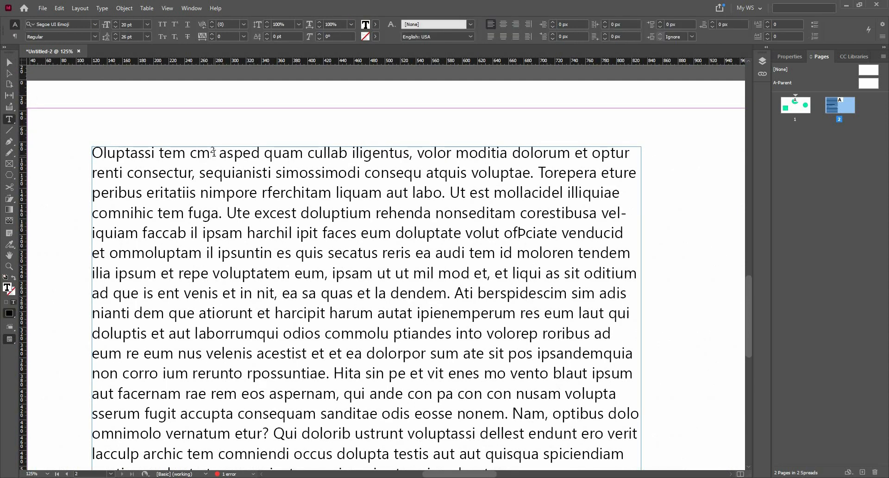
click(214, 153)
key(BackSpace)
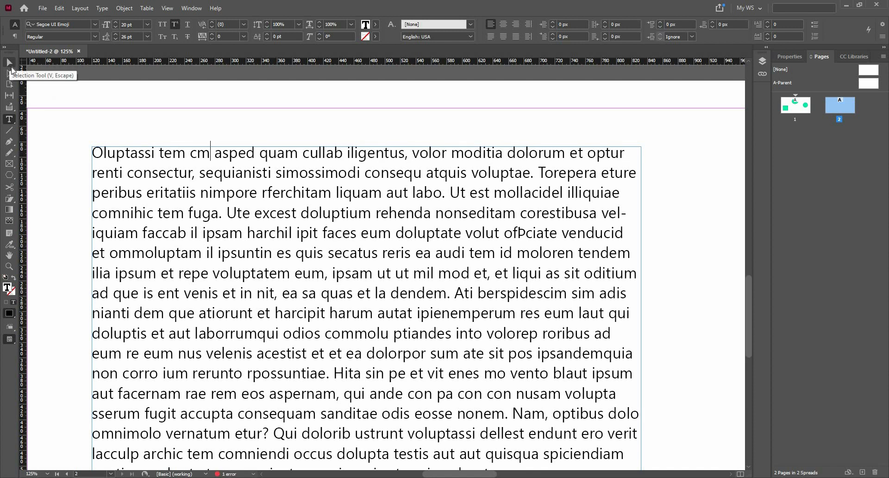
key(Escape)
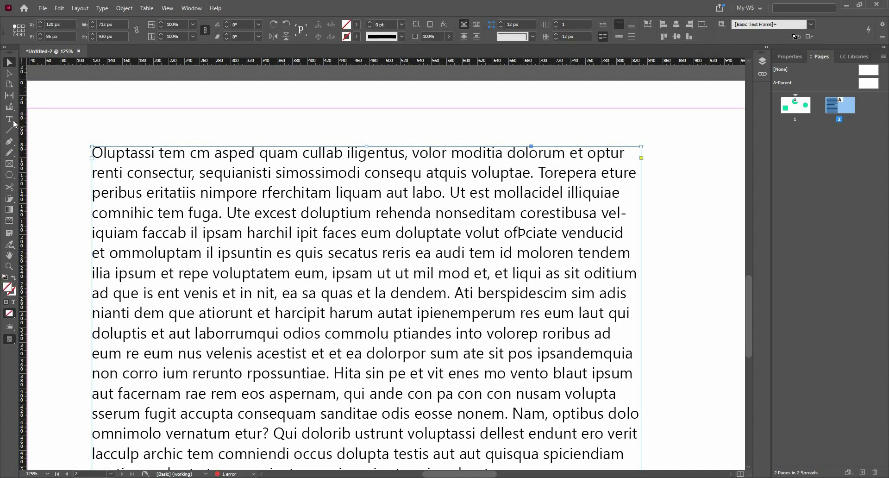
Step: Try underlining all of the frame's text with the Type tool active, and undo it
click(10, 120)
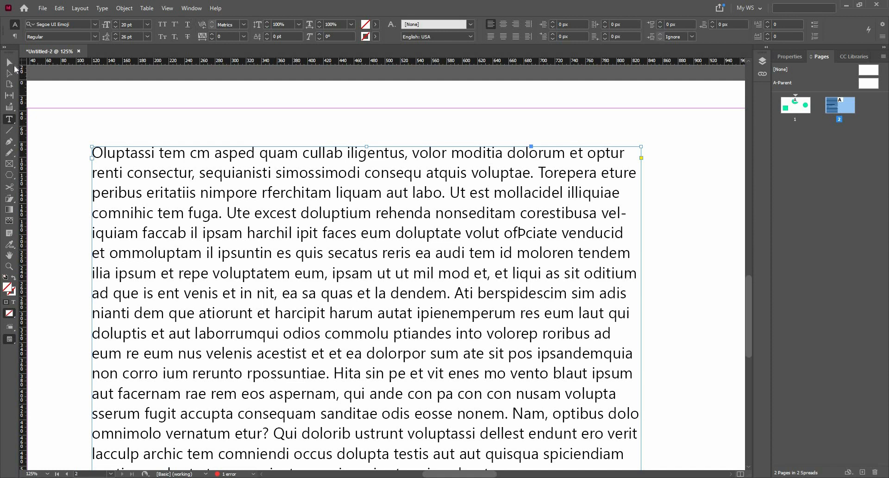
key(Escape)
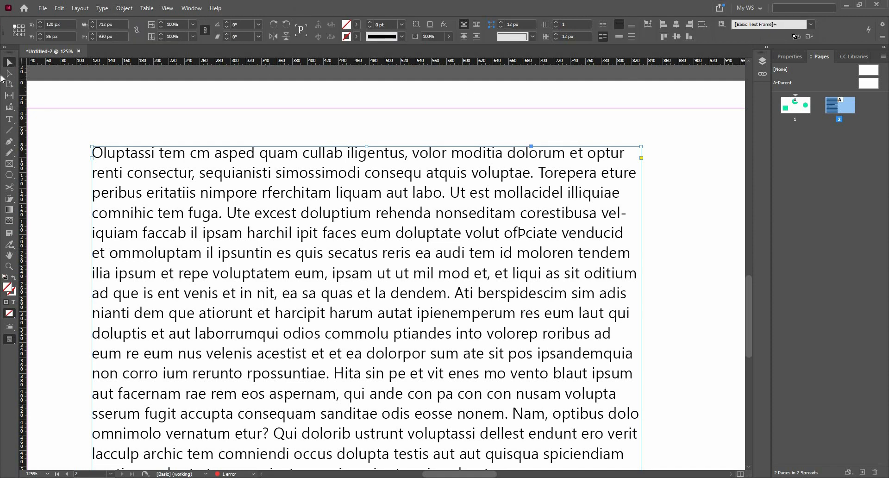
click(13, 120)
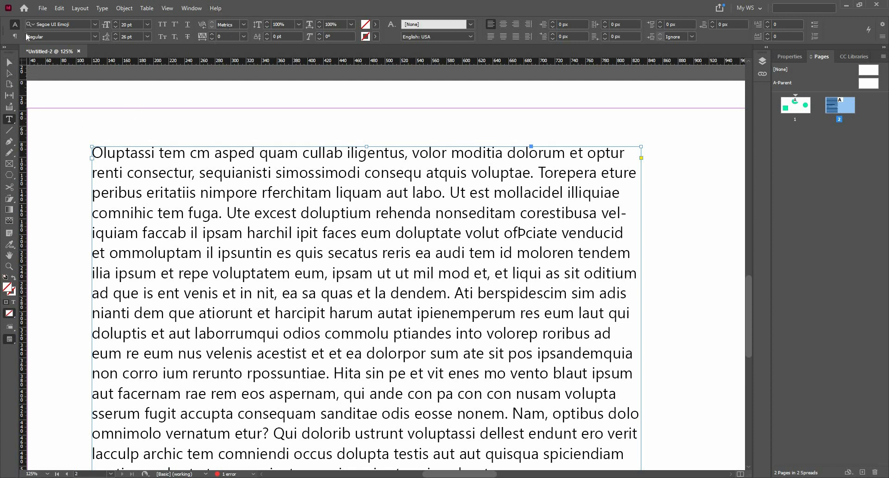
click(188, 28)
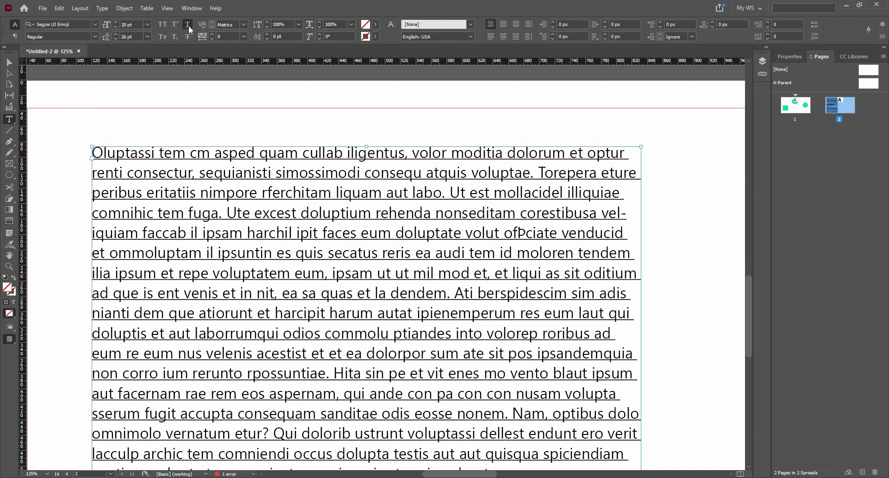
key(ctrl+z)
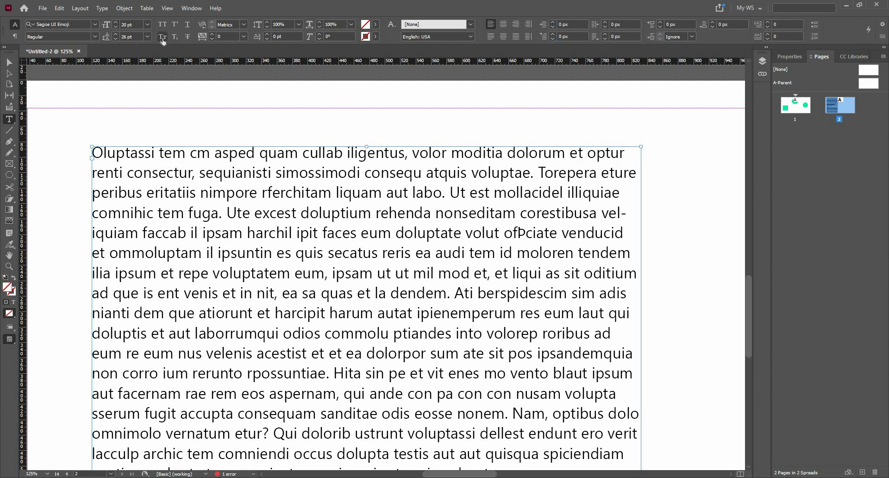
Step: Try Small Caps on all of the frame's text, switching it on and off twice
click(163, 37)
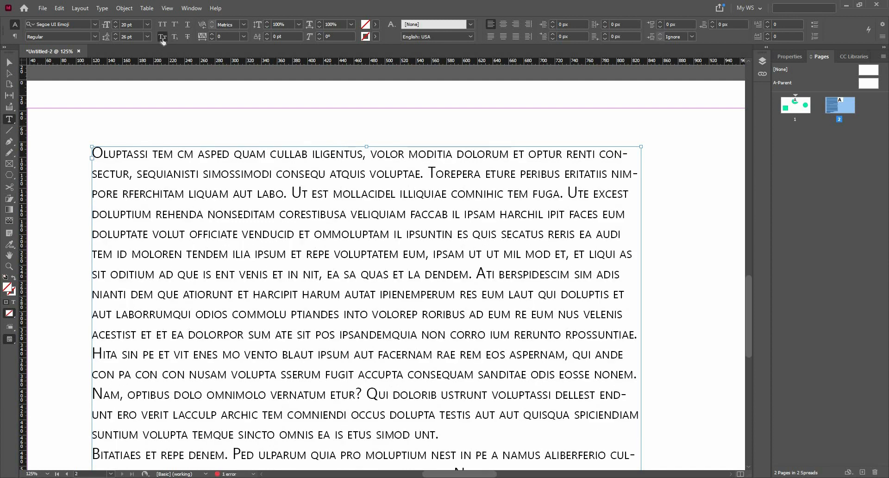
click(162, 39)
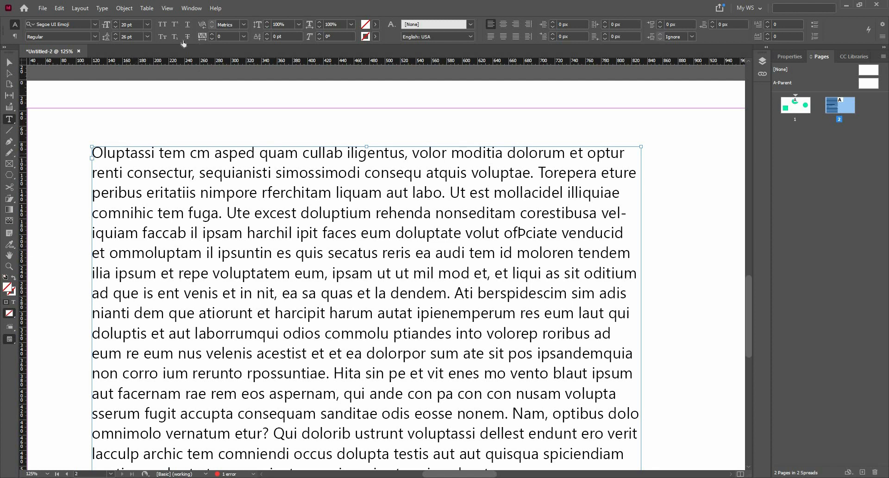
click(163, 37)
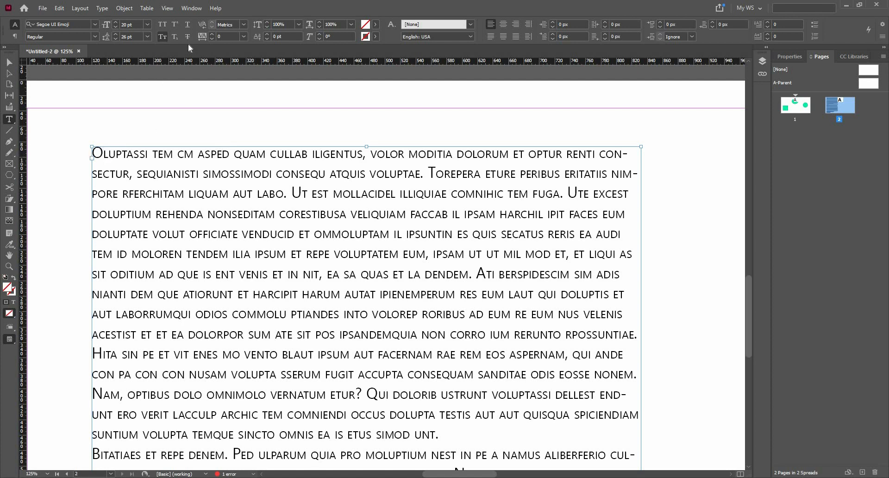
click(162, 38)
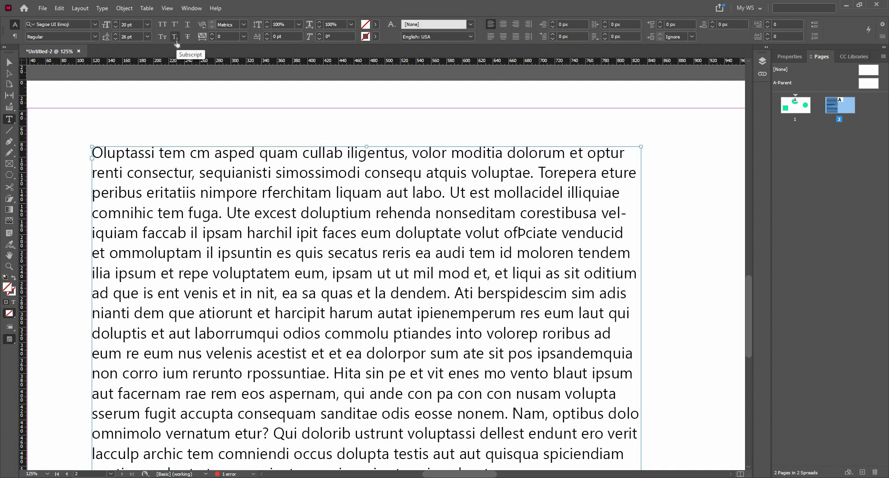
Step: Insert "H20" after "Oluptassi tem" in the first line, make its 2 subscript, and return to the Type tool with the frame selected
scroll(189, 154, up, 2)
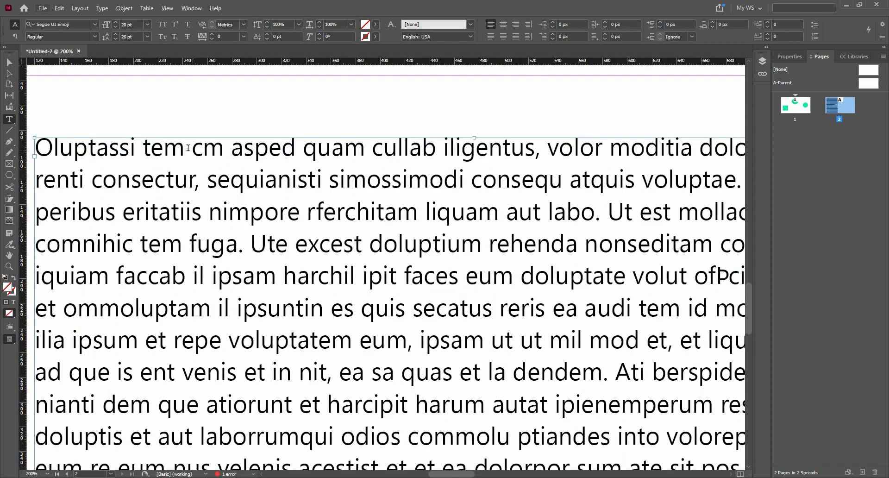
click(187, 149)
text(H)
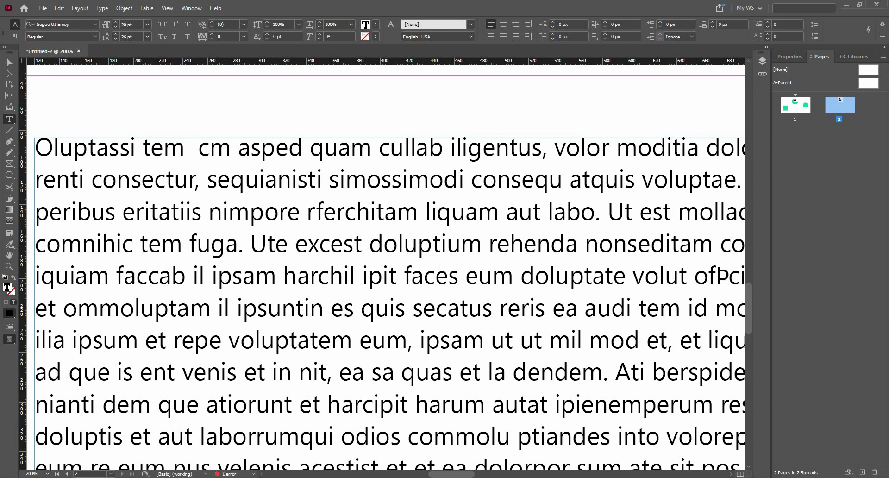
text(20)
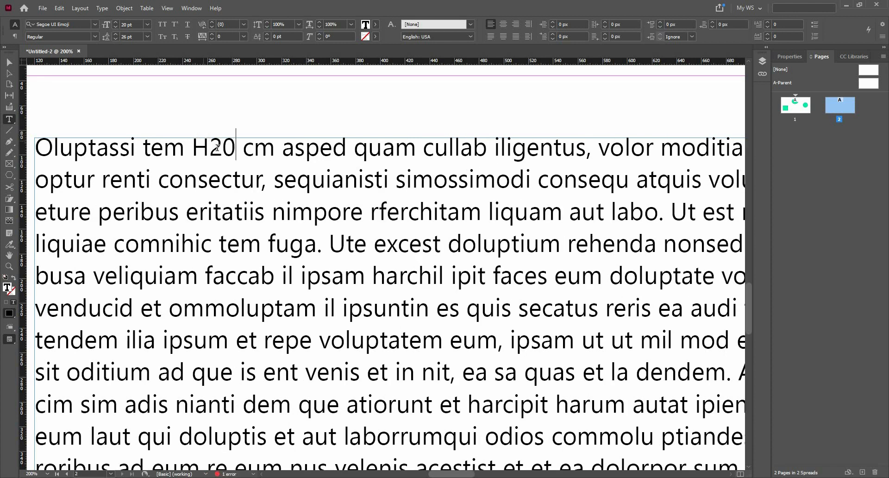
drag(210, 148, 218, 148)
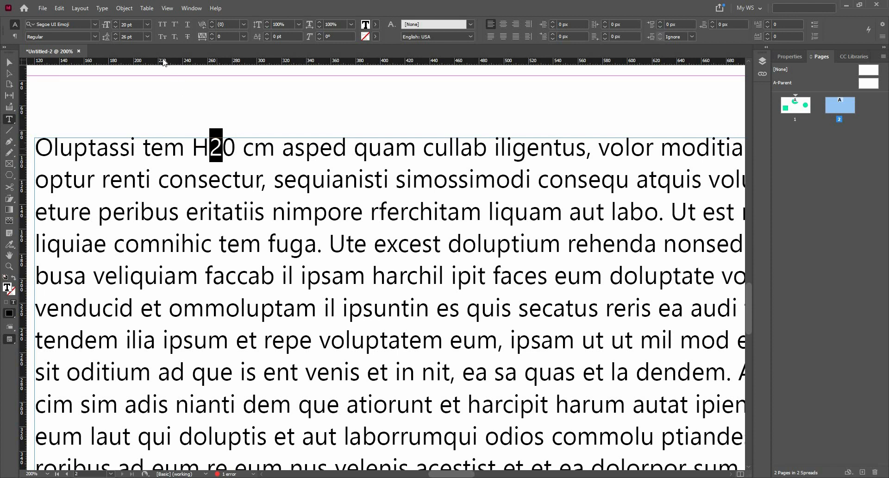
click(175, 37)
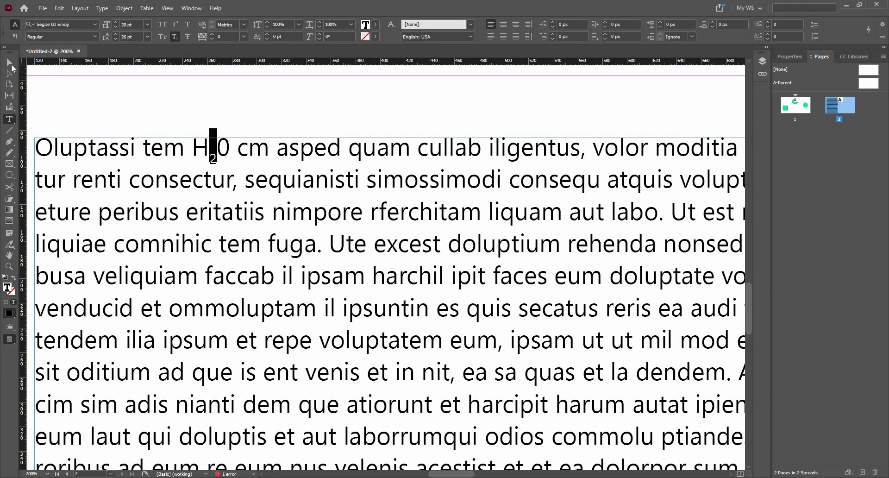
key(Escape)
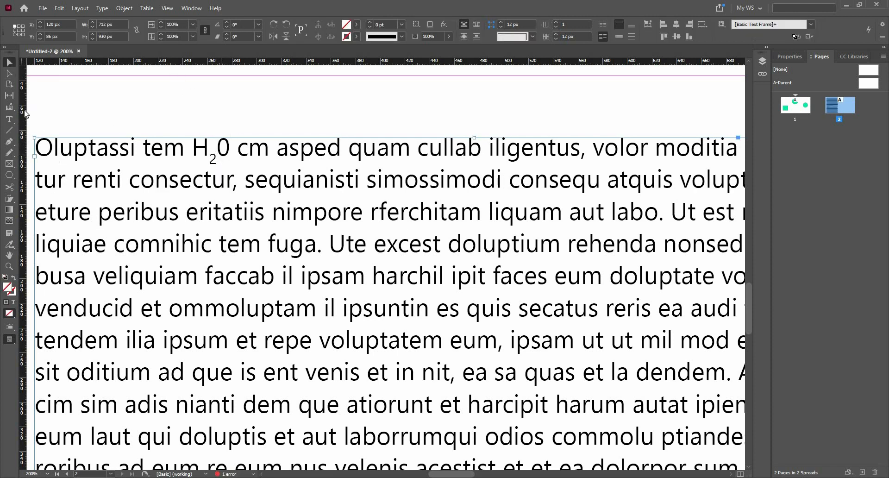
click(9, 119)
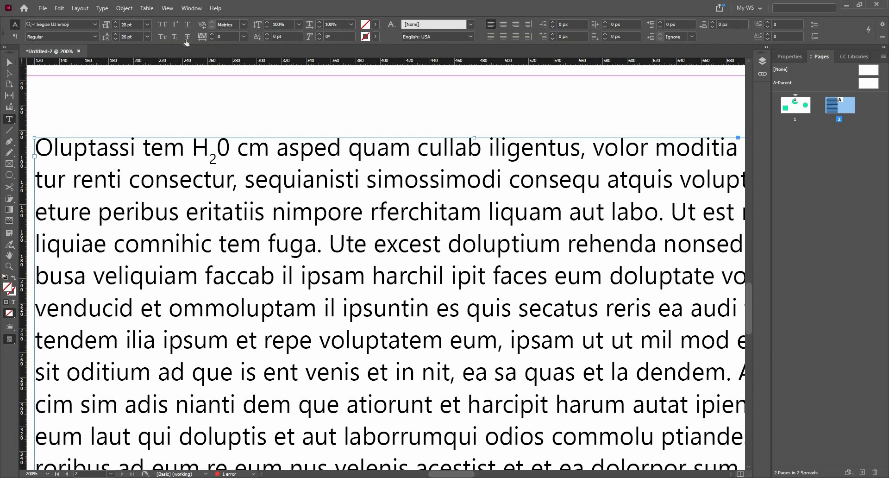
Step: Try Strikethrough on all of the frame's text and switch it off again
click(188, 36)
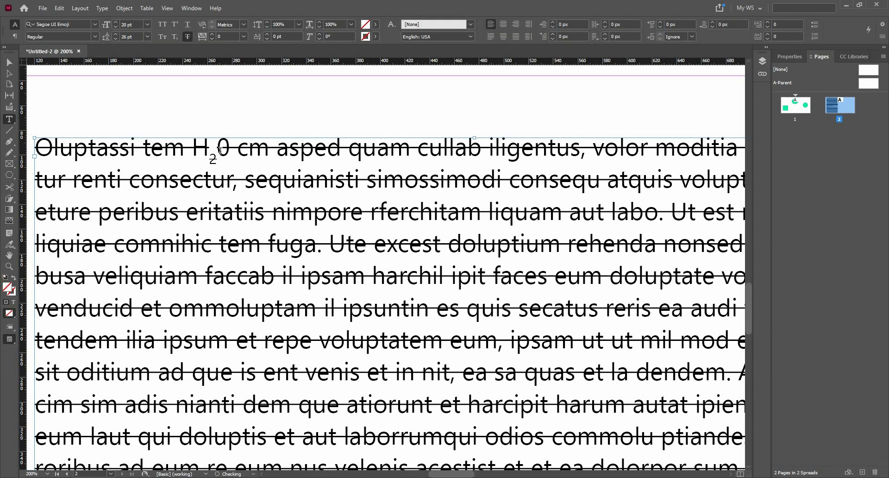
key(ctrl+1)
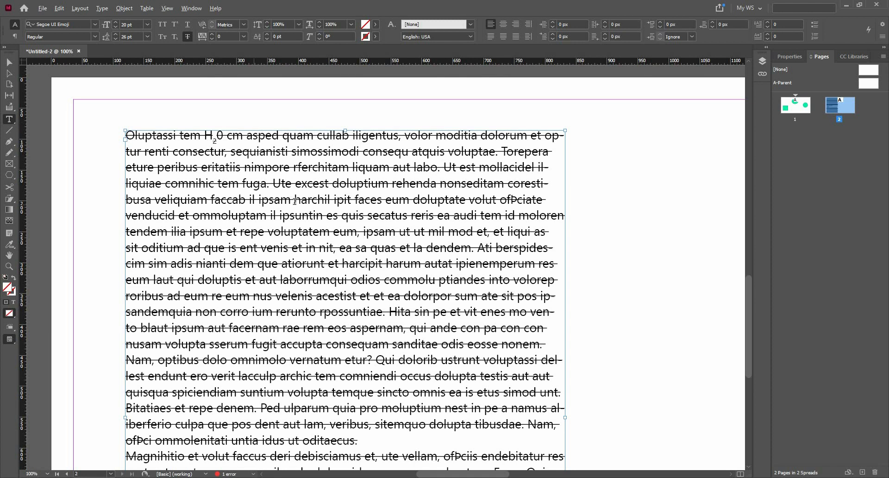
key(ctrl+equal)
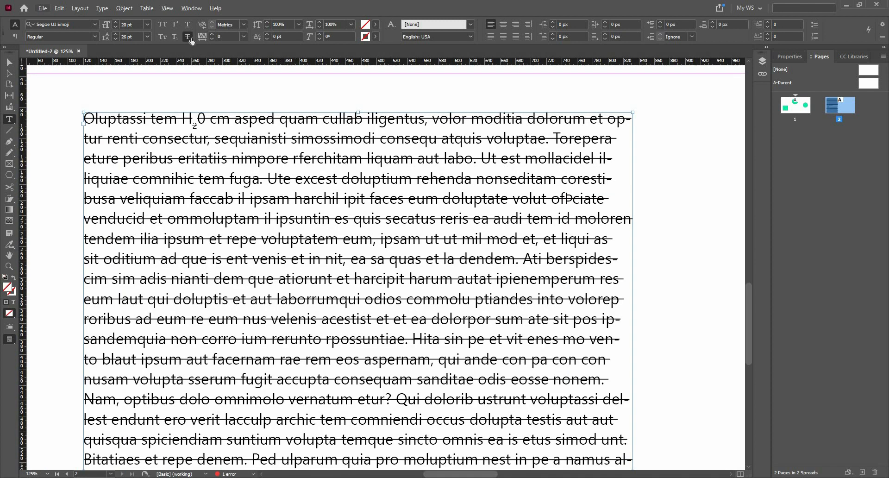
click(187, 37)
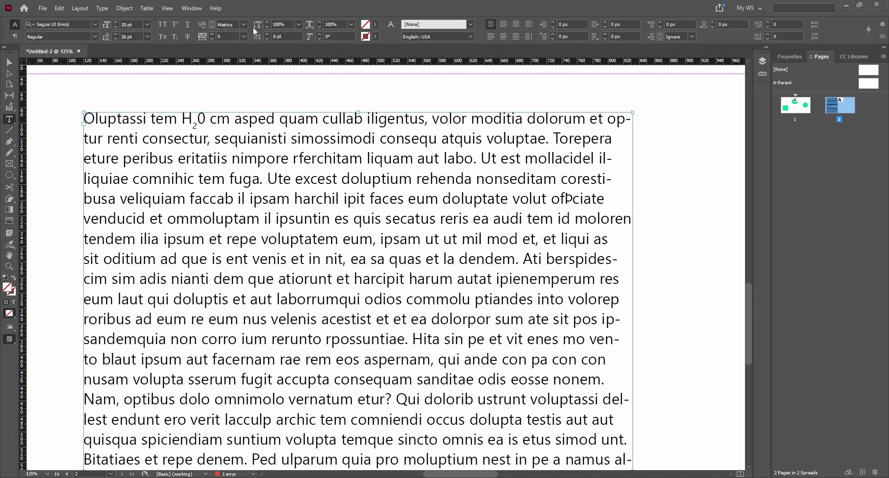
Step: Try Optical and Metrics kerning on all of the frame's text, and set the kerning to 0
key(alt)
scroll(238, 26, down, 1)
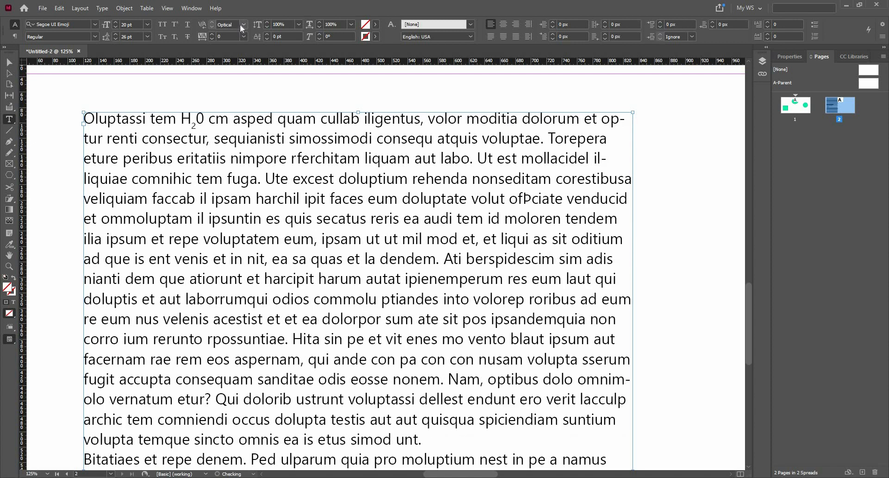
click(242, 24)
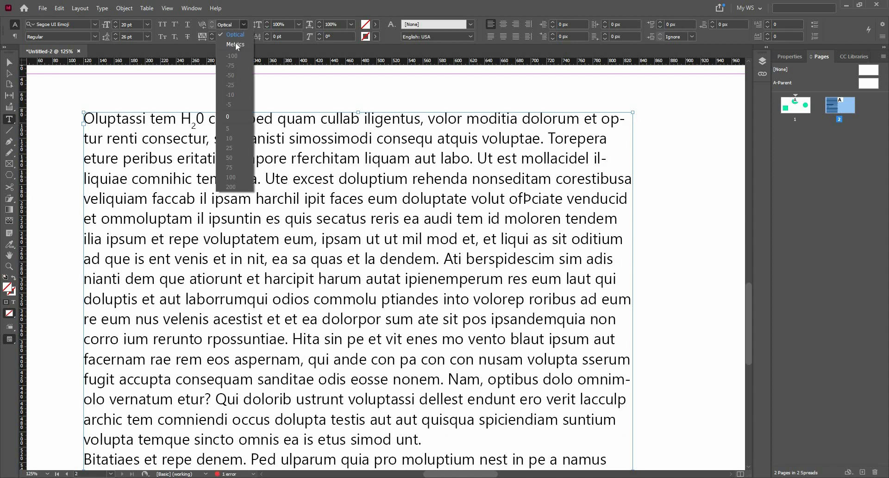
click(244, 33)
click(242, 24)
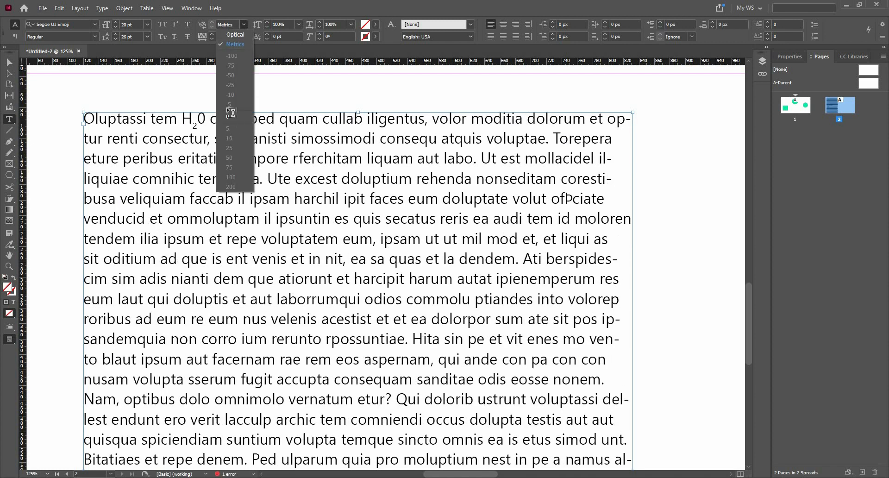
click(234, 56)
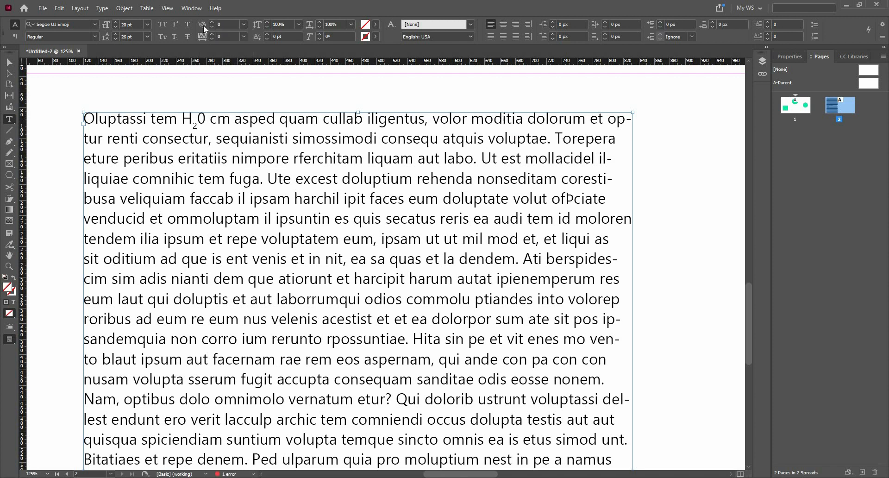
Step: Widen the kerning between the subscript 2 and the 0 of "H20" to 260 and lower it to 210
click(200, 122)
click(241, 24)
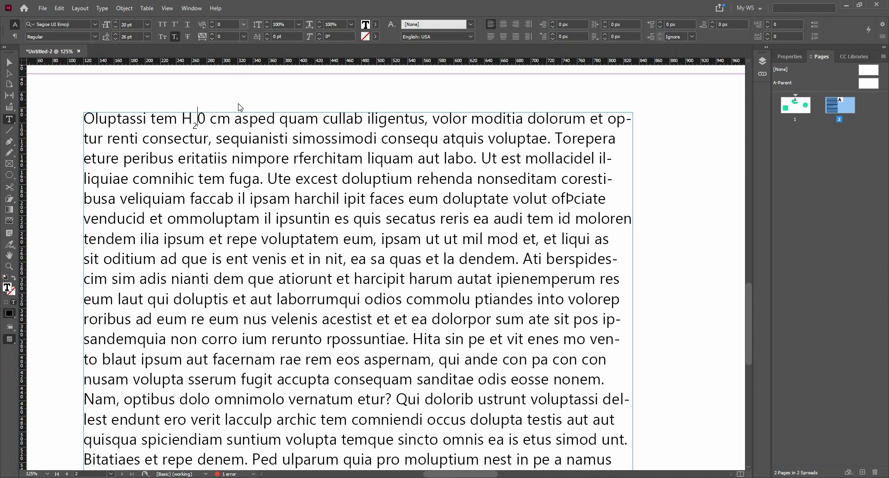
click(229, 148)
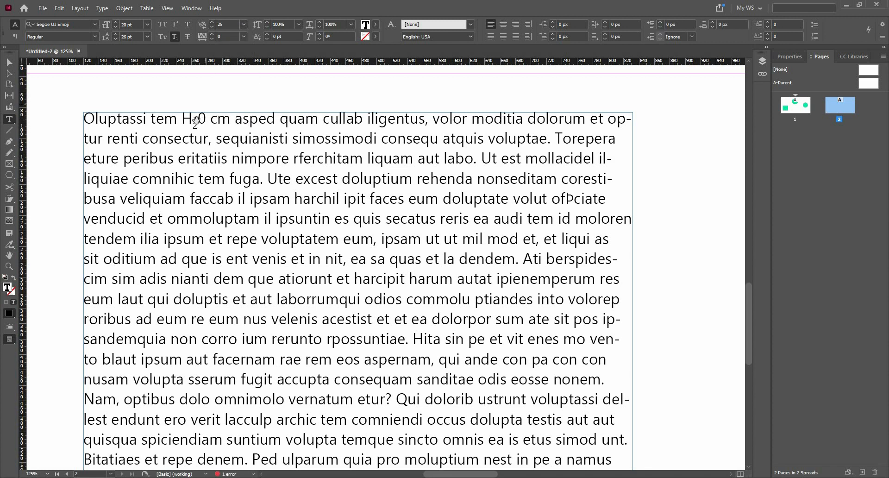
key(ctrl+equal)
key(ctrl+equal)
key(ctrl+equal)
key(ctrl+equal)
key(ctrl+equal)
key(ctrl+equal)
key(ctrl+minus)
key(ctrl+minus)
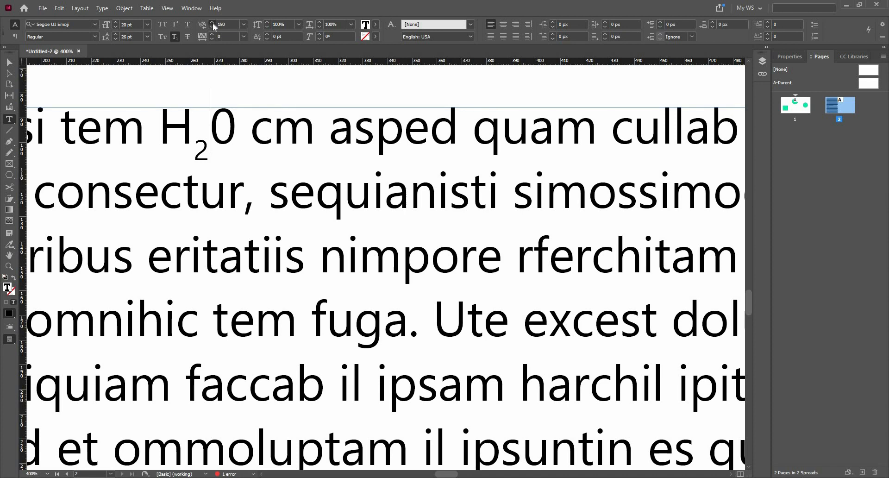
click(212, 23)
click(212, 23)
click(213, 23)
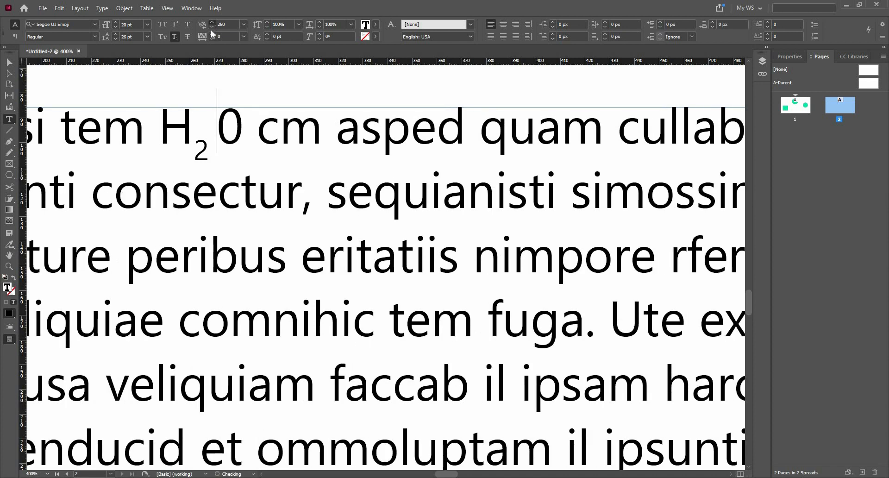
click(211, 28)
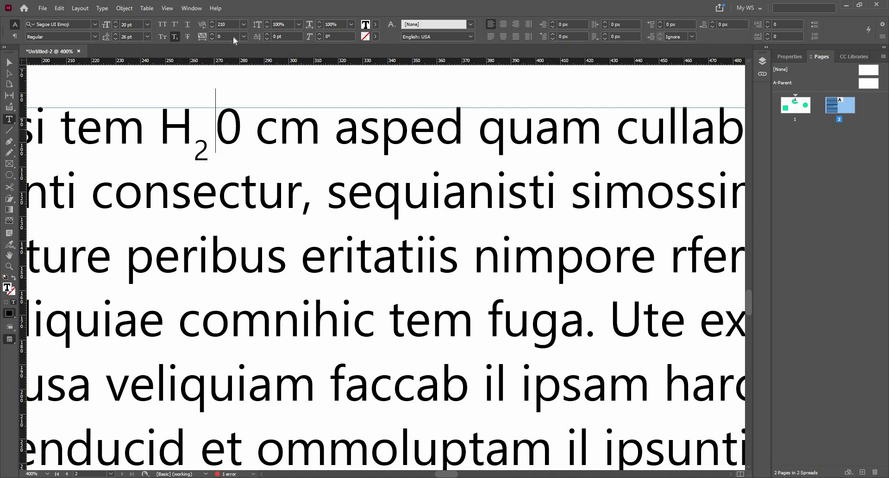
Step: Reset the kerning after the subscript 2 to 0 and return to the Type tool with the frame selected
click(243, 24)
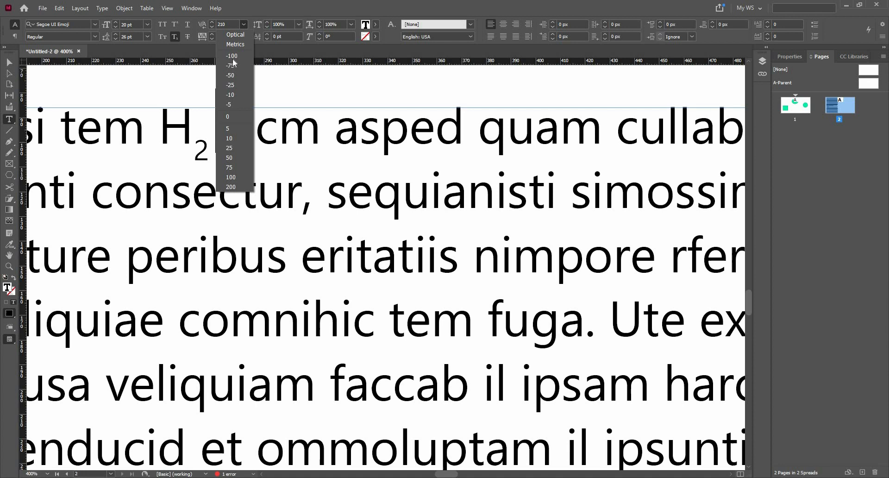
click(240, 116)
click(195, 135)
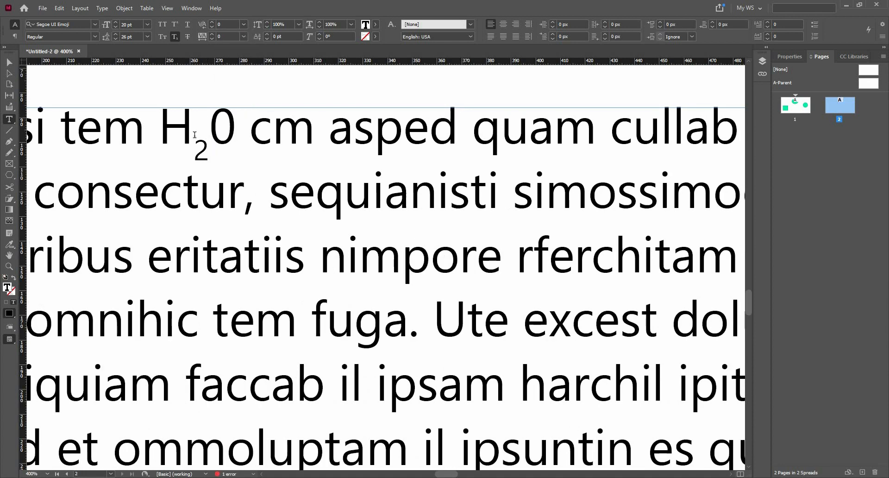
click(10, 63)
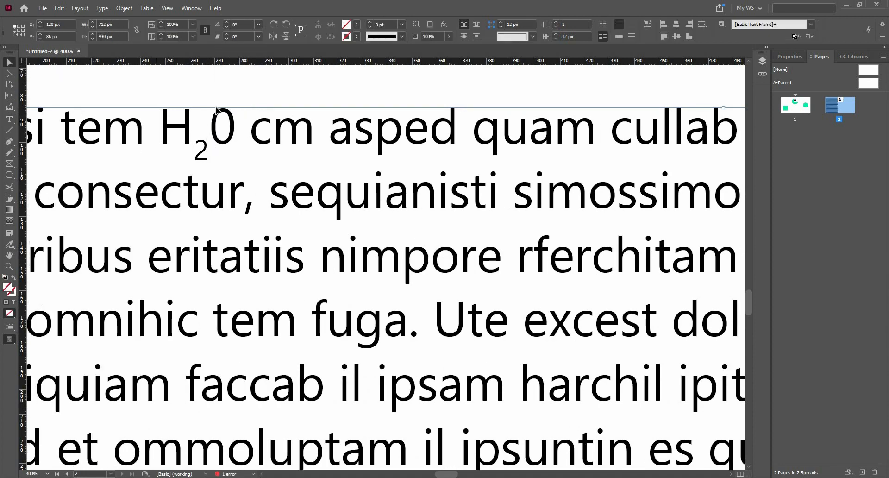
click(10, 119)
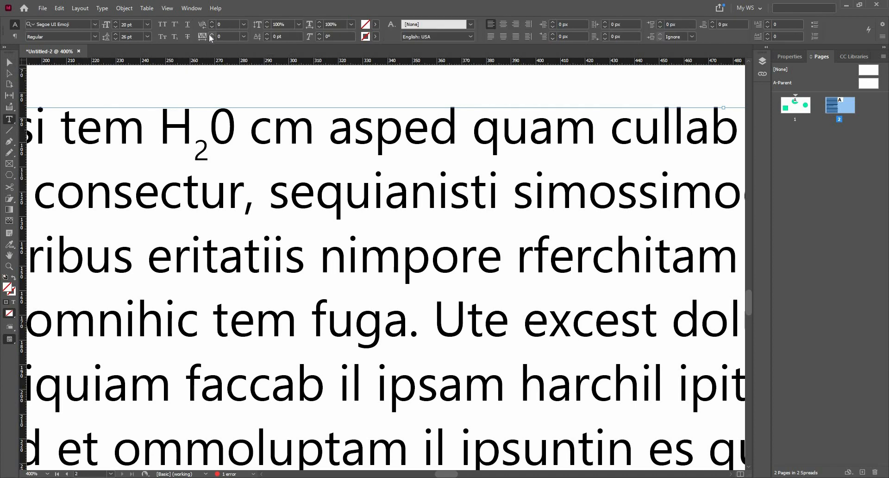
Step: Increase the tracking of all of the frame's text to 100
click(212, 34)
click(212, 34)
click(211, 35)
click(212, 34)
click(211, 34)
click(212, 35)
click(212, 34)
click(212, 35)
click(211, 35)
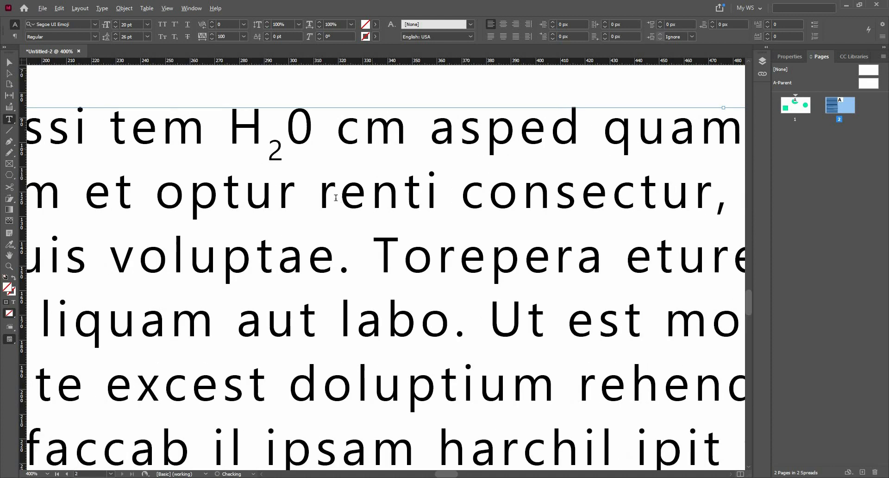
Step: Increase the tracking of the frame's text further, through 130 to 170
scroll(372, 166, down, 6)
key(ctrl+equal)
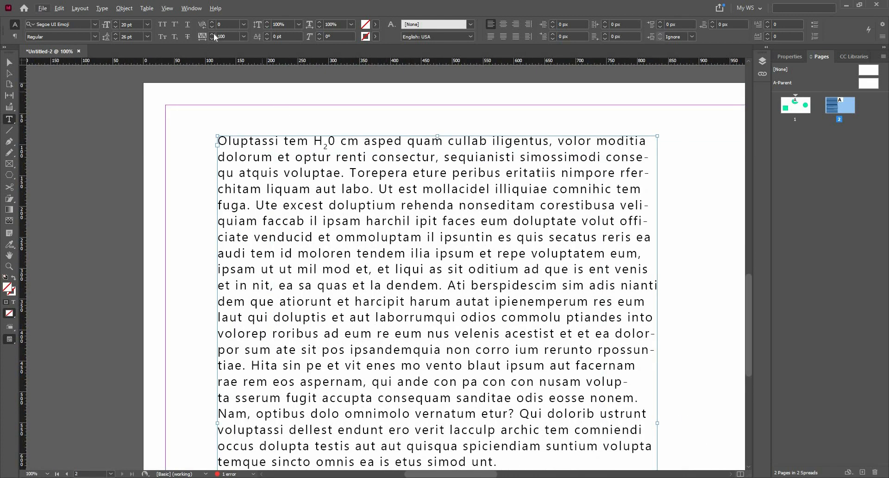
click(212, 34)
click(211, 34)
click(212, 34)
click(212, 34)
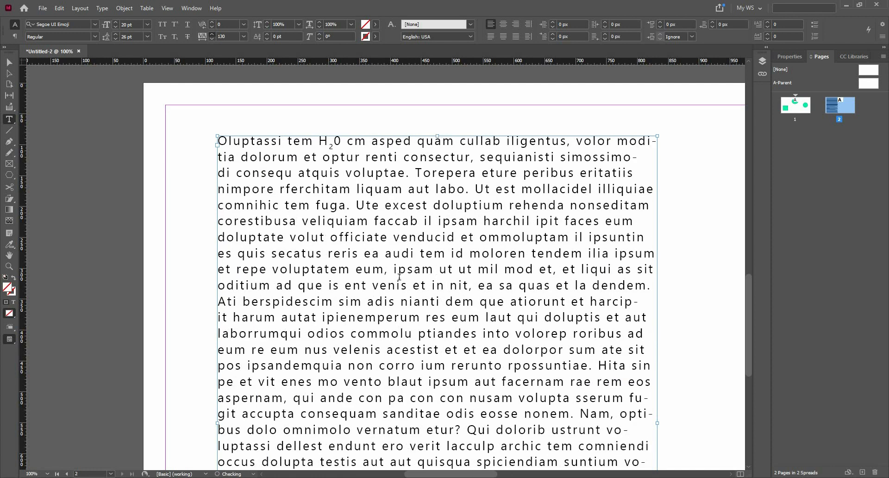
click(212, 34)
click(211, 34)
click(211, 34)
Step: Reset the tracking of all of the frame's text to 0
key(ctrl+minus)
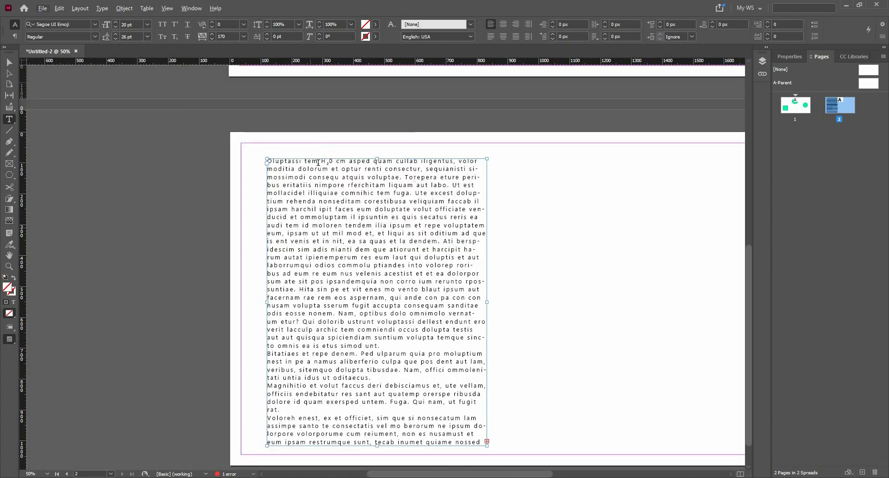
click(244, 36)
click(228, 107)
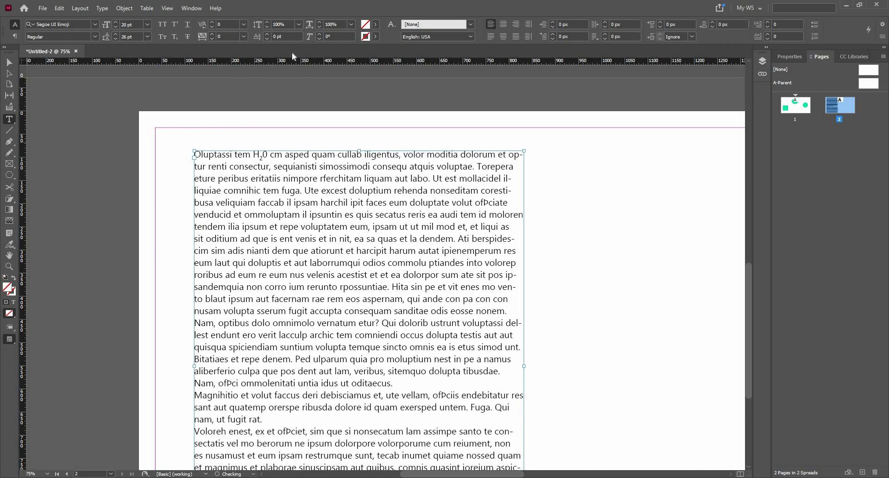
Step: Stretch the frame's text to a vertical scale of 131% and inspect the letters up close
key(ctrl+equal)
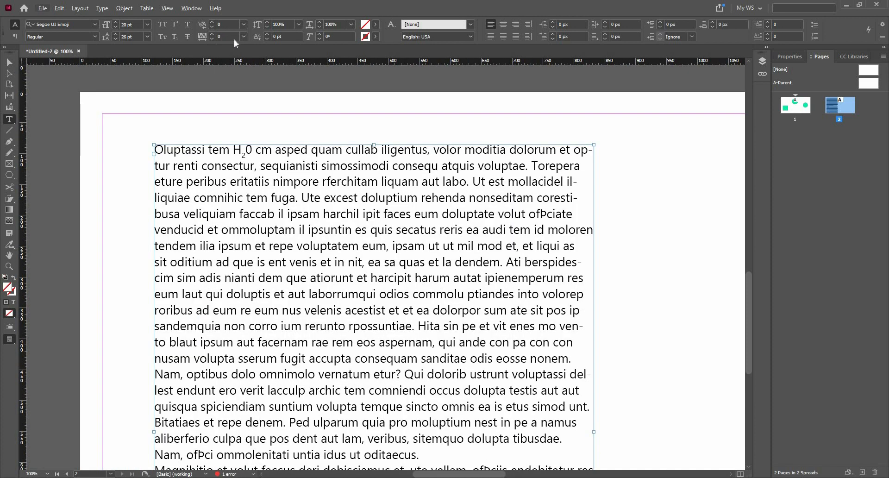
click(268, 22)
click(268, 22)
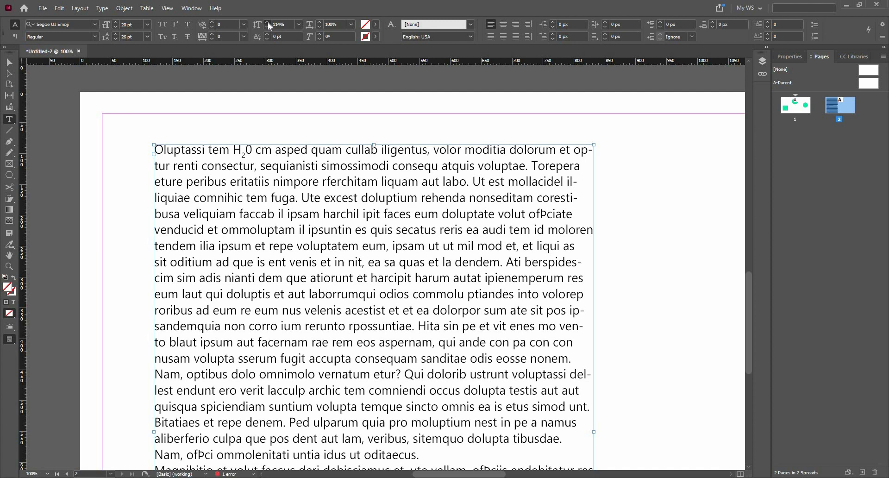
click(268, 22)
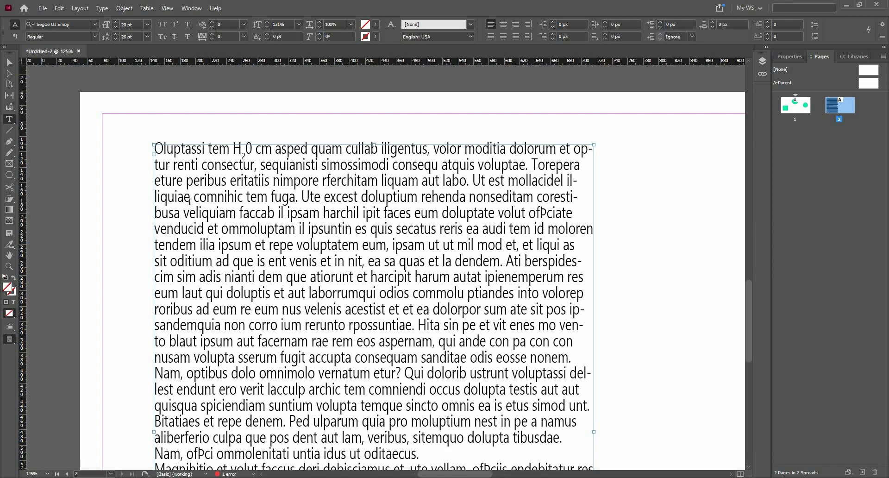
scroll(236, 222, up, 4)
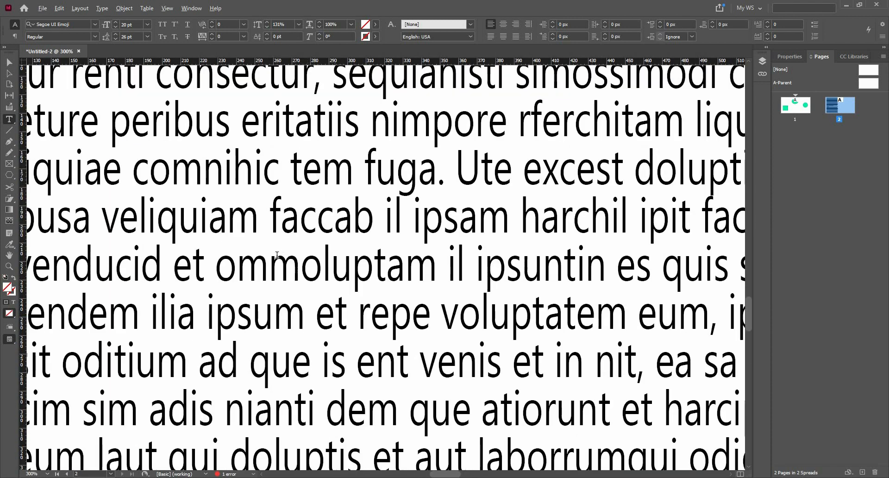
scroll(277, 254, down, 2)
scroll(352, 136, up, 1)
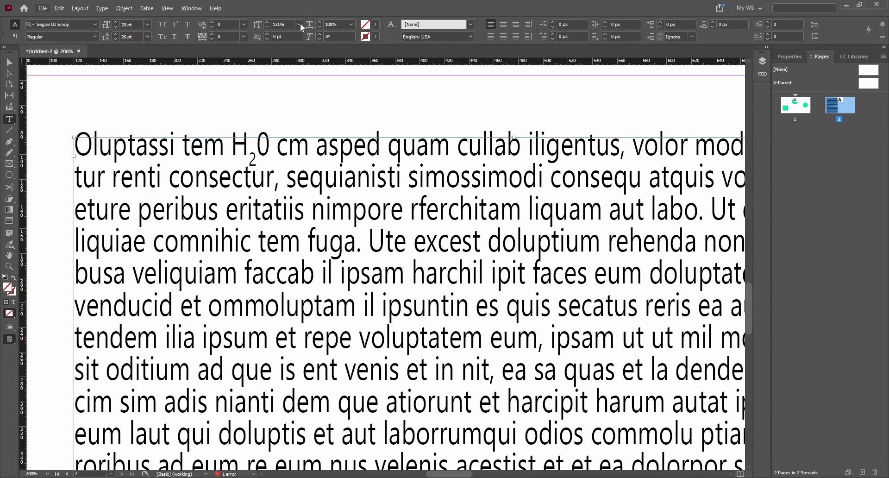
Step: Reset the vertical scale of the frame's text to 100%
click(299, 24)
click(276, 23)
drag(277, 23, 287, 25)
text(100)
key(Return)
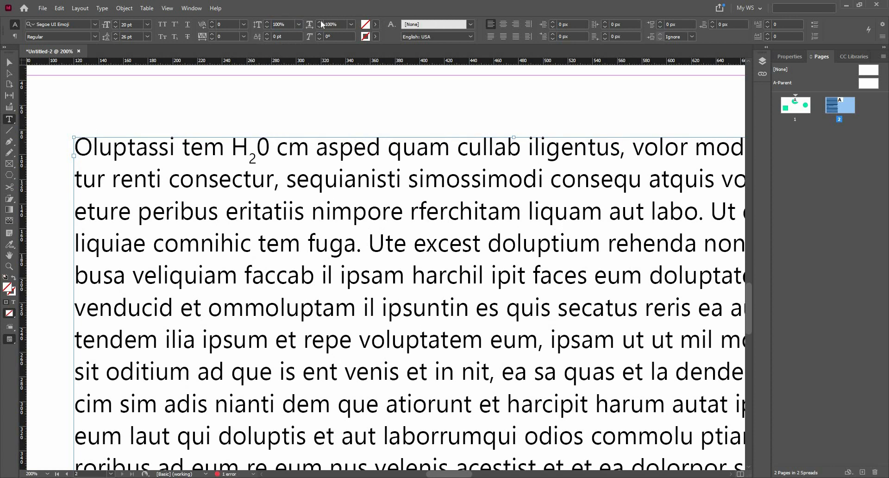
Step: Try widening the frame's text to a horizontal scale of 115% and reset it to 100%
click(320, 22)
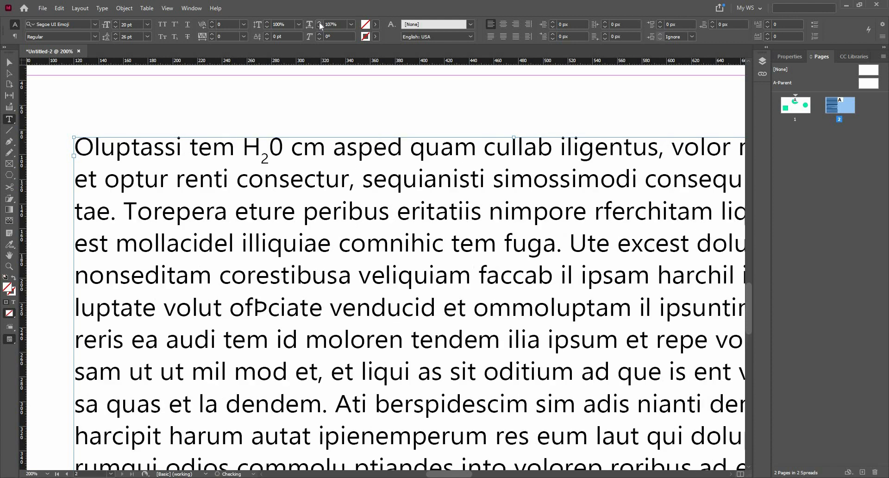
click(319, 22)
click(319, 22)
click(319, 22)
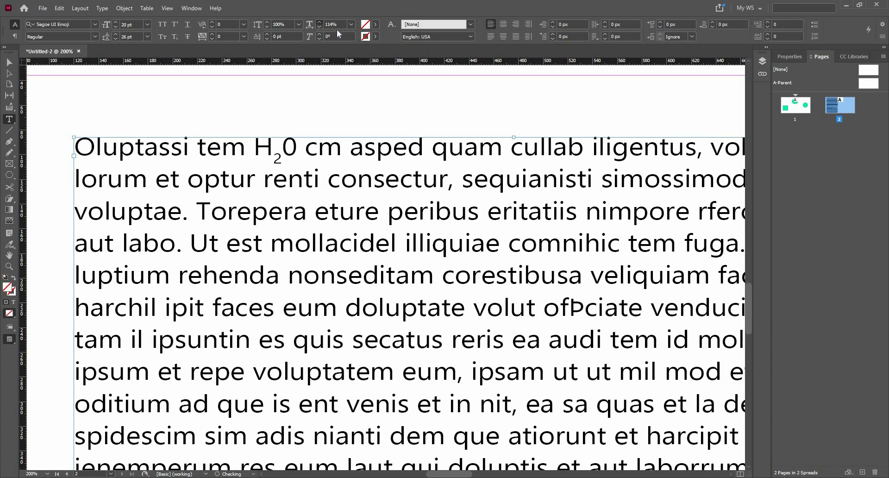
click(306, 25)
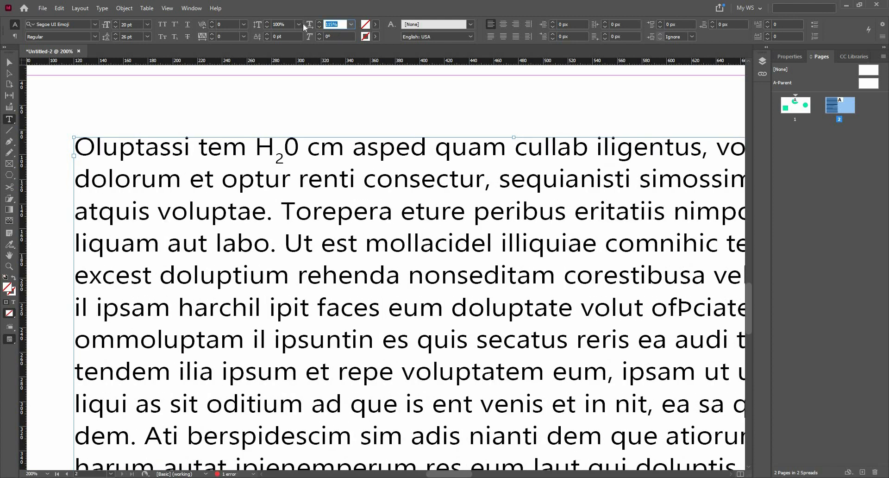
text(100)
key(Return)
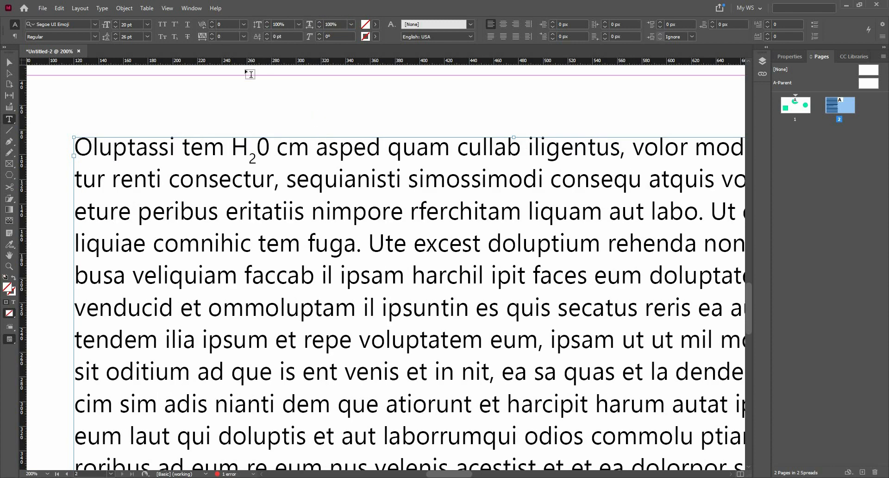
Step: Raise the baseline shift of all of the frame's text to 17 pt
scroll(252, 69, down, 2)
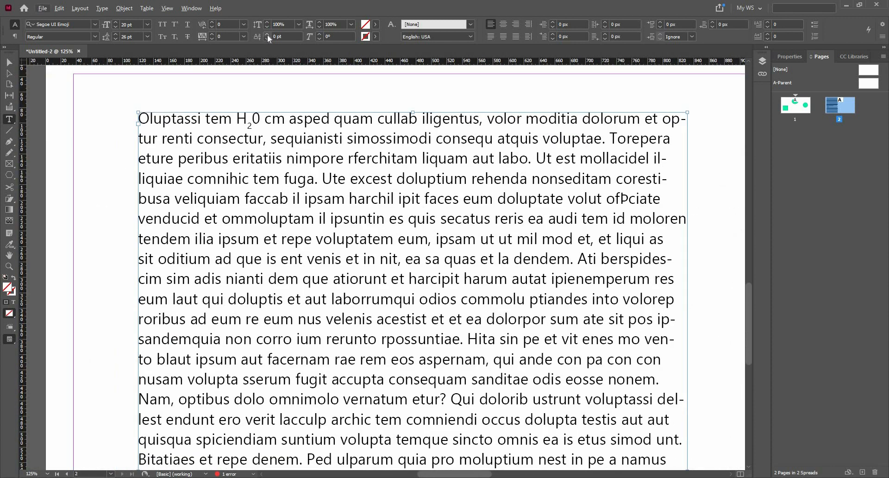
click(267, 35)
click(267, 34)
click(267, 35)
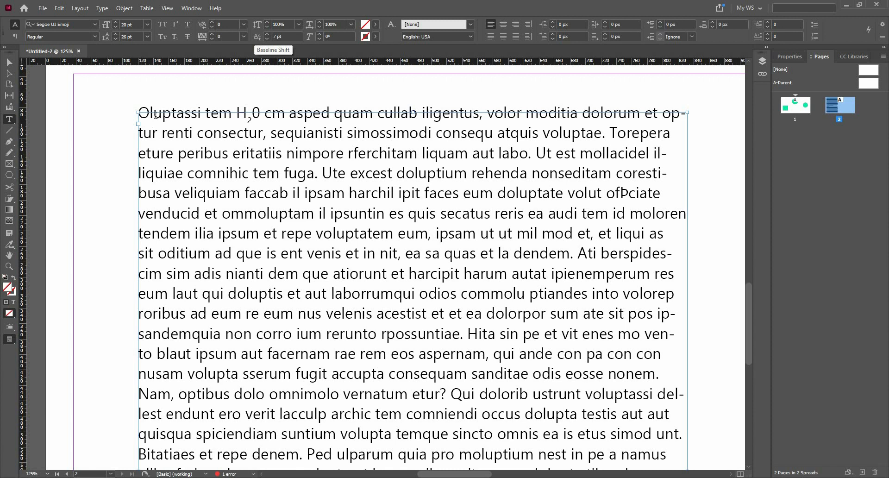
click(268, 35)
click(267, 34)
click(267, 33)
click(267, 34)
click(267, 34)
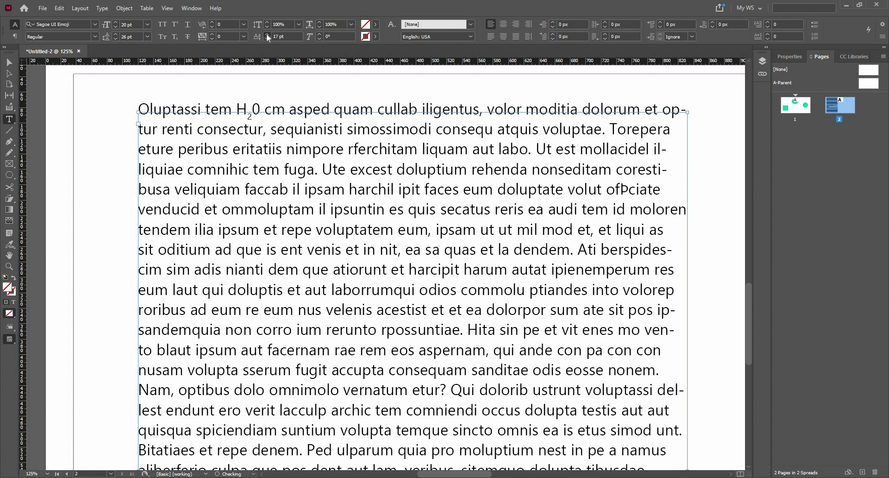
Step: Raise the baseline shift of the frame's text to 22 pt and reset it to 0 pt
click(267, 34)
click(268, 35)
click(267, 34)
click(267, 35)
click(267, 35)
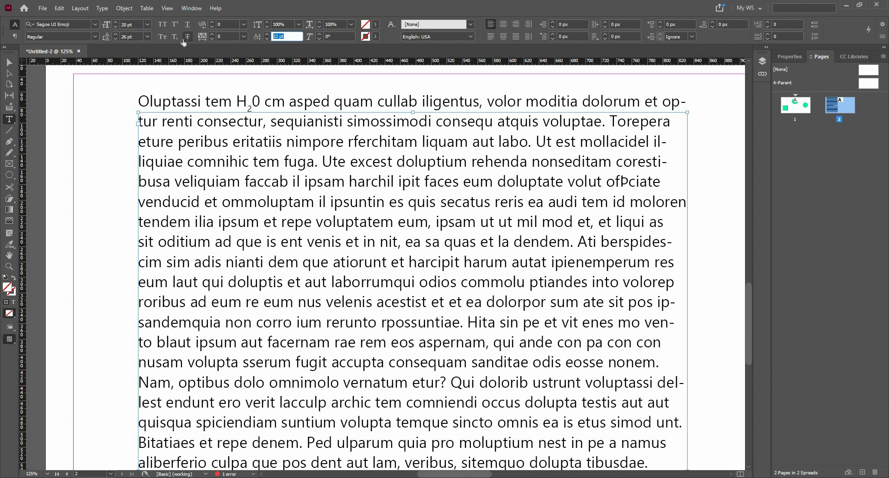
text(0)
key(Return)
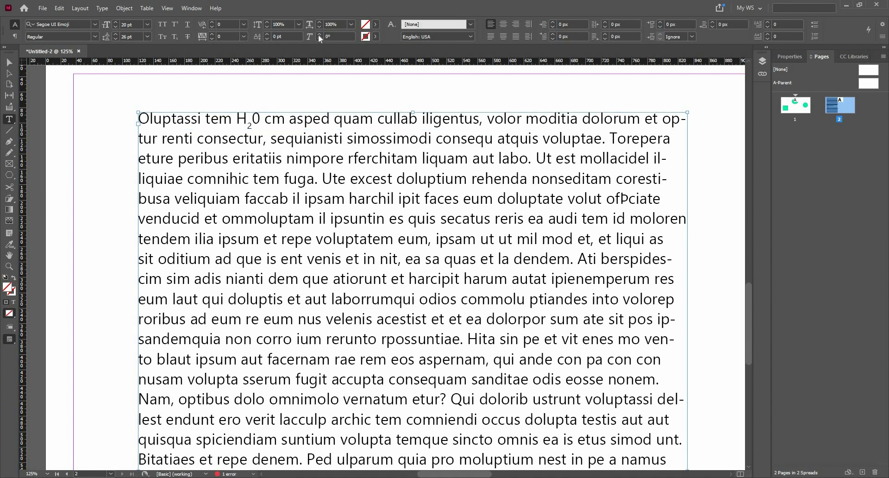
Step: Skew the frame's text in small increments, and increase the skew to 50°
click(318, 34)
click(318, 34)
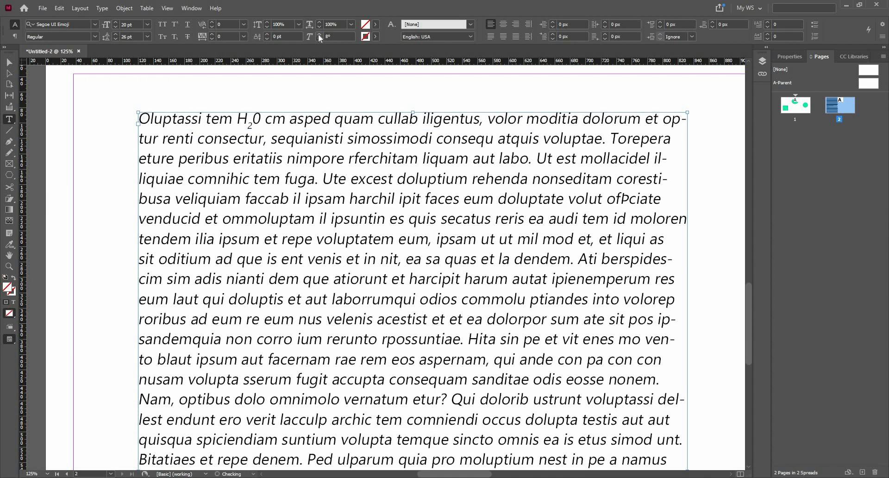
click(318, 34)
click(319, 36)
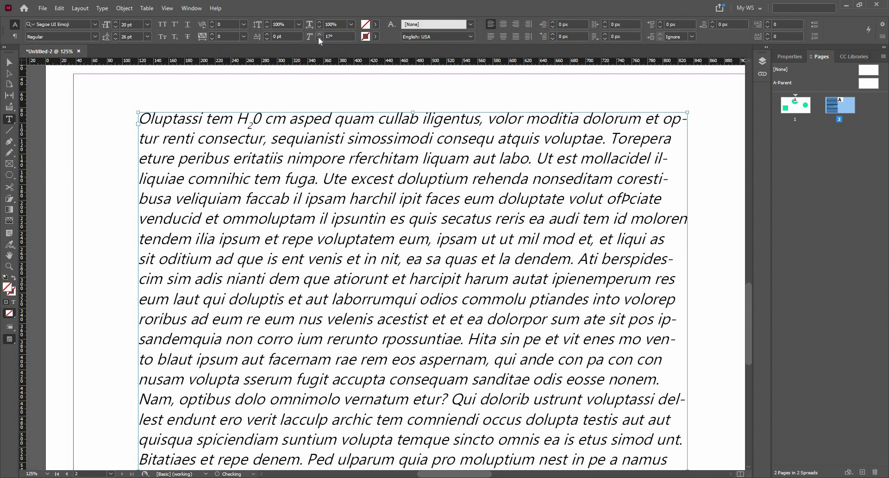
drag(337, 37, 306, 39)
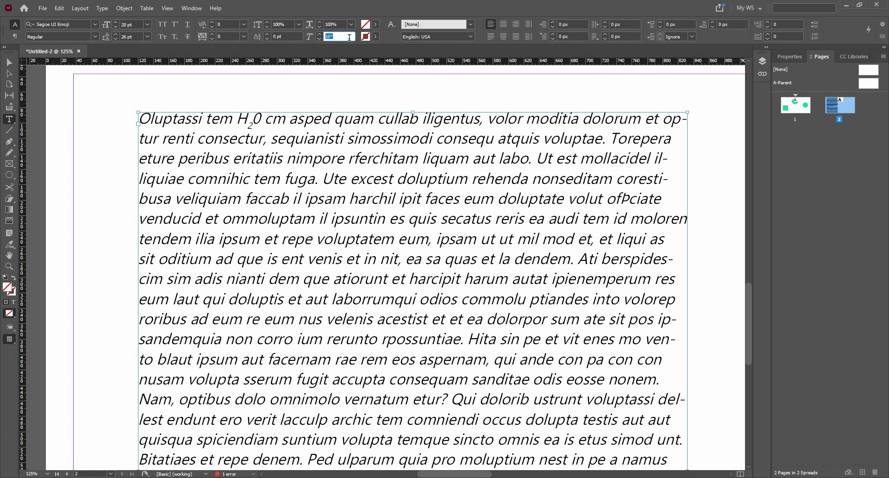
text(50)
key(Return)
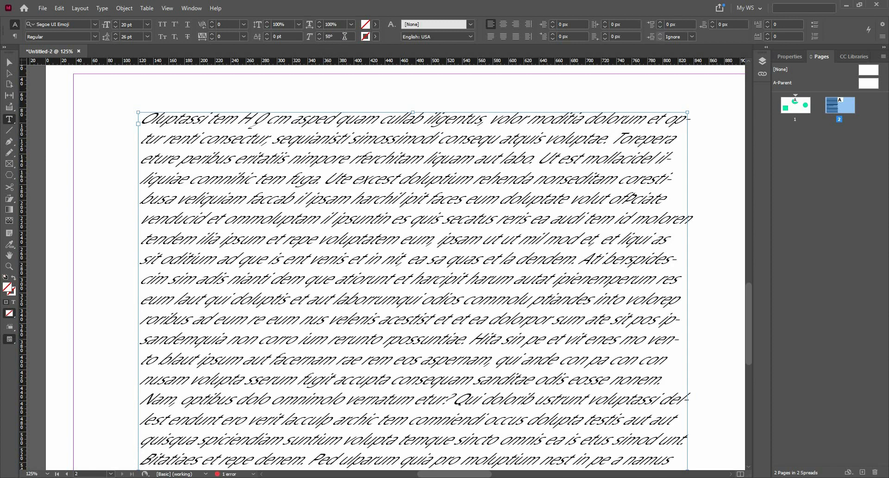
Step: Reduce the skew of the frame's text to 10° and reset it to 0°
drag(345, 36, 288, 44)
text(10)
key(Return)
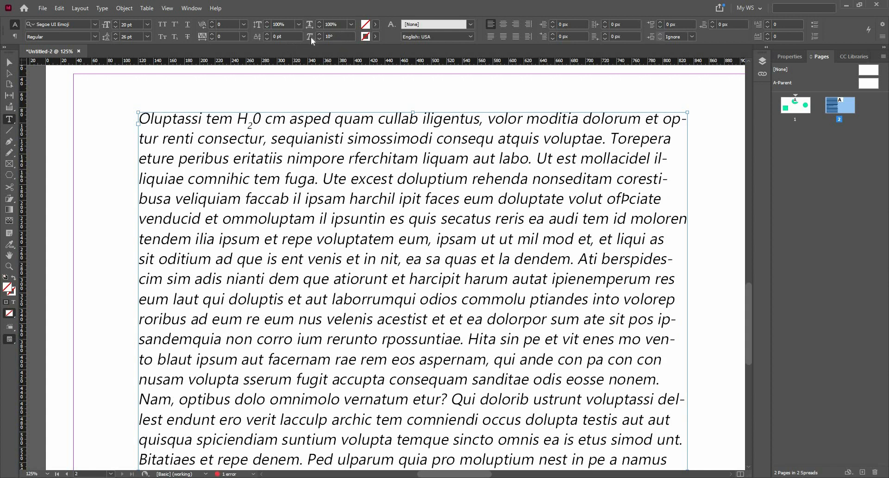
click(310, 37)
text(0)
key(Return)
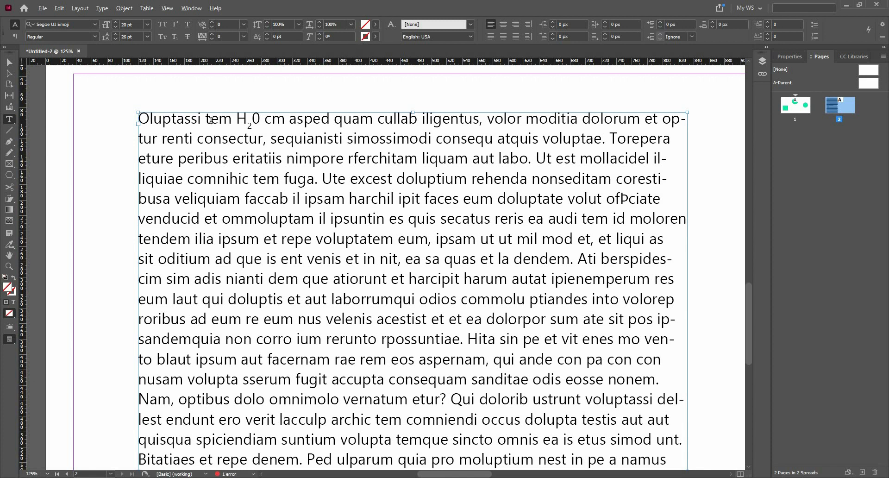
Step: Set the text frame's stroke colour to RGB Cyan
scroll(211, 120, up, 4)
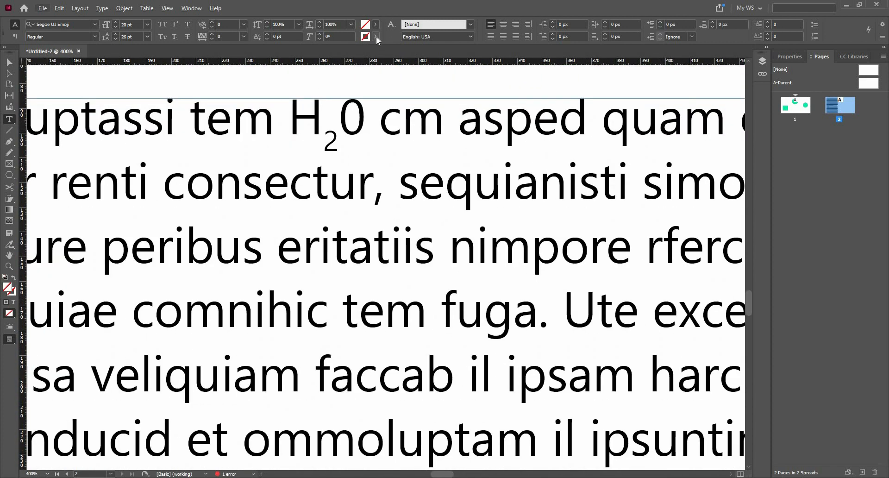
click(376, 37)
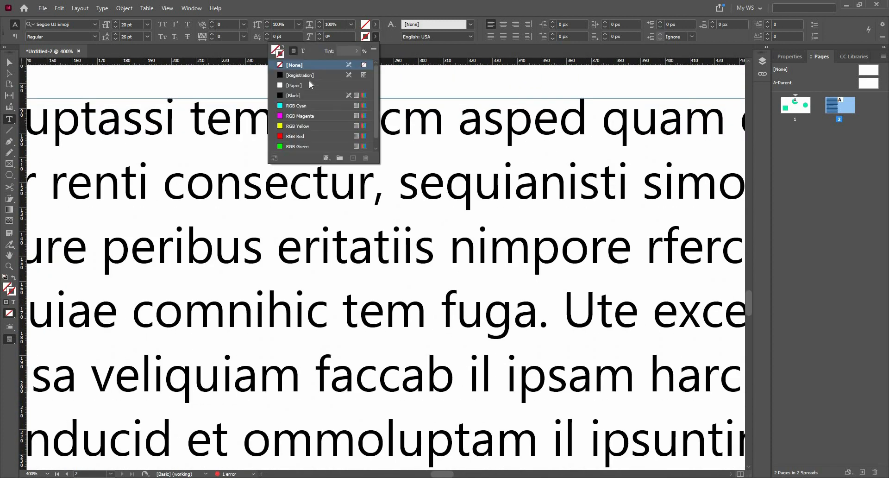
click(301, 106)
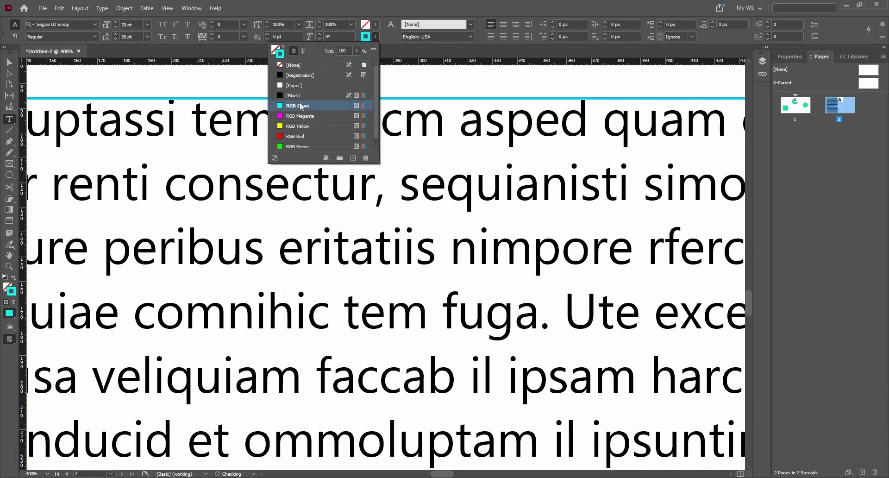
Step: Select the text frame with the Selection tool and fill it with RGB Yellow after trying RGB Magenta
click(9, 62)
key(ctrl+1)
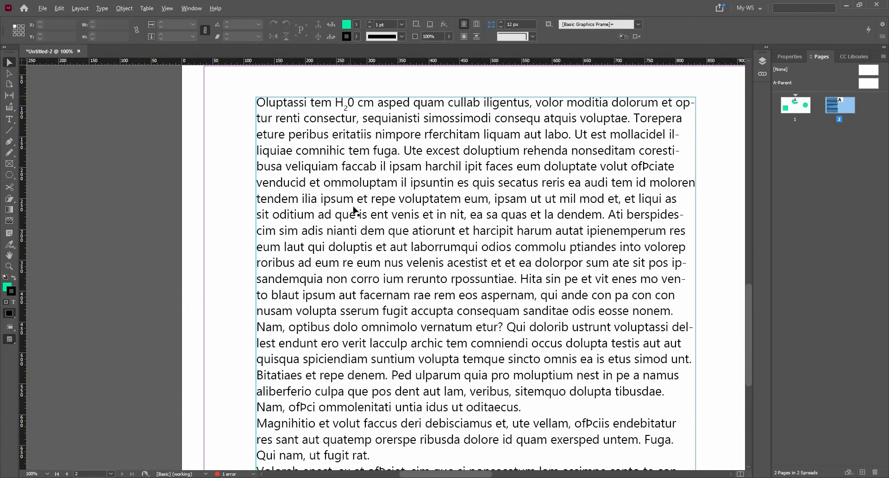
scroll(383, 327, down, 2)
scroll(403, 149, up, 2)
click(392, 207)
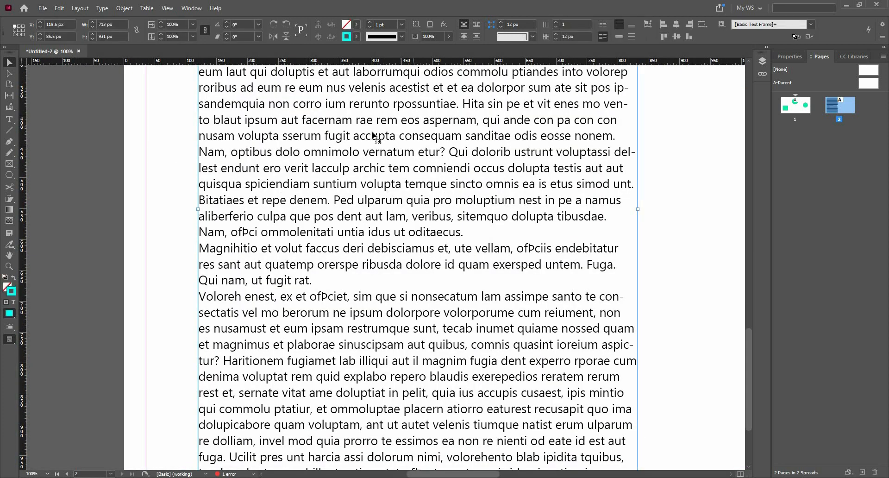
drag(372, 135, 405, 367)
scroll(388, 222, up, 1)
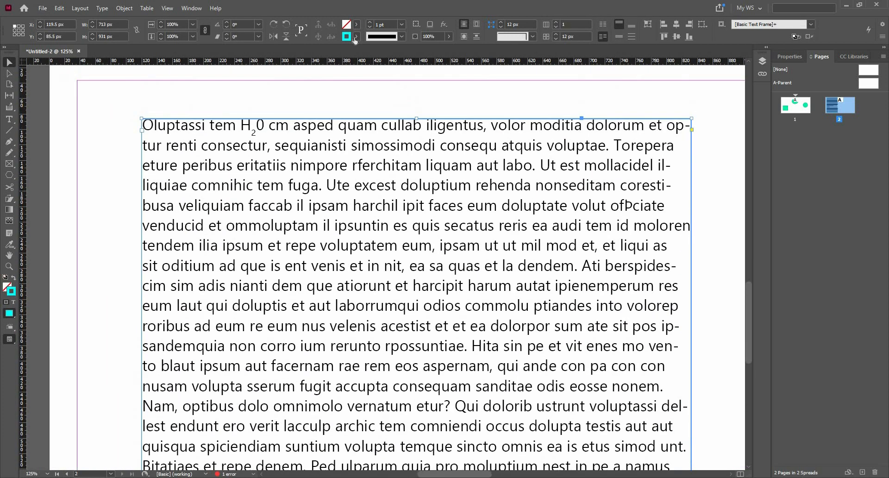
click(355, 38)
click(284, 105)
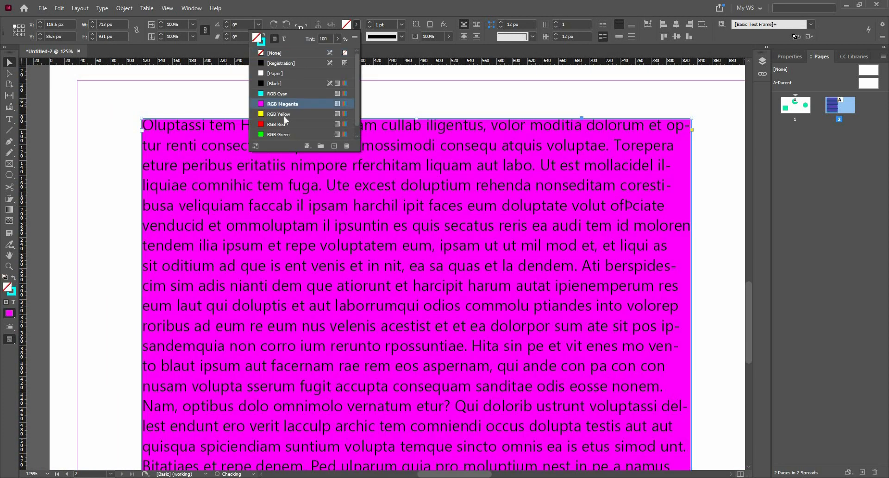
click(284, 116)
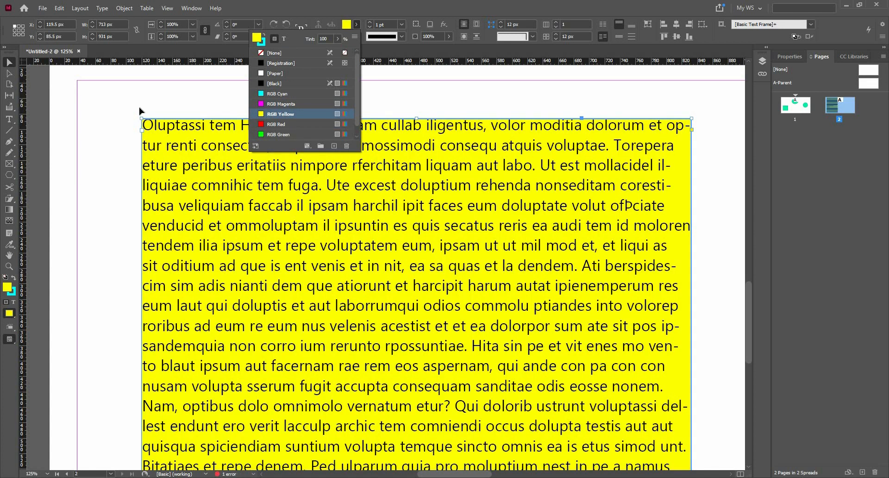
Step: Increase the text frame's stroke weight to 14 pt
click(369, 22)
click(370, 23)
click(369, 23)
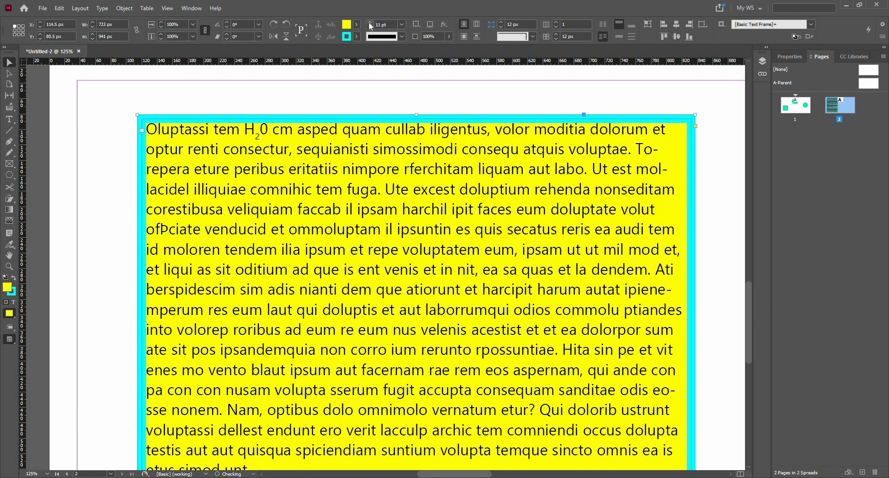
click(369, 23)
click(370, 23)
click(369, 23)
Step: Try the Thick - Thick and Wavy stroke types on the text frame and settle on Japanese Dots
click(401, 37)
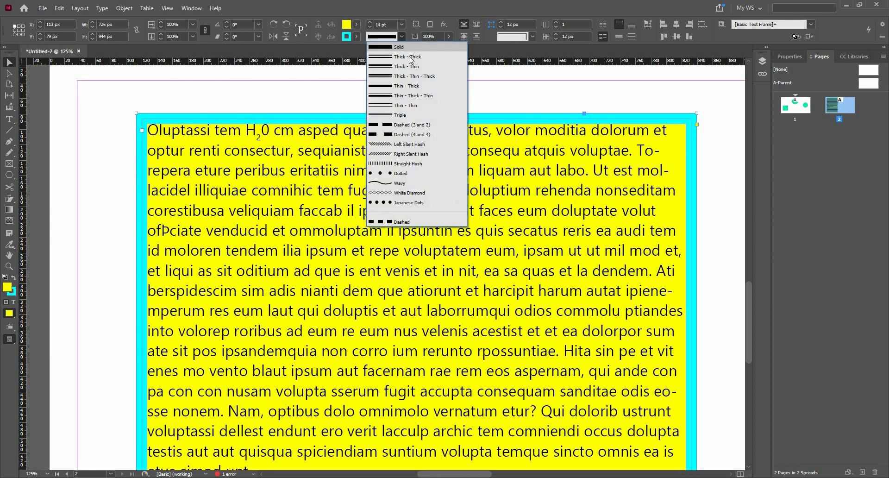
click(409, 57)
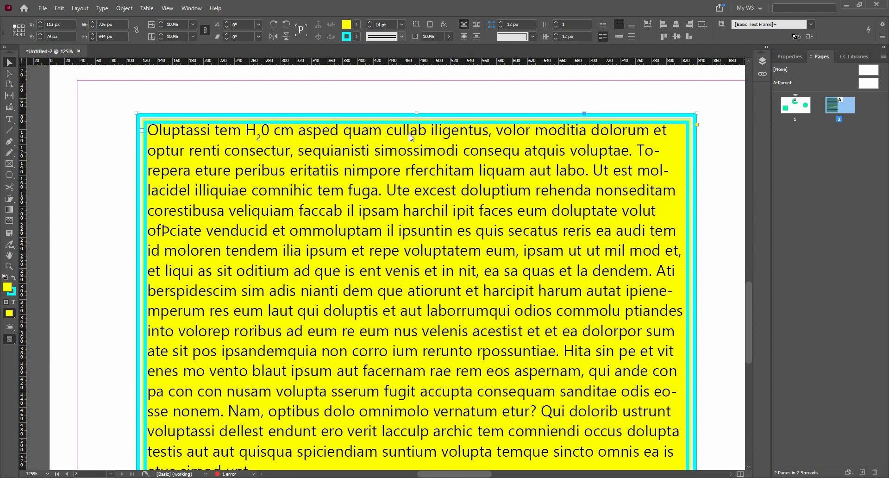
click(399, 36)
click(399, 182)
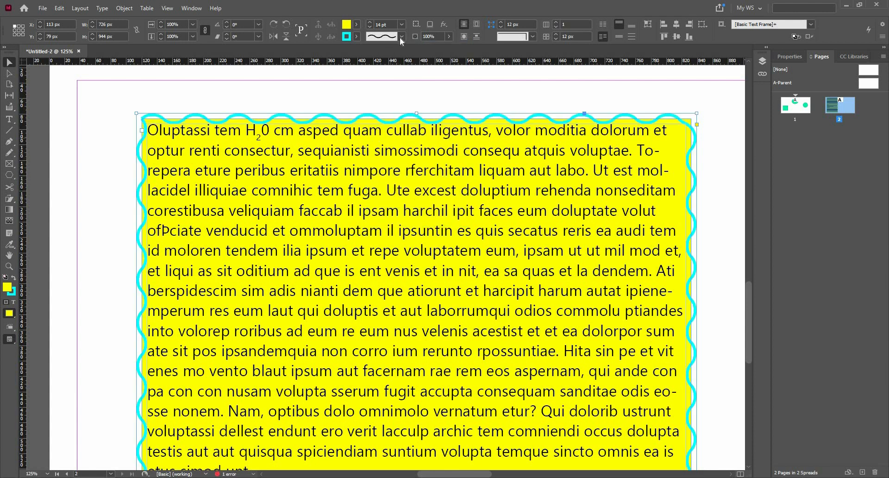
click(401, 37)
click(405, 202)
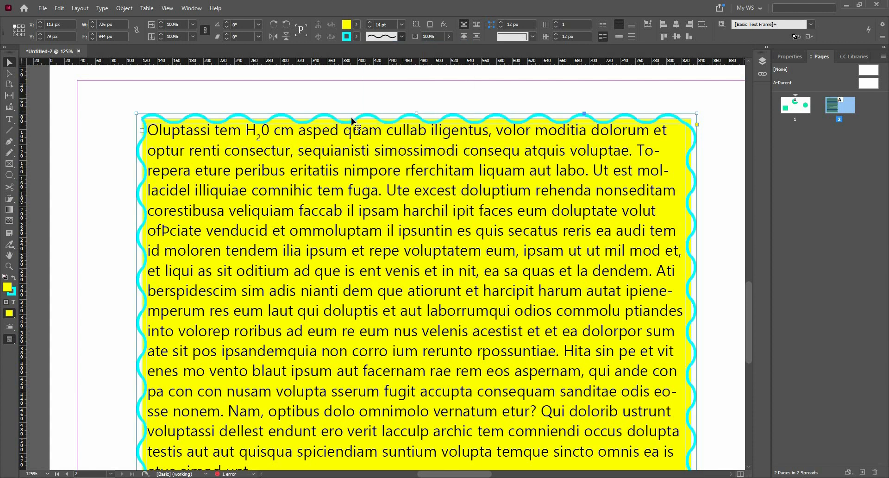
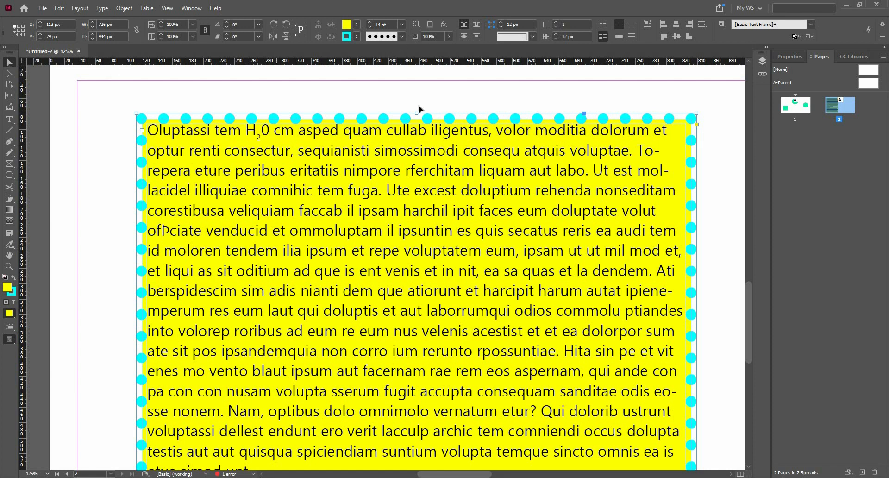
Step: Examine the whole text frame with its dotted border and display the frame's properties
key(ctrl+minus)
key(ctrl+minus)
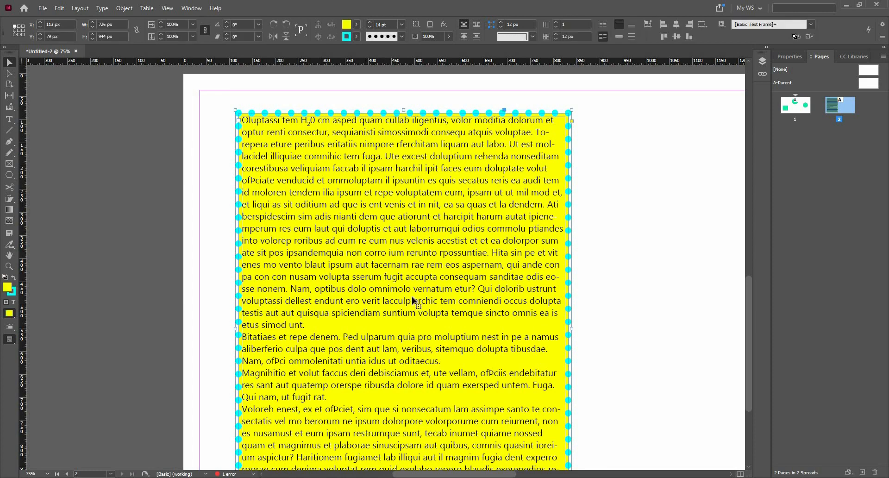
key(ctrl+minus)
key(ctrl+minus)
key(ctrl+equal)
key(ctrl+equal)
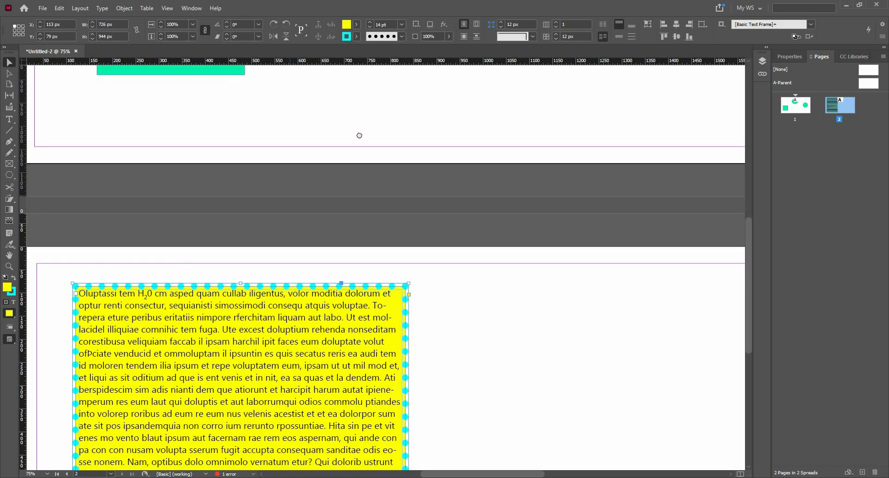
drag(359, 136, 452, 10)
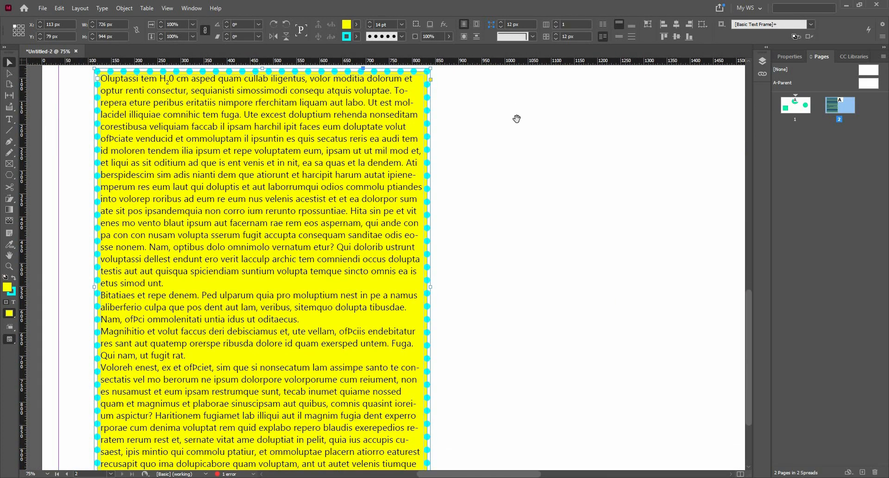
drag(326, 96, 289, 97)
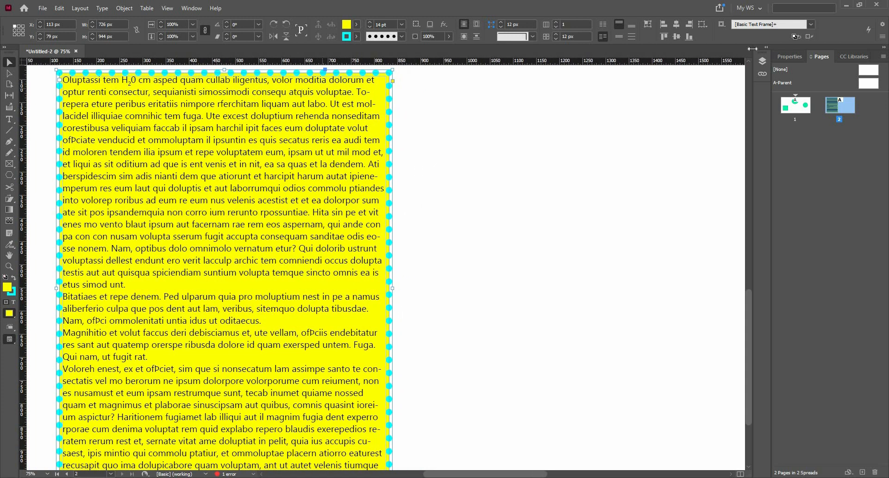
click(785, 59)
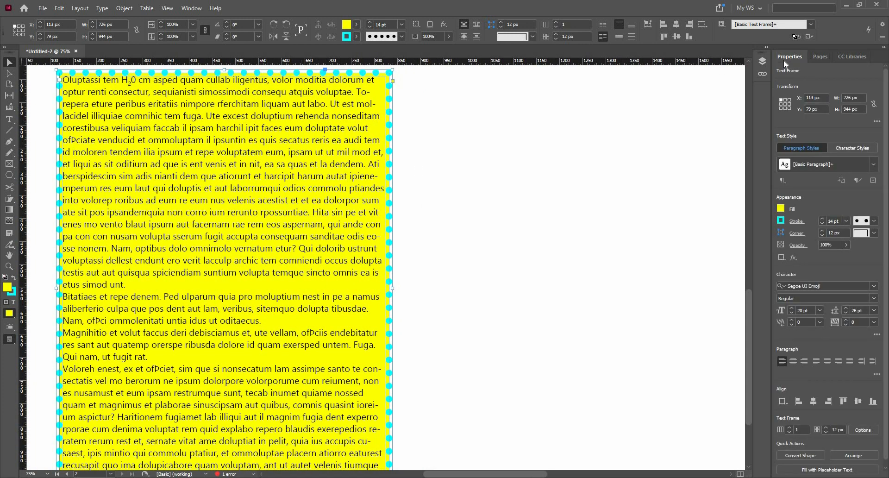
scroll(613, 230, down, 5)
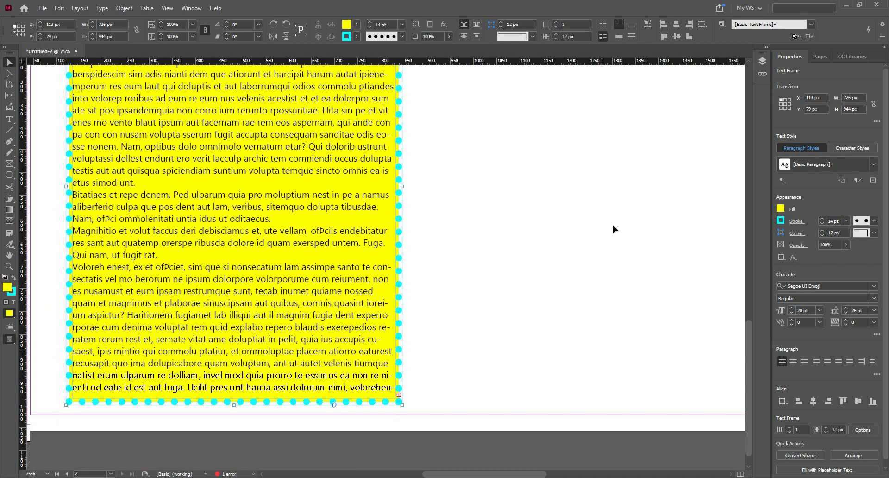
Step: Try drawing a freehand path with the Pencil tool in the empty area beside the text frame, and undo it
click(10, 121)
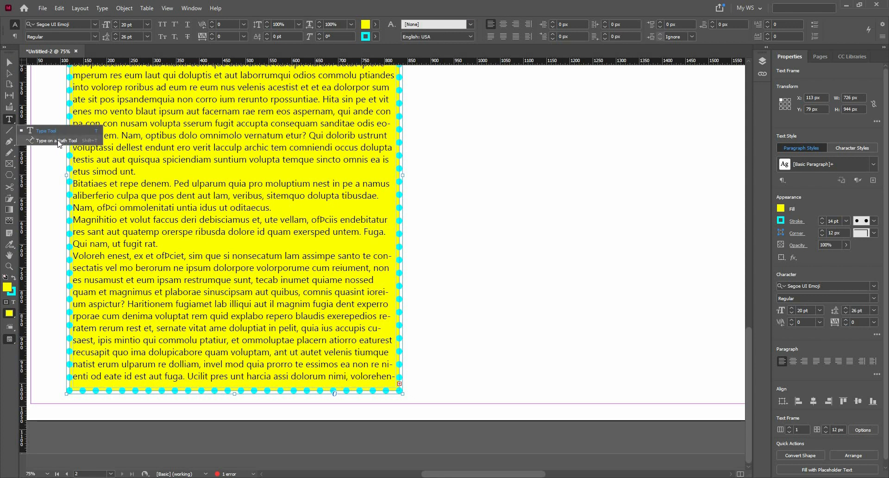
click(22, 141)
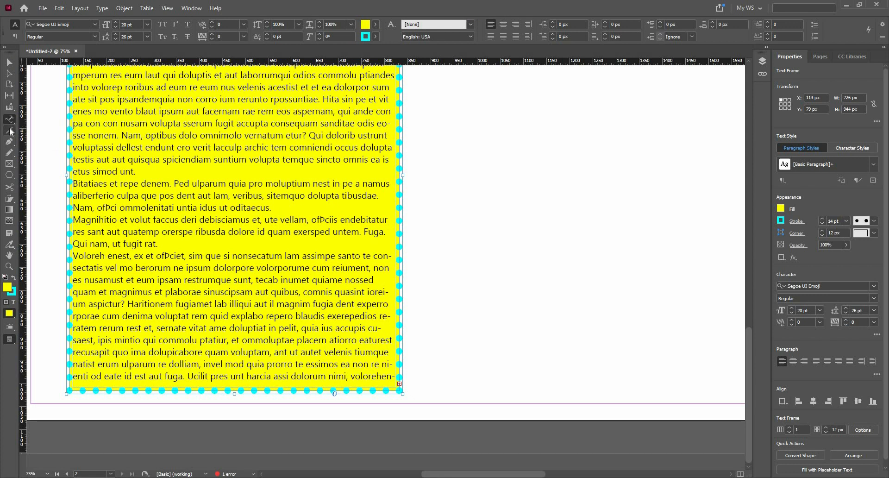
click(13, 156)
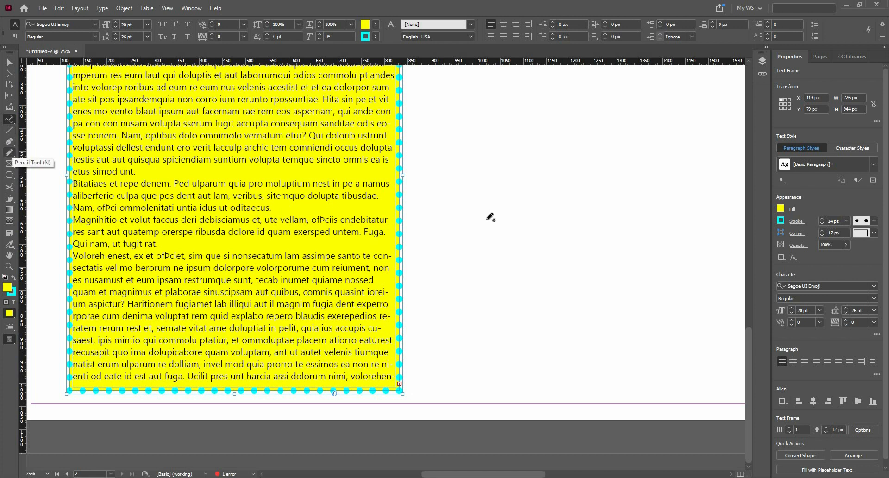
mouse_move(479, 205)
mouse_down()
mouse_move(542, 144)
mouse_move(585, 166)
mouse_move(659, 185)
mouse_move(701, 144)
mouse_move(701, 114)
mouse_up()
key(ctrl+z)
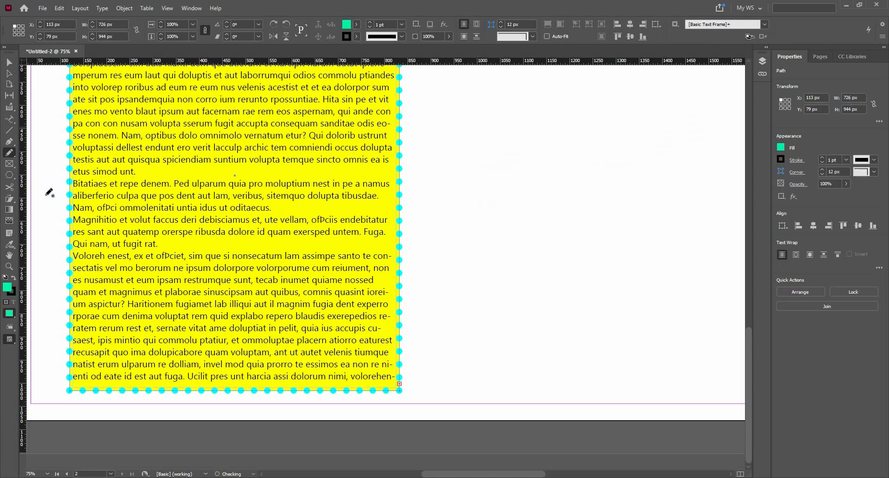
Step: Set the Pencil tool's smoothness to 100% in its preferences
key(Return)
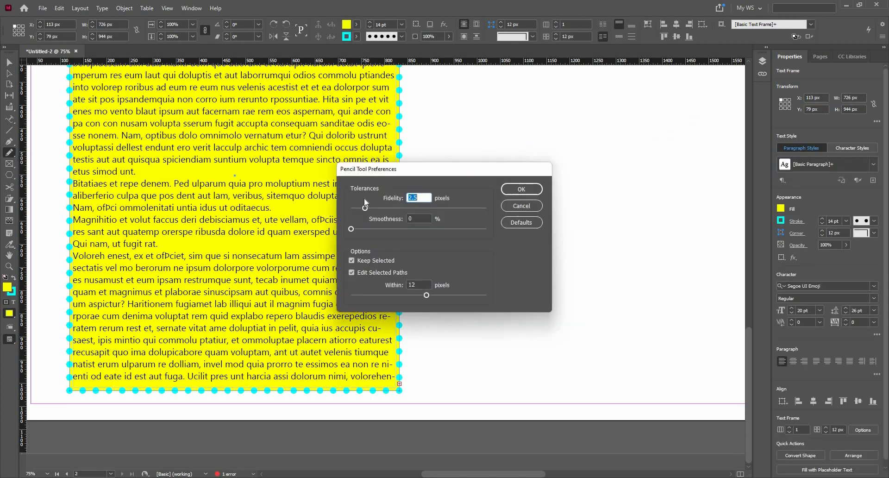
drag(355, 227, 485, 233)
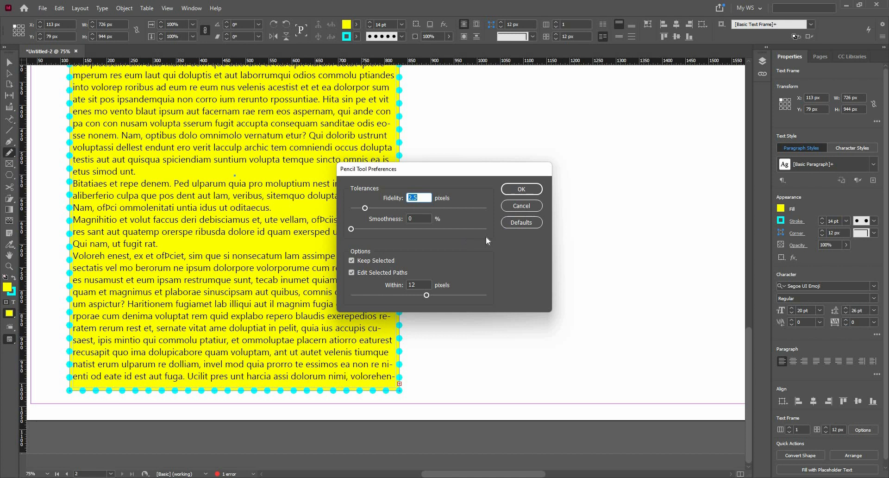
click(514, 191)
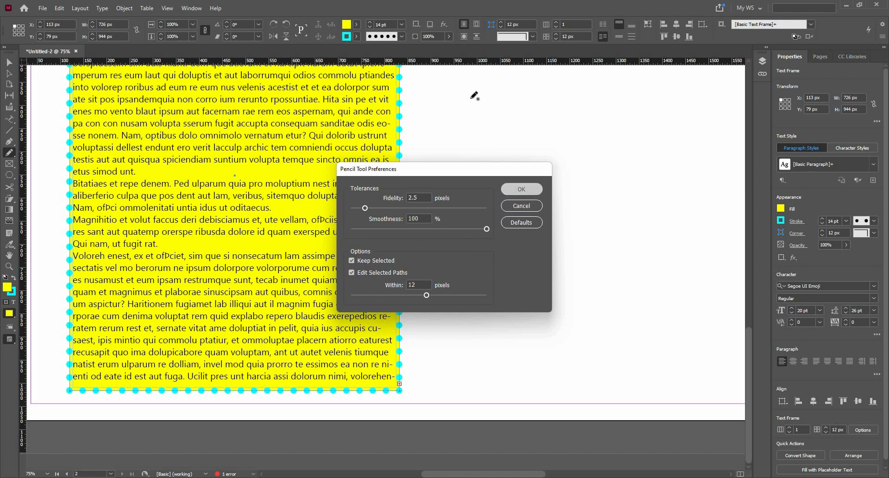
Step: Draw a freehand wavy path about 575 px wide and 83 px high beside the text frame, and set its fill to None
drag(633, 168, 699, 177)
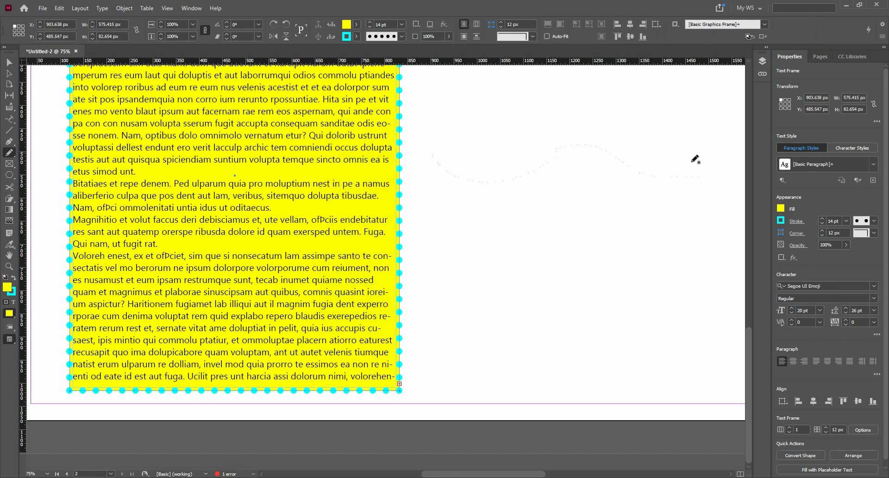
scroll(689, 162, up, 1)
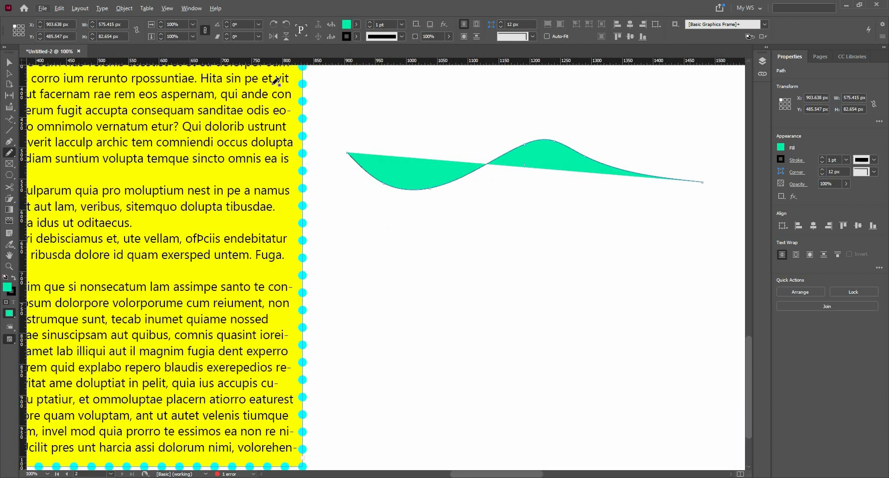
click(356, 24)
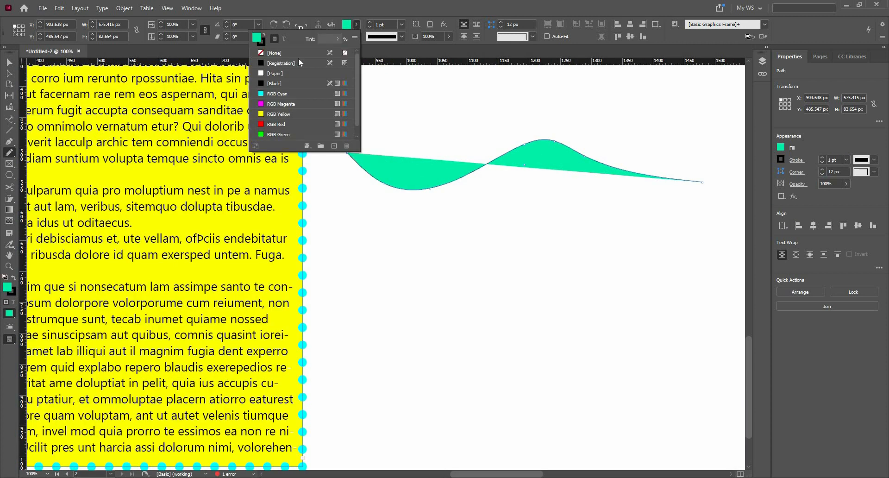
click(285, 63)
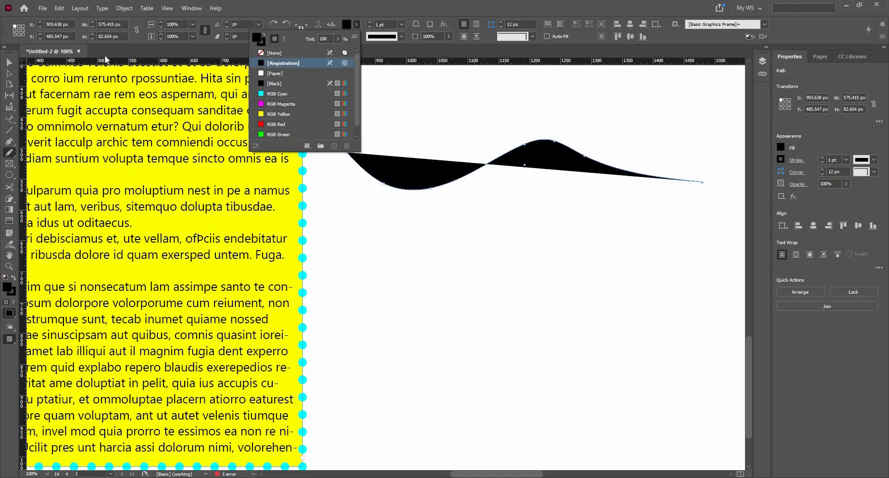
click(287, 53)
click(9, 63)
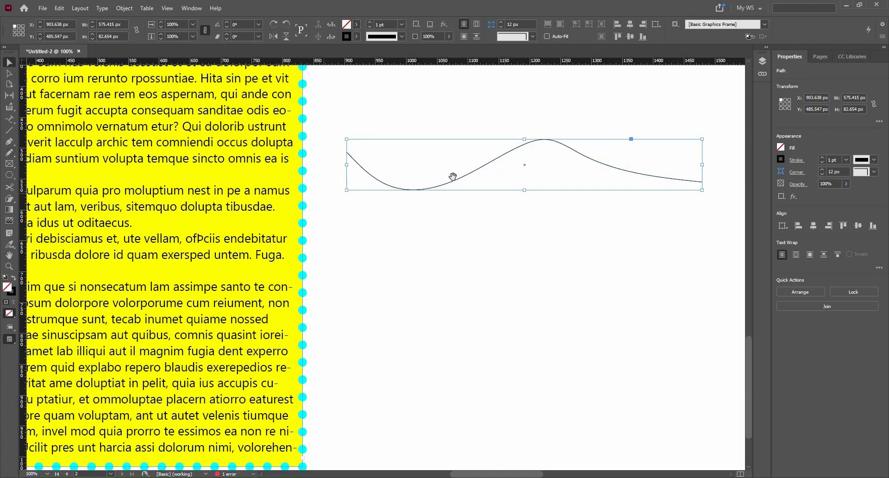
Step: Start type on the wavy path at its left end and fill it with placeholder text
click(401, 255)
drag(452, 177, 451, 251)
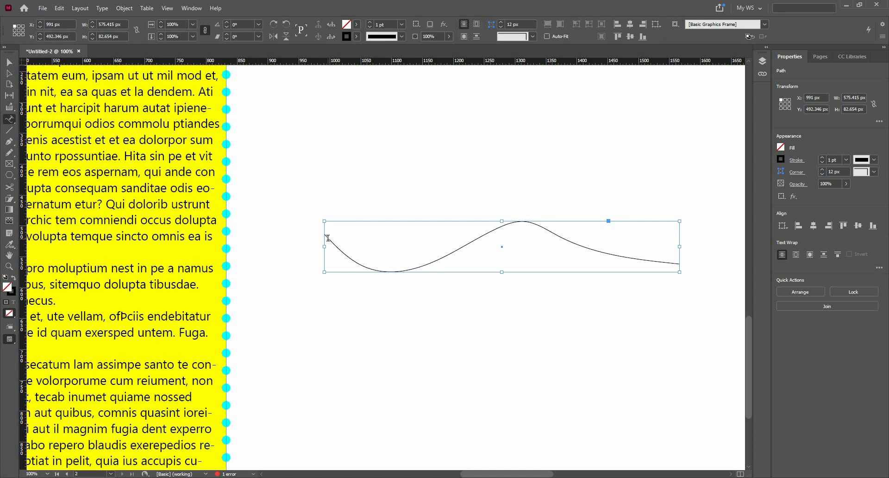
click(328, 238)
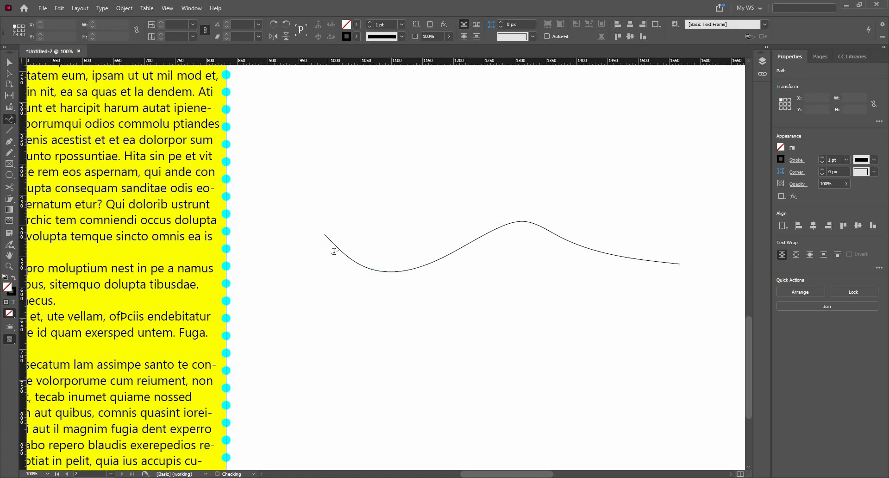
click(102, 9)
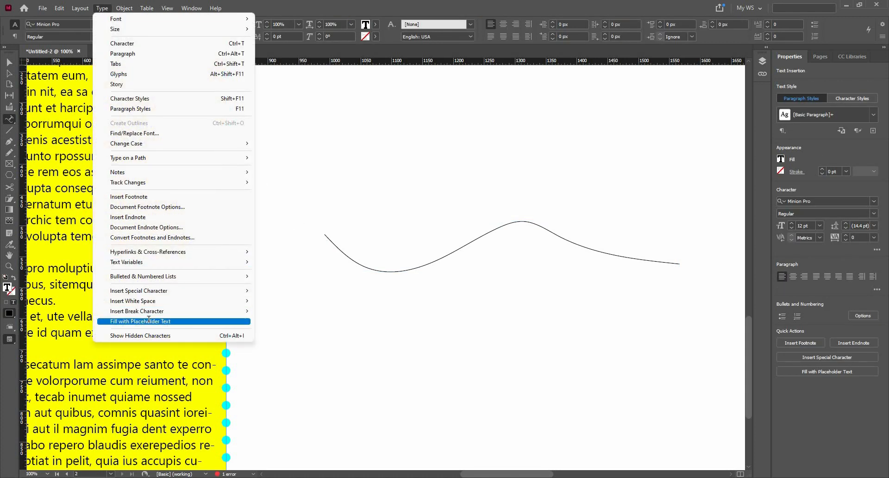
click(149, 320)
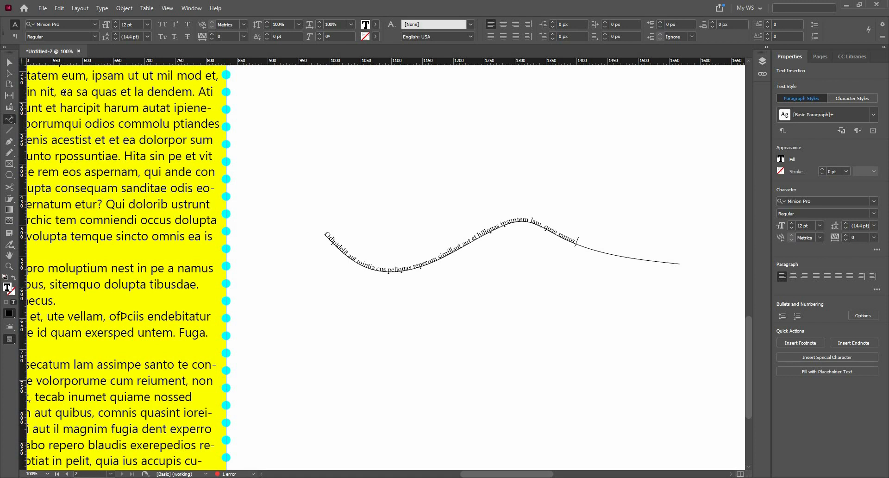
scroll(440, 243, up, 2)
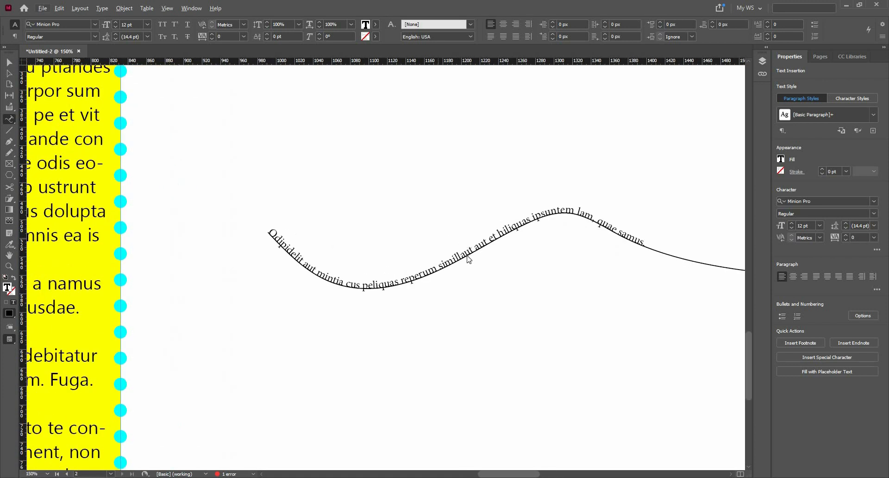
Step: Move the type path slightly, and try placing a threaded text frame about 41 by 28 px at its left end
click(465, 253)
key(BackSpace)
click(11, 63)
drag(505, 186, 512, 272)
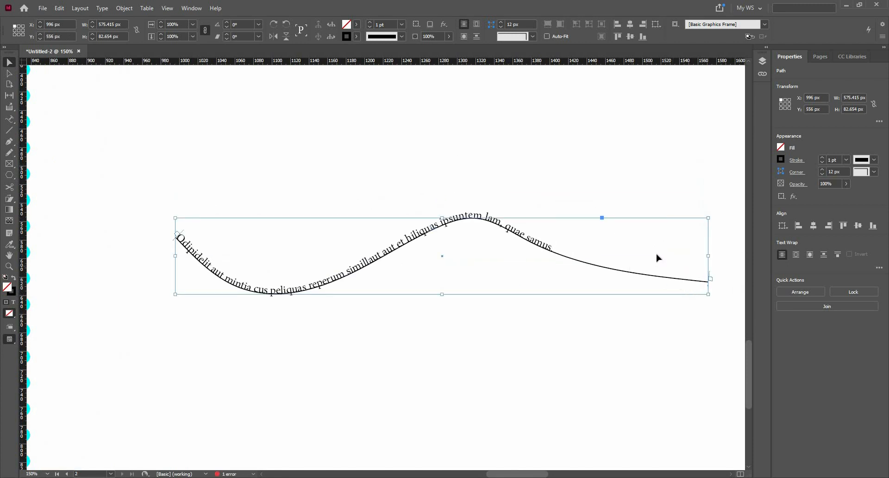
click(697, 279)
drag(179, 236, 217, 262)
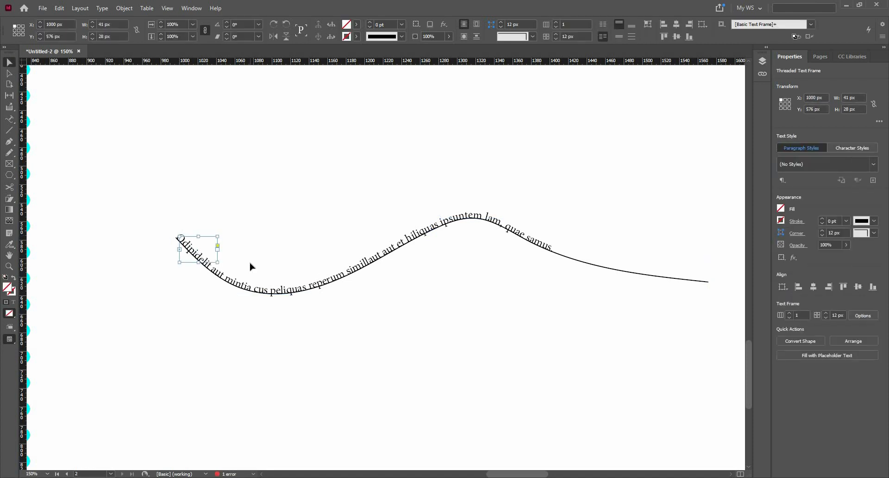
click(250, 267)
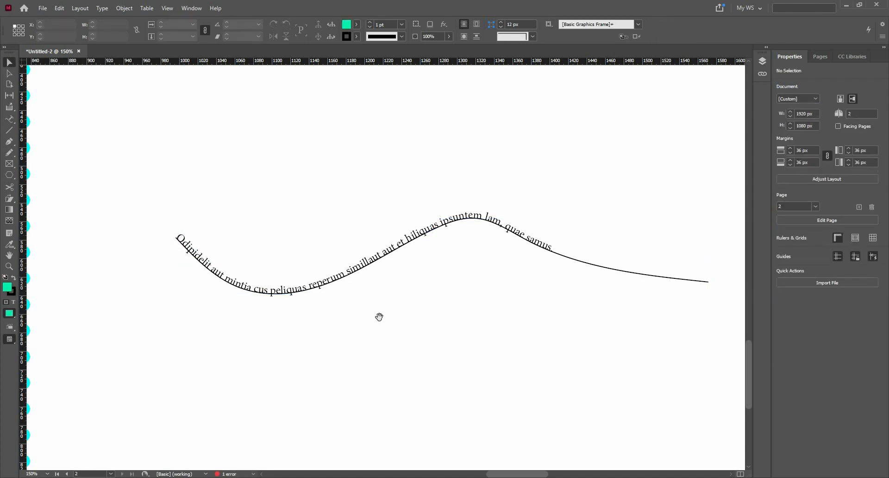
Step: Delete the wavy path together with its placeholder text
scroll(460, 351, up, 3)
click(461, 348)
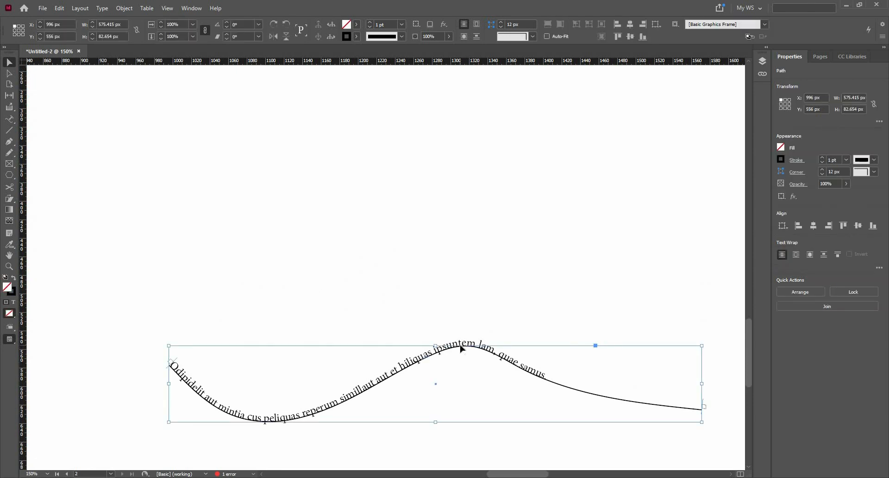
key(Delete)
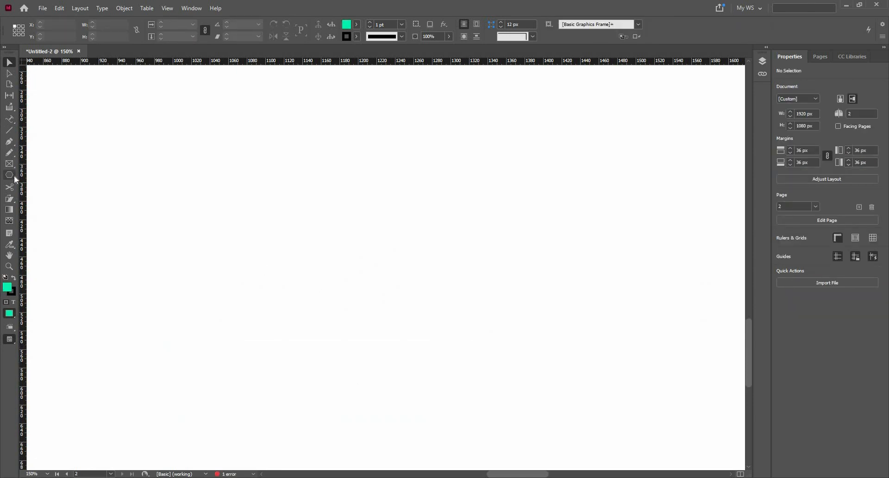
Step: Draw a circle about 307 px in diameter in the empty page area and set its fill to None
click(44, 197)
drag(297, 131, 615, 413)
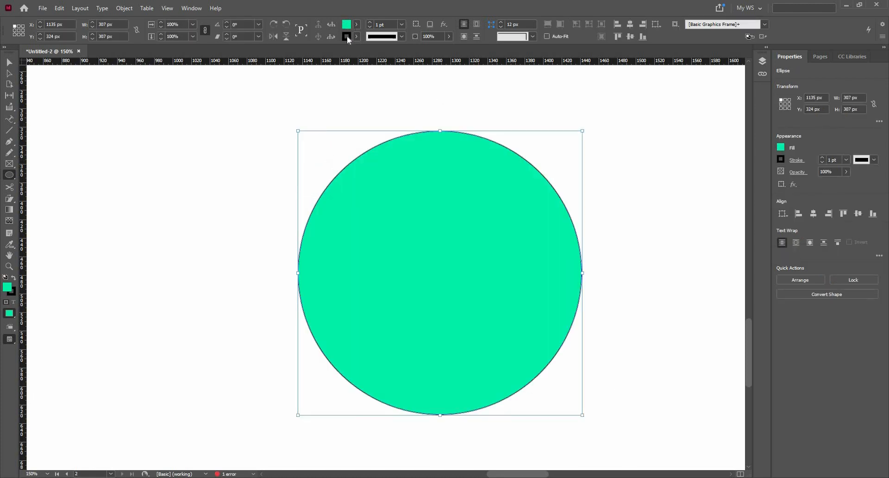
click(356, 24)
click(274, 53)
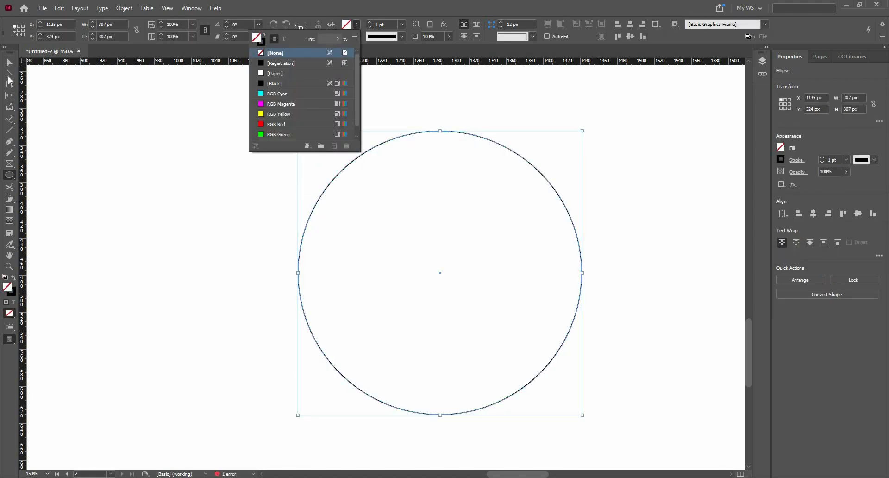
Step: Add the type "Random Text" along the circle's outline, starting at its upper left
key(v)
key(shift+t)
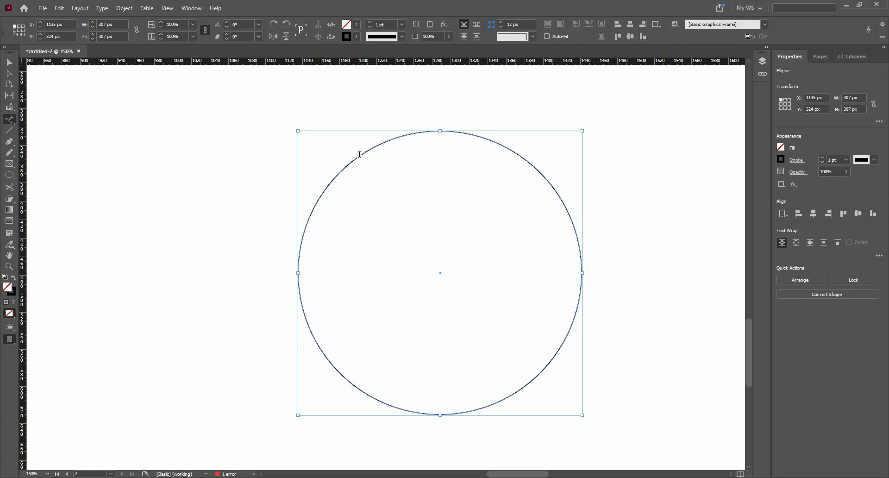
click(359, 154)
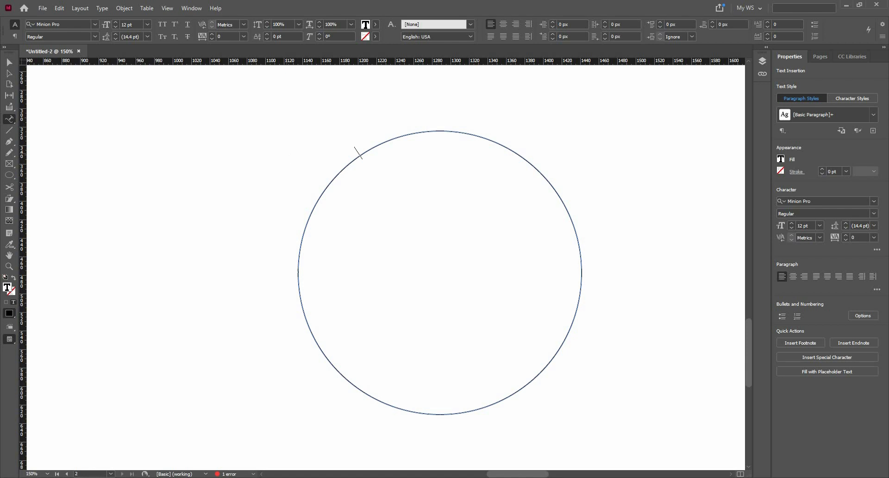
text(Random Text)
click(13, 64)
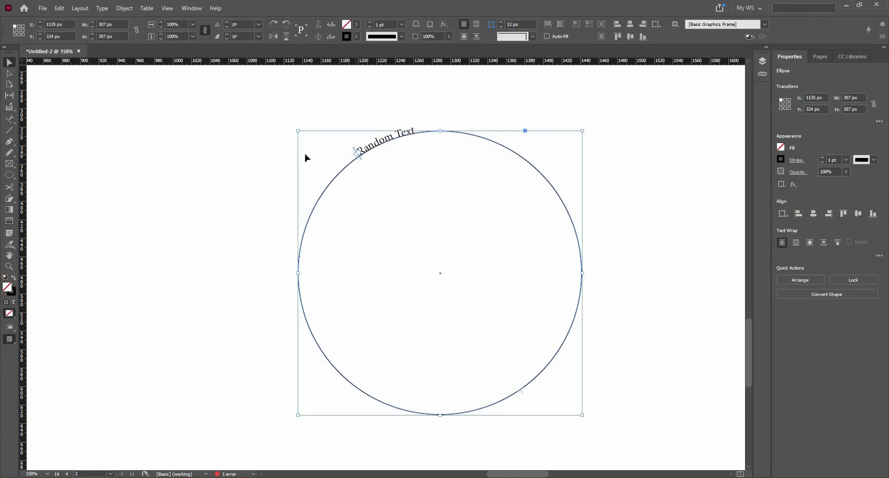
Step: Slide the start bracket of "Random Text" clockwise along the circle until the words are centred at its top
click(8, 119)
key(v)
click(356, 154)
scroll(332, 208, up, 6)
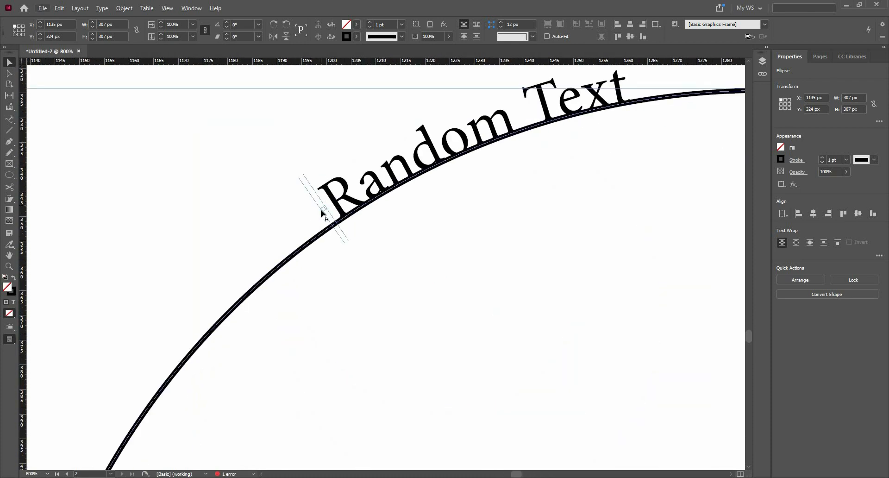
mouse_move(322, 214)
mouse_down()
mouse_move(272, 264)
mouse_move(324, 211)
mouse_up()
drag(328, 211, 401, 174)
scroll(349, 184, down, 3)
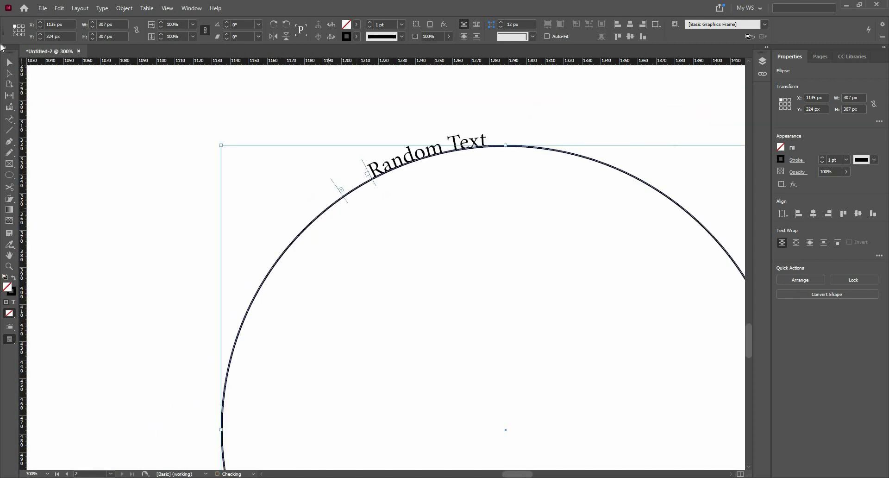
scroll(318, 178, down, 2)
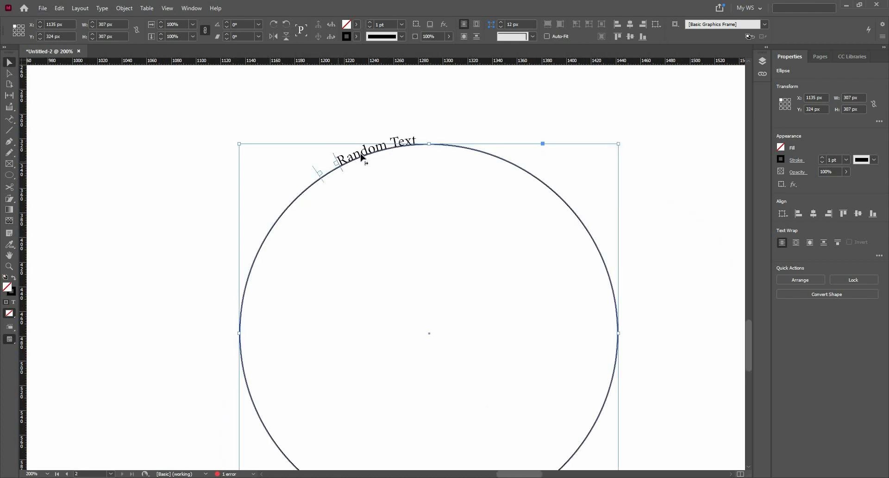
drag(363, 158, 407, 149)
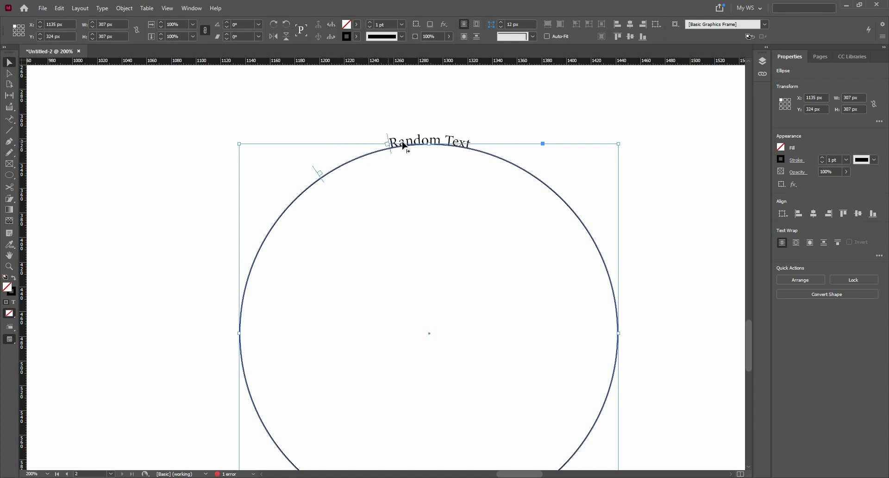
Step: Try the type's centre bracket near the circle's bottom, and shift the start bracket counterclockwise to the circle's upper-left side
scroll(327, 124, down, 1)
scroll(328, 123, down, 2)
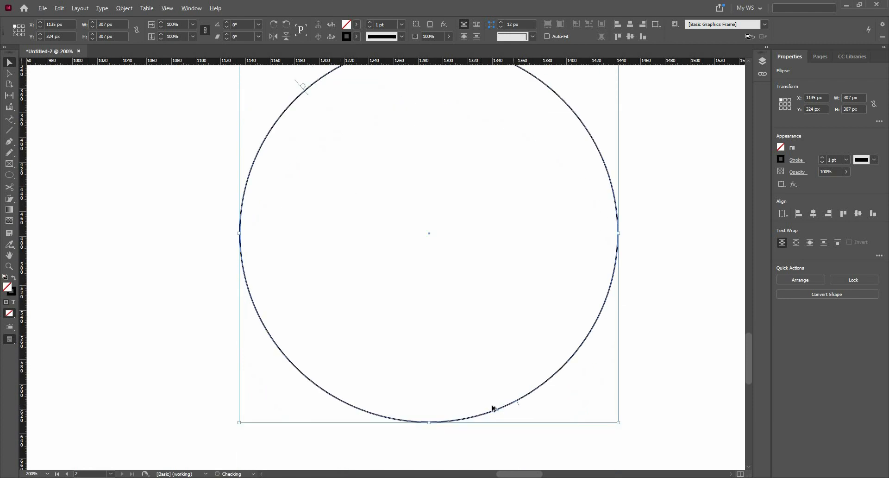
scroll(500, 413, down, 2)
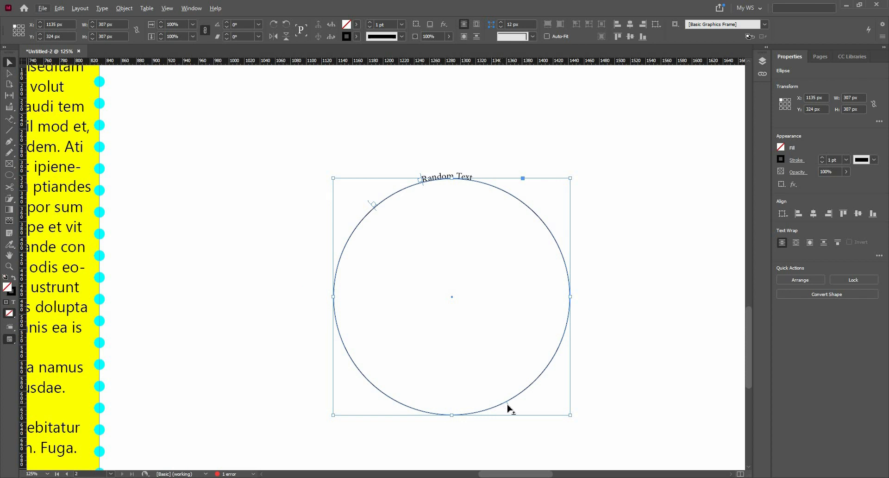
drag(507, 405, 518, 422)
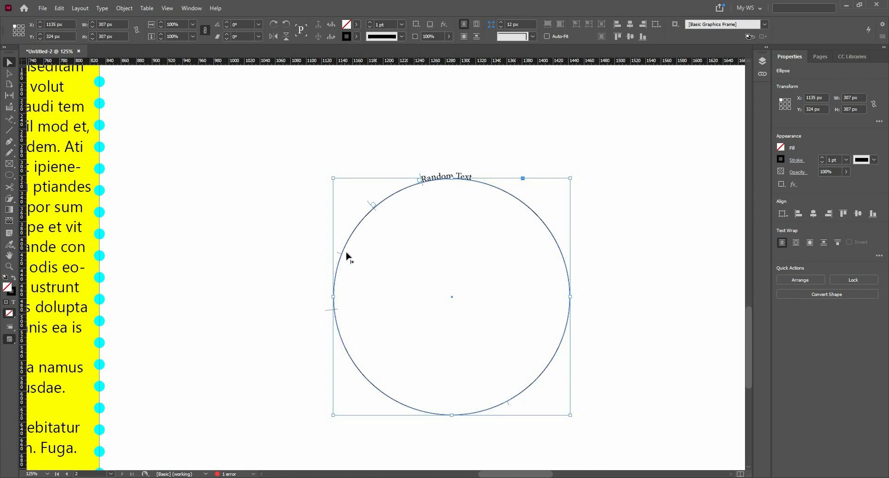
drag(357, 239, 347, 242)
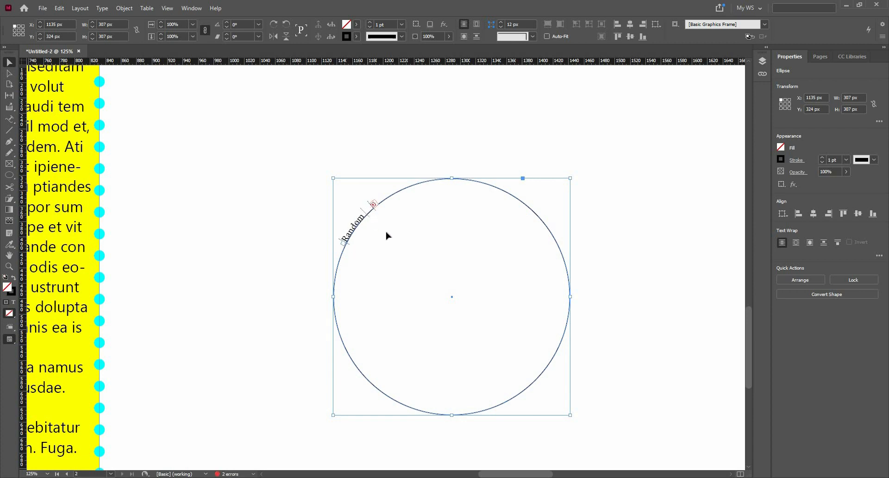
Step: Rotate the circle by -52.75° to bring its type to the top, and reselect it
drag(386, 232, 386, 231)
drag(575, 179, 604, 204)
click(451, 184)
scroll(450, 184, up, 3)
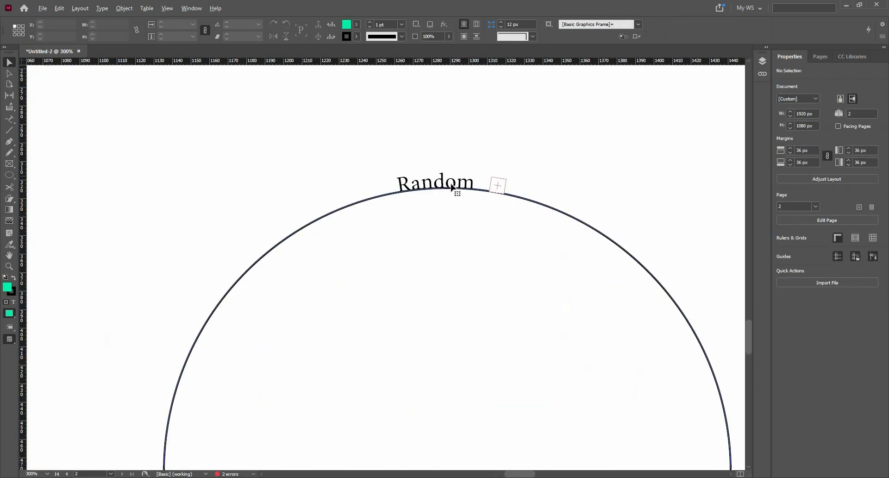
click(480, 185)
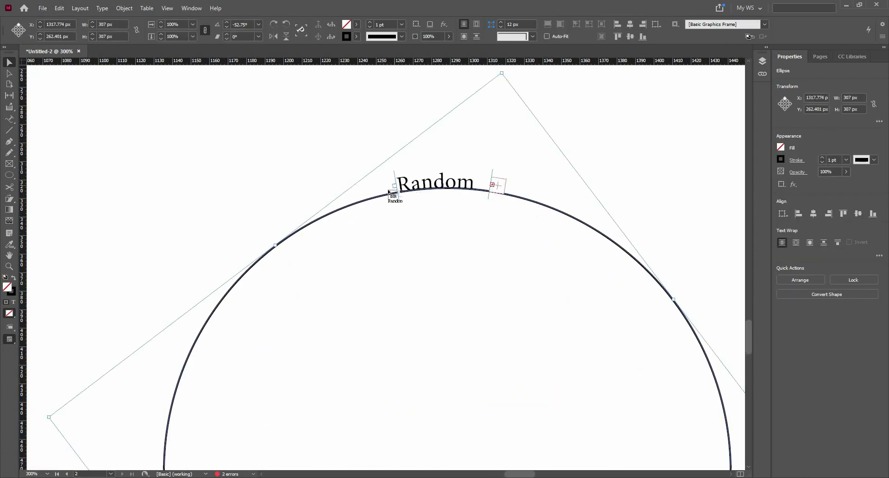
Step: Move the type's start bracket slightly counterclockwise, try the overset port at its end, and undo the last action
click(9, 74)
key(v)
drag(397, 188, 375, 195)
click(492, 184)
click(500, 202)
key(ctrl+z)
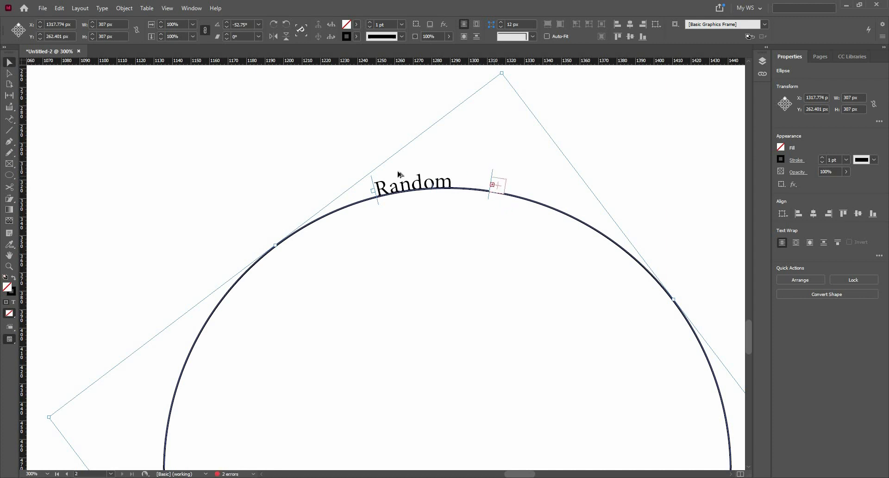
Step: Delete the rotated circle together with its type on a path
scroll(400, 174, down, 3)
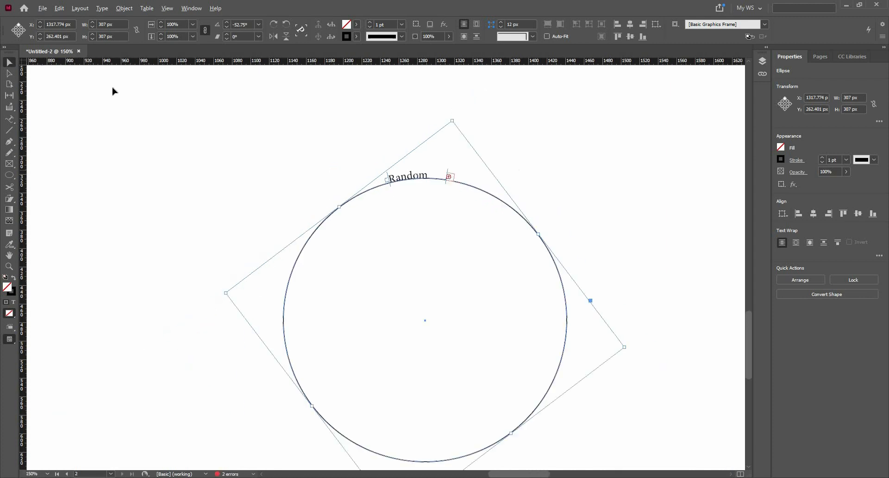
click(413, 181)
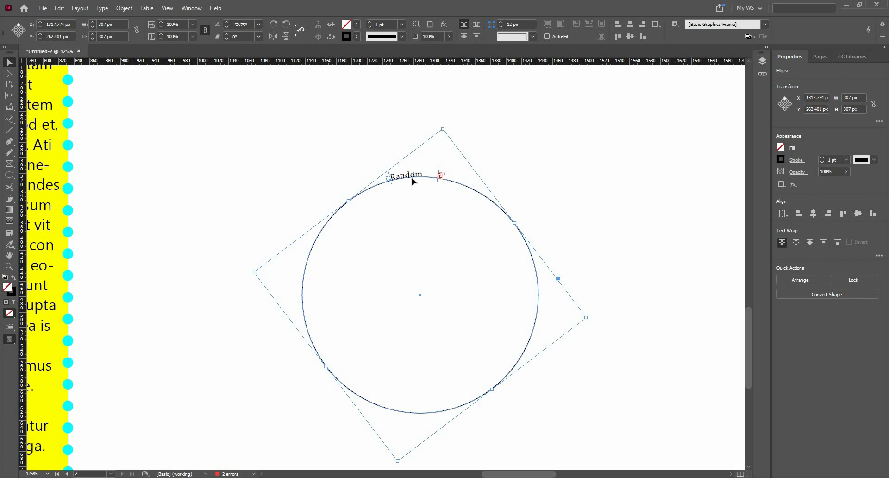
key(Delete)
scroll(287, 240, down, 4)
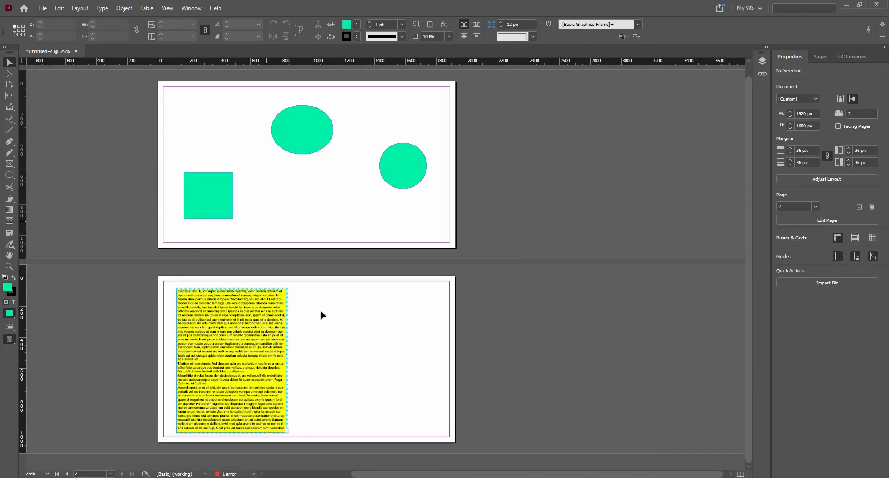
scroll(320, 312, up, 2)
drag(366, 324, 466, 152)
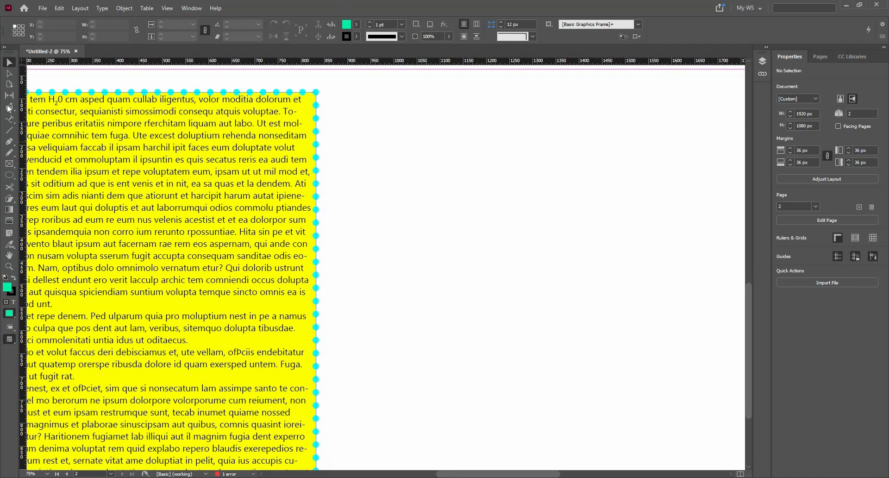
Step: Draw a horizontal line about 642 px long with the Line tool on page 2, beside the yellow text frame
click(9, 134)
scroll(402, 255, down, 2)
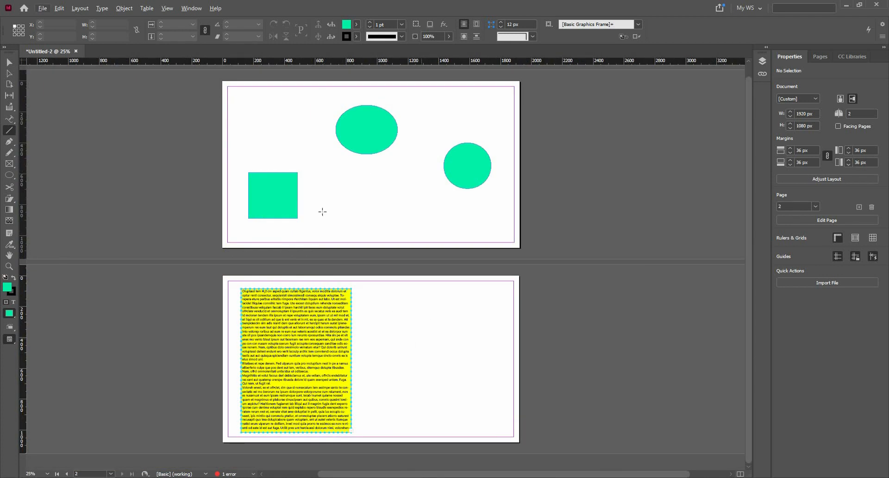
scroll(323, 212, up, 2)
drag(323, 212, 621, 209)
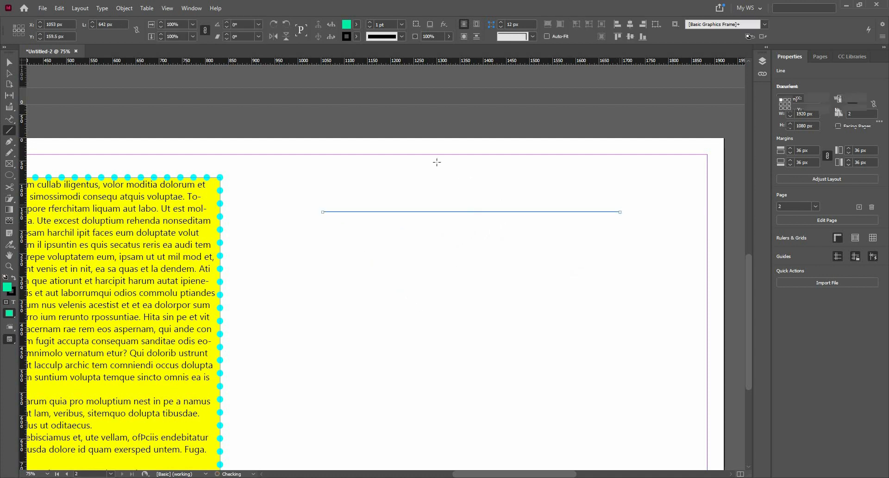
key(ctrl+equal)
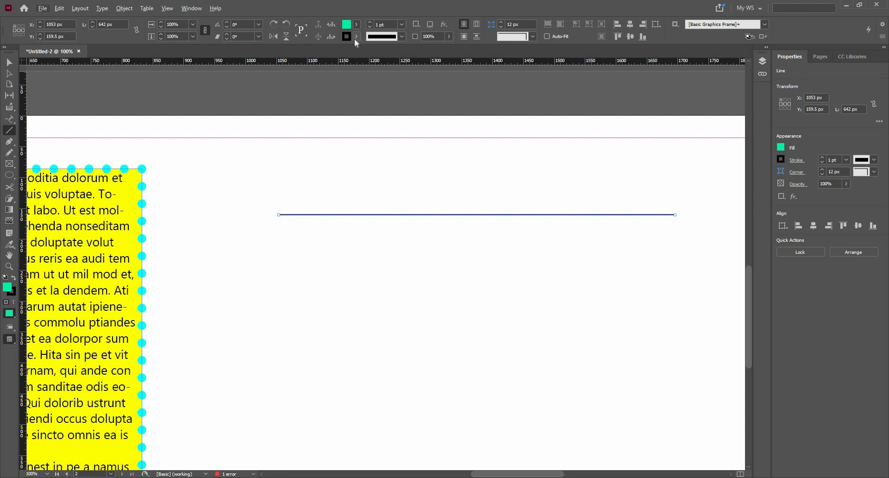
Step: Color the line's stroke RGB Cyan and set its weight to 18 pt
click(356, 37)
click(295, 106)
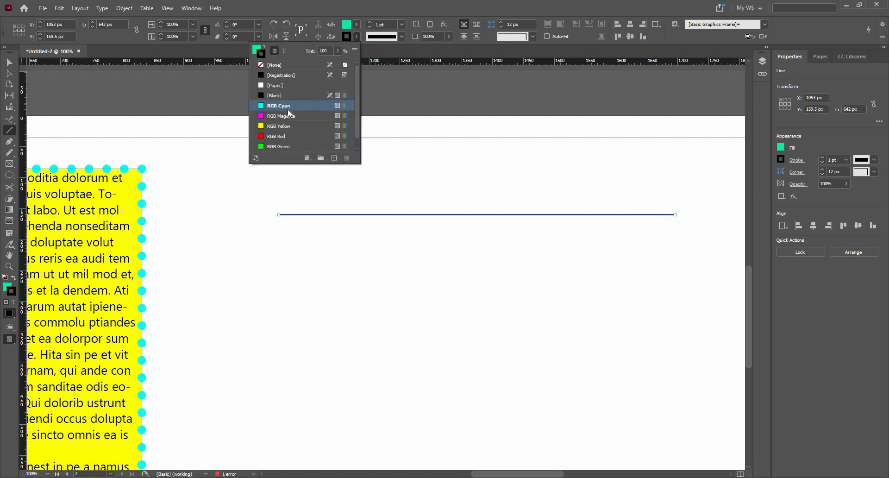
key(v)
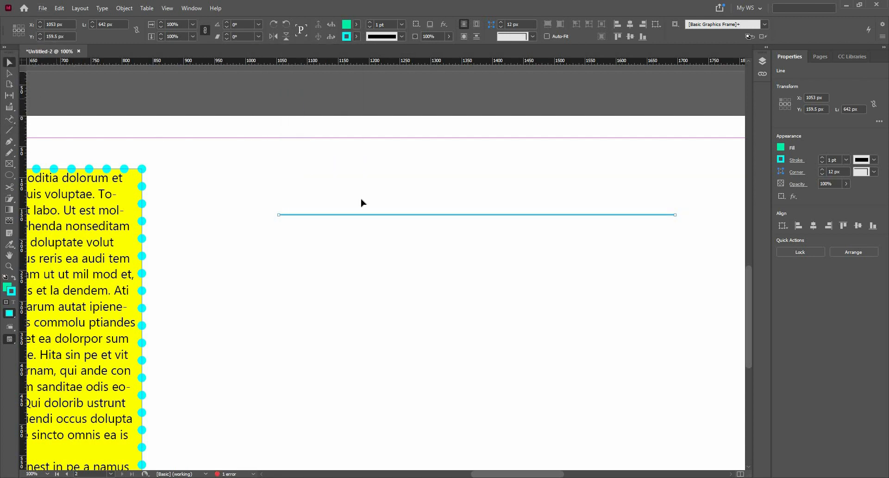
click(386, 217)
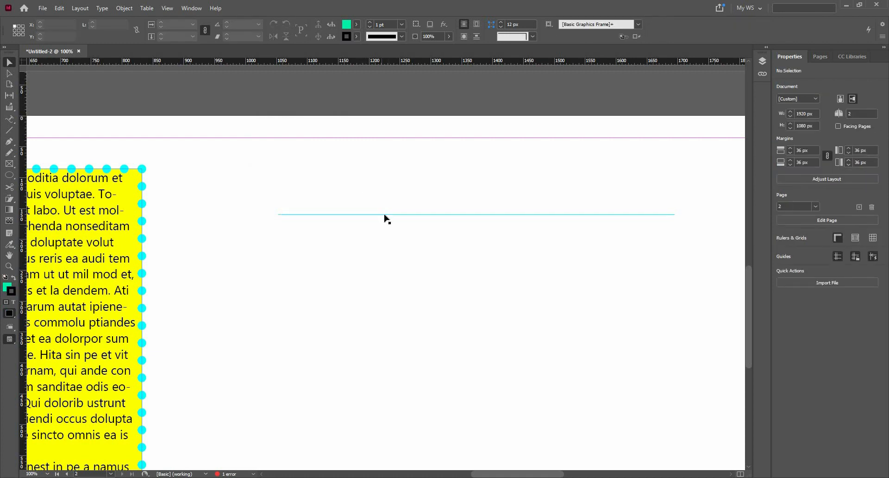
click(369, 22)
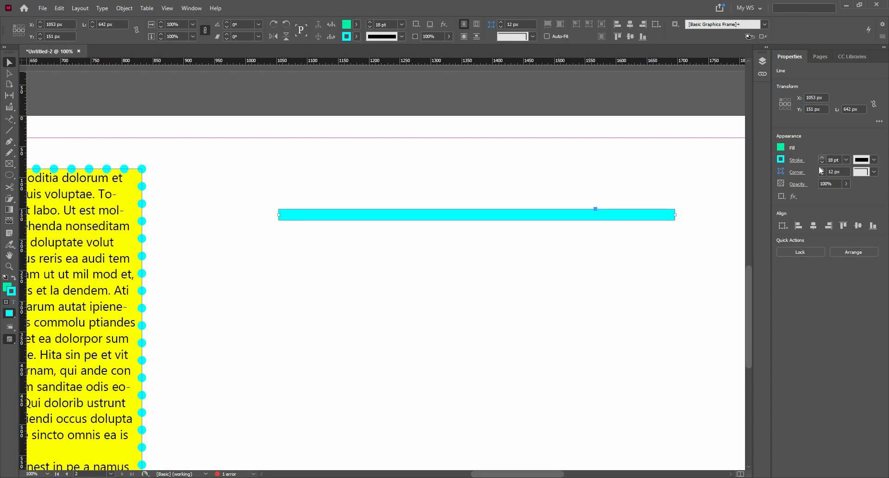
Step: Look into the line's corner options without changing them, and try a round cap on its stroke
click(795, 173)
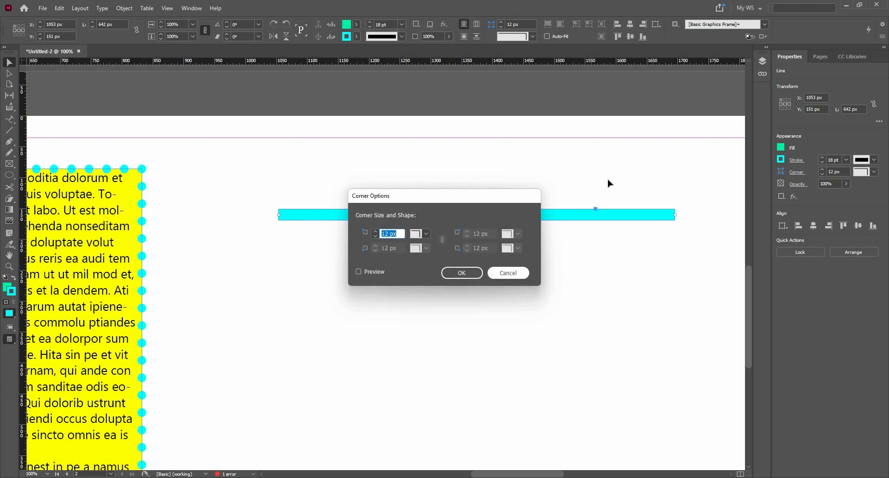
click(507, 273)
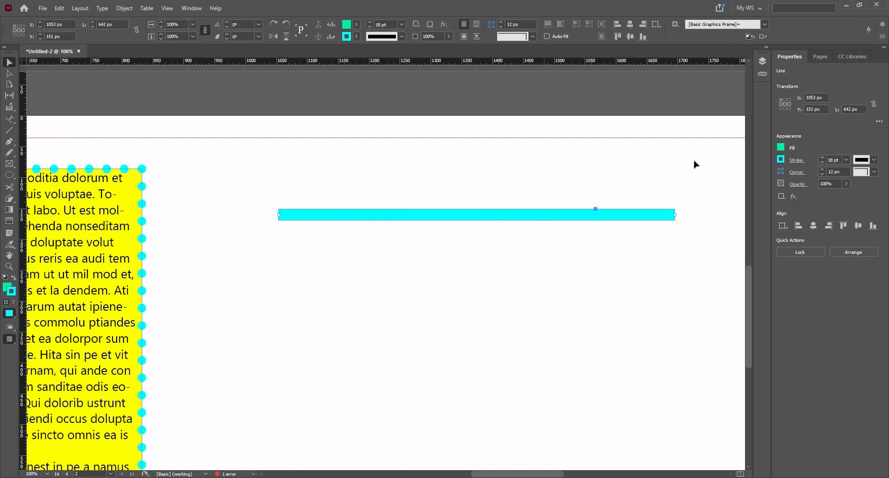
click(796, 160)
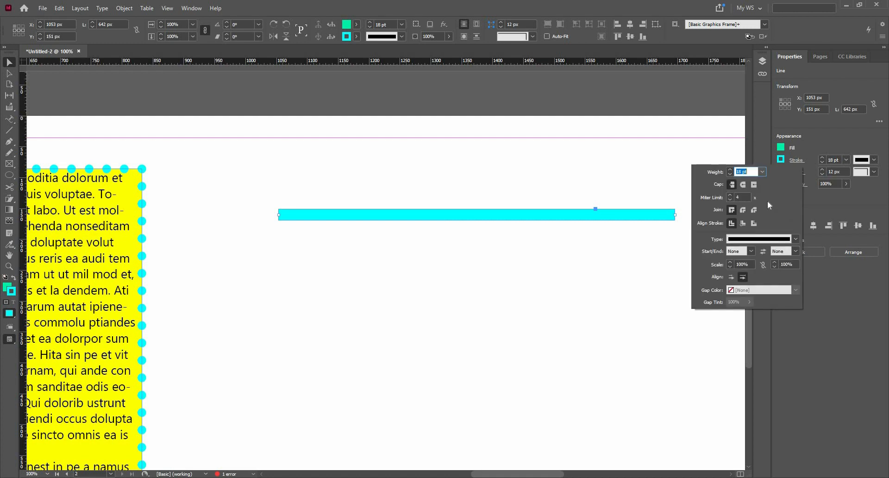
click(744, 184)
click(281, 217)
scroll(331, 223, up, 5)
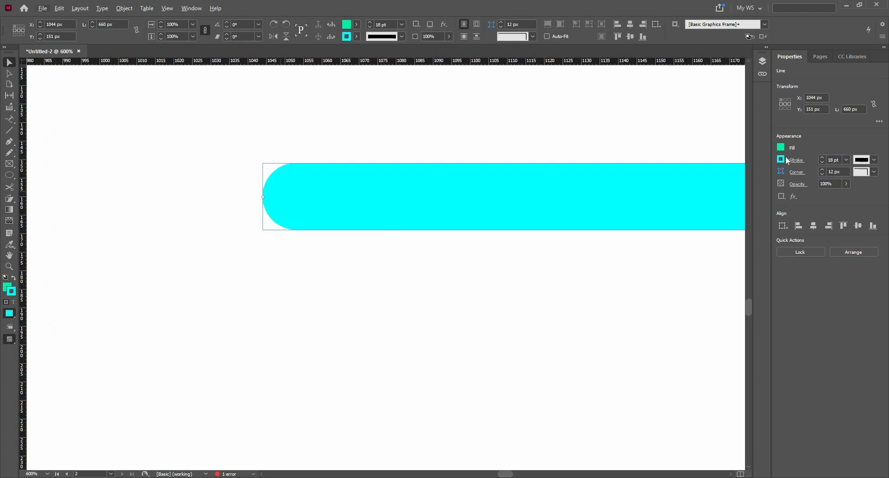
Step: Try the projecting, butt and round caps in turn on the line's stroke, and return it to the butt cap
click(800, 161)
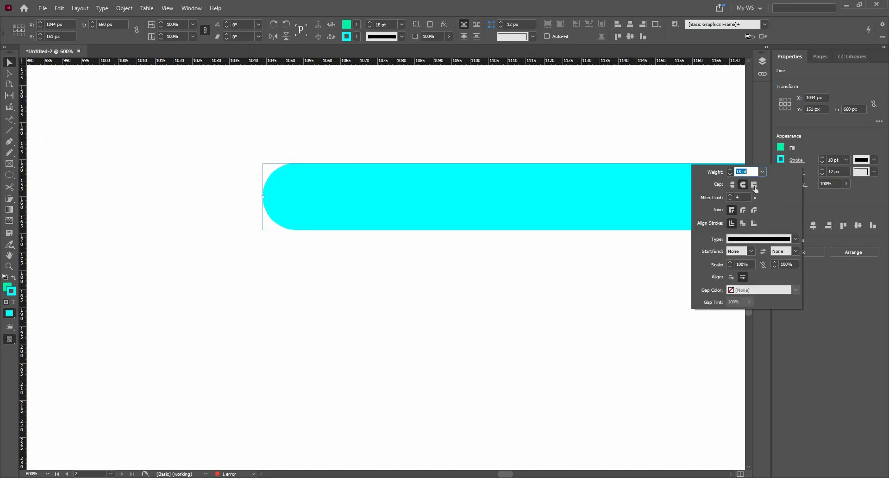
click(754, 185)
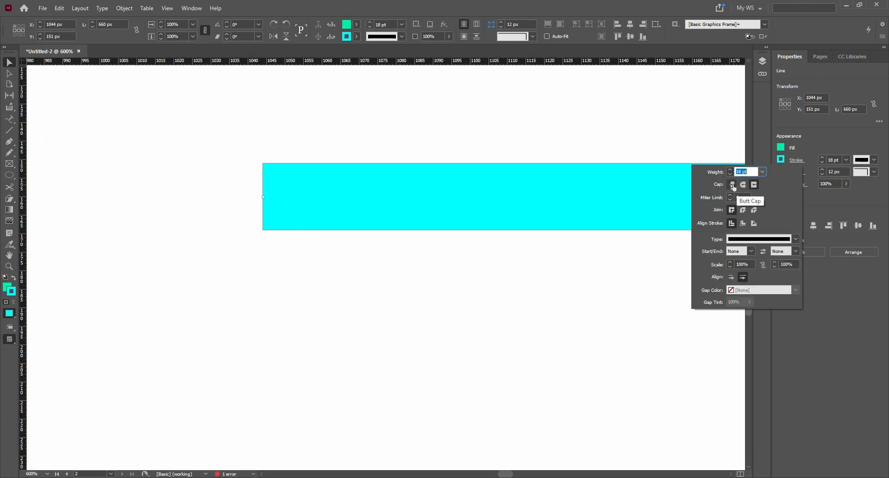
click(732, 186)
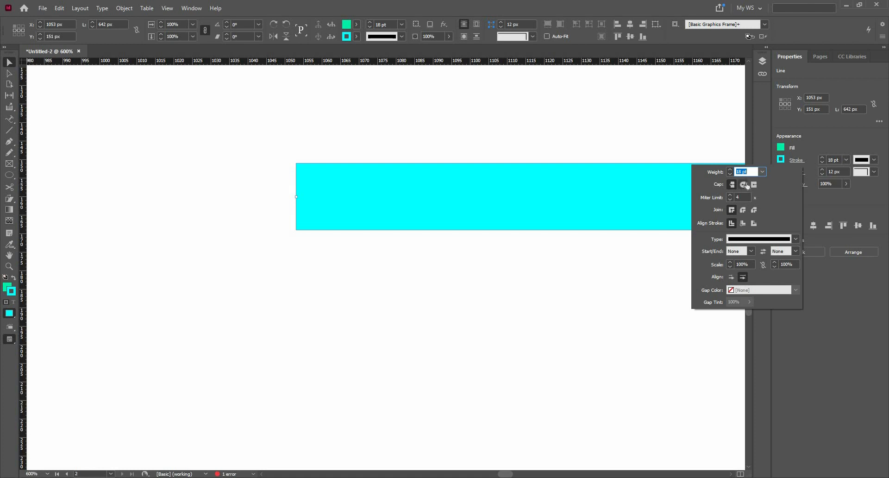
click(745, 185)
click(754, 185)
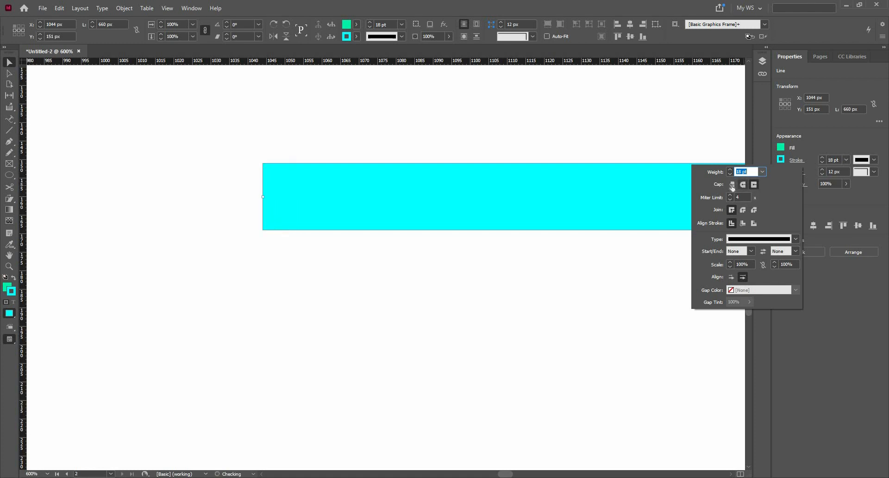
click(732, 185)
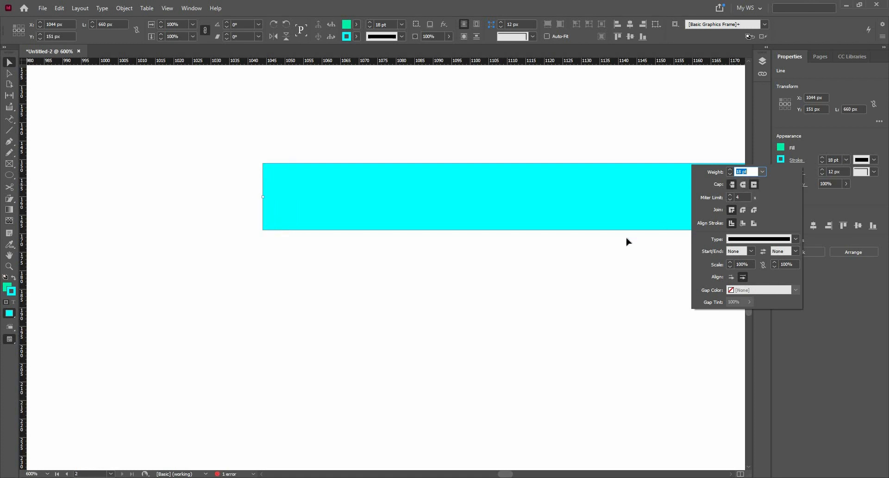
Step: Try the Thick - Thick and Right Slant Hash stroke types on the cyan line
click(793, 240)
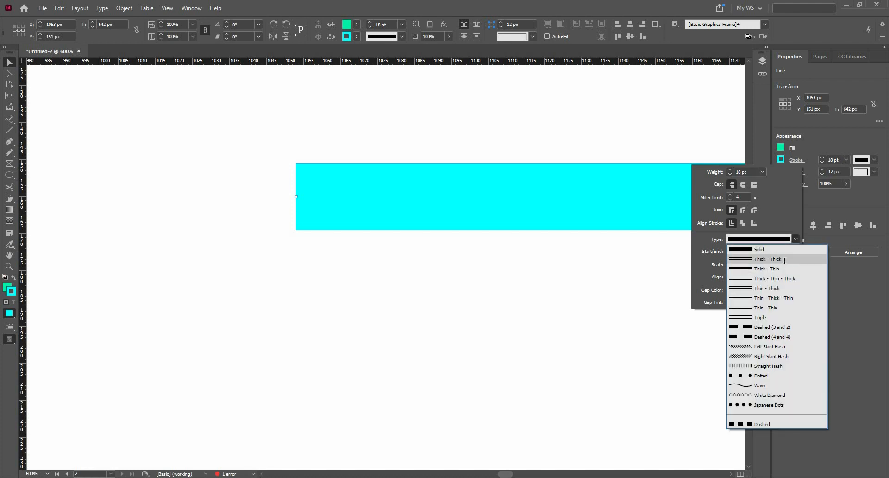
click(784, 259)
click(795, 239)
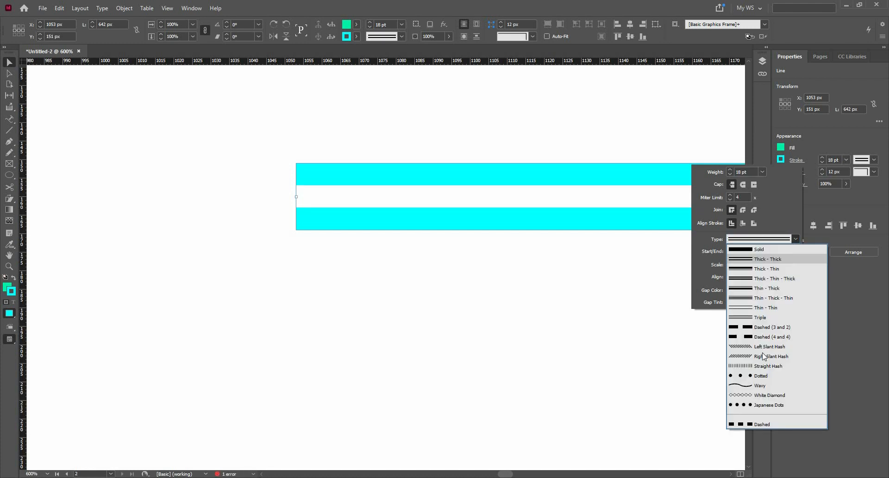
click(762, 356)
Step: Examine the hash pattern along the line, both from farther out and close up
scroll(216, 136, down, 2)
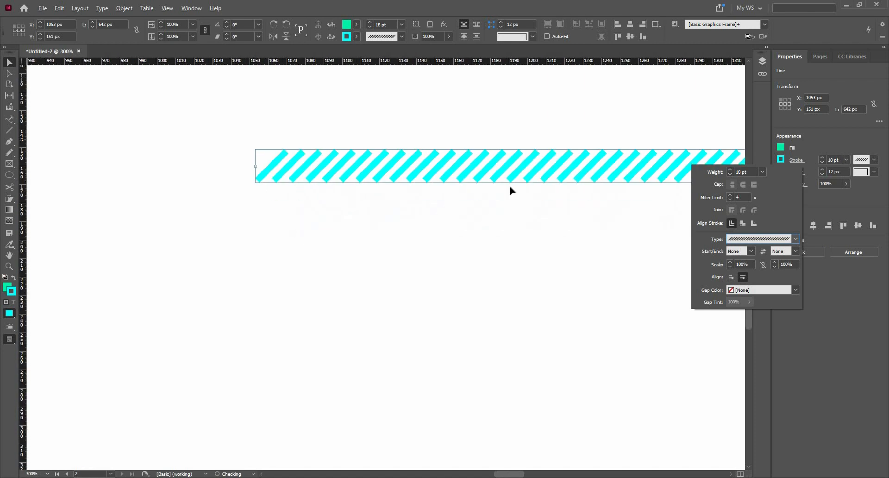
scroll(510, 188, down, 1)
drag(463, 166, 276, 135)
key(space)
key(space)
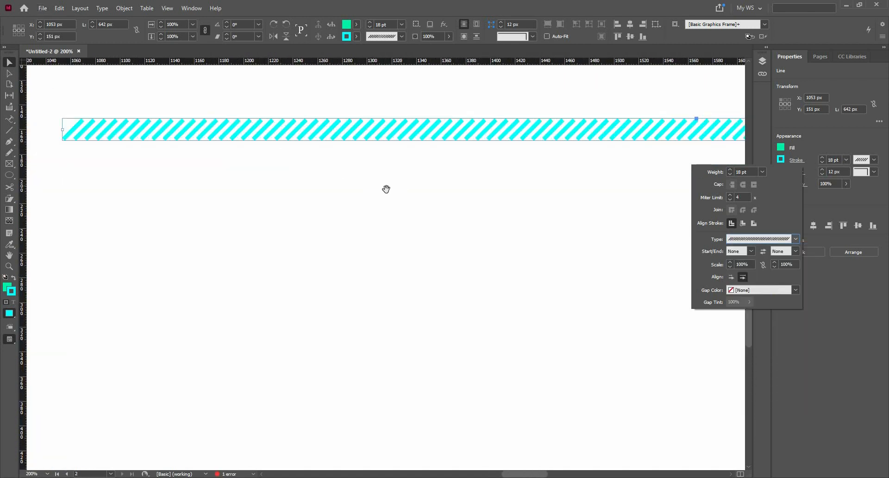
key(space)
click(384, 184)
scroll(270, 139, down, 1)
scroll(263, 169, up, 2)
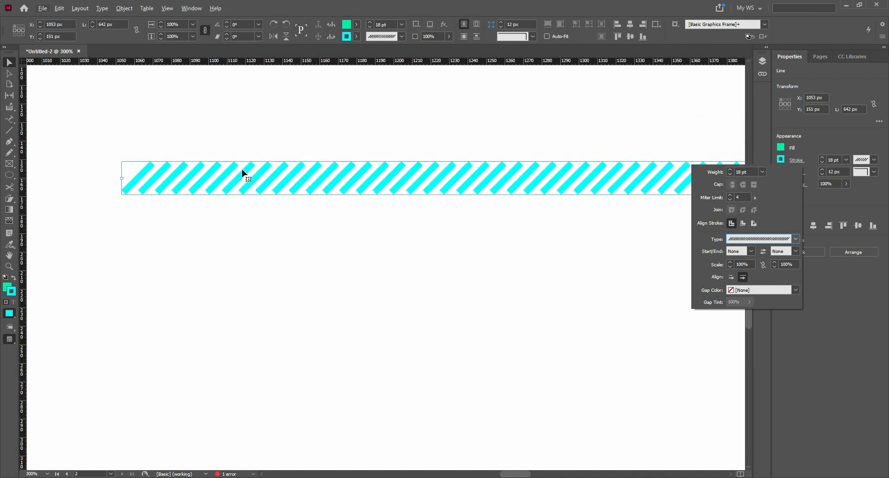
scroll(248, 174, up, 2)
scroll(416, 211, up, 1)
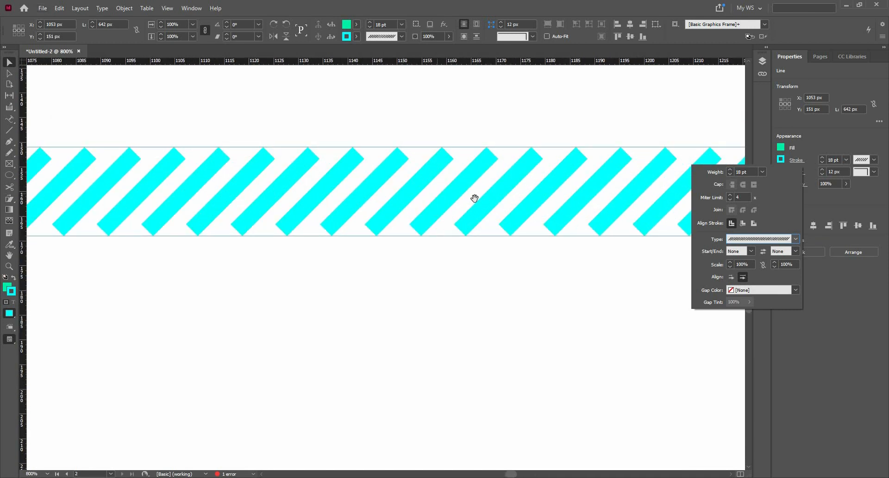
key(space)
Step: Try the Left Slant Hash stroke type on the line, and set its stroke type to Wavy
click(783, 237)
click(784, 238)
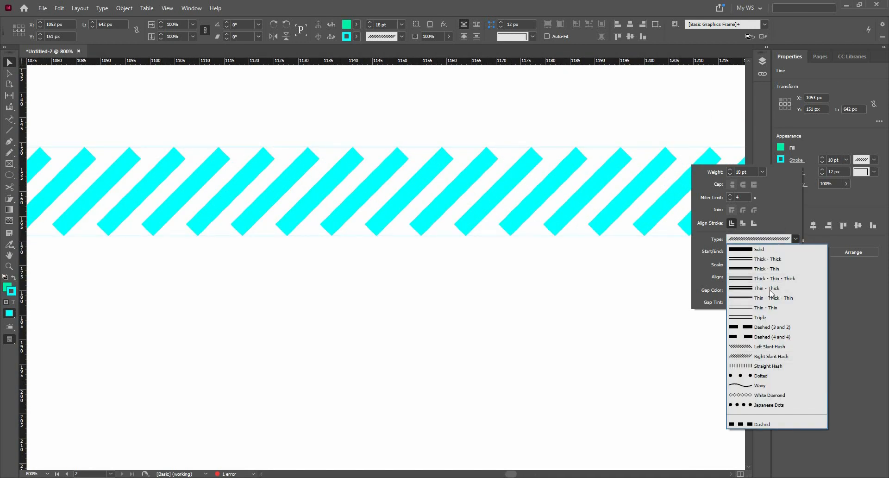
click(768, 346)
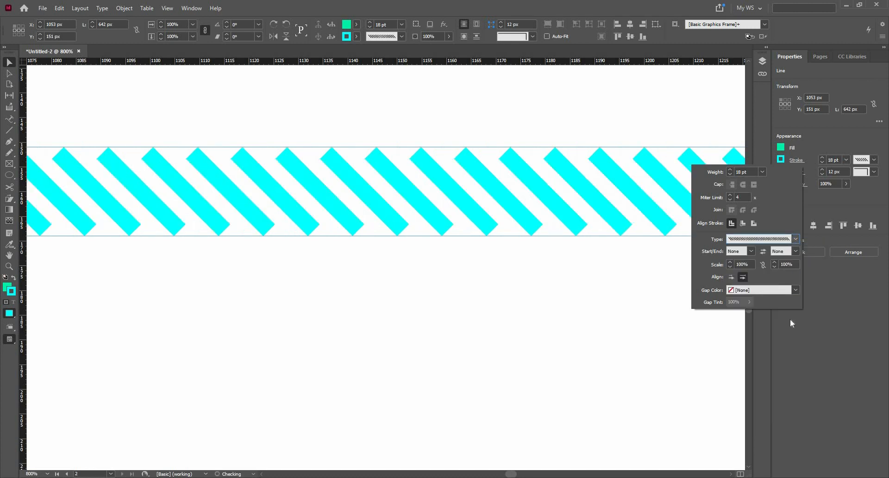
click(783, 239)
click(769, 391)
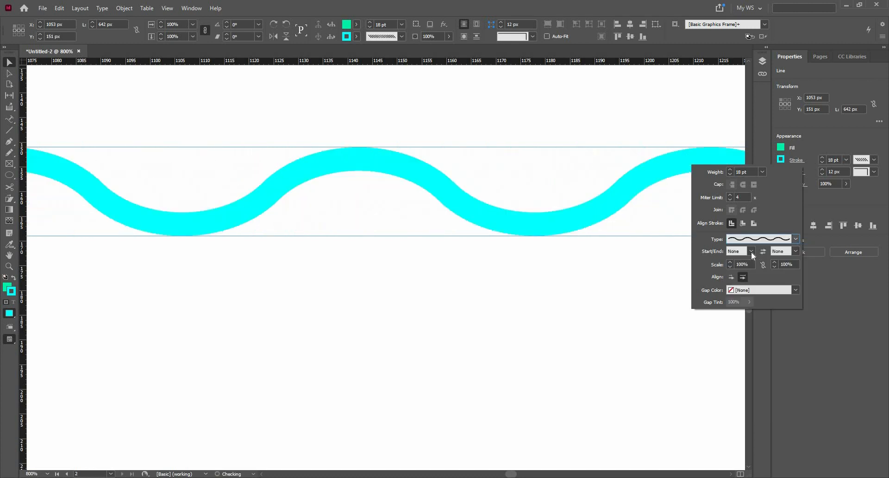
Step: Add a SquareSolid arrowhead to the line's start and a Square arrowhead to its end, keeping the Wavy stroke type
click(751, 251)
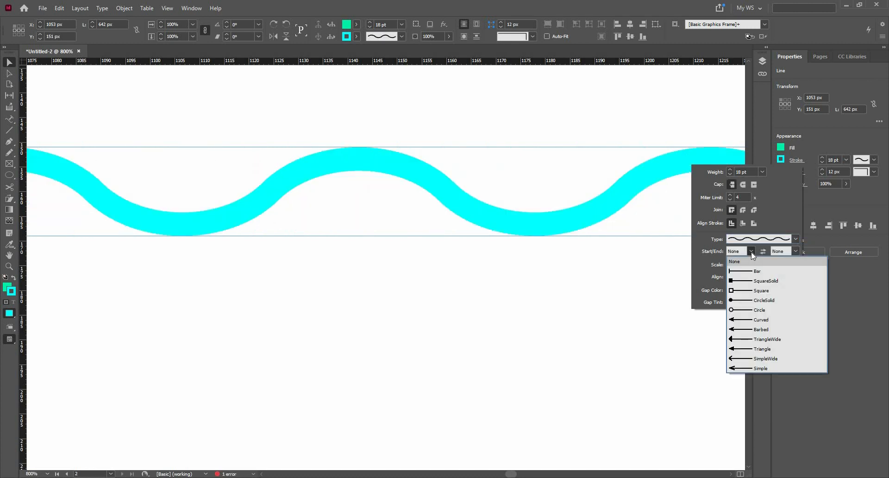
click(751, 280)
scroll(384, 214, down, 5)
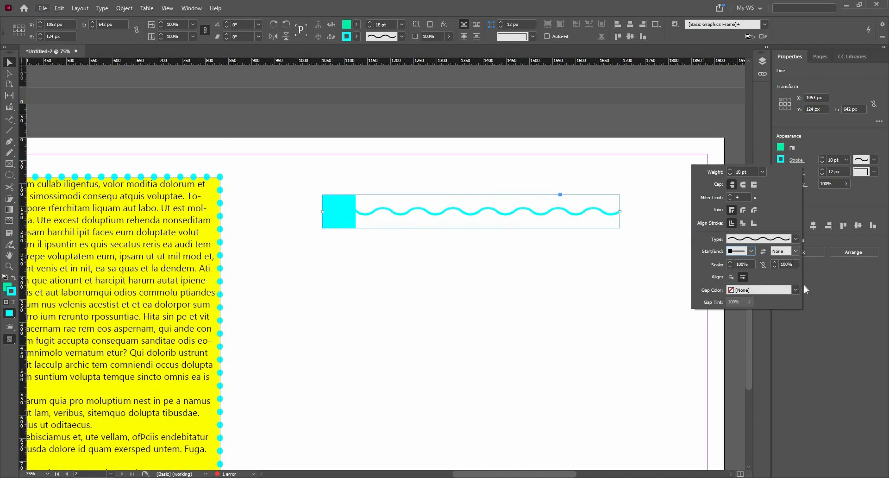
click(793, 252)
click(772, 291)
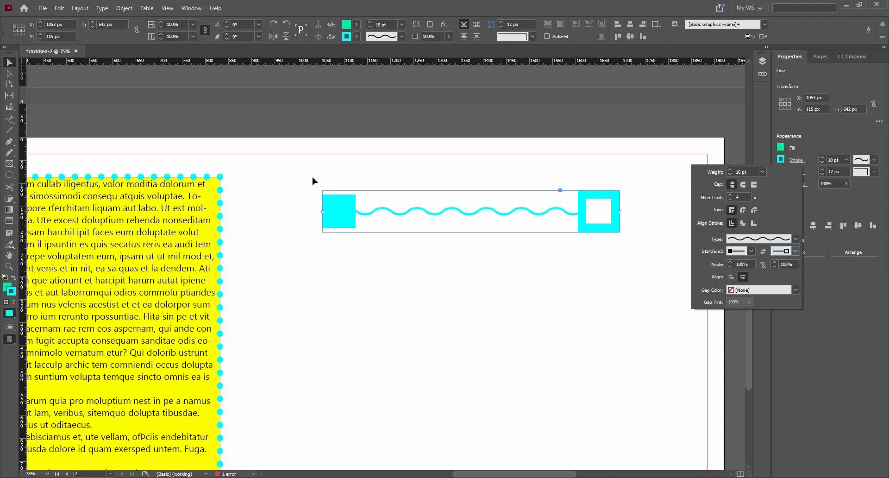
click(796, 241)
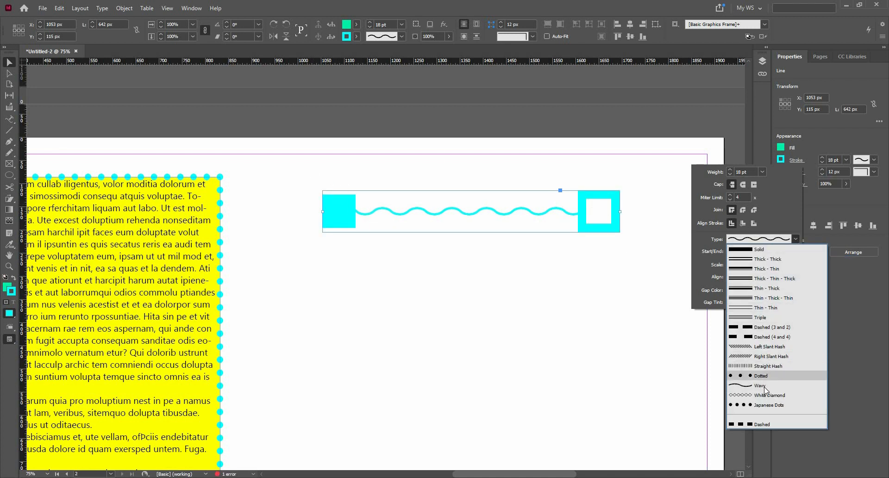
click(763, 386)
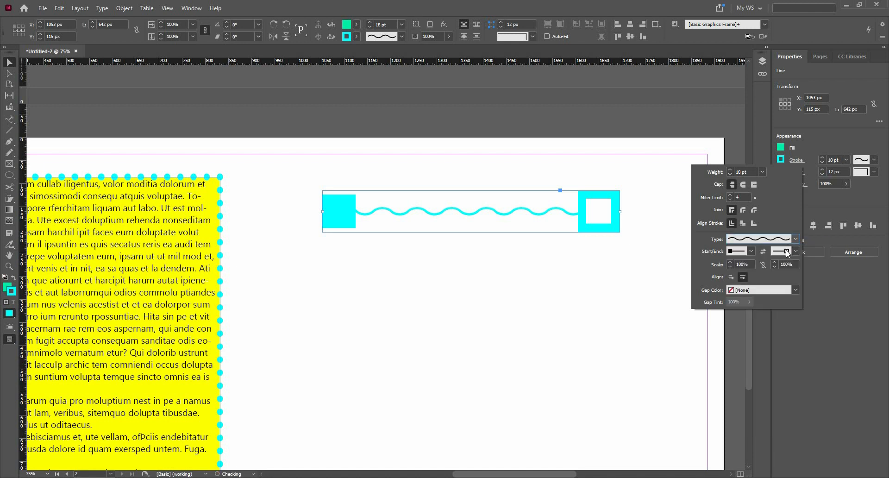
Step: Scale the line's start arrowhead to 131% and its end arrowhead to 97%
click(730, 263)
click(730, 262)
click(731, 262)
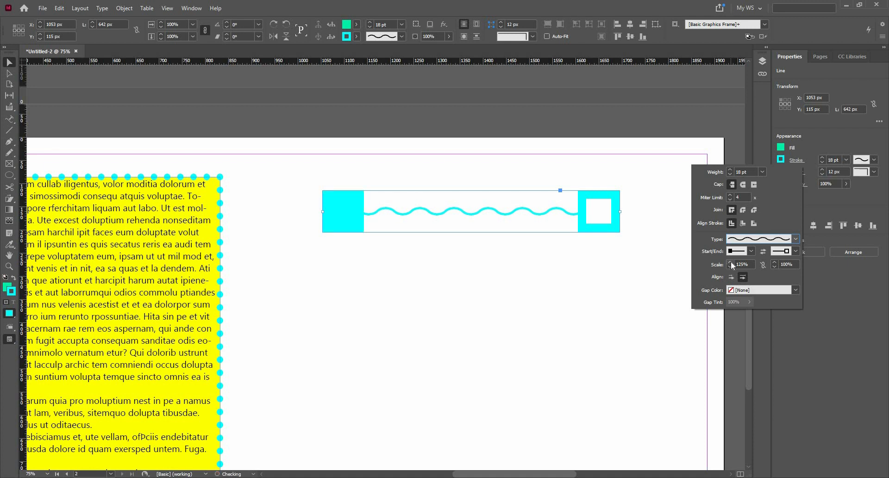
click(730, 262)
click(731, 263)
click(730, 263)
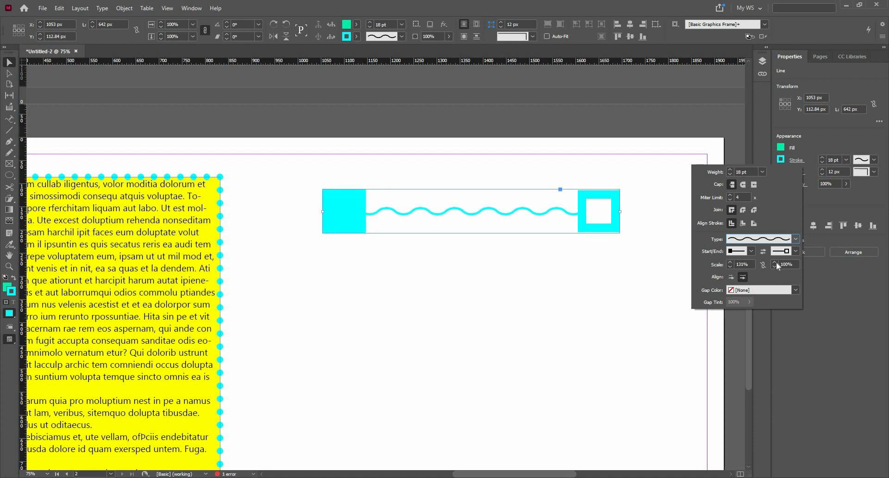
click(775, 262)
Step: Switch the arrowheads' alignment to beyond the path and back to its end, and set the stroke's gap color to [Registration]
click(730, 277)
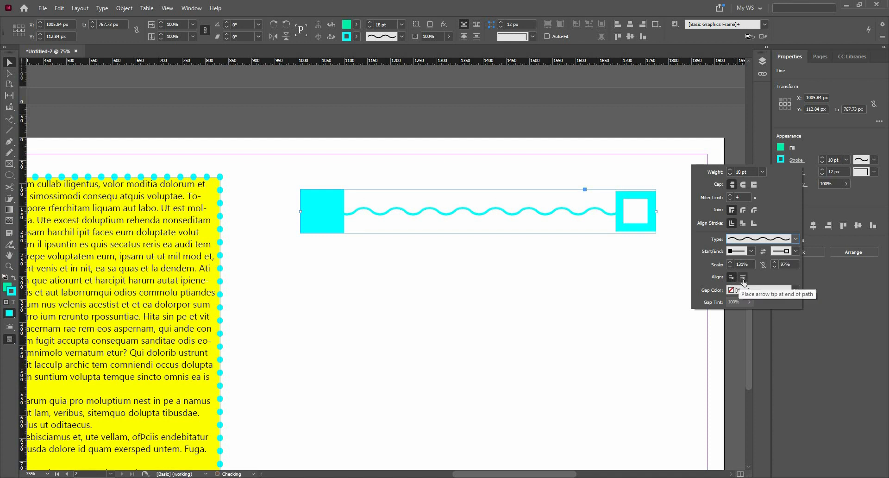
click(742, 278)
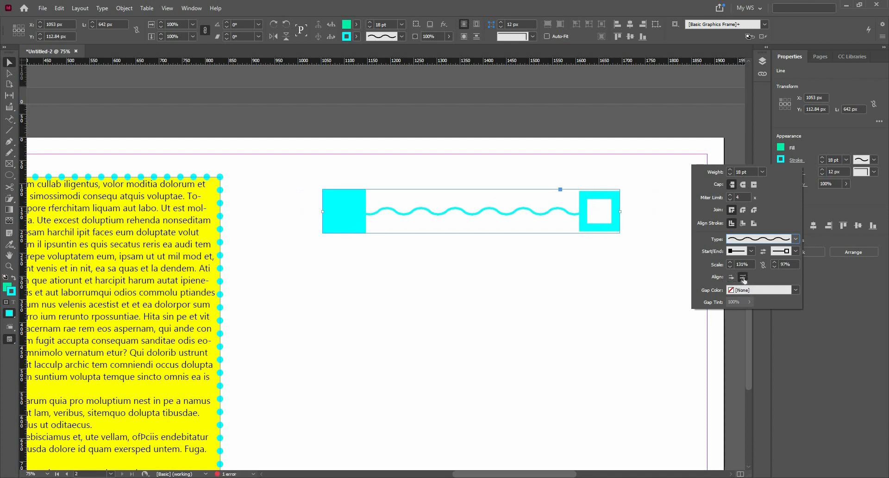
click(762, 290)
click(760, 310)
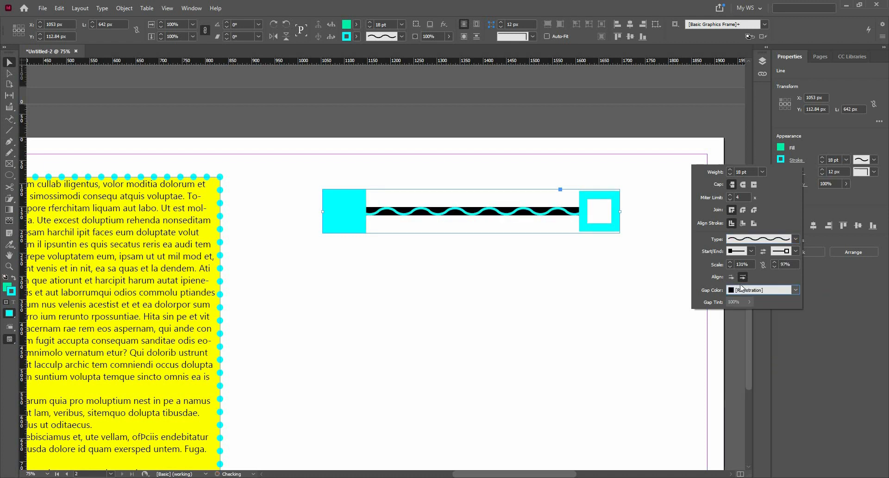
Step: Set the wavy line's gap color to RGB Magenta with a 25% gap tint
click(763, 290)
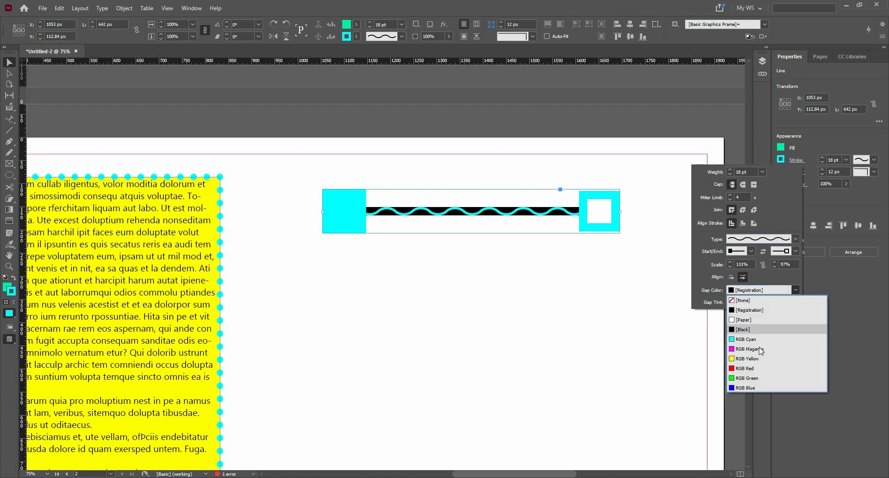
click(762, 349)
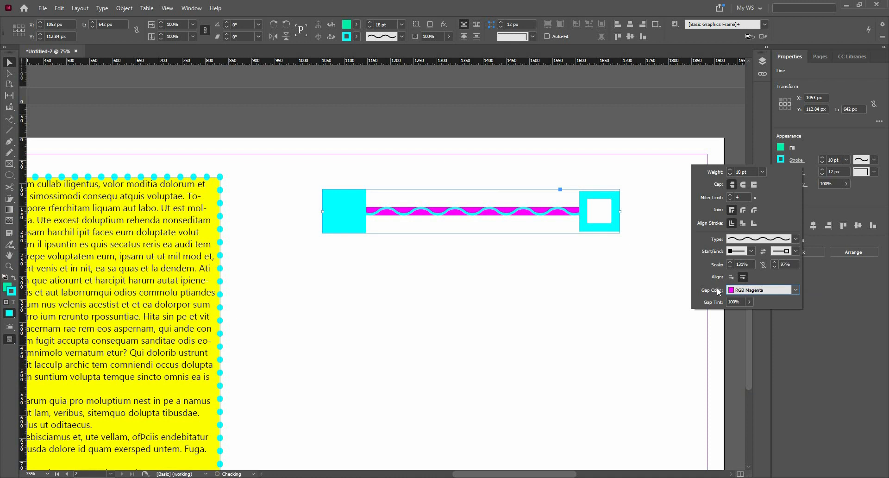
click(748, 302)
drag(731, 316, 715, 316)
click(642, 111)
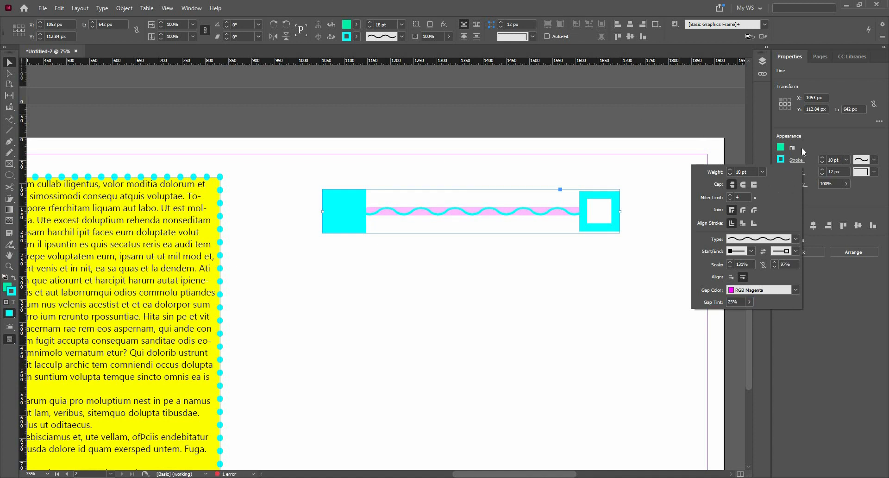
Step: Draw a 45° diagonal line about 492 px long below the wavy line with the Line tool, leaving it deselected
click(10, 130)
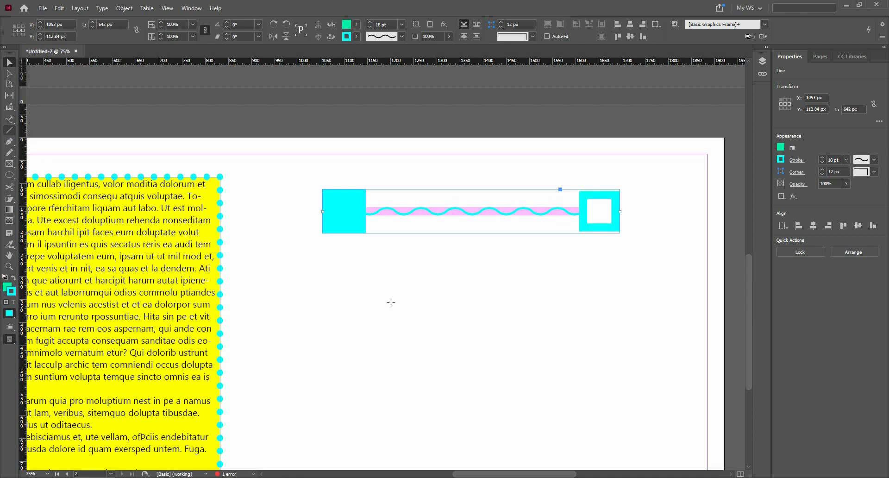
drag(320, 265, 540, 408)
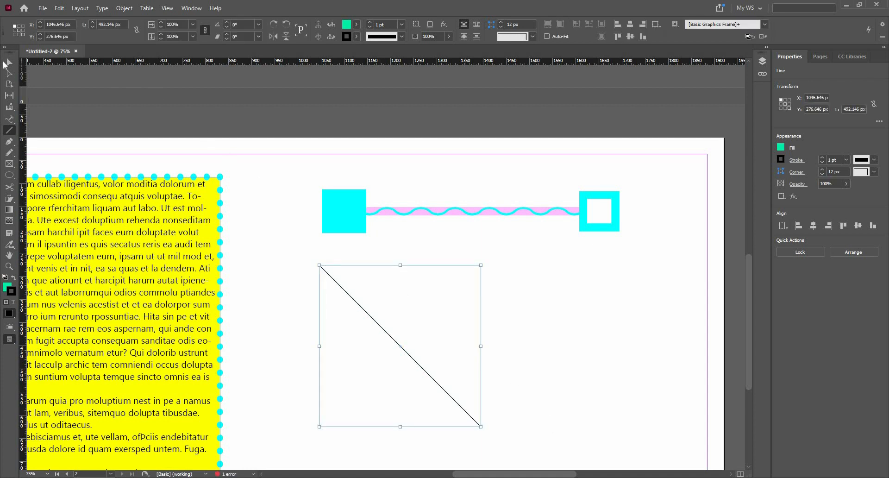
click(5, 63)
click(347, 112)
Step: Activate the Pen tool and add a blank third page after page 2, fitting it to the view
scroll(407, 304, down, 3)
scroll(337, 242, up, 2)
drag(337, 242, 370, 165)
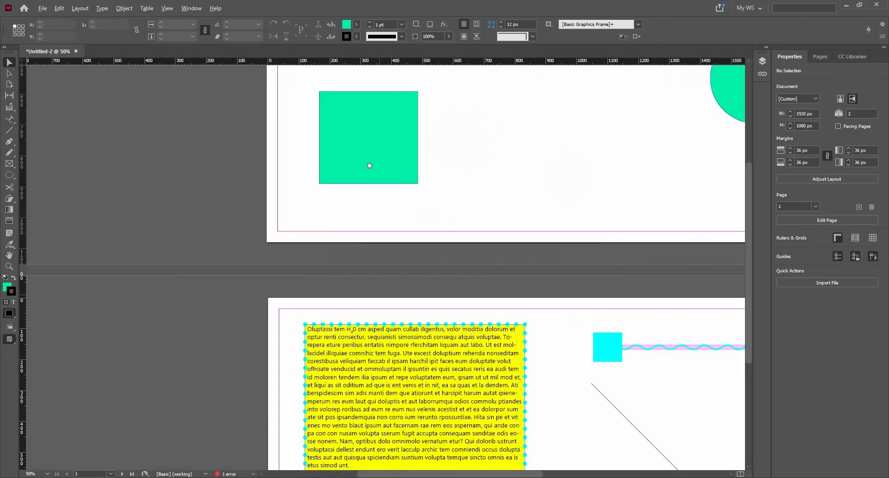
drag(307, 322, 207, 144)
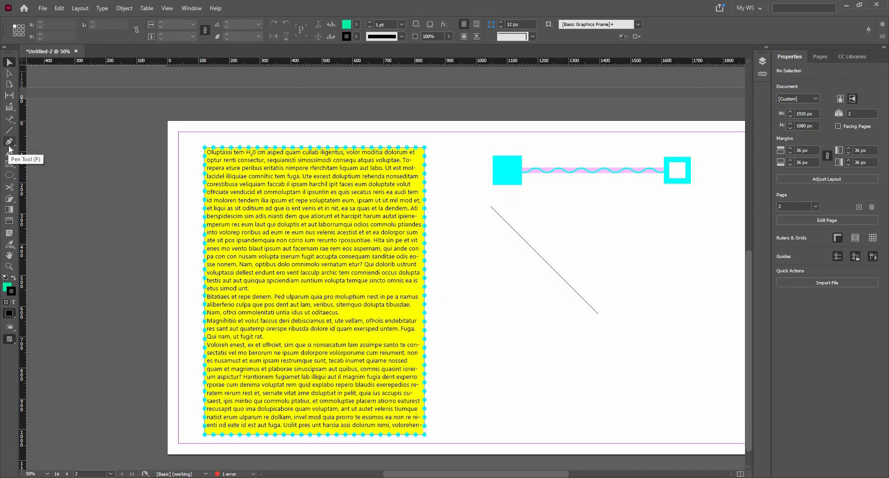
click(9, 147)
click(98, 142)
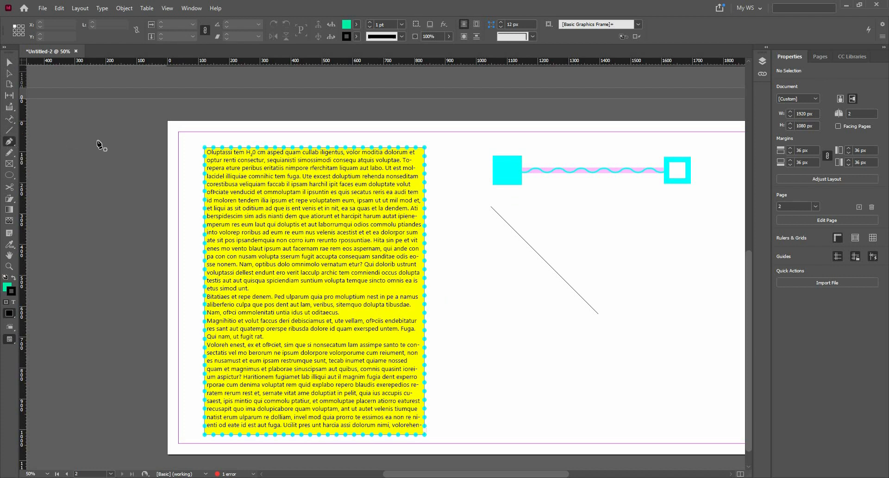
scroll(818, 84, down, 1)
click(820, 57)
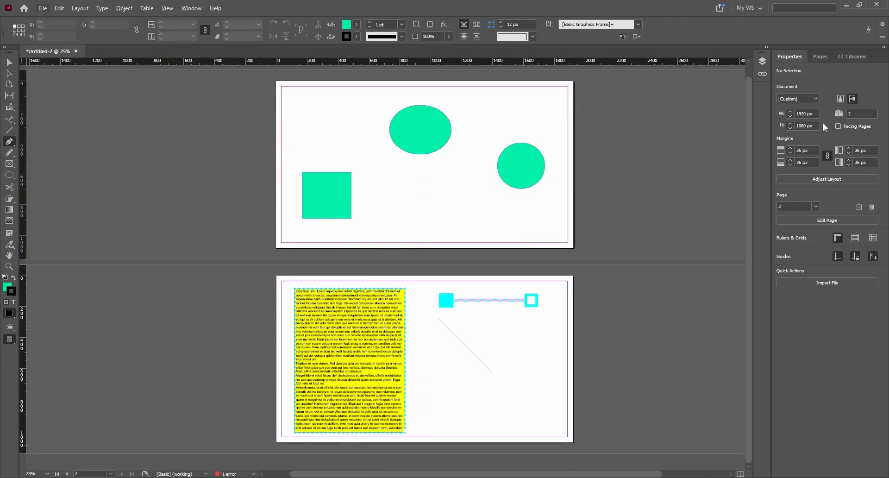
click(862, 472)
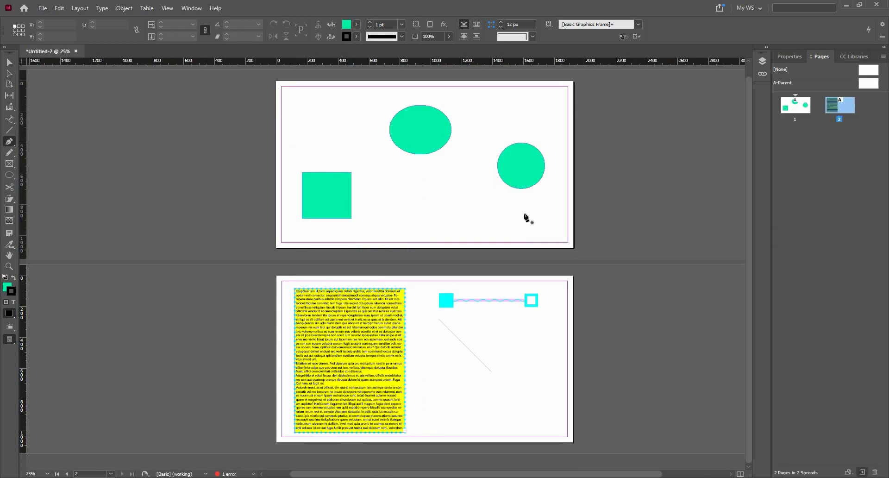
scroll(369, 294, up, 2)
scroll(347, 312, down, 2)
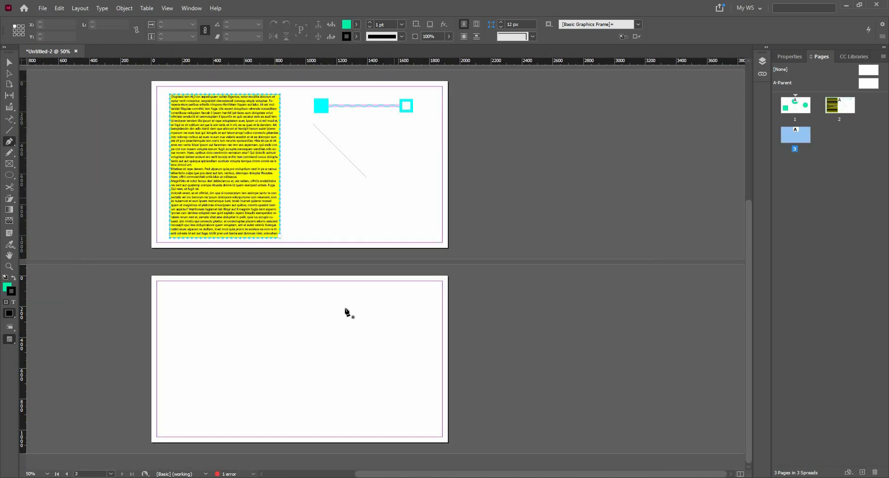
scroll(346, 311, up, 1)
key(ctrl+0)
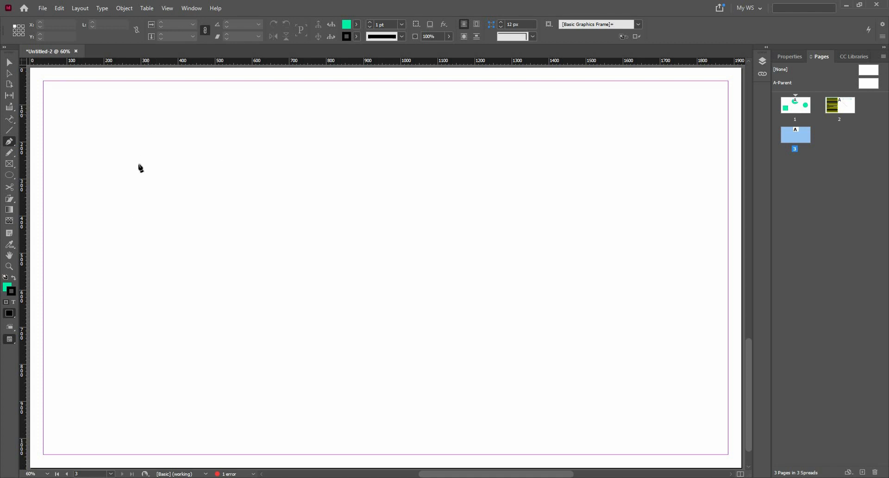
Step: Draw a closed five-sided polygon of straight segments, about 1159 × 919 px, on page 3 with the Pen tool
click(147, 113)
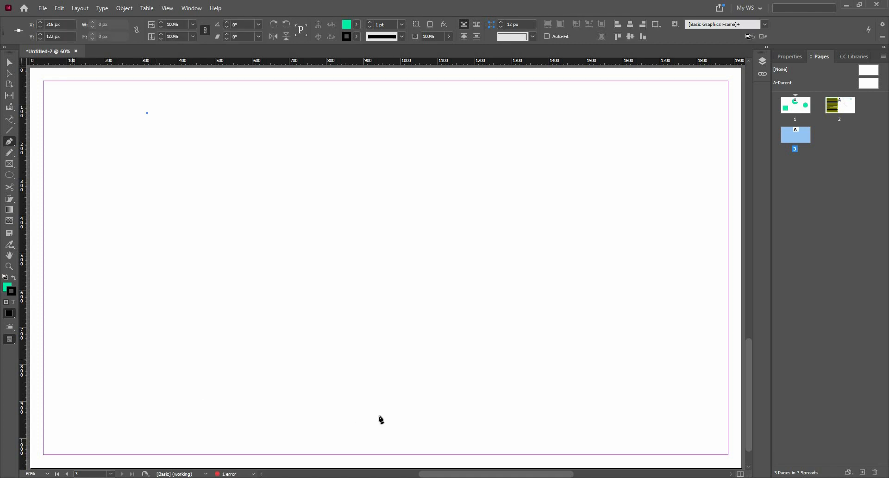
click(73, 358)
click(380, 413)
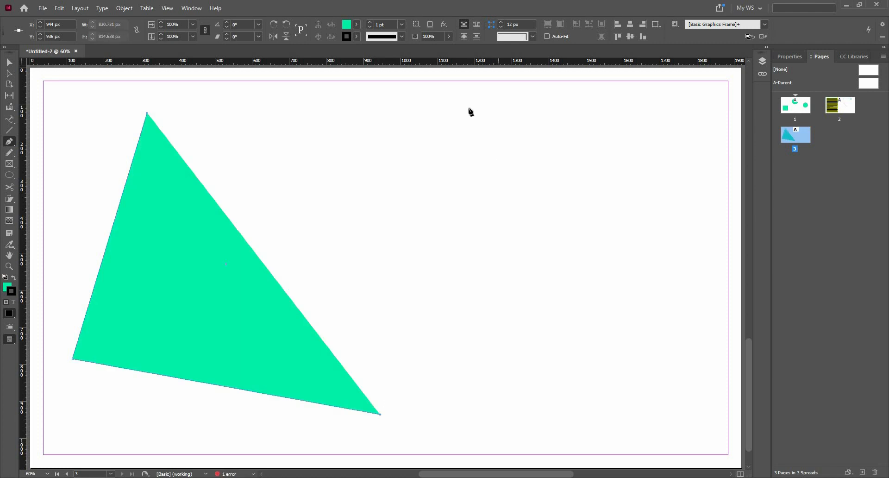
click(502, 192)
click(377, 74)
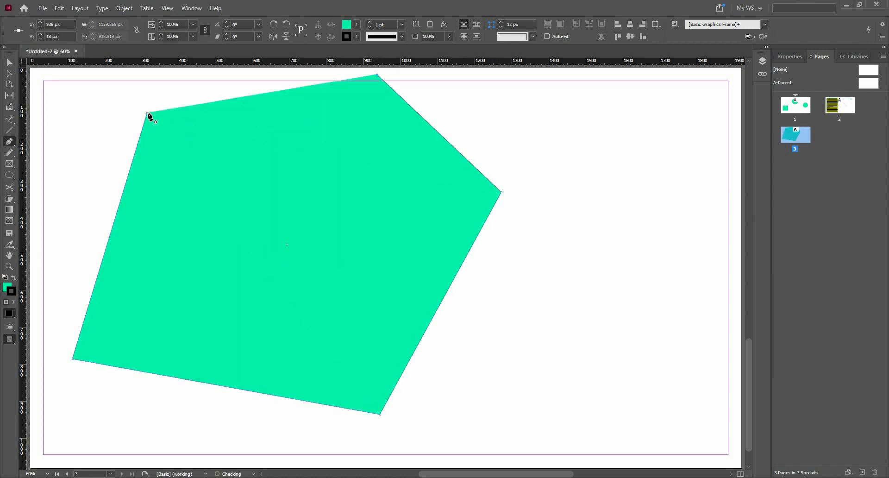
click(148, 113)
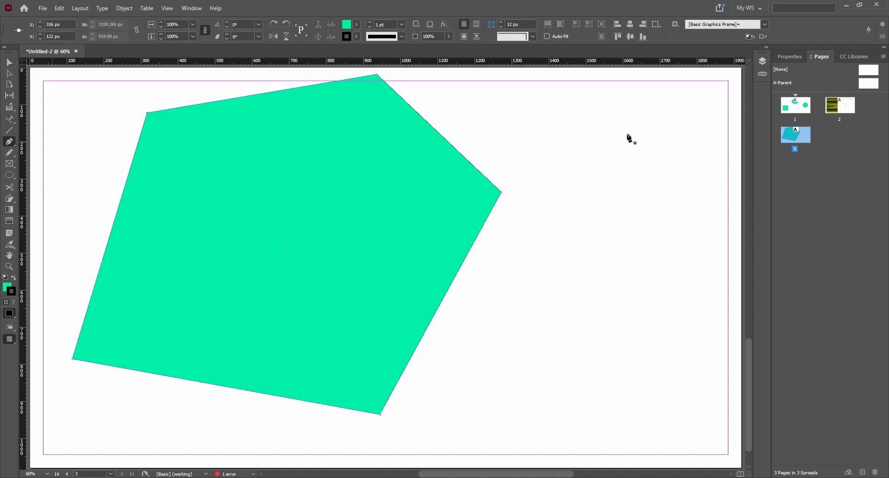
Step: Start a second path beside the polygon with one straight segment, followed by a curved segment ending at a smooth point
click(626, 111)
click(508, 262)
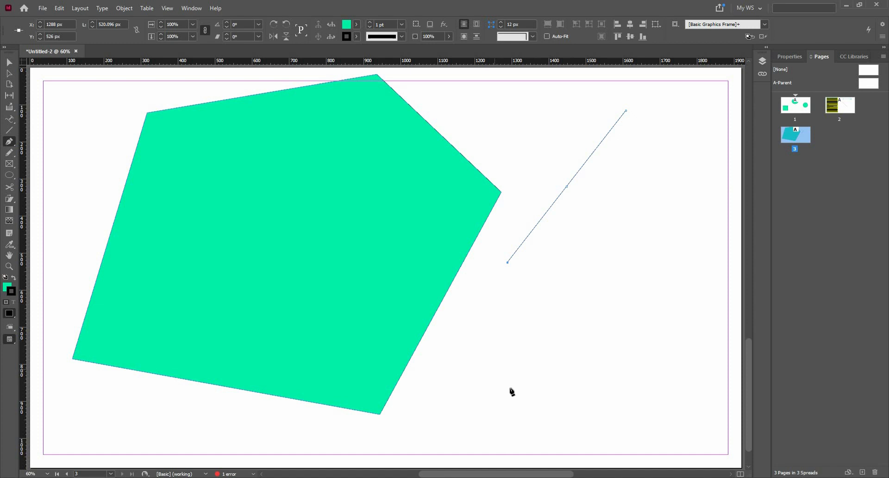
drag(510, 386, 555, 453)
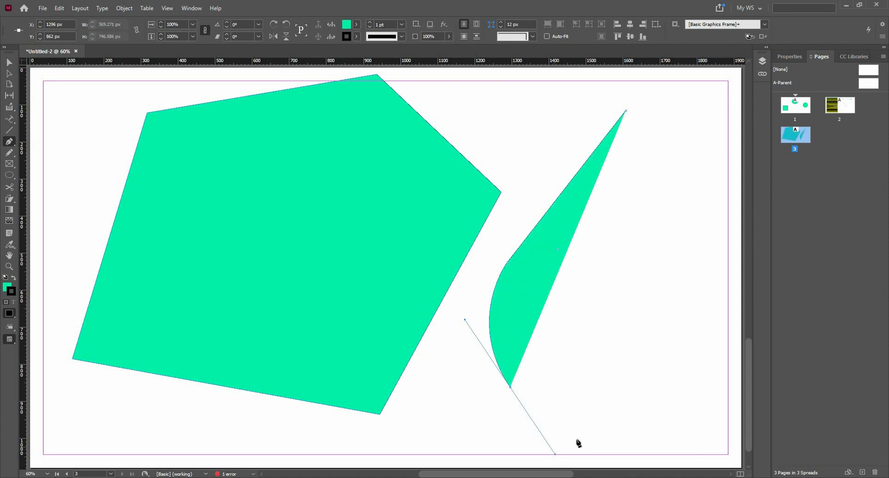
Step: Try extending the second path from its smooth point with a segment that keeps following the curve handle
click(510, 388)
key(ctrl+z)
click(683, 428)
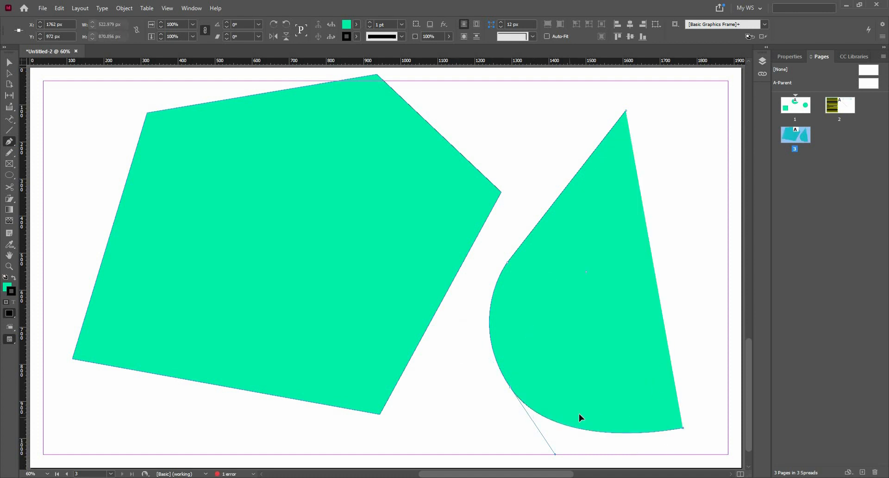
key(ctrl+z)
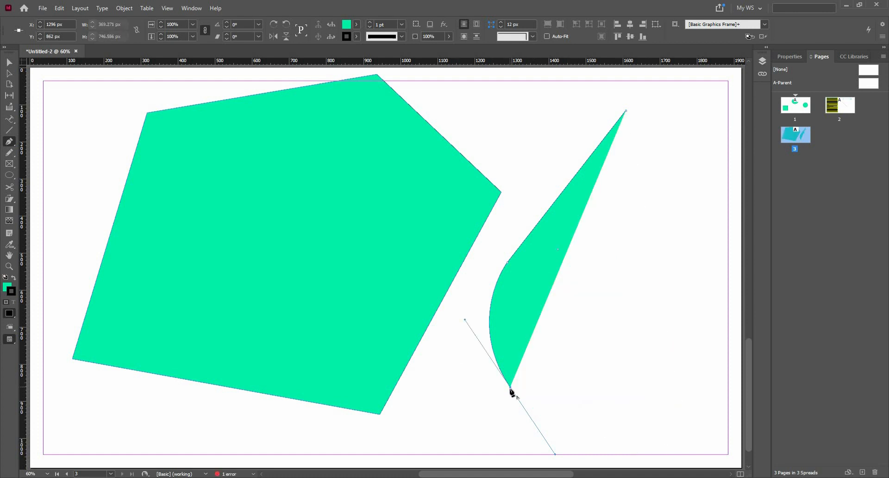
Step: Remove the smooth point's outgoing handle, try a straight segment from that point, and undo the segment
click(511, 387)
click(636, 444)
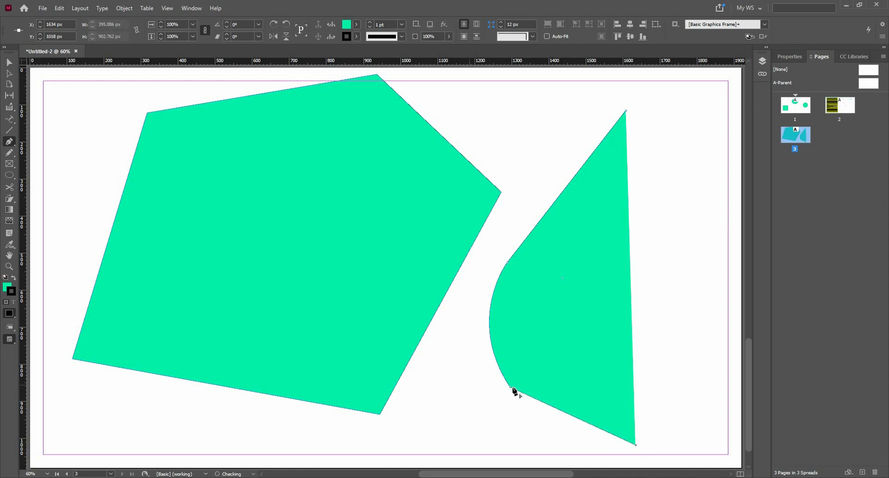
key(ctrl+z)
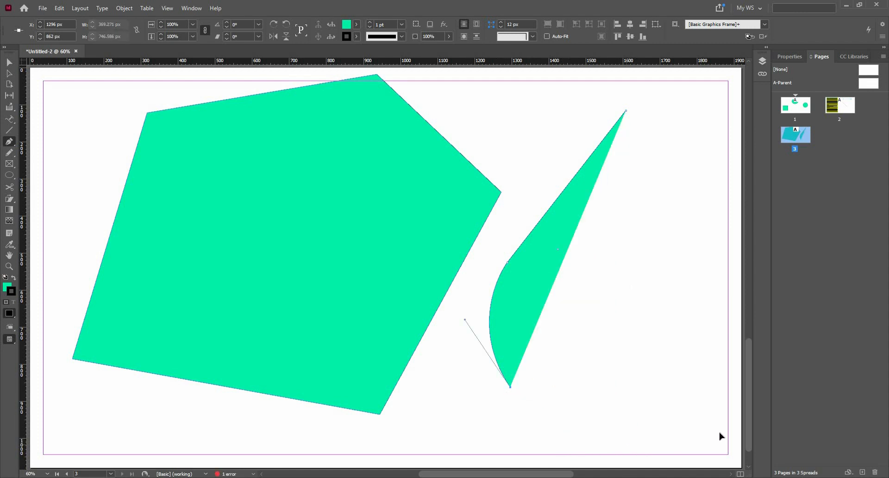
Step: Add a curved lower point, redirect its outgoing handle along the closing edge, close the path at its start point, and deselect it
drag(648, 441, 736, 428)
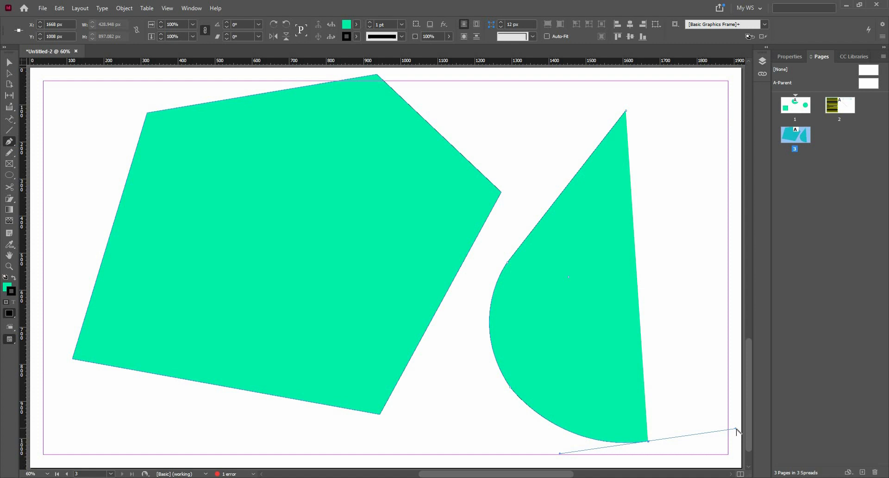
drag(736, 428, 632, 210)
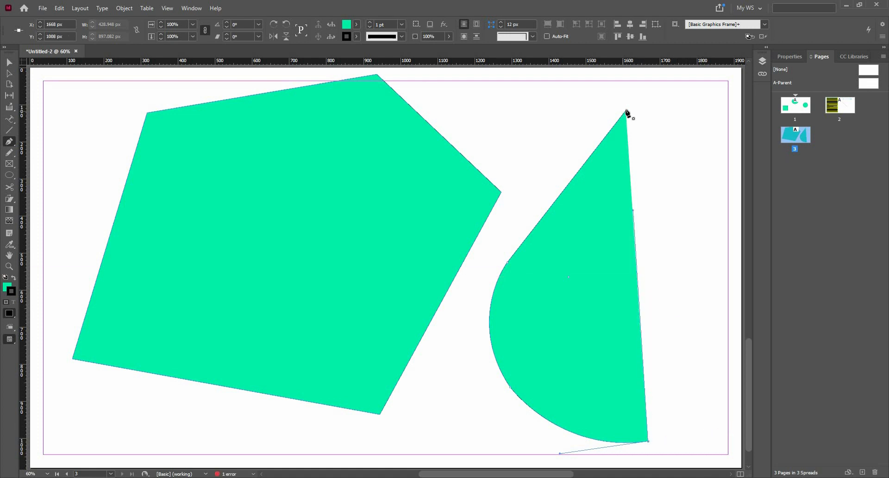
click(626, 111)
click(9, 62)
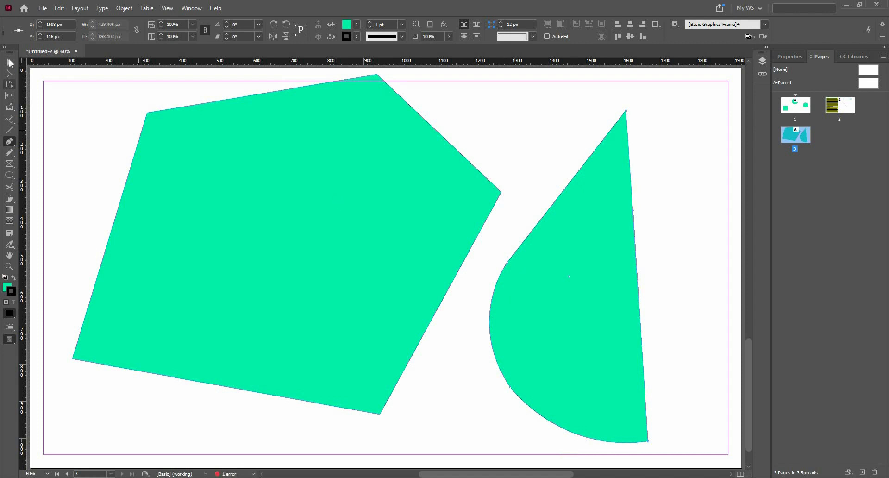
key(ctrl+shift+a)
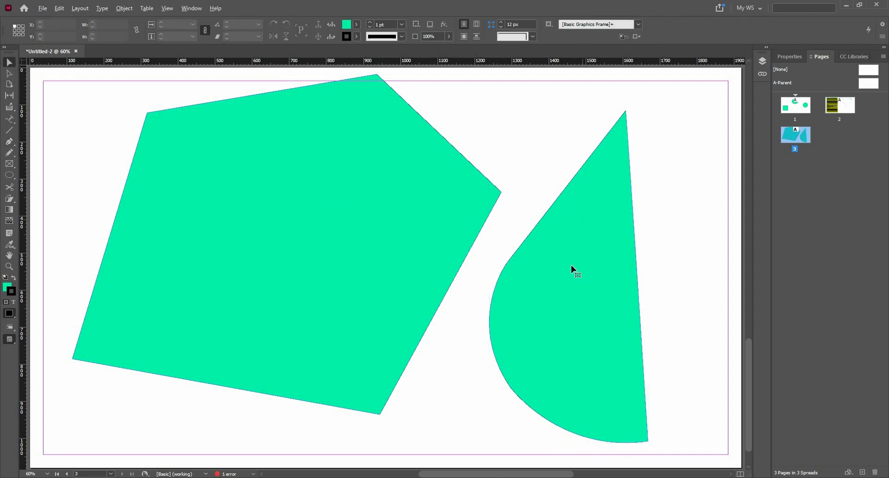
Step: Add anchor points to the second shape's two straight edges with the Add Anchor Point tool, pulling both edges into curves
scroll(571, 266, down, 1)
click(572, 310)
scroll(482, 262, up, 1)
click(303, 209)
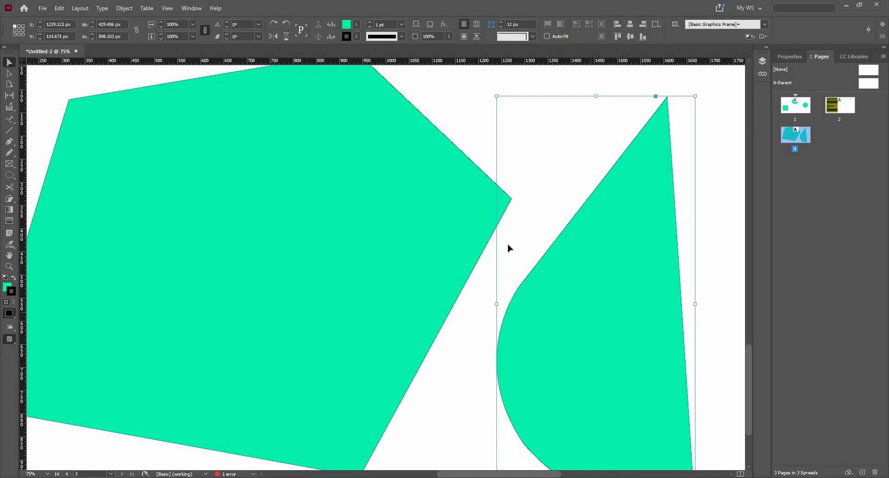
scroll(577, 321, down, 1)
click(605, 272)
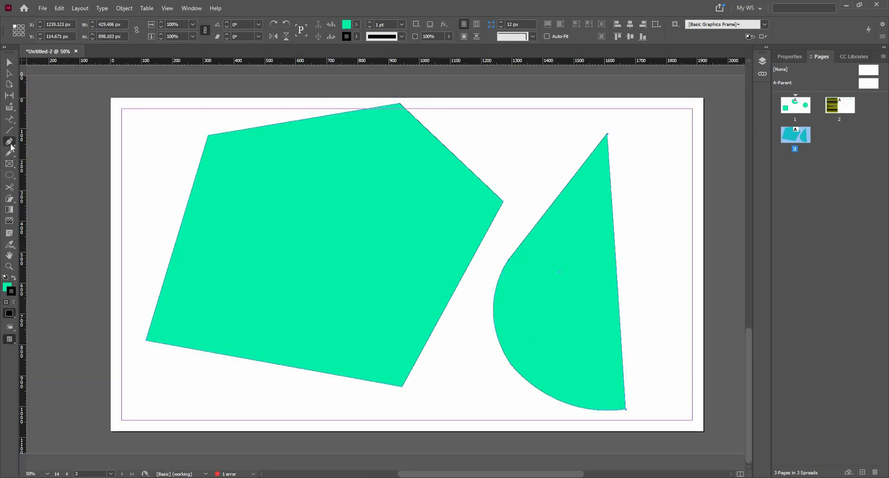
drag(9, 141, 62, 165)
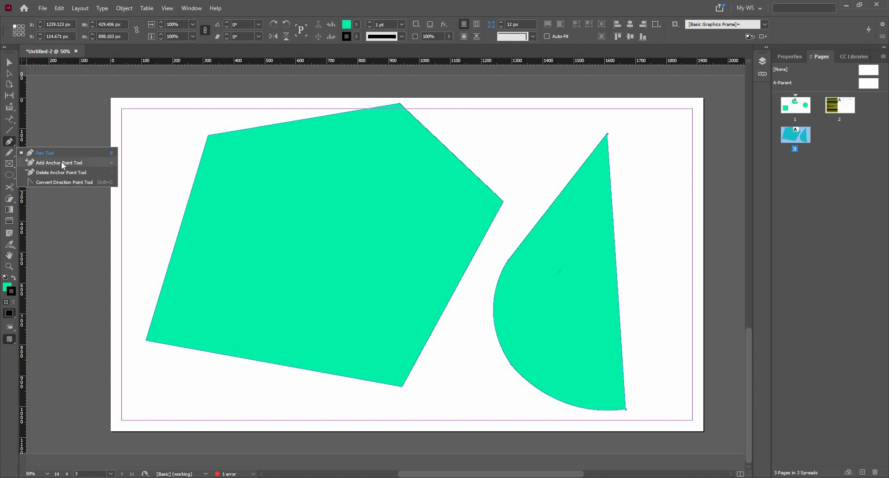
click(61, 162)
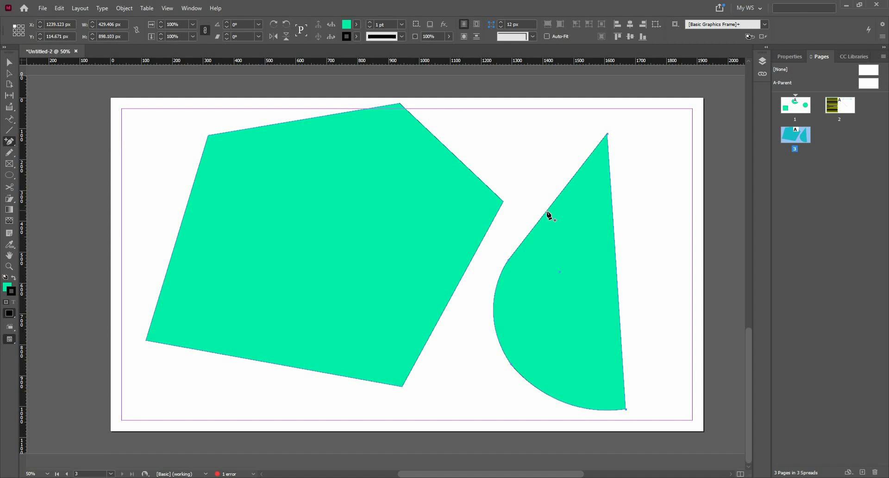
scroll(555, 205, up, 2)
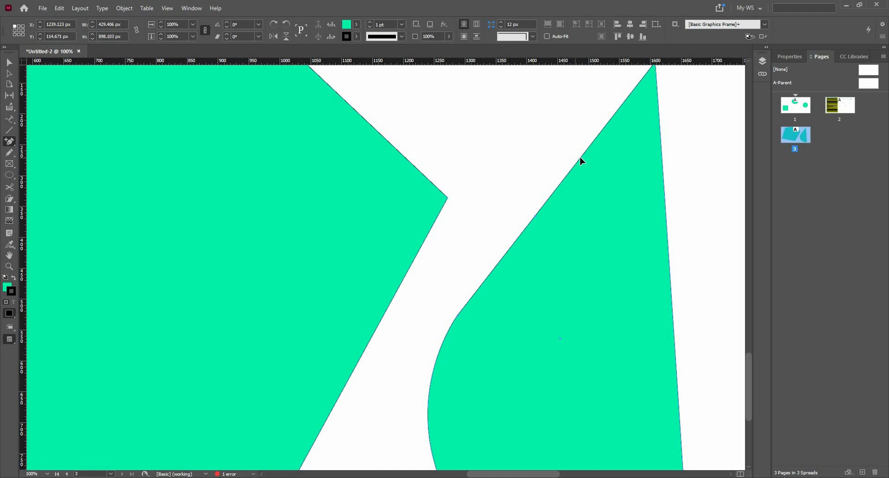
drag(581, 157, 573, 173)
scroll(534, 182, down, 1)
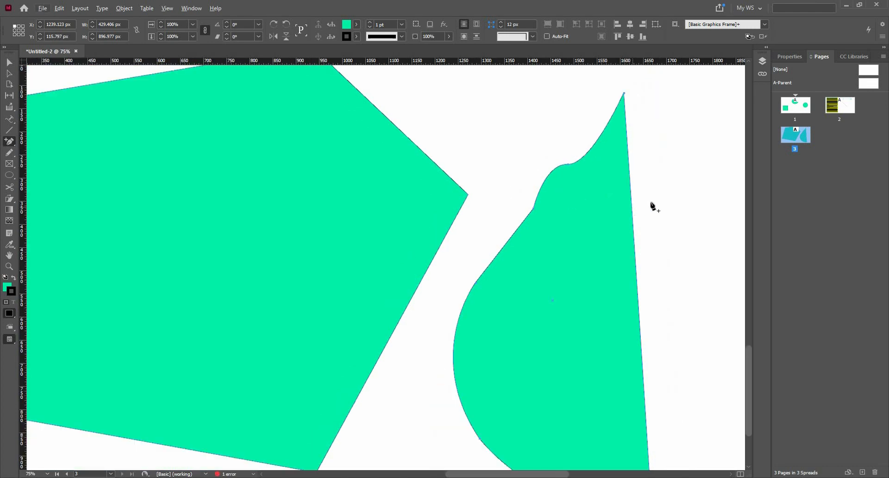
drag(635, 183, 587, 161)
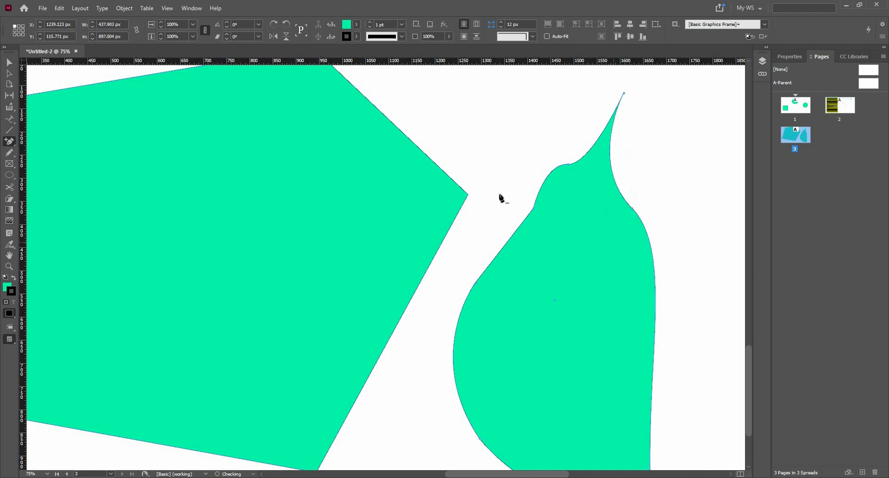
Step: Remove the added anchor points from both edges of the second shape with the Delete Anchor Point tool
scroll(501, 198, down, 2)
scroll(476, 369, up, 2)
drag(511, 161, 522, 201)
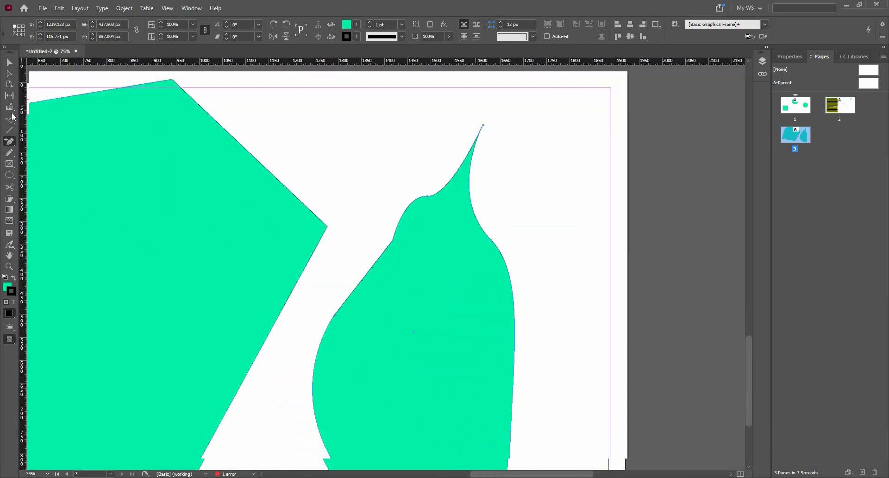
right_click(10, 144)
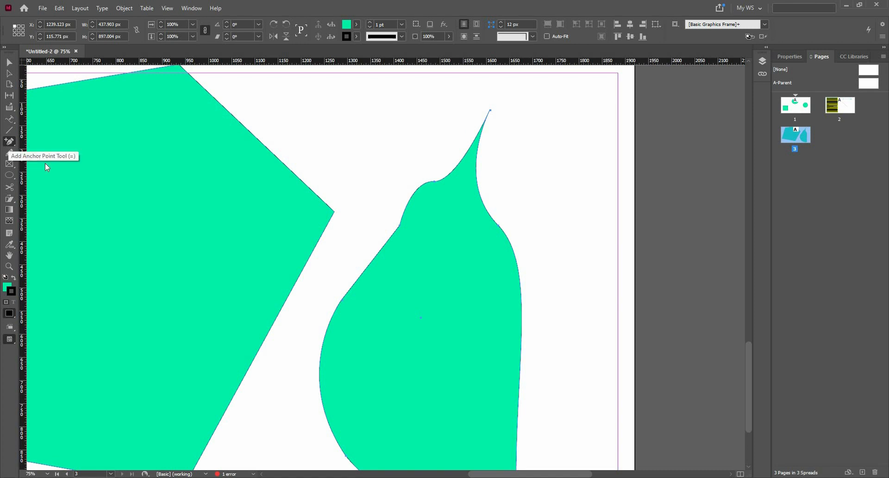
click(58, 173)
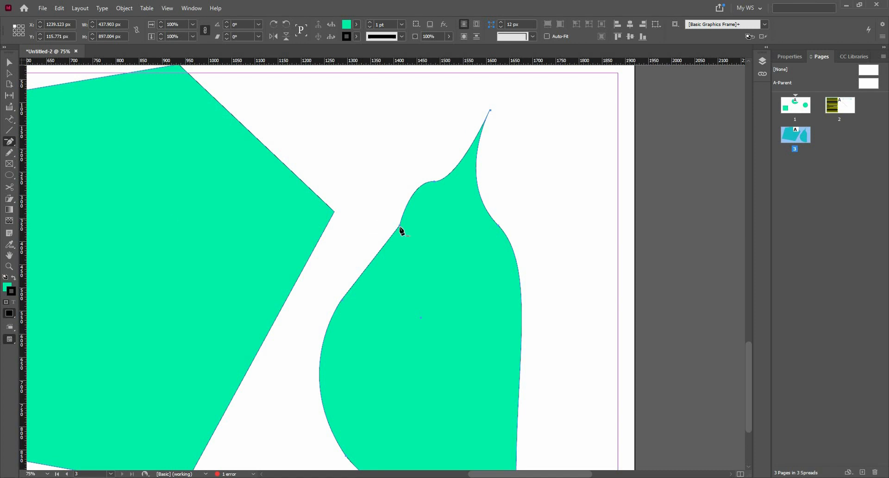
click(433, 182)
click(434, 181)
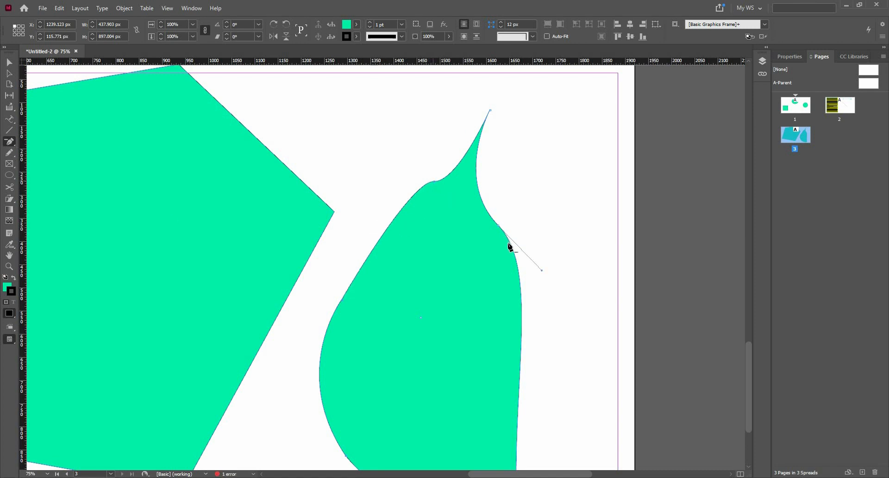
click(498, 226)
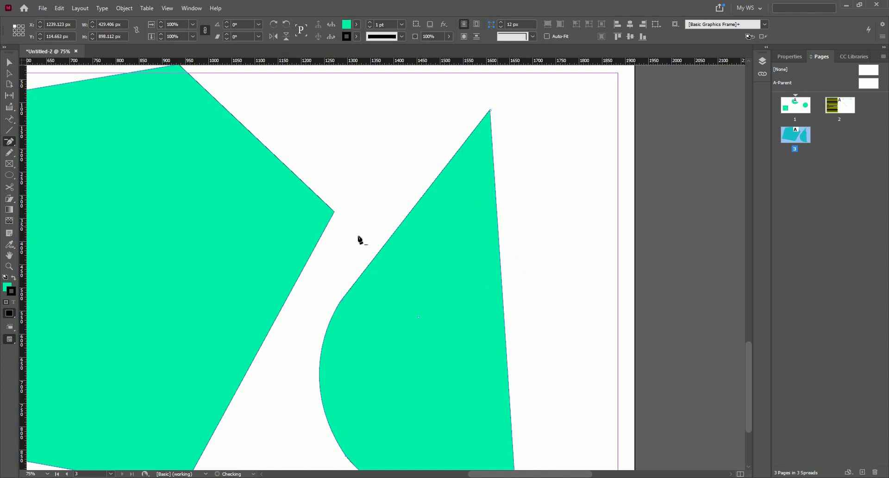
Step: Convert the large polygon's right corner on page 3 into a smooth curve with the Convert Direction Point tool
right_click(9, 141)
scroll(355, 303, down, 2)
scroll(445, 358, up, 2)
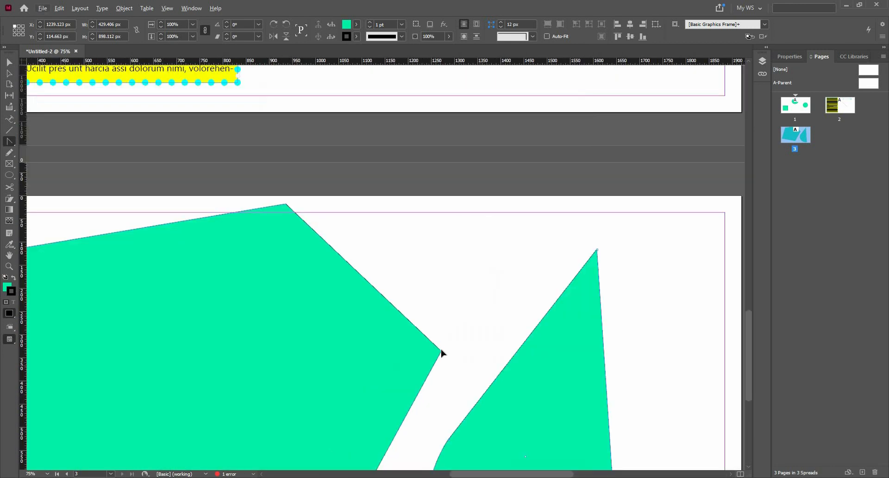
drag(441, 351, 429, 253)
scroll(348, 361, down, 2)
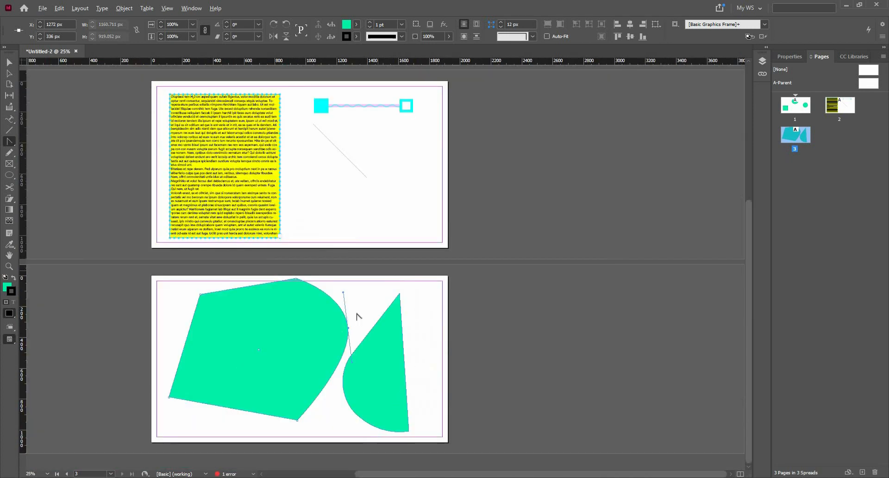
Step: Turn the polygon's curved right point back into a sharp corner
scroll(356, 311, up, 1)
scroll(354, 295, up, 1)
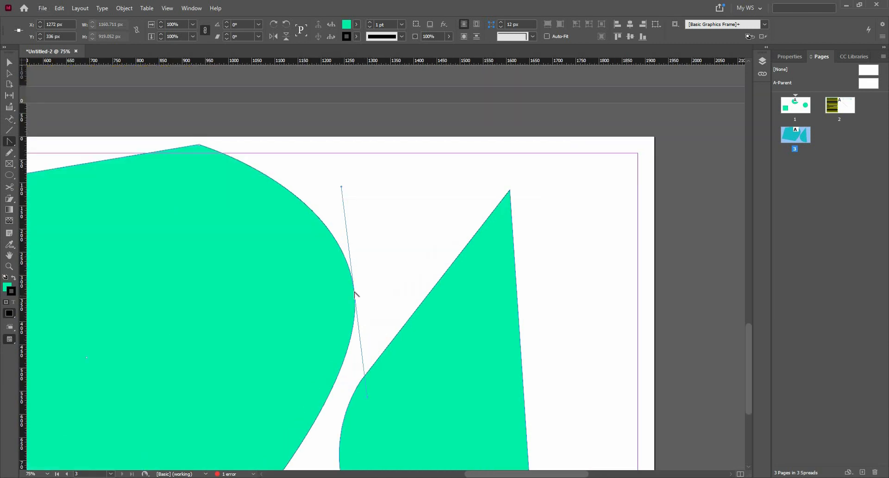
click(353, 293)
scroll(287, 299, down, 2)
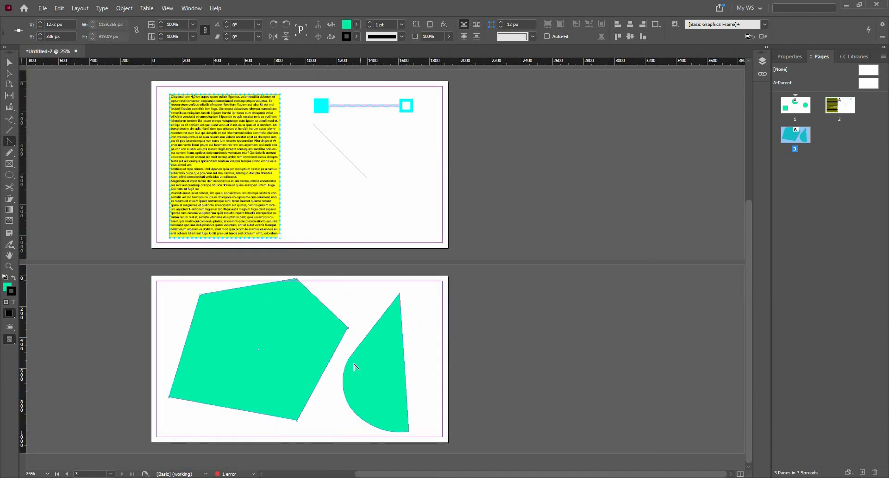
Step: Curve and reset the polygon's right corner once more, finally shaping it with a direction handle slanting up and to the right
scroll(355, 377, up, 1)
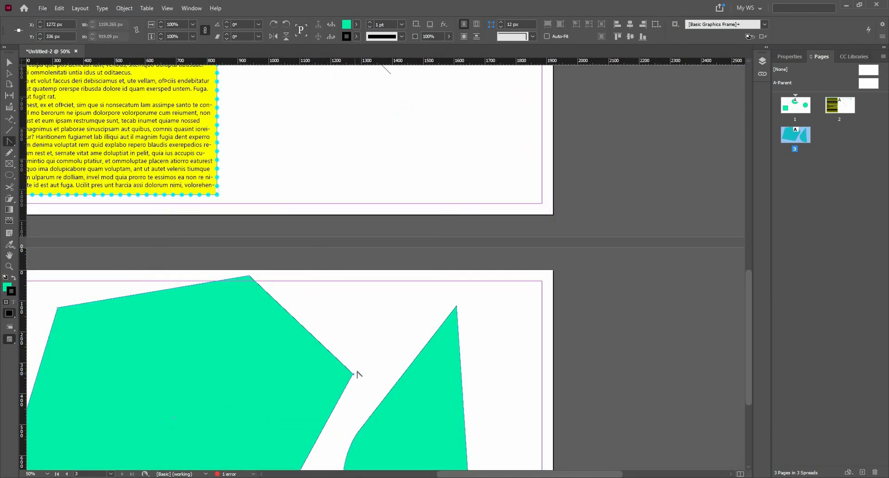
drag(353, 374, 350, 315)
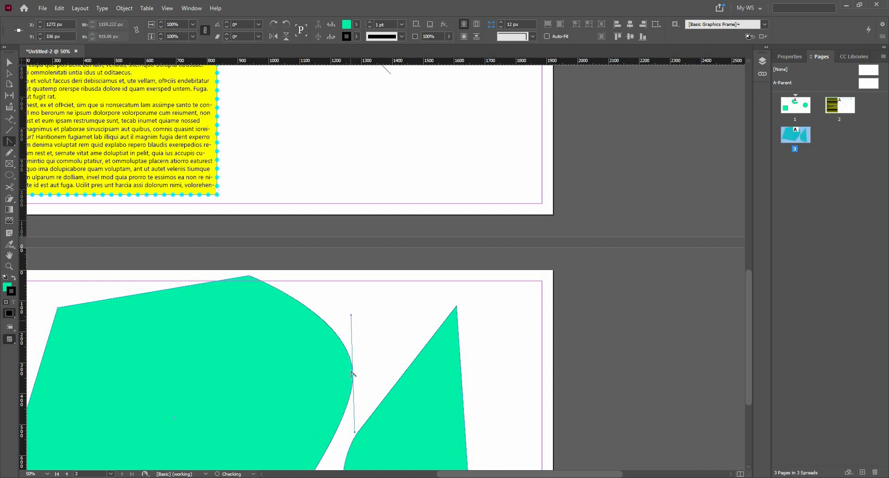
click(353, 374)
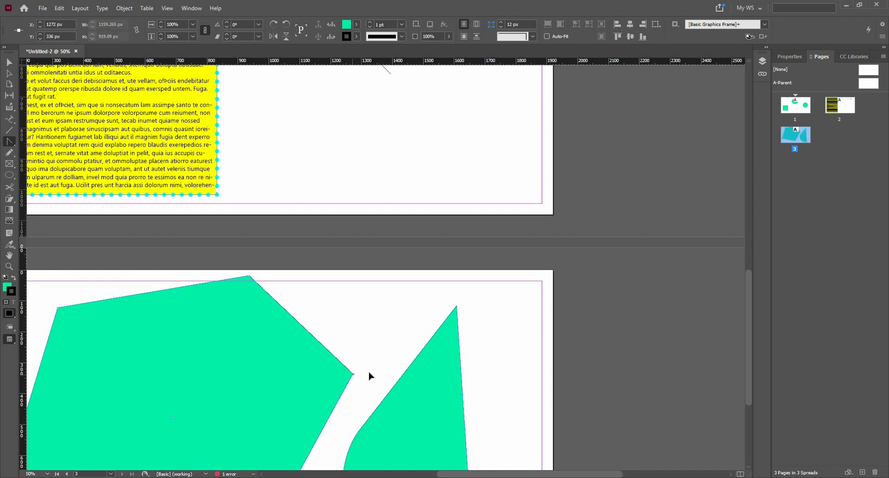
drag(354, 374, 383, 329)
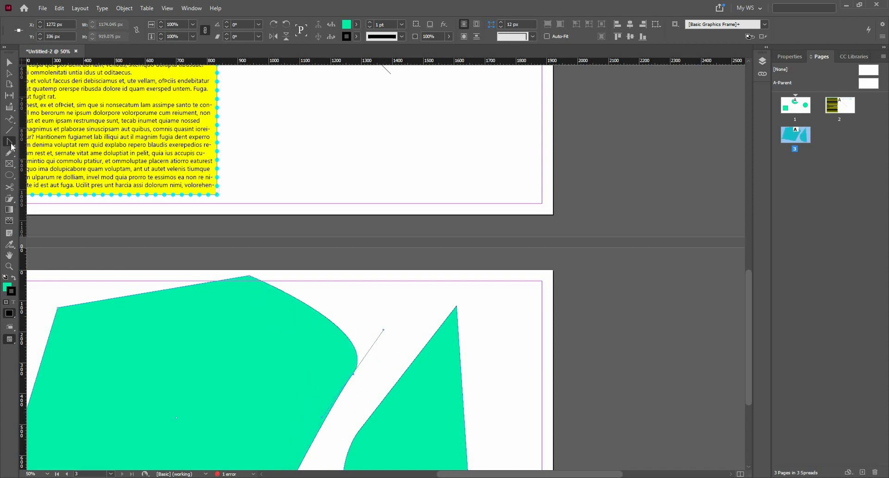
click(13, 147)
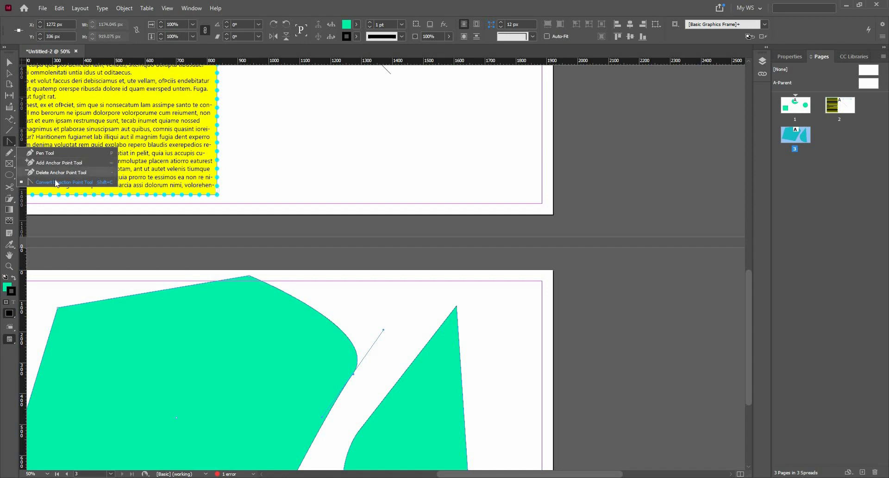
click(10, 155)
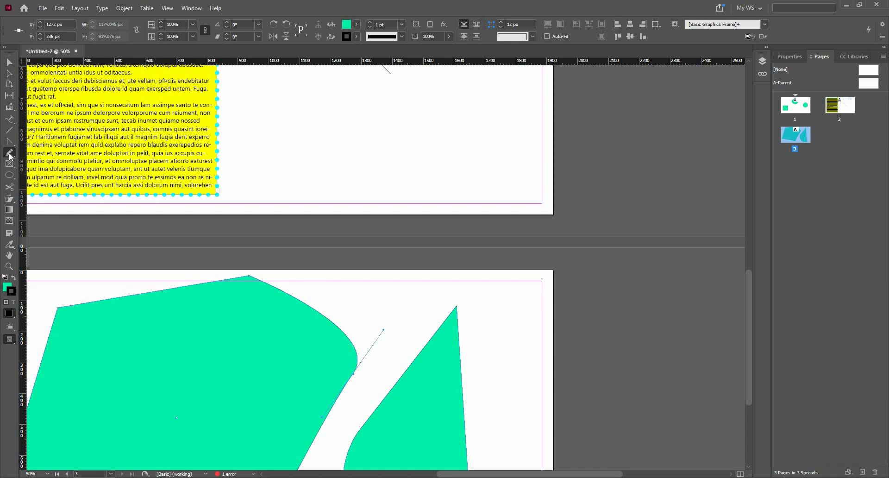
Step: Accept the Pencil tool's preferences and insert a blank page directly after page 2
click(10, 130)
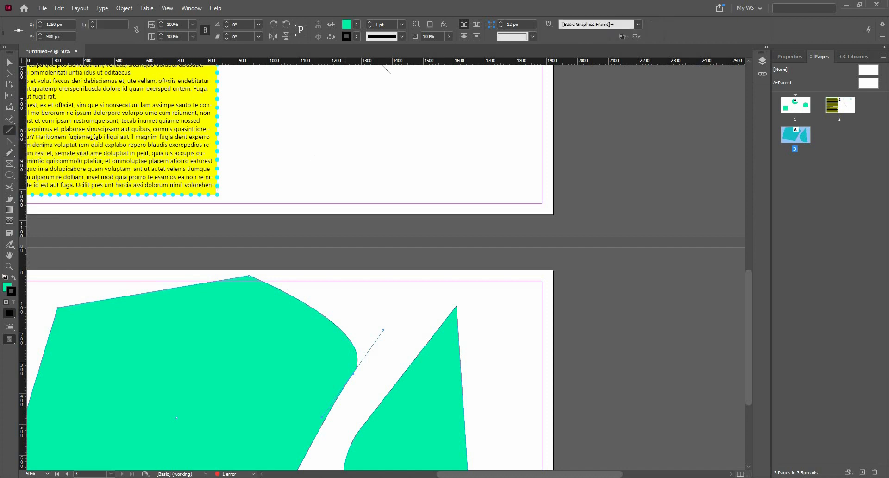
click(94, 138)
click(11, 155)
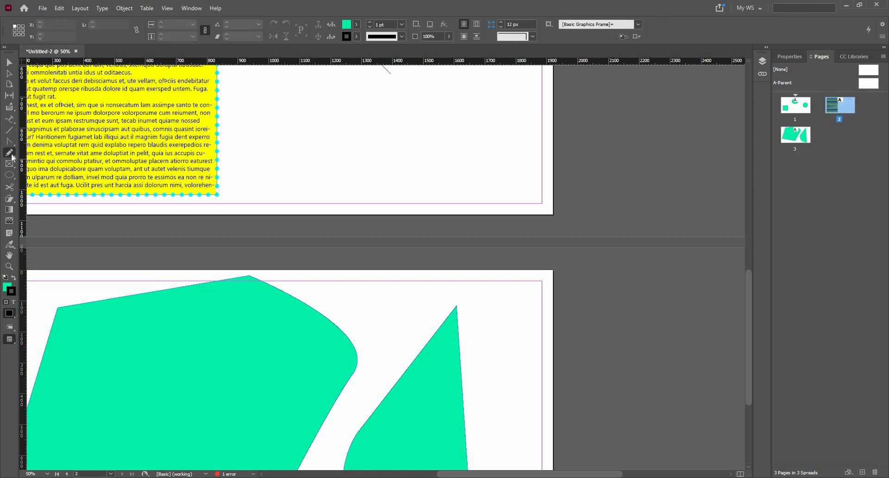
double_click(10, 154)
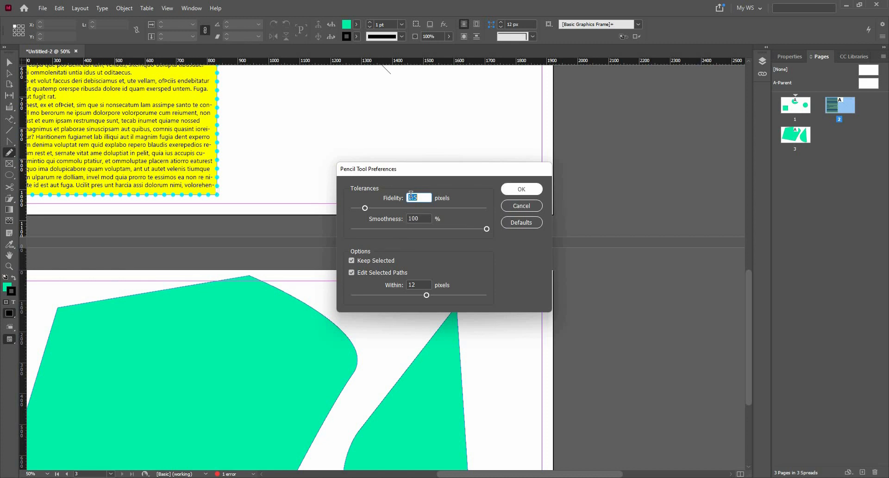
click(518, 194)
key(ctrl+shift+p)
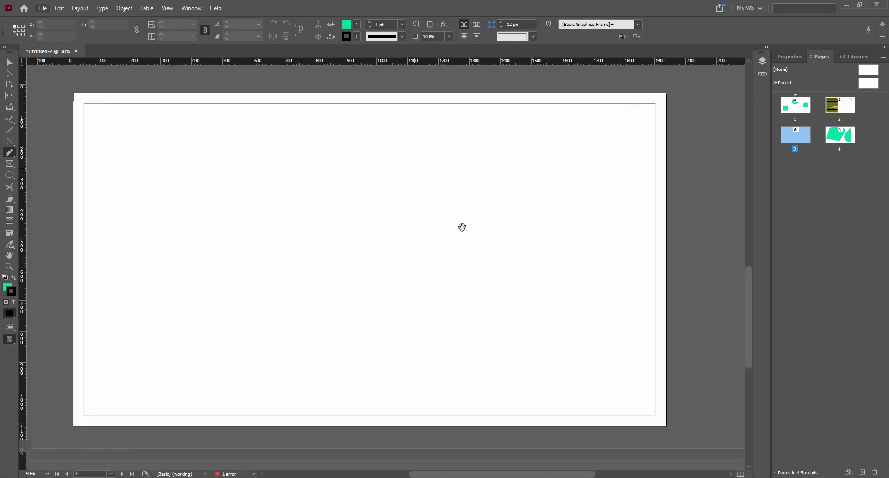
Step: Sketch a freehand cursive letter I about 148 px wide and 317 px high with the Pencil tool and set its fill to None
mouse_move(193, 177)
mouse_down()
mouse_move(172, 182)
mouse_move(167, 211)
mouse_move(199, 203)
mouse_move(193, 175)
mouse_up()
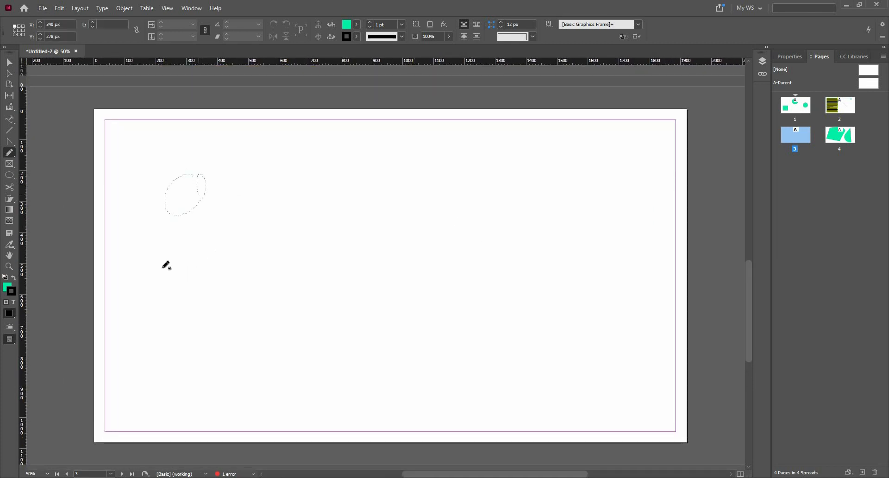
drag(163, 265, 161, 268)
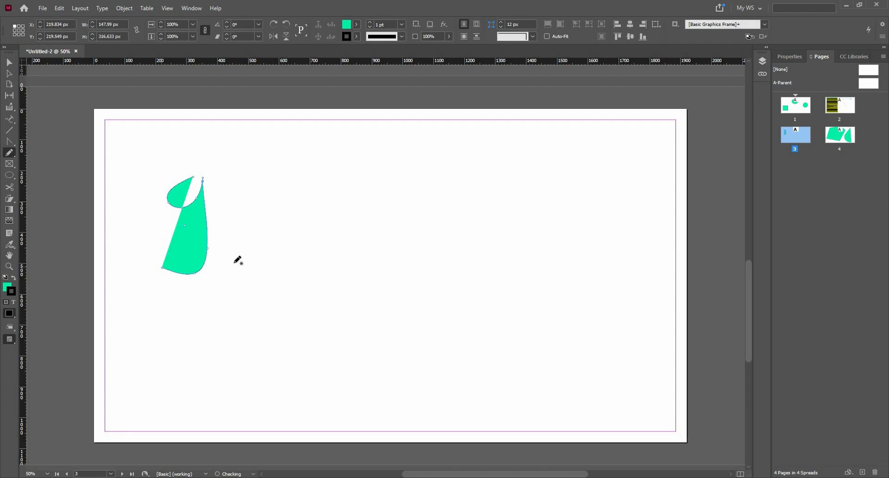
click(8, 288)
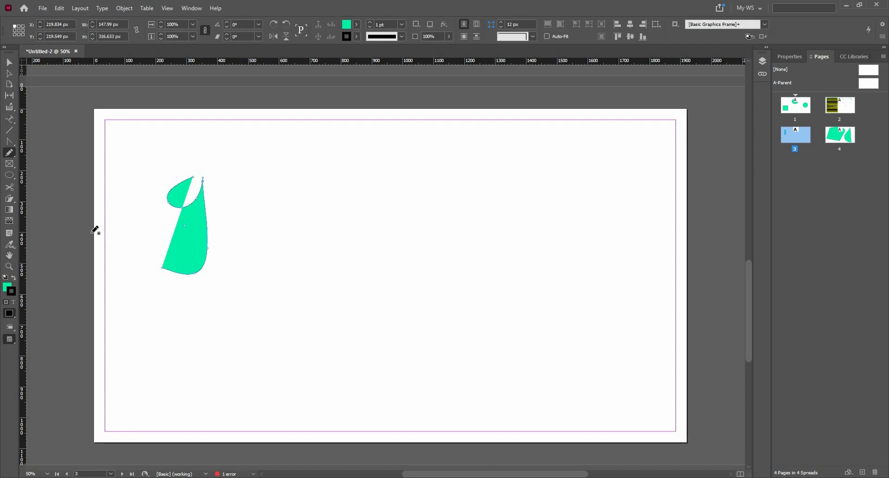
click(356, 25)
click(278, 53)
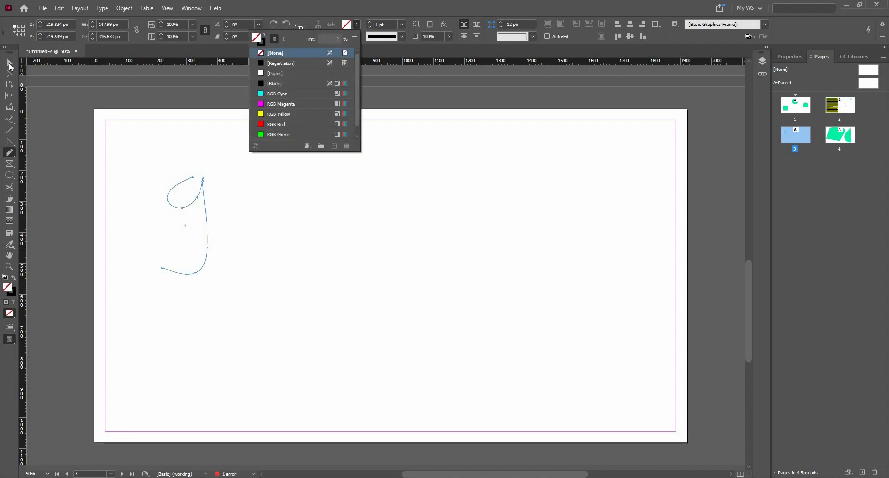
click(9, 63)
click(238, 191)
scroll(238, 191, up, 2)
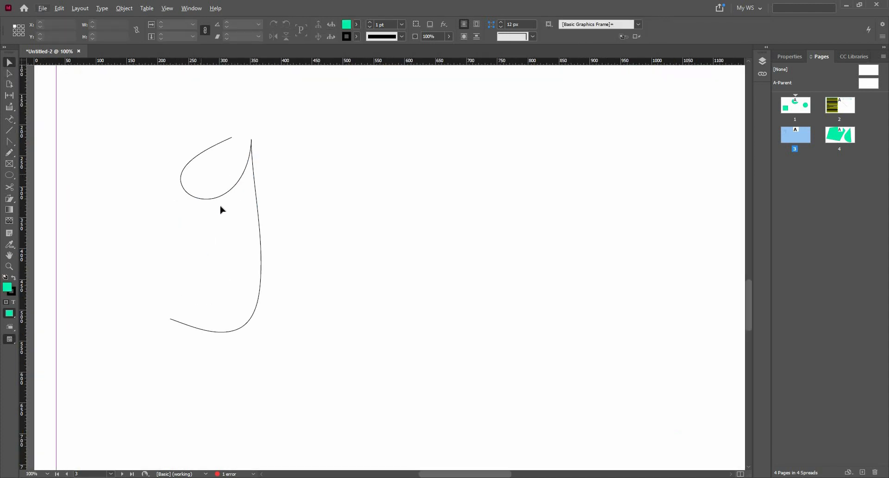
Step: Set the Pencil tool's fidelity to 8 pixels, keeping smoothness at 100%
key(ctrl+minus)
click(9, 154)
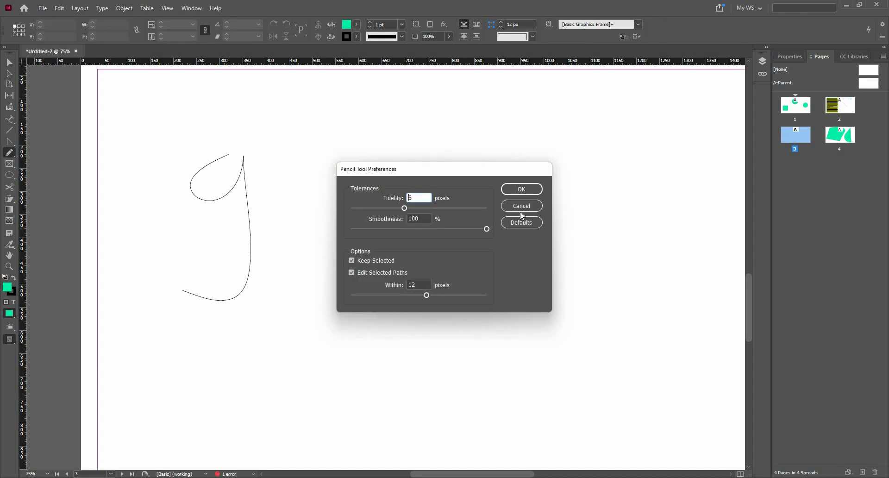
key(Return)
mouse_move(433, 141)
mouse_down()
mouse_move(394, 271)
mouse_move(254, 243)
mouse_up()
key(ctrl+z)
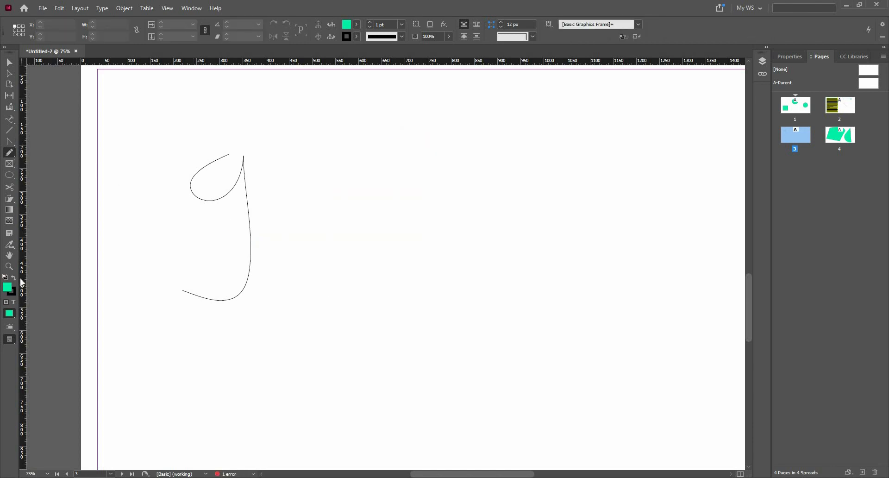
double_click(7, 287)
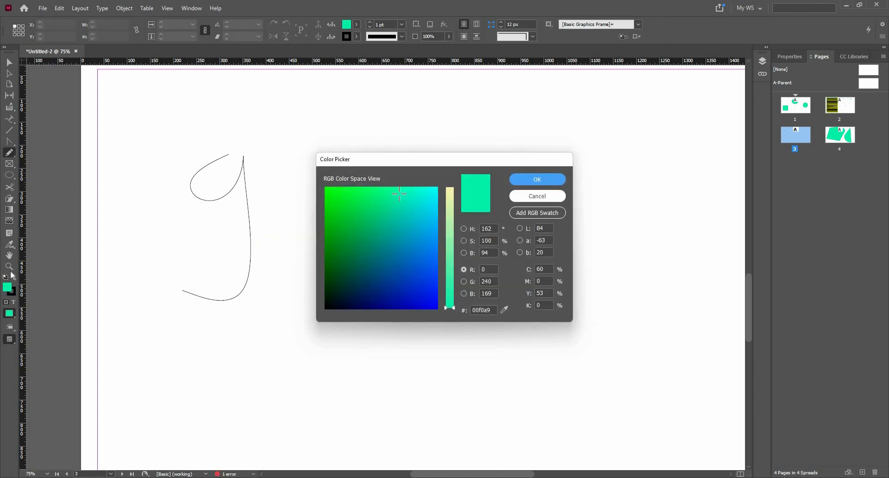
key(Escape)
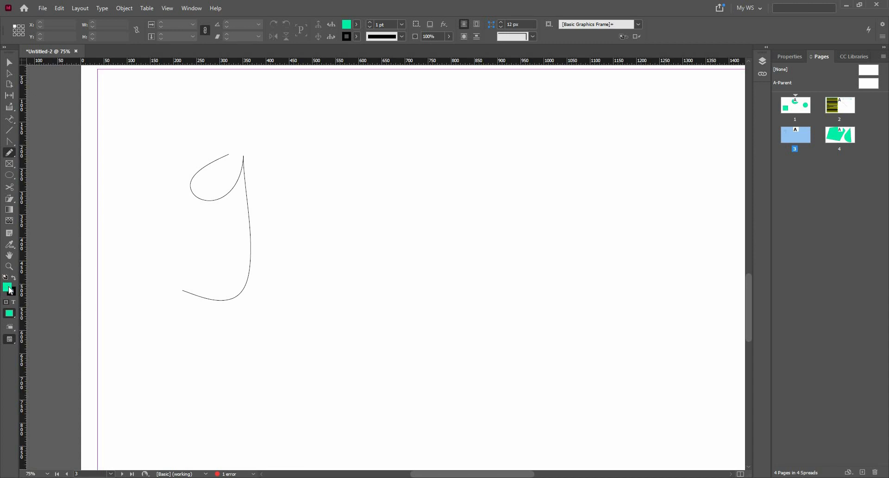
Step: Set the default fill to None and handwrite the remaining letters of "Indesign" beside the cursive I with the Pencil tool
click(9, 314)
drag(254, 244, 382, 304)
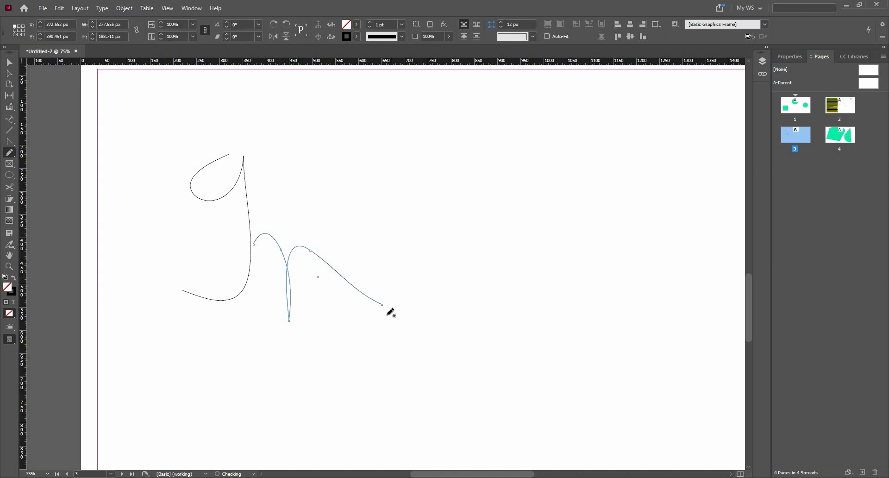
drag(461, 264, 468, 304)
mouse_move(496, 244)
mouse_down()
mouse_move(537, 296)
mouse_move(562, 263)
mouse_move(548, 237)
mouse_move(594, 293)
mouse_move(571, 313)
mouse_move(629, 241)
mouse_move(621, 261)
mouse_move(640, 284)
mouse_move(670, 236)
mouse_move(681, 246)
mouse_move(649, 259)
mouse_move(676, 272)
mouse_move(686, 244)
mouse_move(683, 318)
mouse_move(658, 340)
mouse_move(674, 288)
mouse_move(696, 261)
mouse_move(706, 291)
mouse_up()
mouse_move(756, 251)
mouse_down()
mouse_move(710, 252)
mouse_move(743, 255)
mouse_up()
drag(523, 179, 551, 217)
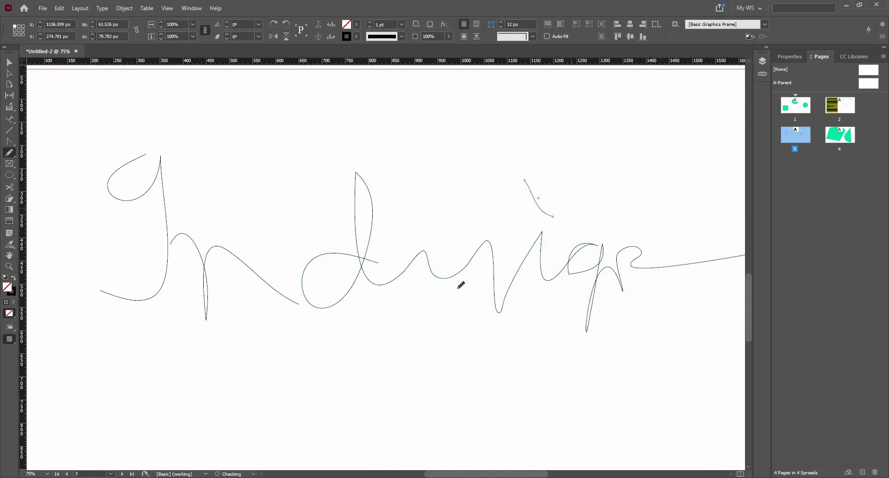
Step: Select all the handwritten strokes on page 3 with the Selection tool to review them, and clear the selection
key(ctrl+minus)
scroll(282, 295, down, 1)
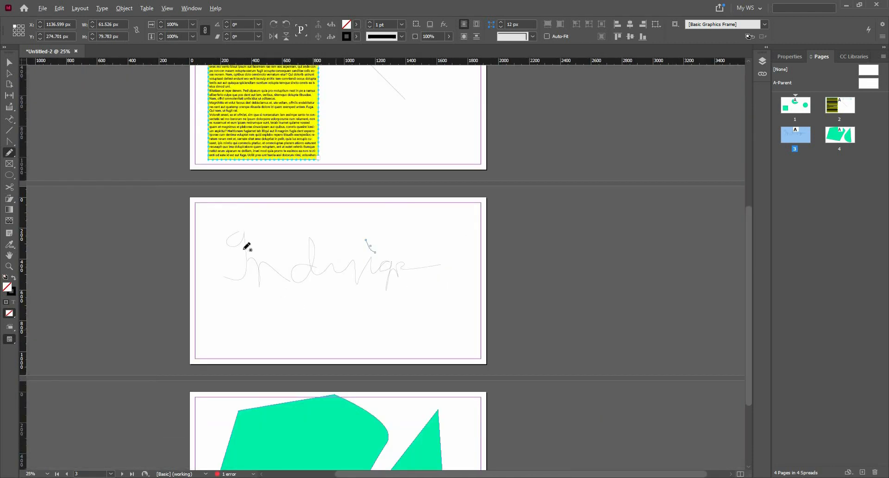
scroll(250, 245, up, 2)
key(v)
key(ctrl+minus)
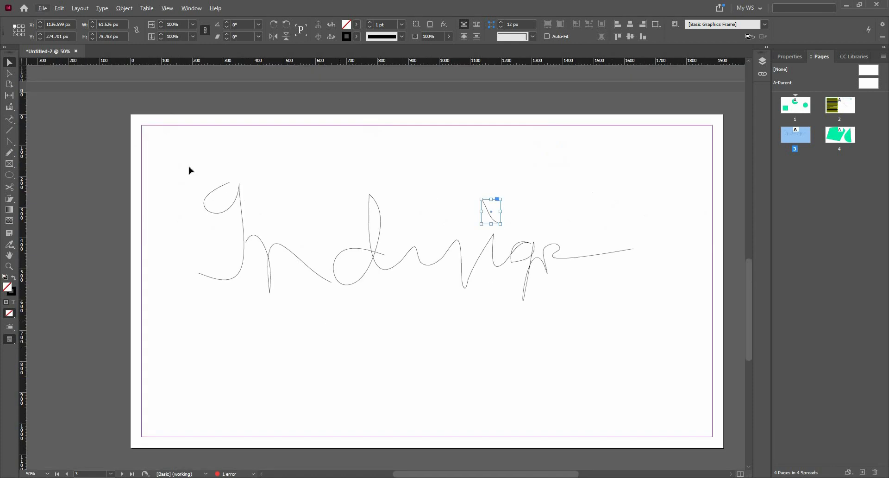
click(650, 322)
drag(185, 153, 644, 317)
click(160, 218)
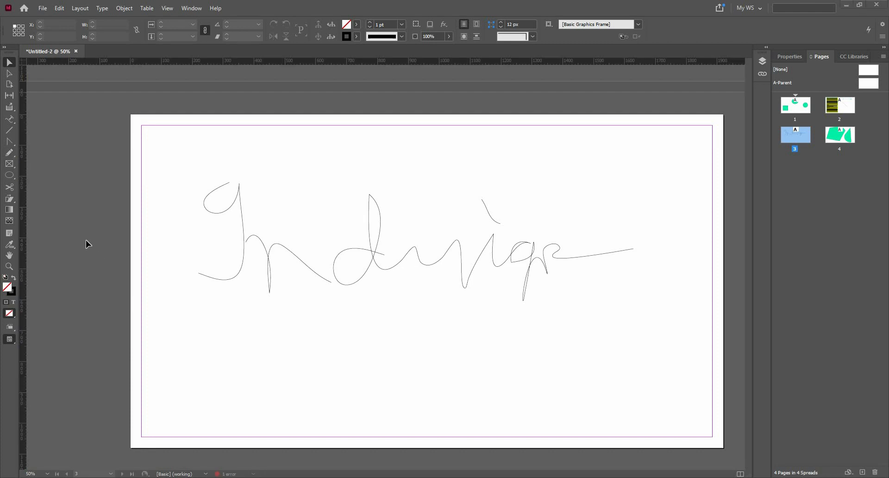
Step: Set the Pencil tool's fidelity to 19 pixels, leaving the smoothness at 100%
click(14, 152)
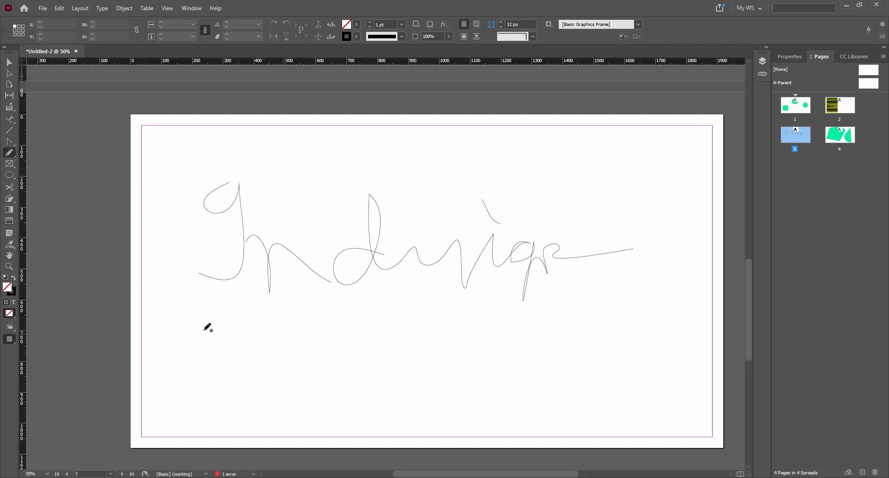
right_click(11, 154)
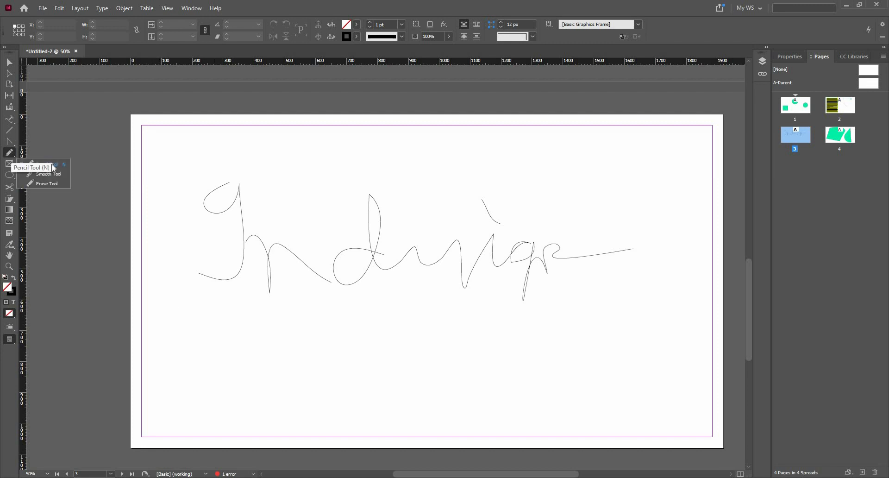
double_click(9, 152)
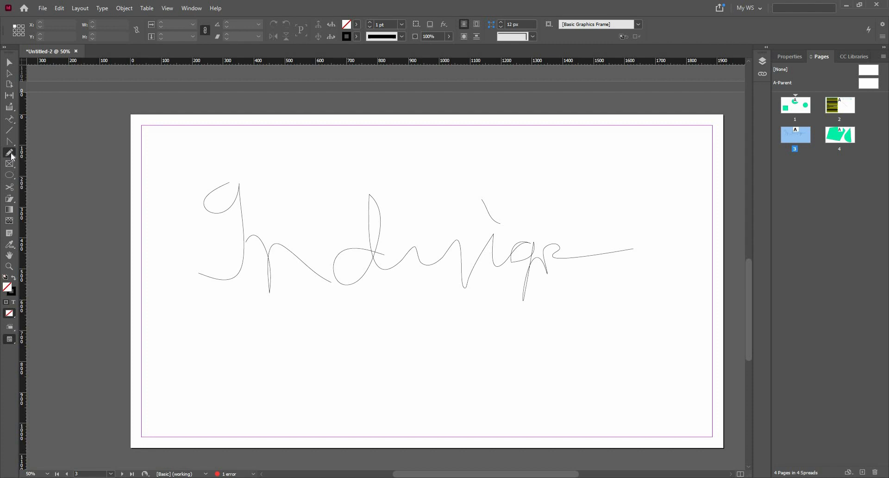
text(19)
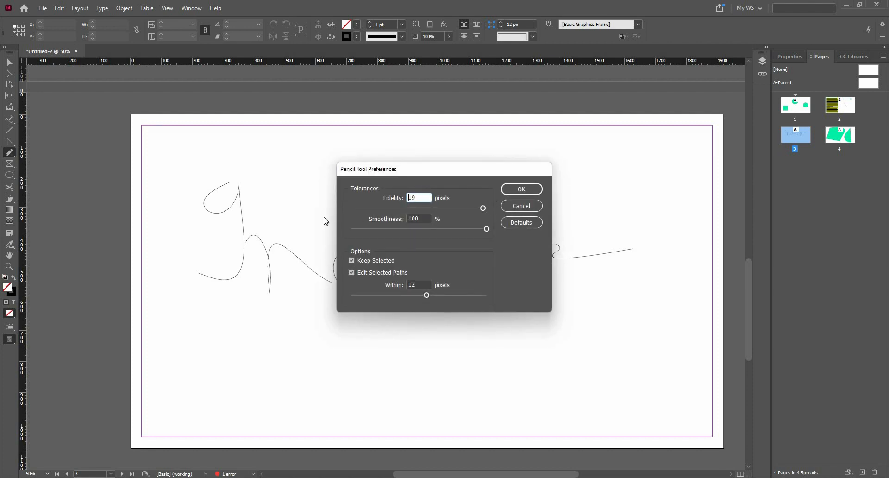
click(511, 186)
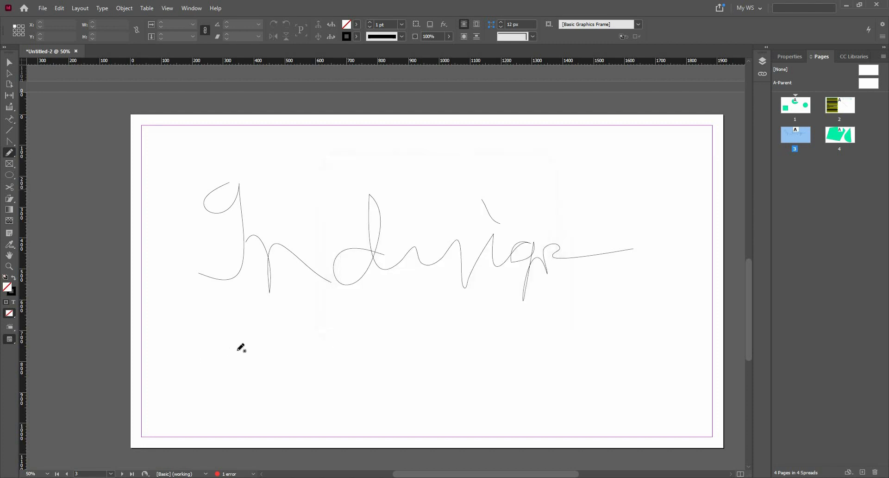
Step: Draw a freehand letter A about 241 px wide and 262 px high below the start of the handwritten word
mouse_move(256, 324)
mouse_down()
mouse_move(283, 389)
mouse_move(274, 352)
mouse_move(218, 370)
mouse_up()
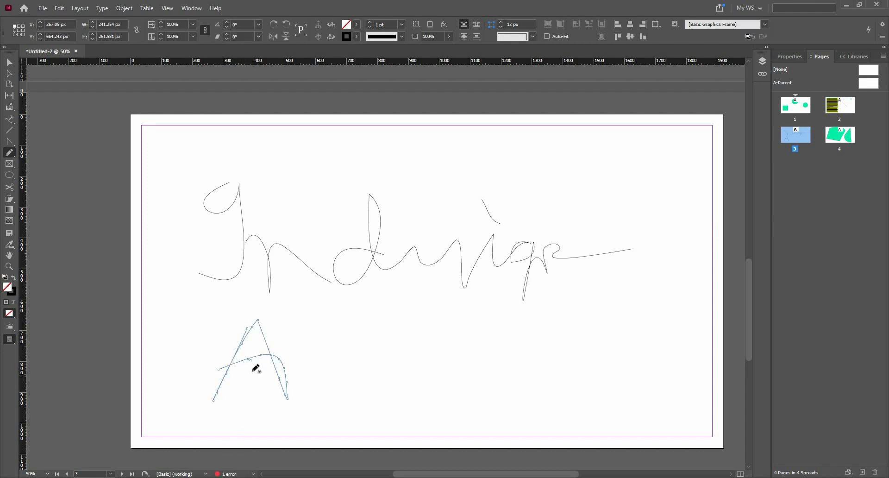
scroll(249, 369, up, 3)
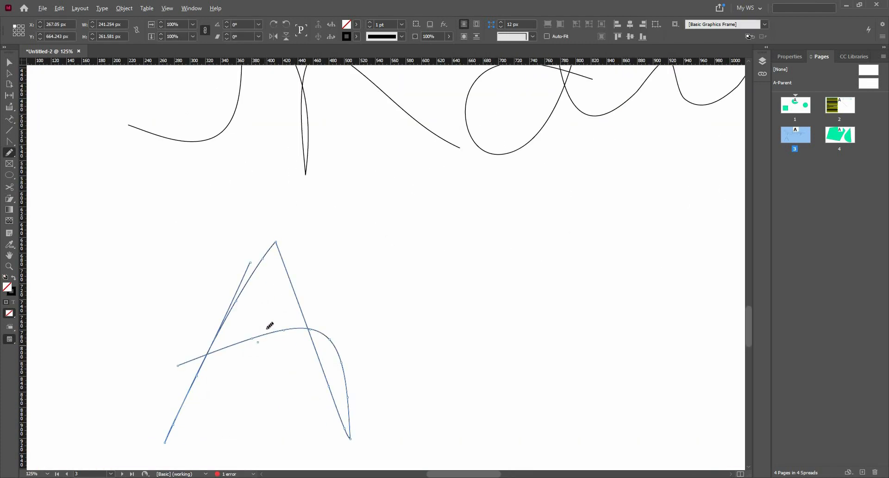
Step: Handwrite the letters n, d, e, s, i, g and n after the freehand A with the Pencil tool
scroll(270, 326, down, 4)
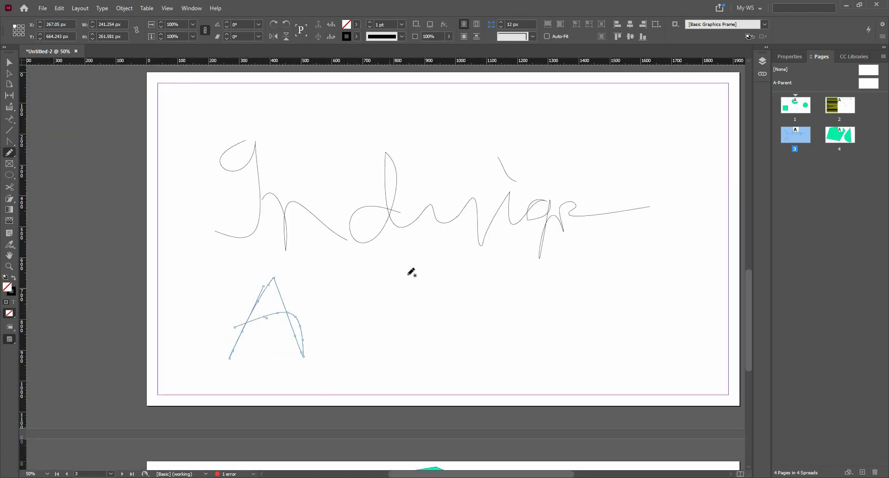
drag(411, 272, 409, 270)
mouse_move(391, 322)
mouse_down()
mouse_move(417, 353)
mouse_move(434, 311)
mouse_move(453, 345)
mouse_up()
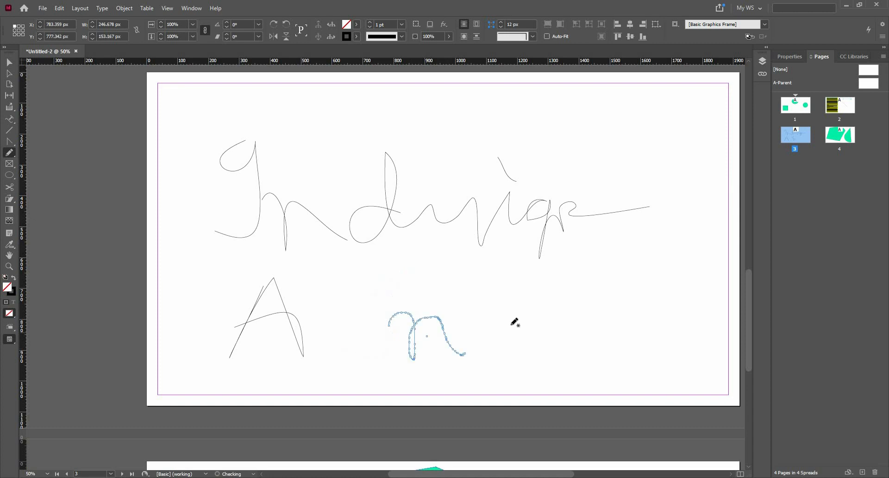
drag(509, 323, 510, 280)
drag(566, 359, 557, 368)
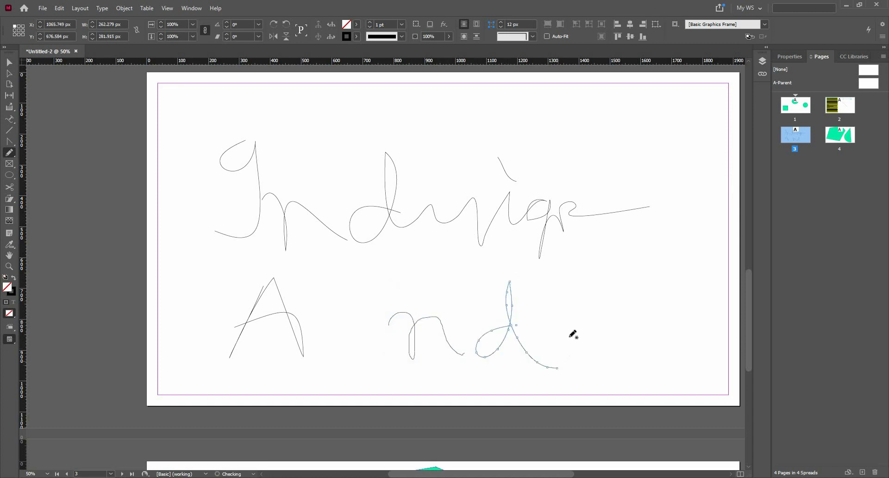
mouse_move(554, 335)
mouse_down()
mouse_move(571, 321)
mouse_move(546, 349)
mouse_move(593, 360)
mouse_up()
mouse_move(629, 310)
mouse_down()
mouse_move(604, 363)
mouse_move(612, 350)
mouse_move(666, 332)
mouse_move(657, 292)
mouse_move(688, 396)
mouse_move(675, 354)
mouse_move(711, 320)
mouse_up()
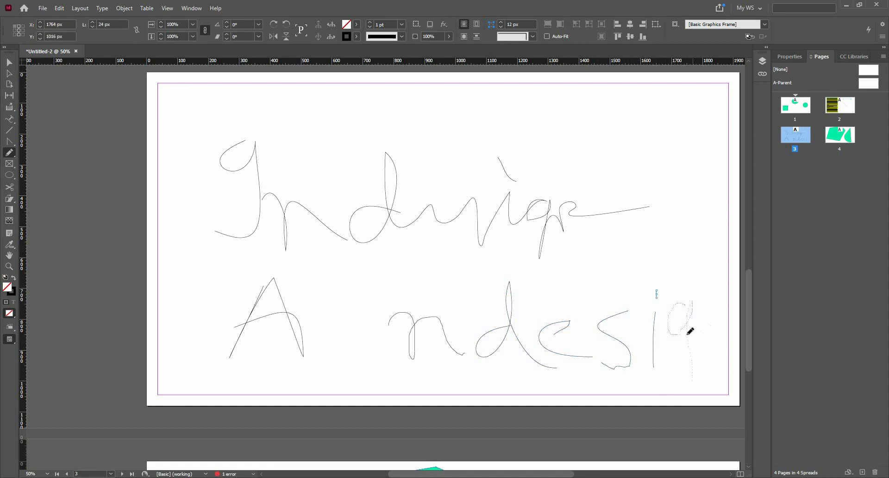
drag(686, 352, 569, 380)
mouse_move(602, 328)
mouse_down()
mouse_move(616, 368)
mouse_move(630, 341)
mouse_move(680, 341)
mouse_up()
Step: Examine the curve smoothness of the lower handwritten letters up close and compare it with the upper word
scroll(630, 358, up, 4)
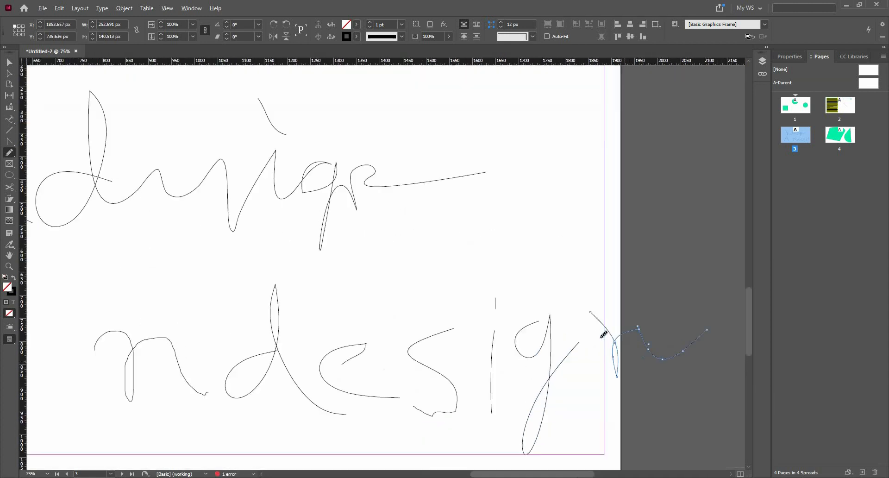
scroll(580, 328, down, 5)
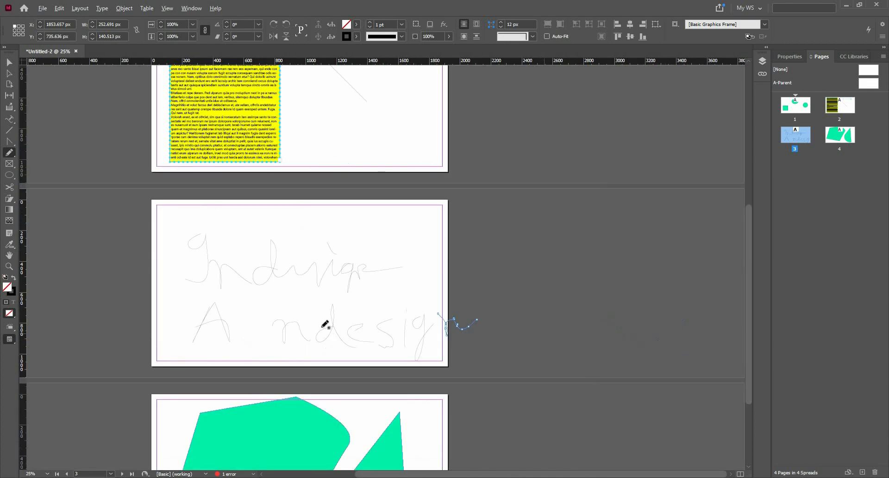
scroll(339, 311, up, 3)
scroll(436, 280, up, 5)
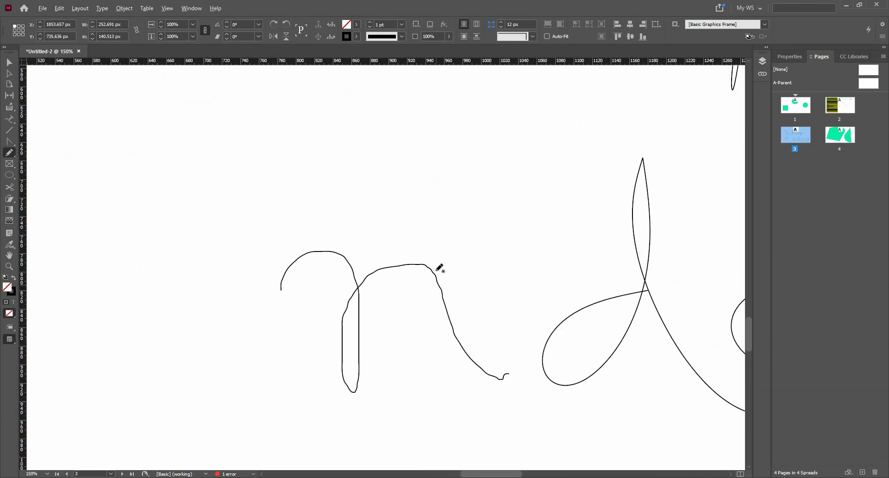
scroll(343, 264, down, 3)
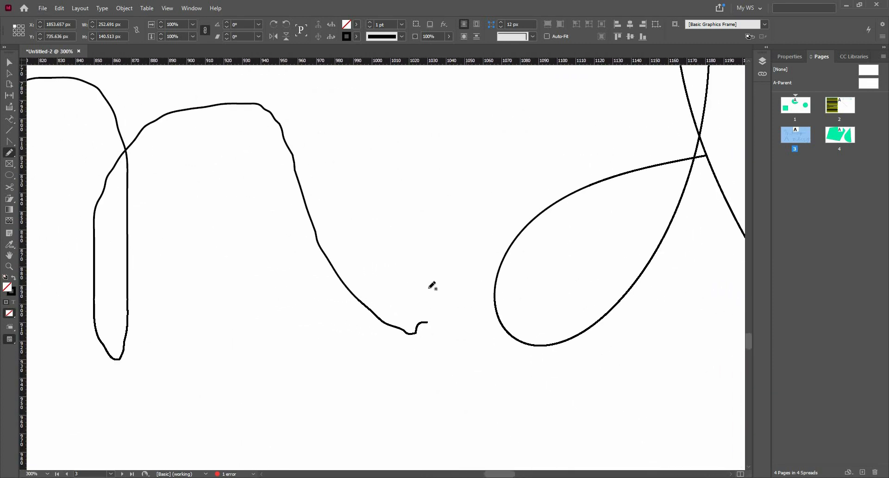
scroll(415, 284, down, 2)
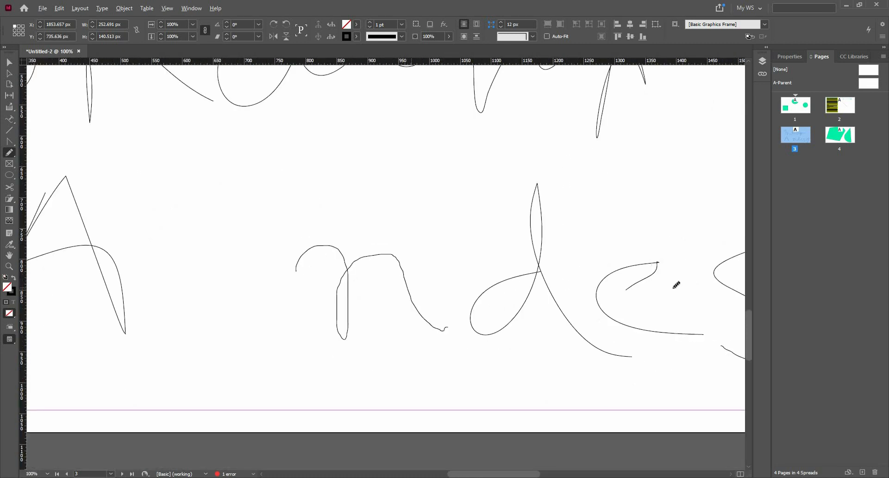
scroll(675, 284, up, 4)
scroll(672, 286, down, 5)
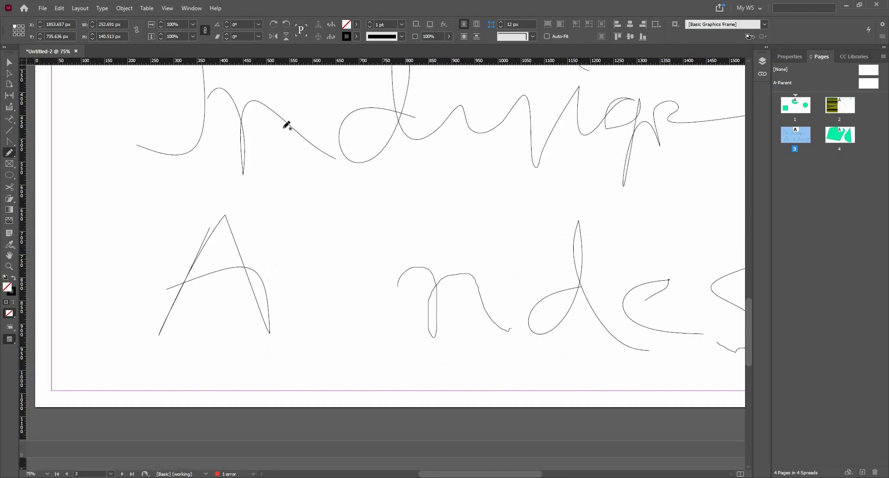
scroll(356, 309, up, 2)
scroll(246, 231, up, 5)
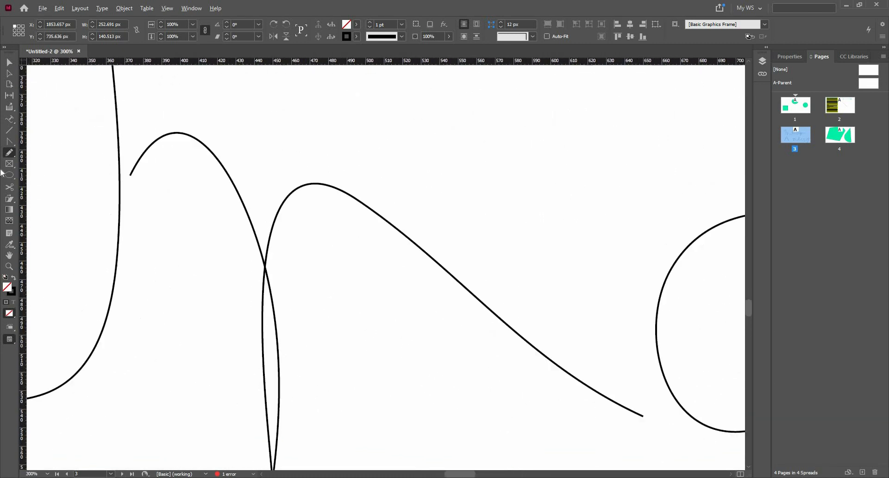
scroll(265, 249, down, 2)
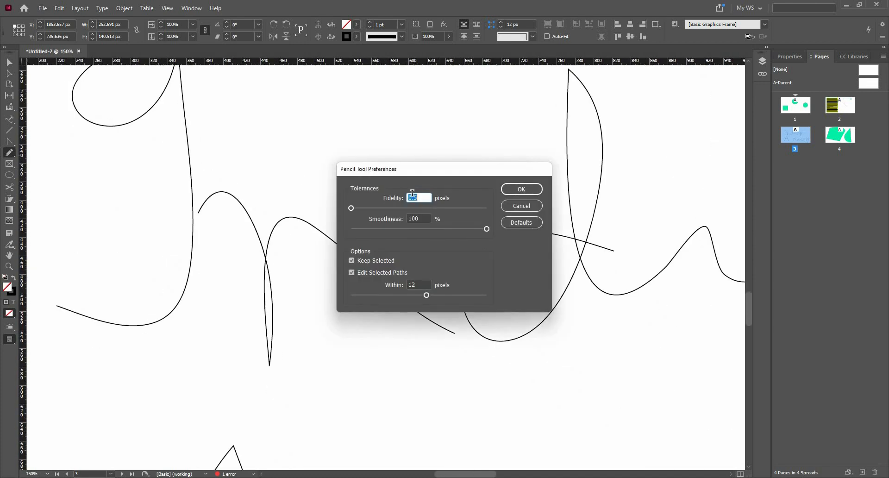
Step: Set the Pencil tool's fidelity to 2 pixels and draw two small freehand n letters, about 116 px and 110 px wide, beside the A
key(Return)
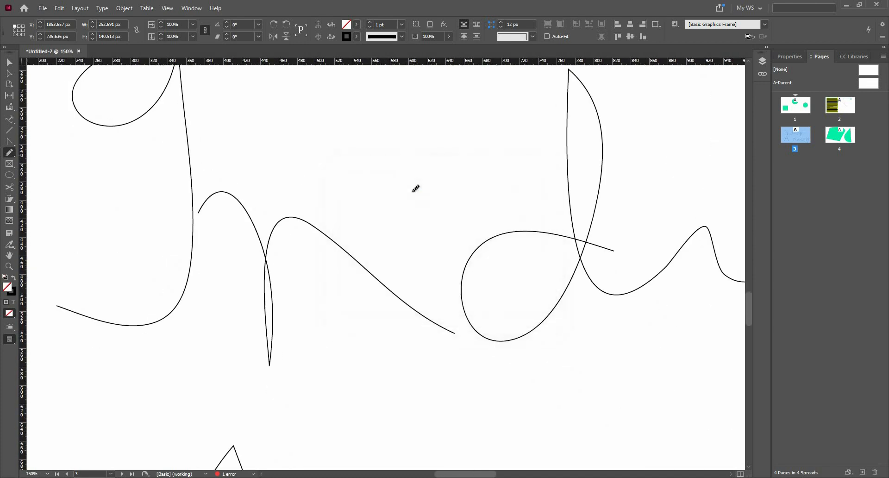
scroll(443, 316, down, 3)
scroll(403, 314, up, 3)
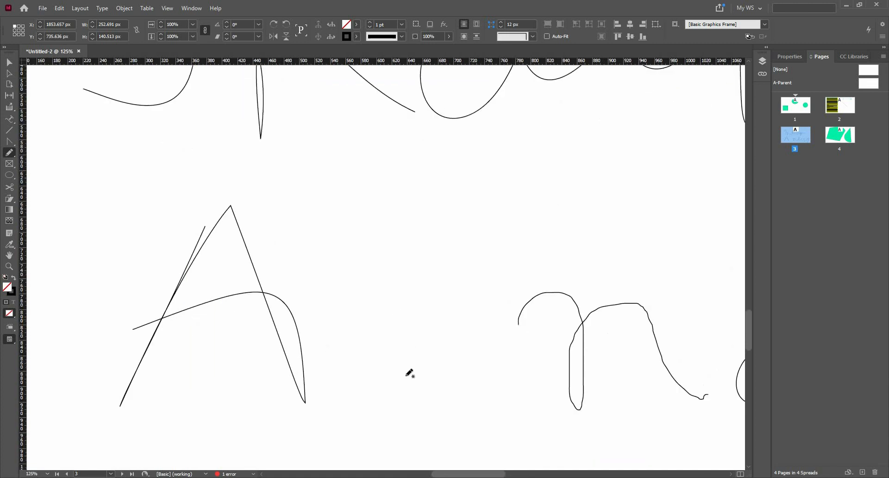
mouse_move(422, 315)
mouse_down()
mouse_move(441, 347)
mouse_move(485, 347)
mouse_move(444, 341)
mouse_up()
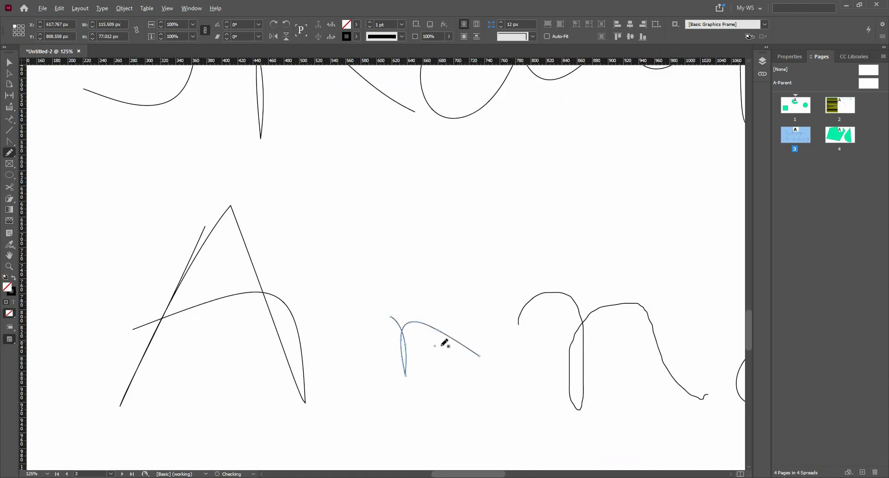
scroll(445, 341, up, 3)
scroll(423, 327, down, 2)
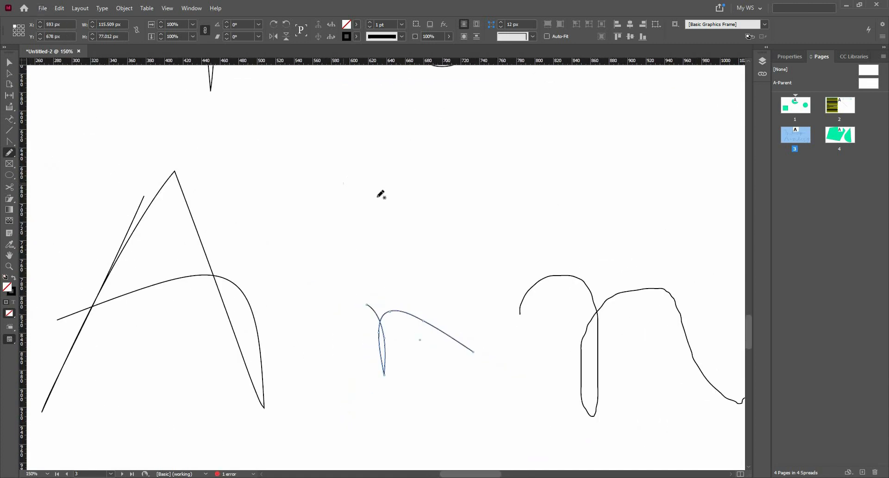
drag(453, 237, 447, 233)
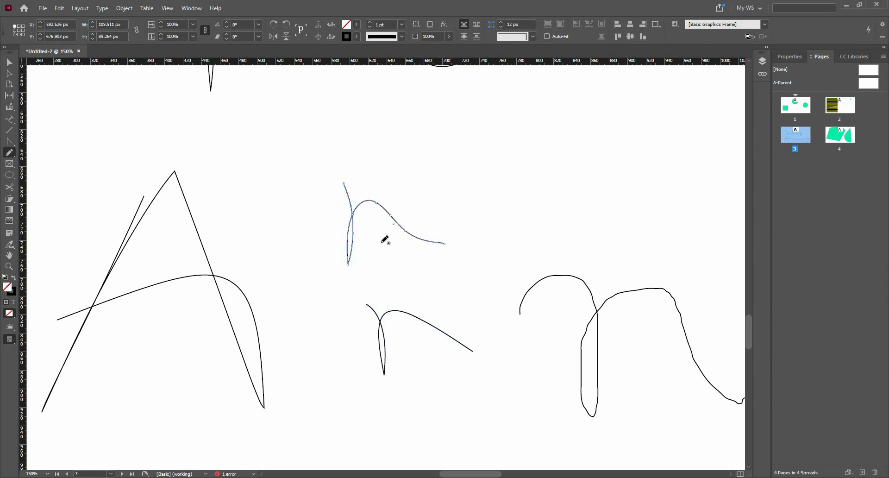
scroll(394, 250, down, 2)
scroll(401, 258, down, 1)
mouse_move(393, 210)
mouse_down()
mouse_move(403, 222)
mouse_move(508, 246)
mouse_up()
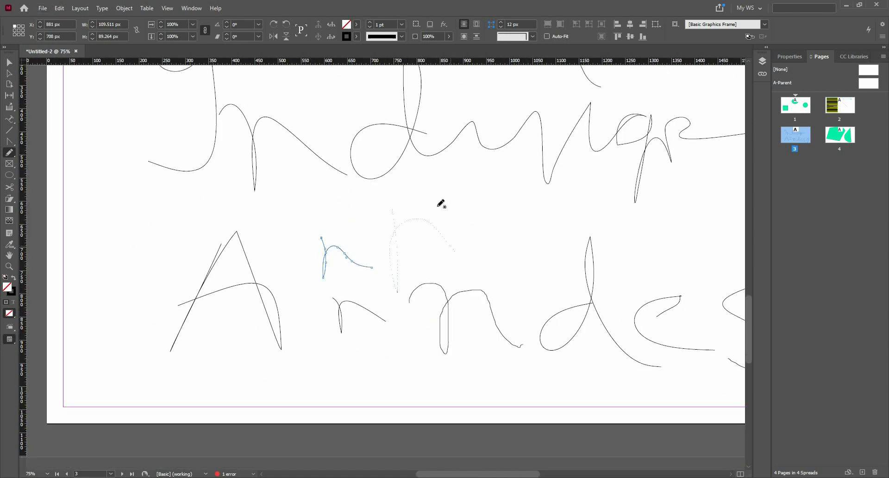
key(ctrl+z)
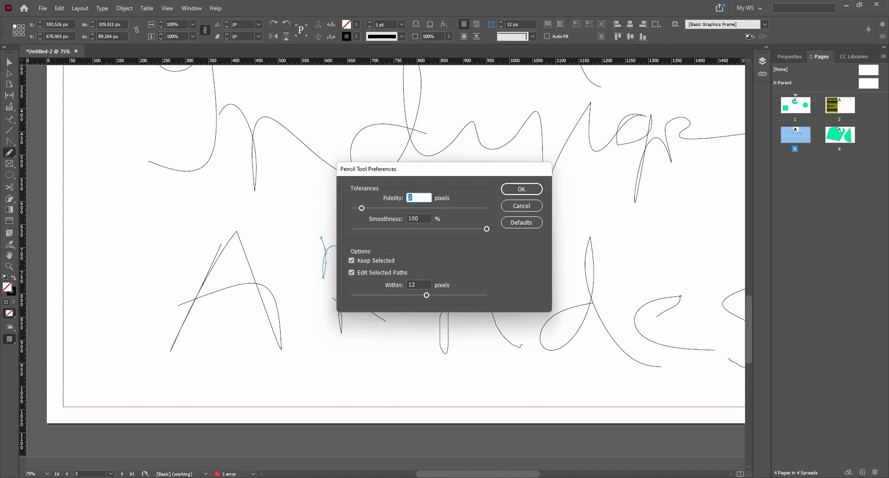
Step: Revisit the Pencil tool preferences and draw two more freehand n letters, about 114 px and 142 px wide, above the jagged n
key(Return)
mouse_move(388, 218)
mouse_down()
mouse_move(400, 263)
mouse_move(410, 236)
mouse_move(418, 250)
mouse_move(440, 250)
mouse_up()
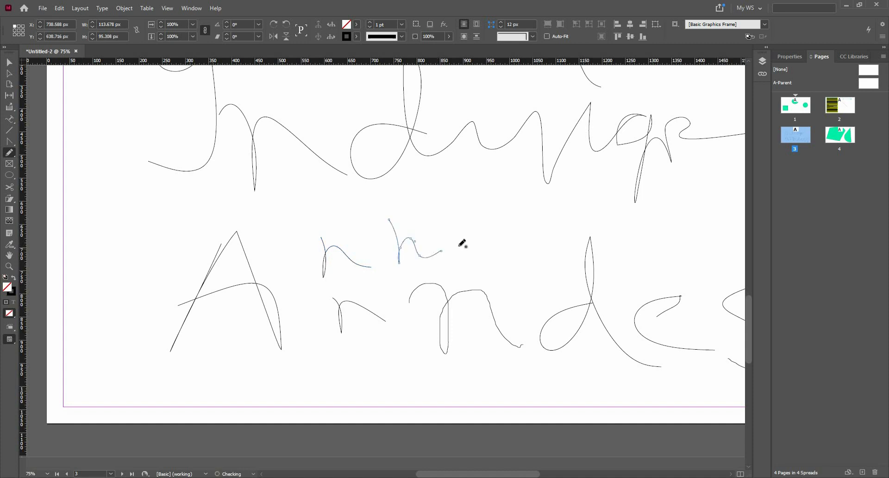
key(ctrl+equal)
key(ctrl+equal)
mouse_move(455, 196)
mouse_down()
mouse_move(513, 227)
mouse_move(577, 216)
mouse_up()
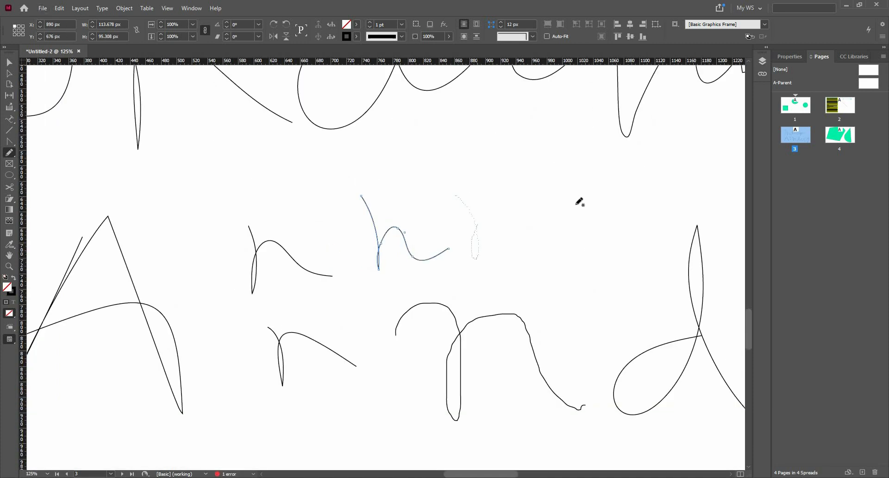
key(ctrl+z)
mouse_move(457, 171)
mouse_down()
mouse_move(476, 189)
mouse_move(482, 227)
mouse_move(477, 179)
mouse_move(487, 166)
mouse_move(523, 171)
mouse_move(548, 195)
mouse_move(567, 199)
mouse_up()
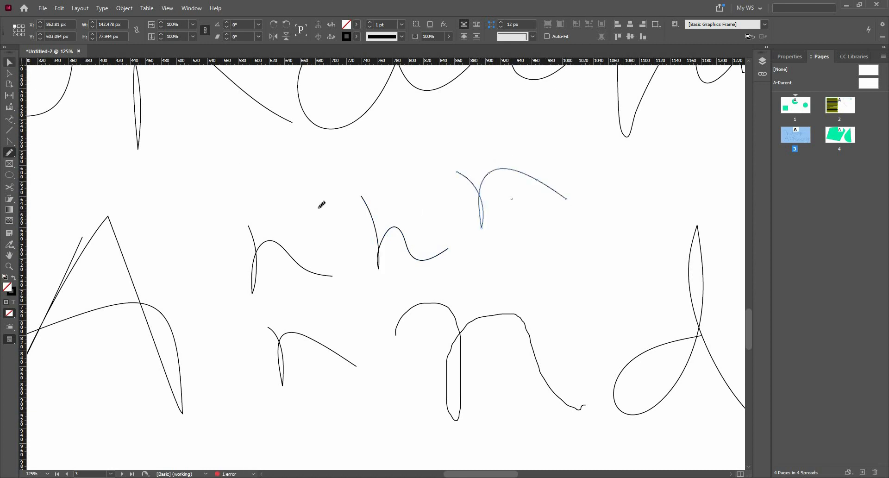
Step: Select the large jagged n in the lower word with the Selection tool and activate the Smooth tool for it
key(ctrl+0)
scroll(305, 246, down, 2)
scroll(287, 249, up, 2)
drag(284, 247, 441, 260)
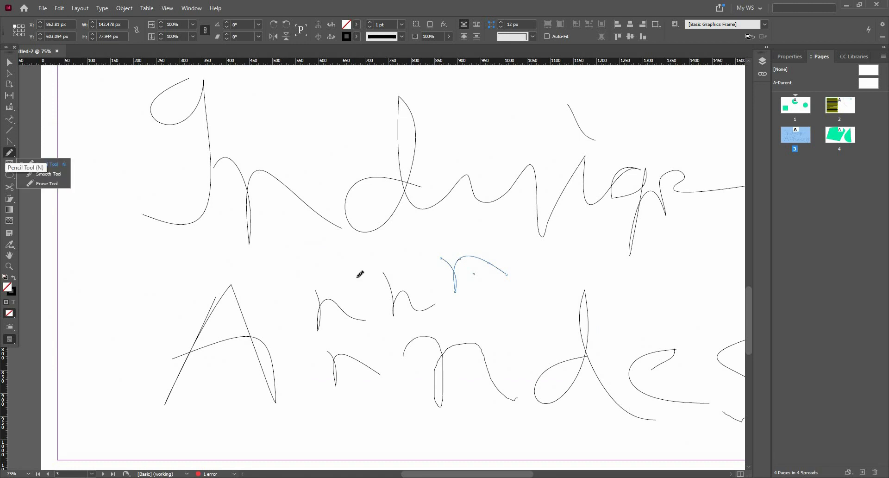
scroll(467, 391, up, 2)
scroll(446, 403, up, 4)
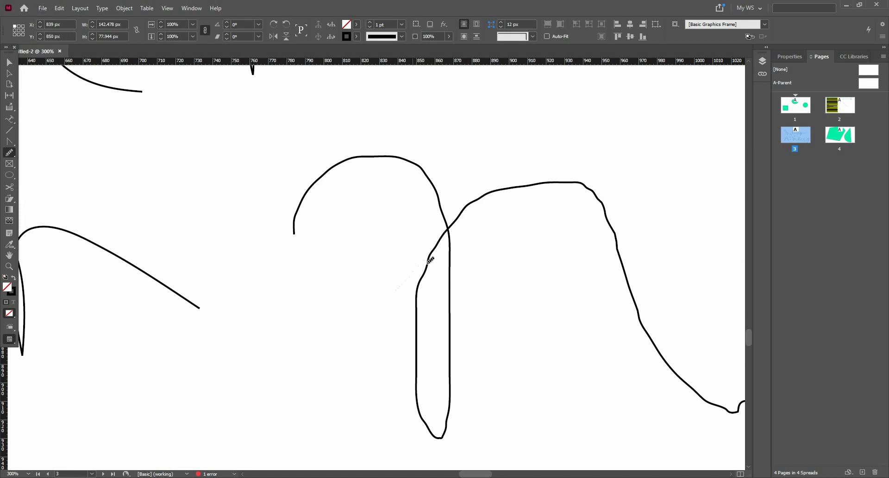
key(v)
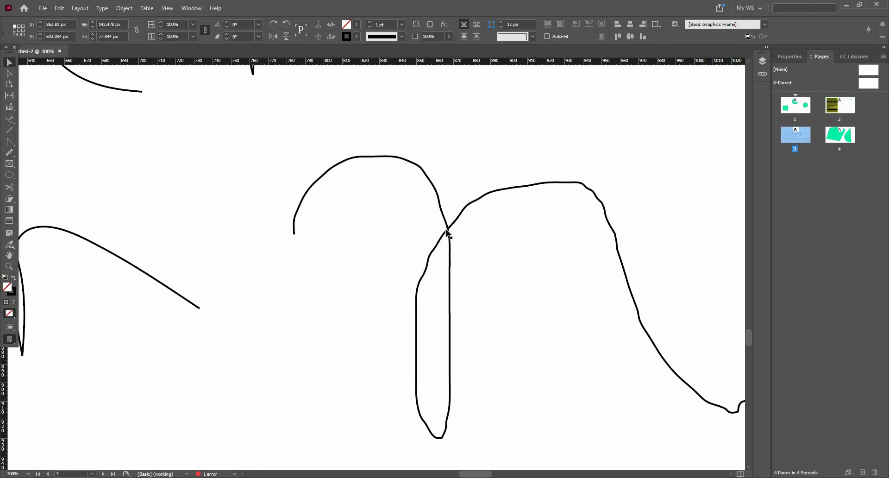
click(449, 234)
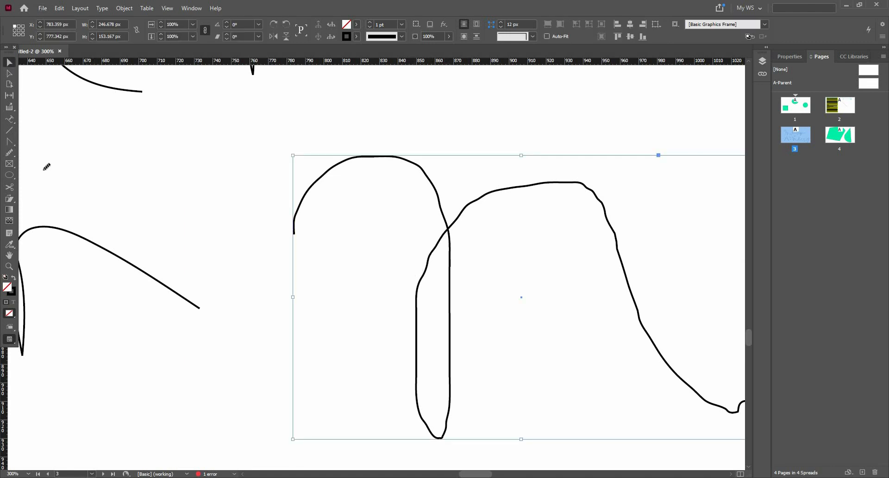
key(n)
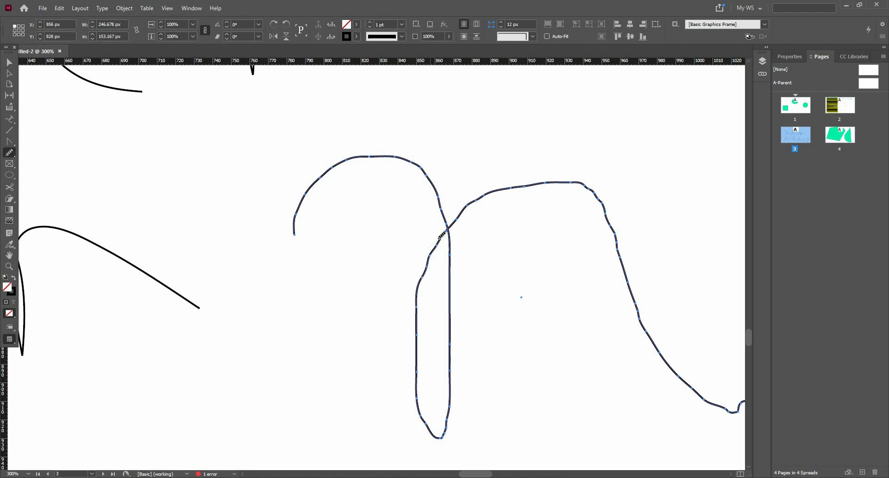
Step: Smooth the first arch and the narrow stem loop of the jagged n with repeated Smooth tool strokes
mouse_move(429, 305)
mouse_down()
mouse_move(427, 264)
mouse_move(416, 334)
mouse_move(434, 247)
mouse_move(416, 286)
mouse_move(408, 363)
mouse_up()
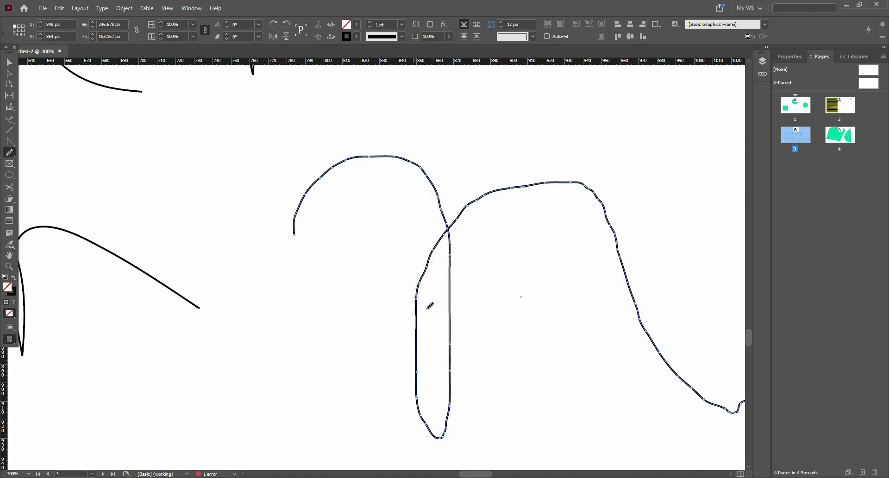
drag(430, 306, 455, 232)
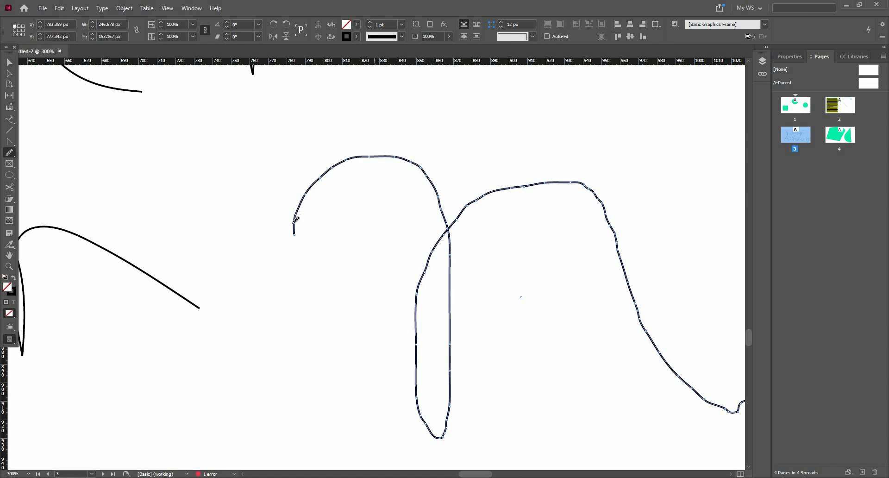
mouse_move(304, 199)
mouse_down()
mouse_move(317, 179)
mouse_move(351, 164)
mouse_move(390, 163)
mouse_move(418, 178)
mouse_up()
drag(359, 194, 298, 228)
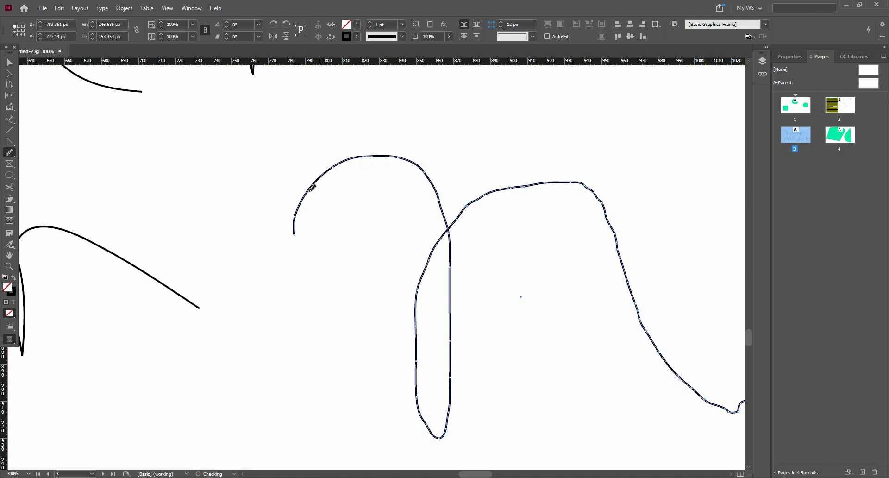
mouse_move(435, 206)
mouse_down()
mouse_move(440, 192)
mouse_move(285, 234)
mouse_move(389, 192)
mouse_move(347, 150)
mouse_up()
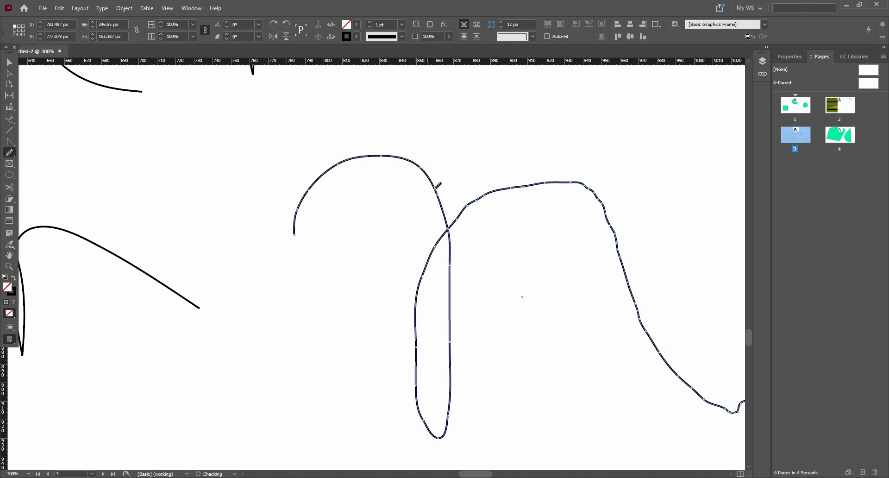
Step: Smooth the second arch, the descending stroke and the tail of the n with the Smooth tool
mouse_move(461, 220)
mouse_down()
mouse_move(301, 176)
mouse_move(359, 148)
mouse_move(474, 227)
mouse_up()
mouse_move(318, 170)
mouse_down()
mouse_move(412, 141)
mouse_move(463, 181)
mouse_up()
mouse_move(399, 145)
mouse_down()
mouse_move(440, 179)
mouse_move(481, 236)
mouse_up()
mouse_move(453, 204)
mouse_down()
mouse_move(500, 295)
mouse_move(570, 290)
mouse_up()
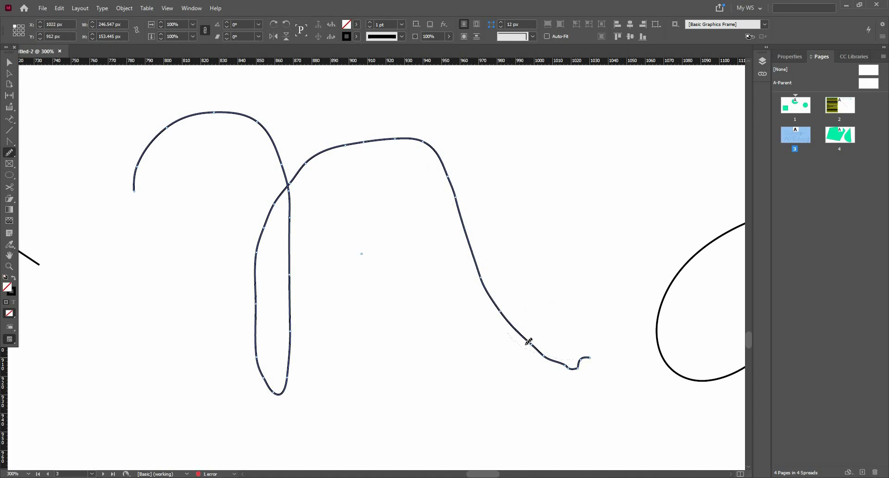
drag(525, 345, 604, 353)
drag(549, 362, 608, 365)
drag(537, 359, 635, 368)
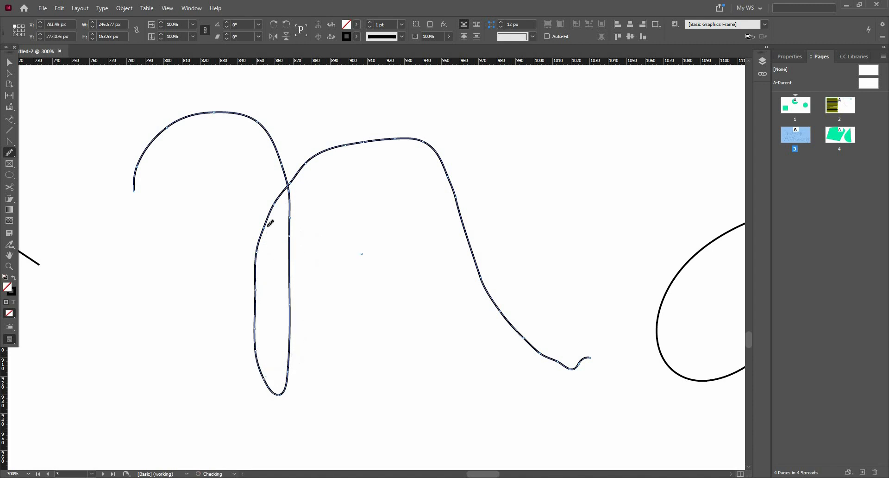
Step: Smooth the stem loop of the n further, including the crossing where it meets the second arch
mouse_move(257, 207)
mouse_down()
mouse_move(284, 189)
mouse_move(290, 255)
mouse_move(299, 208)
mouse_move(291, 186)
mouse_up()
mouse_move(272, 383)
mouse_down()
mouse_move(295, 196)
mouse_move(291, 369)
mouse_move(308, 224)
mouse_move(292, 179)
mouse_up()
mouse_move(387, 128)
mouse_down()
mouse_move(336, 158)
mouse_move(296, 164)
mouse_move(287, 185)
mouse_up()
drag(235, 272, 297, 169)
mouse_move(295, 171)
mouse_down()
mouse_move(256, 362)
mouse_move(258, 287)
mouse_move(264, 239)
mouse_move(267, 408)
mouse_up()
drag(294, 219, 262, 406)
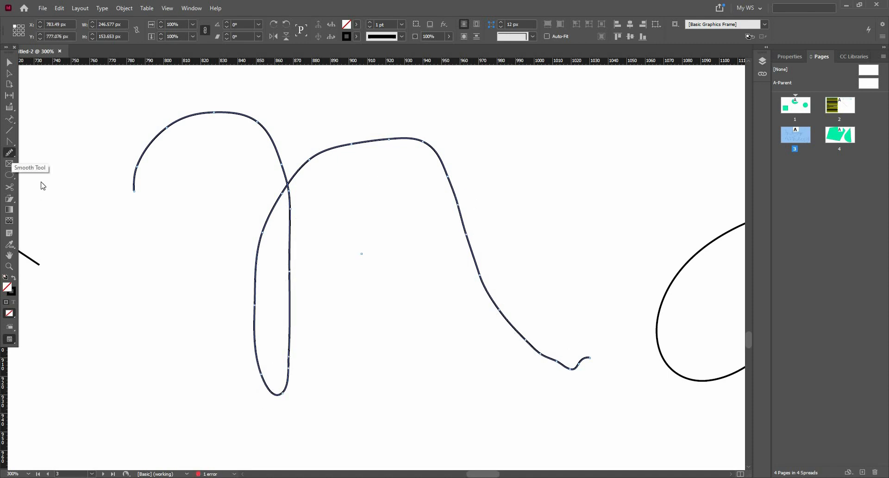
Step: Erase the wavy tail end of the large n with the Erase tool
drag(13, 156, 42, 186)
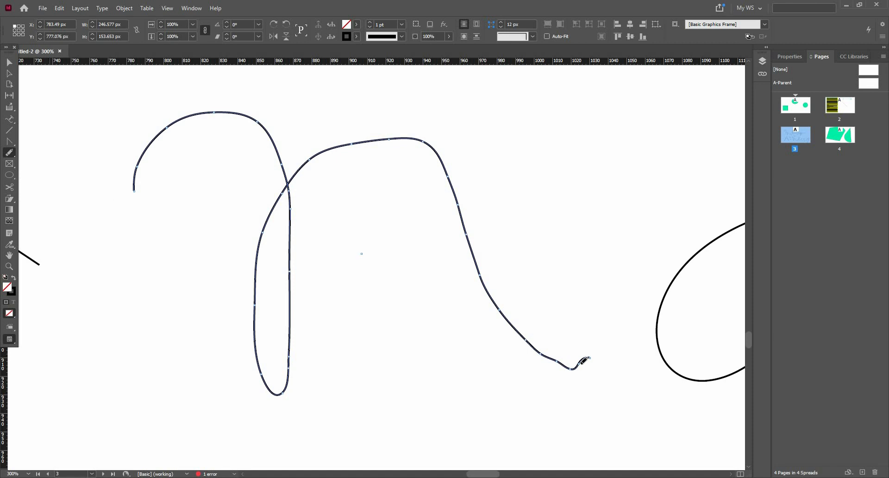
drag(592, 355, 549, 364)
scroll(408, 333, down, 3)
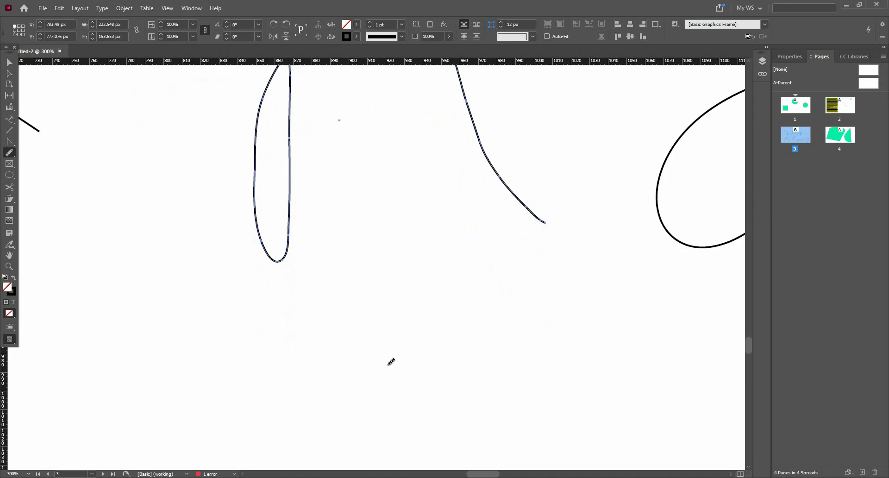
Step: Select the letter e in the lower word and erase part of its pointed tip and the end of its lower stroke
scroll(407, 328, down, 5)
scroll(642, 238, up, 5)
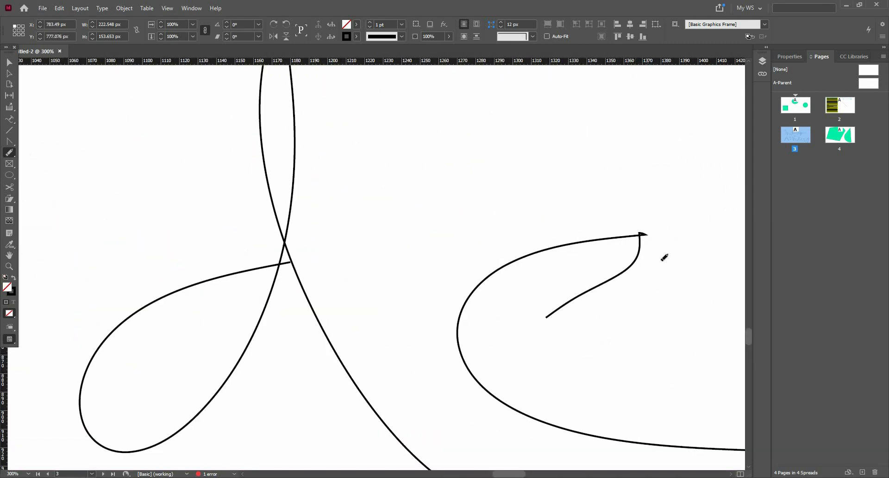
key(v)
click(642, 236)
drag(674, 275, 527, 250)
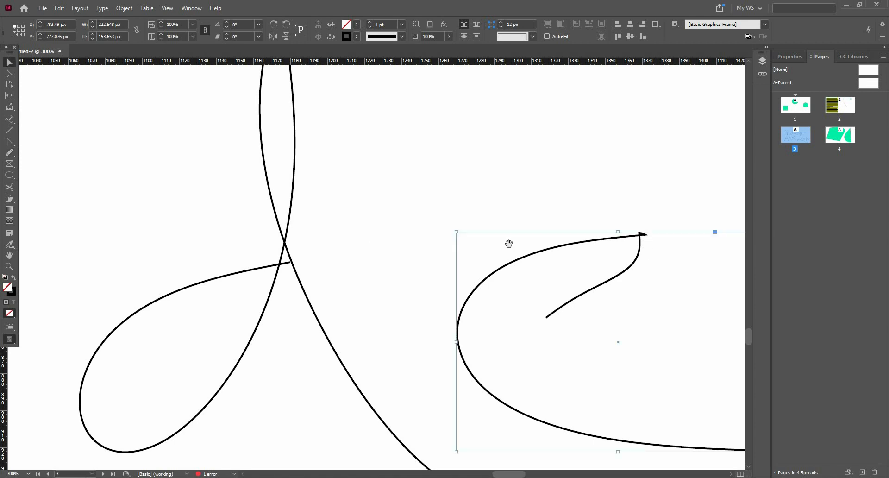
click(8, 153)
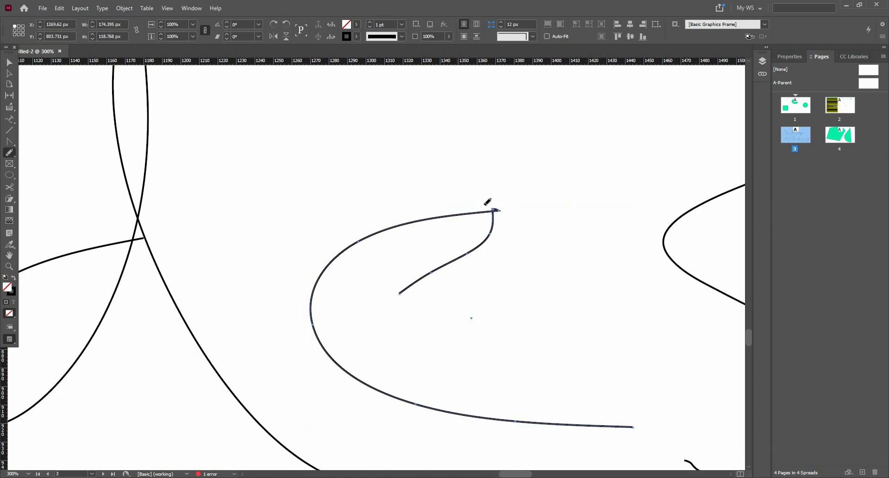
mouse_move(496, 217)
mouse_down()
mouse_move(509, 219)
mouse_move(498, 212)
mouse_up()
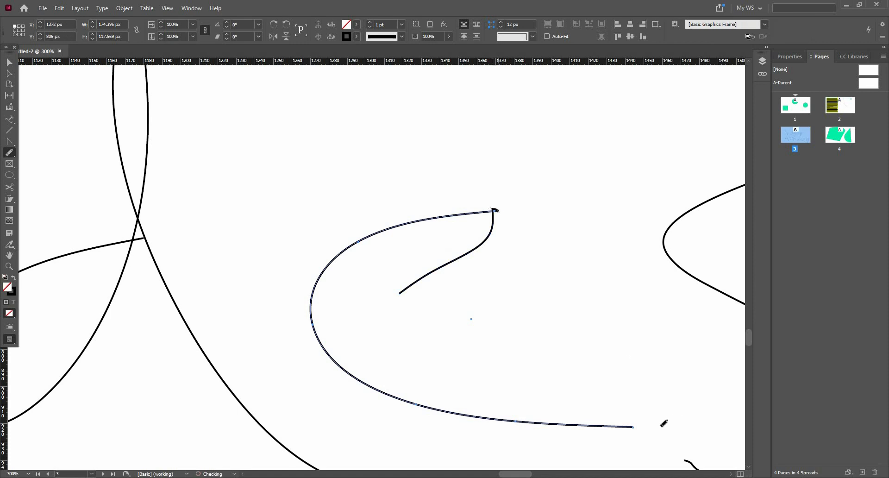
drag(660, 427, 502, 422)
scroll(407, 321, down, 4)
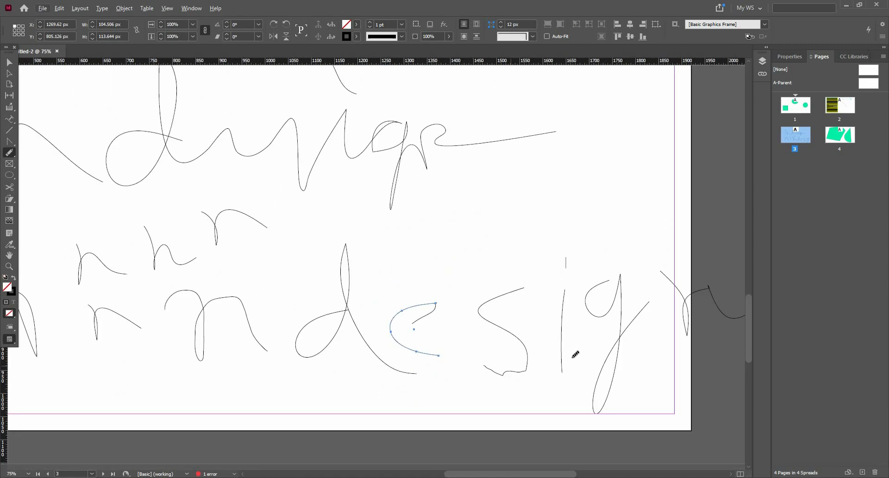
Step: Select all the handwritten letters on page 3 with the Selection tool and delete them
scroll(394, 304, down, 2)
scroll(407, 306, up, 2)
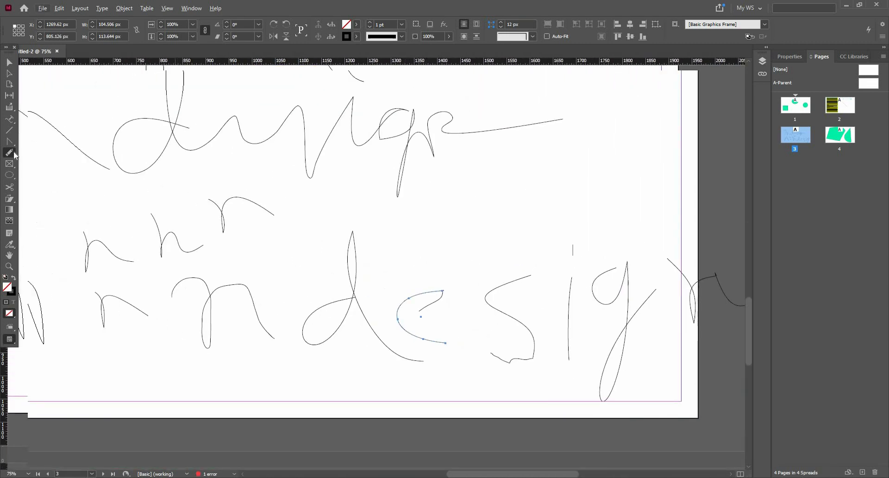
right_click(10, 152)
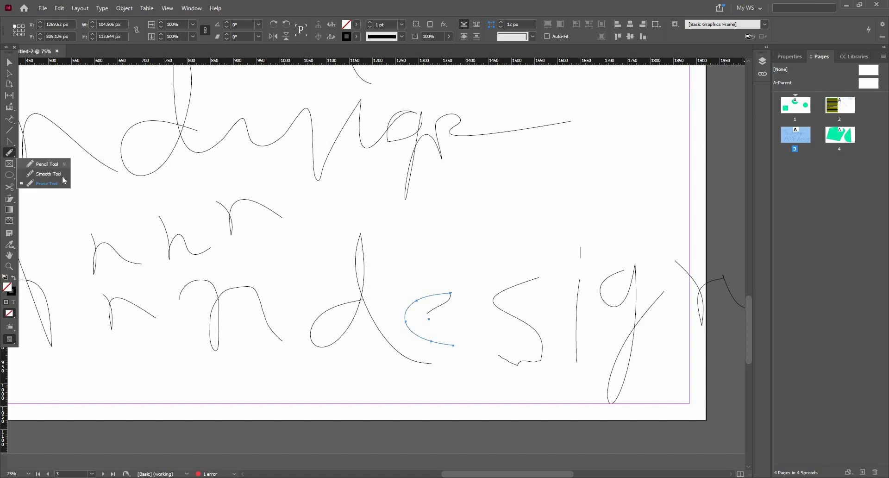
click(9, 63)
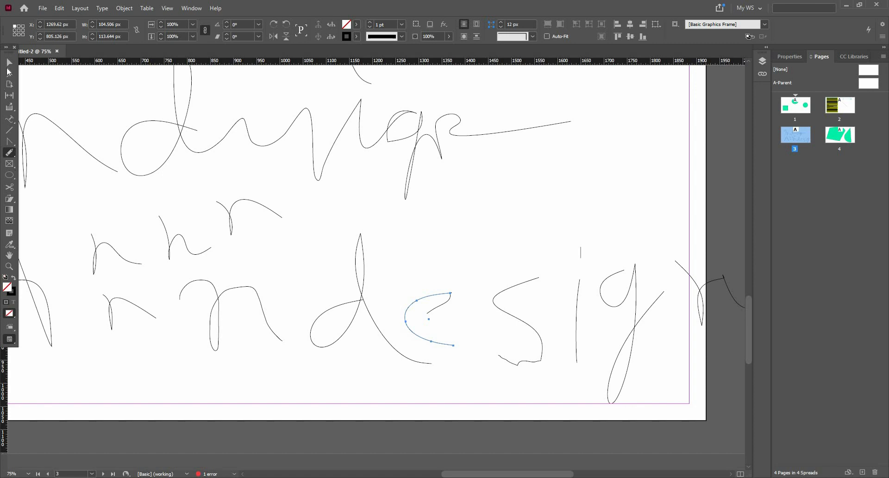
scroll(302, 222, down, 2)
scroll(302, 222, up, 2)
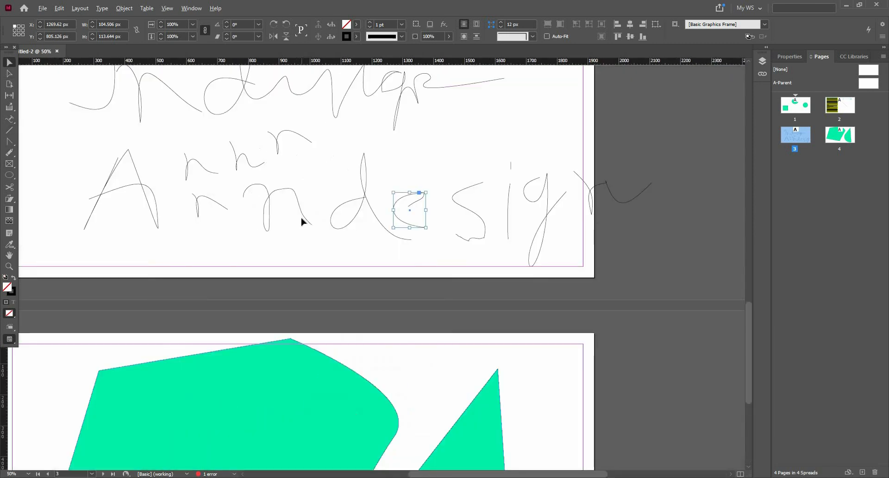
drag(317, 176, 371, 276)
key(ctrl+a)
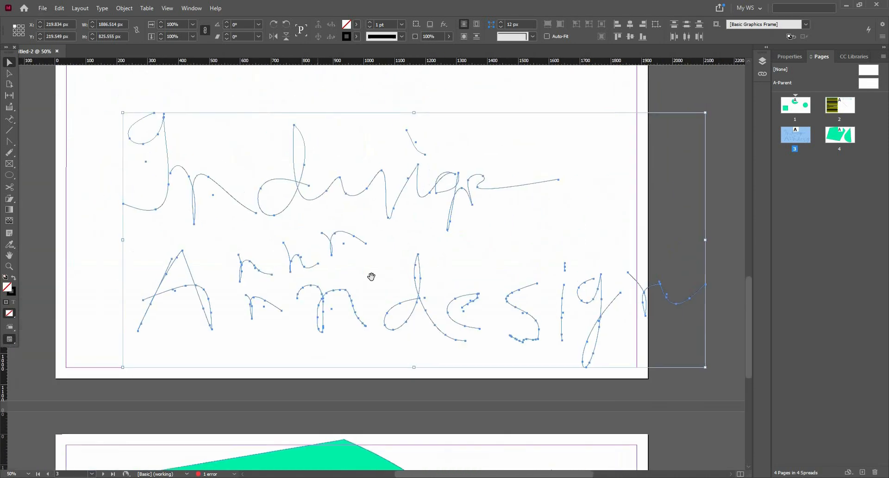
key(Delete)
drag(408, 239, 419, 293)
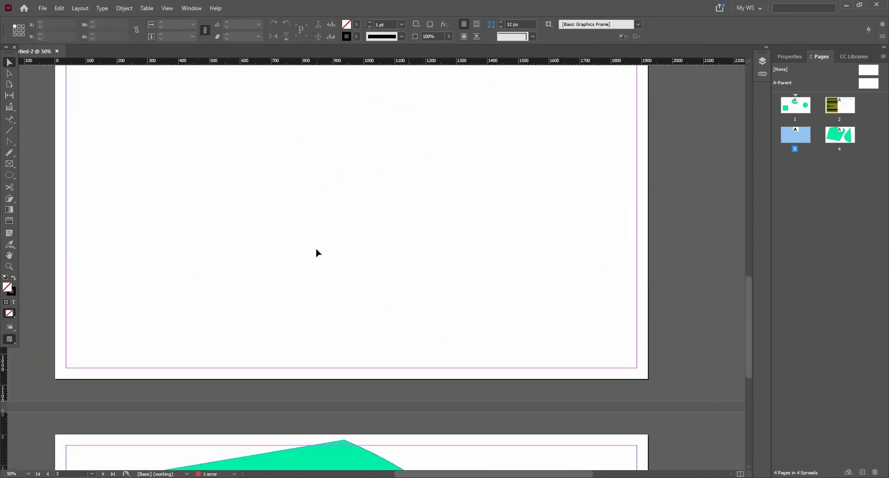
Step: Draw a rectangular placeholder frame about 669 × 457 px on the empty page with the Rectangle Frame tool
scroll(318, 251, up, 1)
drag(276, 253, 362, 244)
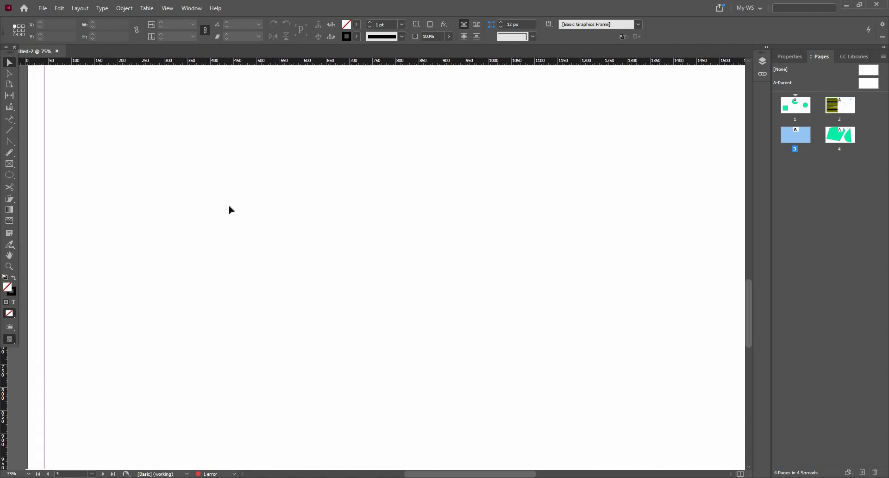
click(15, 170)
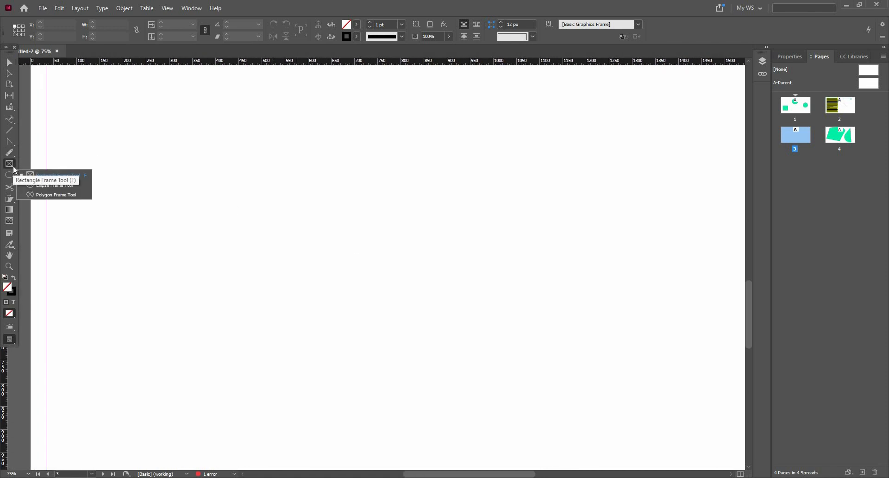
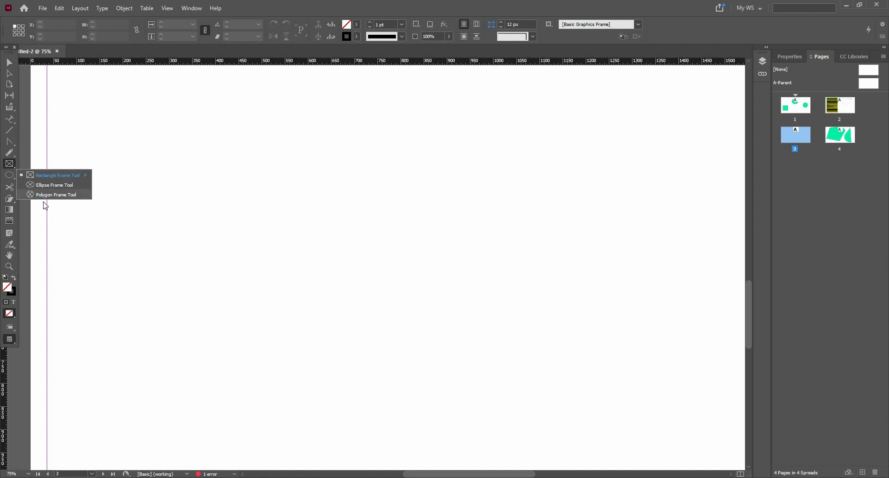
click(56, 176)
mouse_move(116, 104)
mouse_down()
mouse_move(383, 298)
mouse_move(426, 316)
mouse_up()
drag(410, 310, 377, 312)
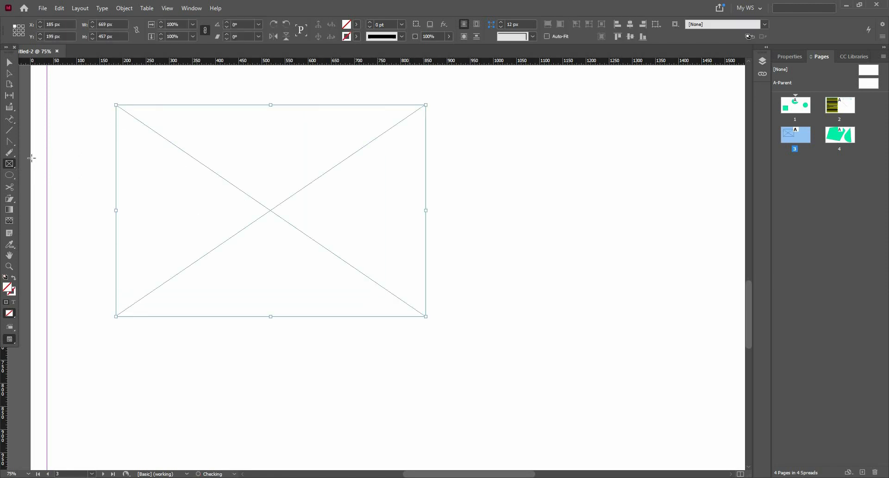
Step: Draw a circular frame about 384 px across beside the rectangular frame with the Ellipse Frame tool
right_click(9, 164)
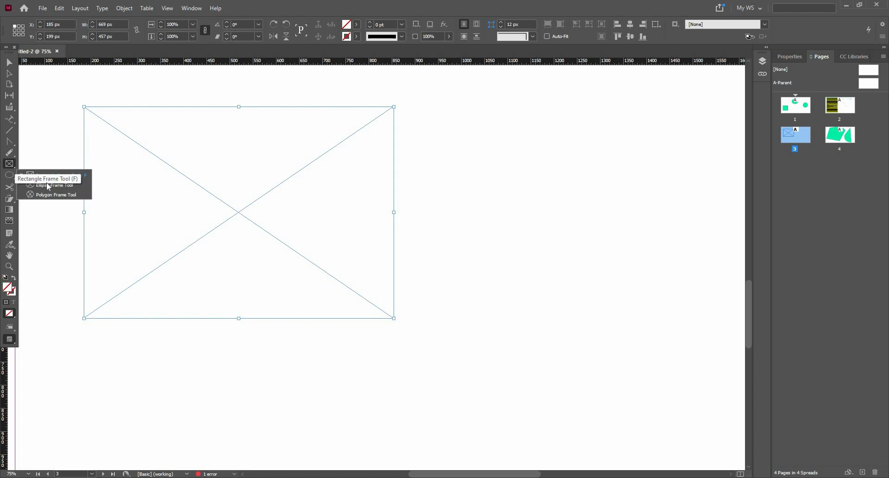
click(48, 185)
mouse_move(438, 129)
mouse_down()
mouse_move(619, 284)
mouse_move(517, 364)
mouse_move(614, 287)
mouse_up()
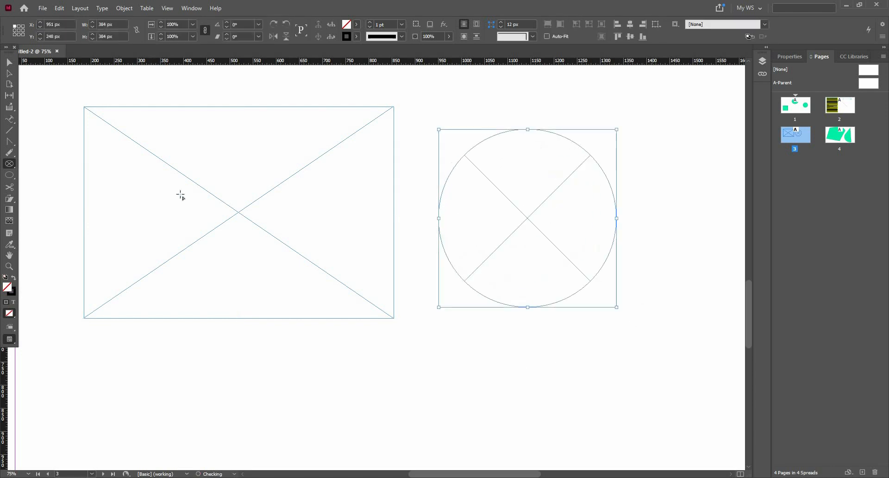
Step: Draw a hexagonal frame about 351 × 304 px below the rectangular frame with the Polygon Frame tool
click(56, 195)
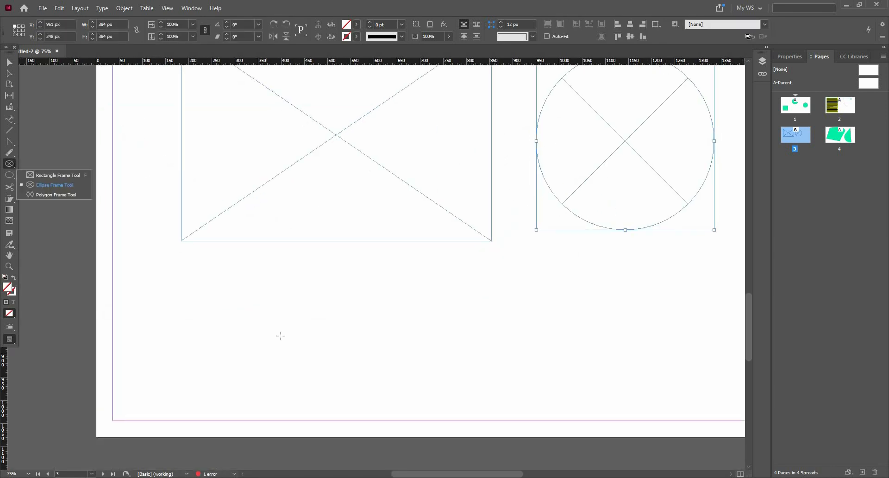
mouse_move(280, 335)
mouse_down()
mouse_move(368, 358)
mouse_move(497, 417)
mouse_move(397, 237)
mouse_move(373, 316)
mouse_up()
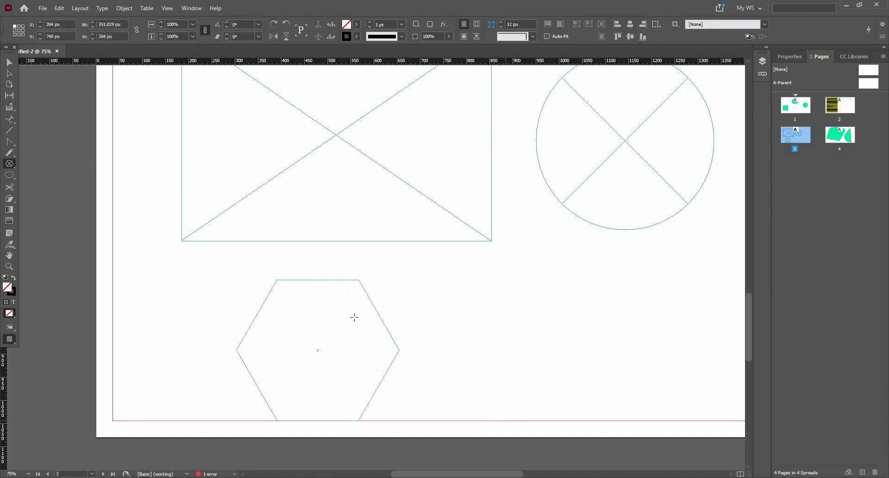
key(v)
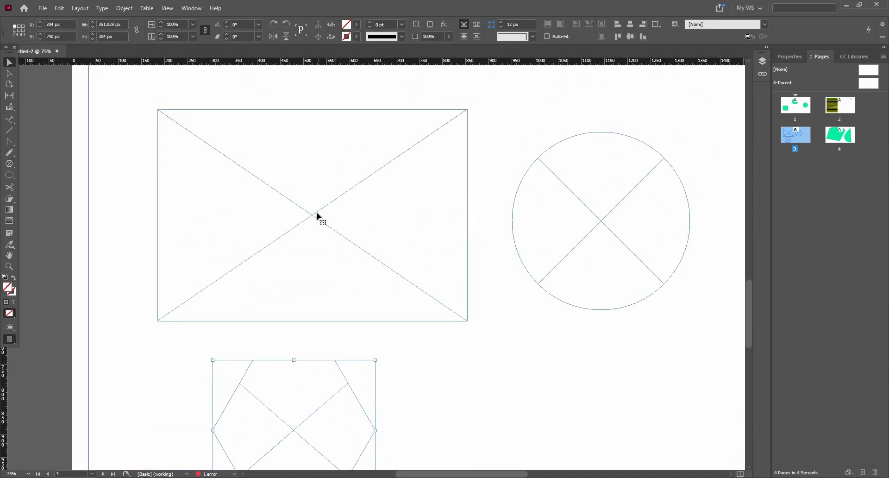
Step: Select the rectangular frame and place the trigunas image from the Downloads folder into it
click(317, 216)
right_click(317, 215)
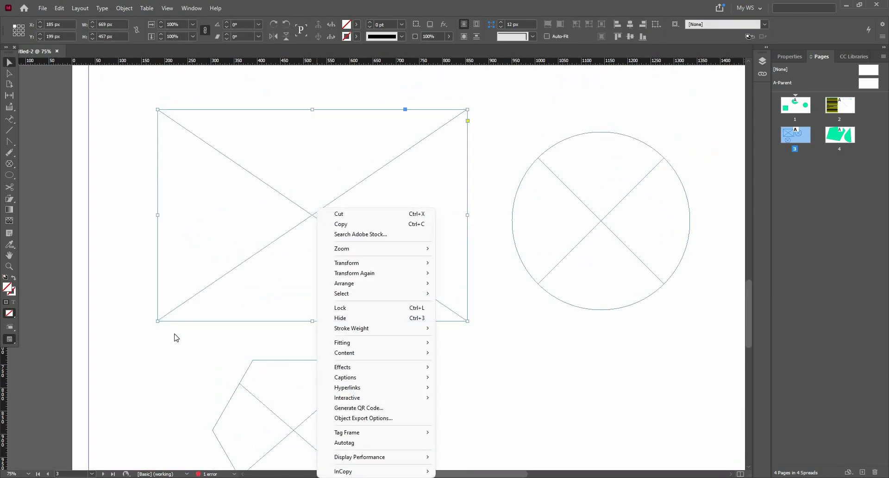
click(319, 206)
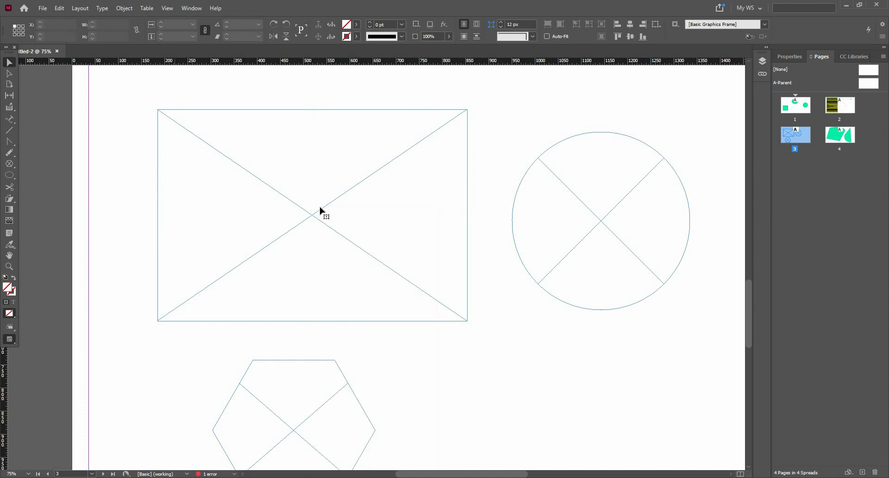
click(42, 9)
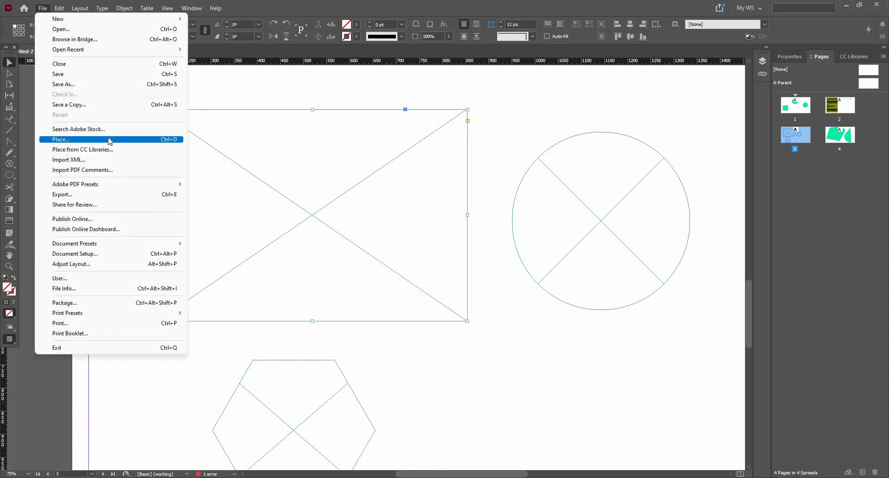
click(110, 139)
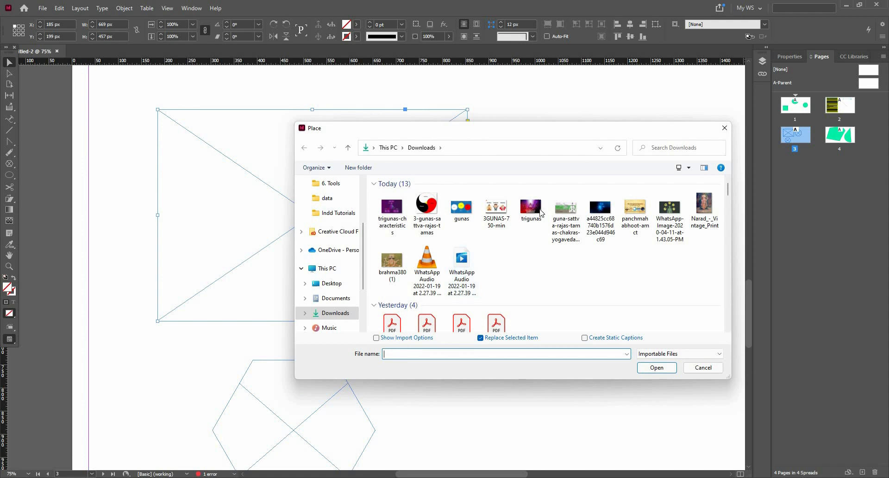
click(517, 222)
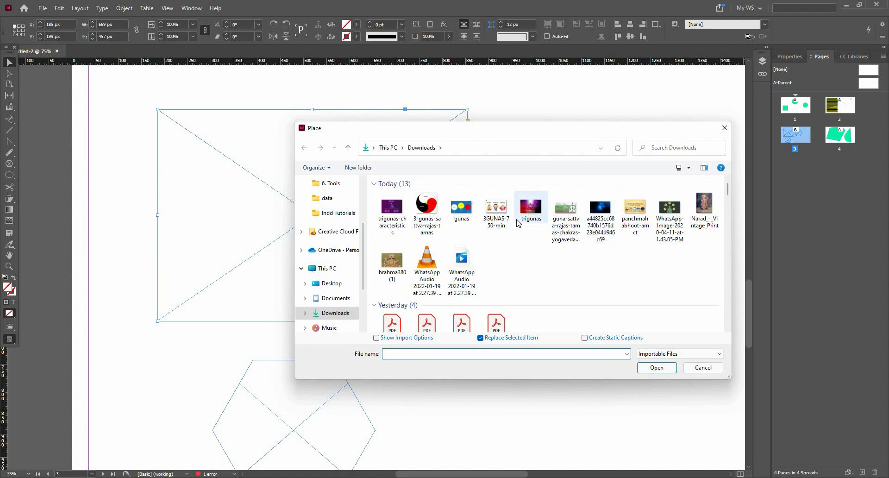
click(656, 367)
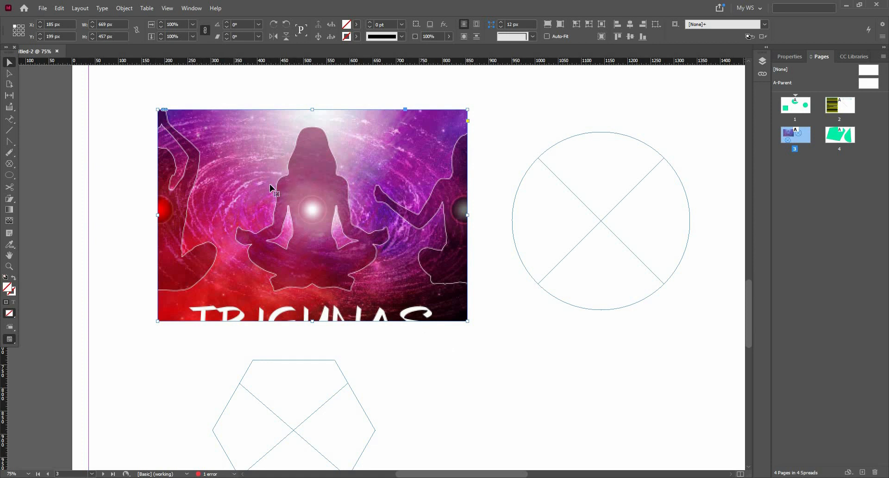
Step: Select the image content inside the rectangular frame, scale it down to about 928 × 620 px and shift it upward
scroll(363, 200, down, 1)
click(332, 94)
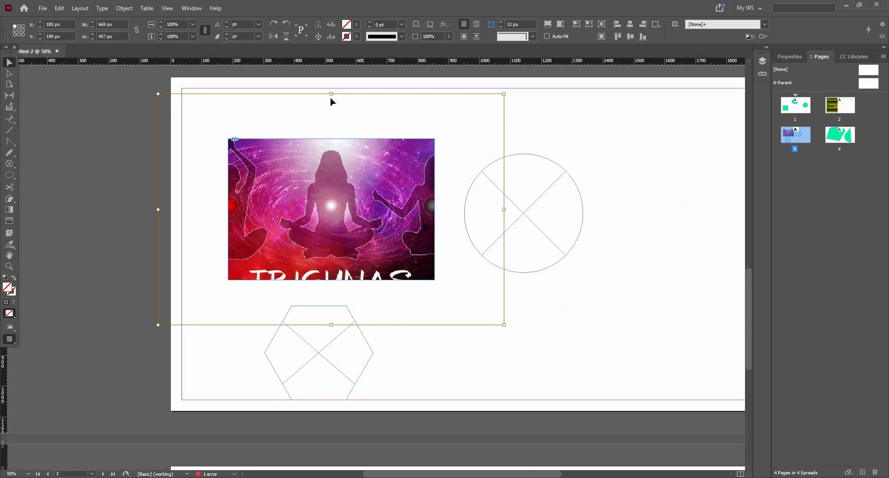
drag(332, 112, 332, 134)
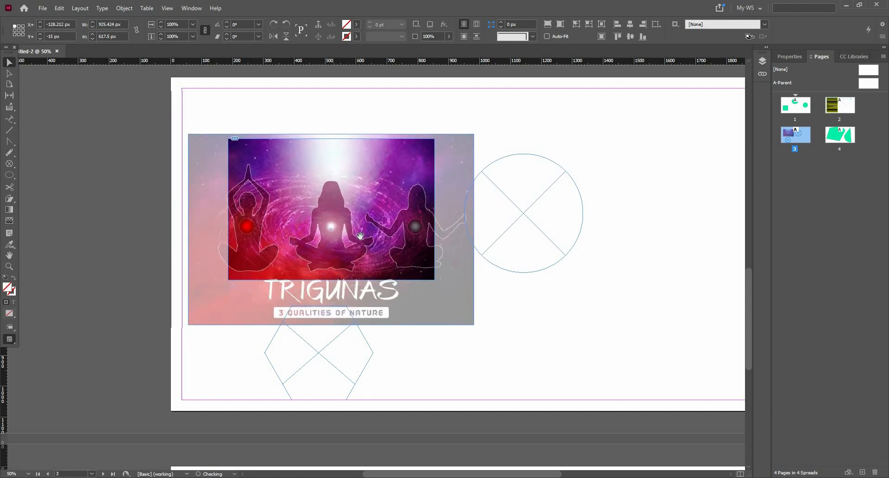
drag(369, 239, 373, 228)
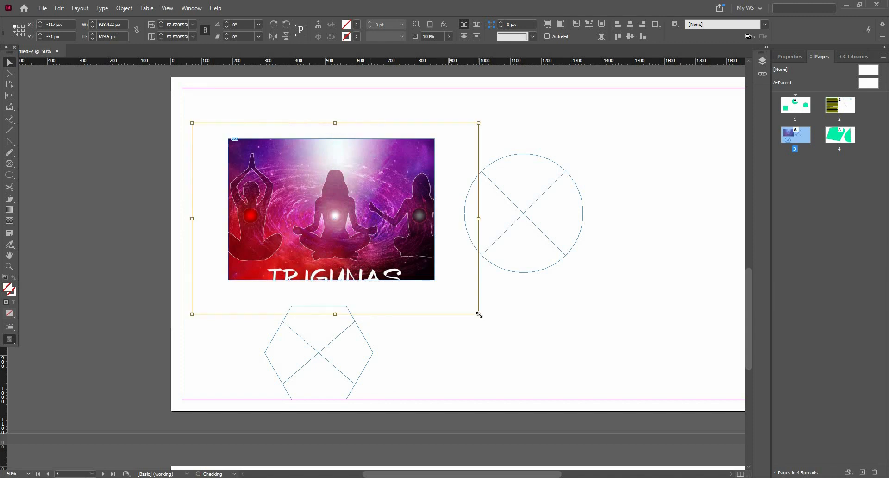
Step: Scale the image content down from its corners until all three figures and the title fit inside the frame, and deselect it
drag(478, 315, 461, 302)
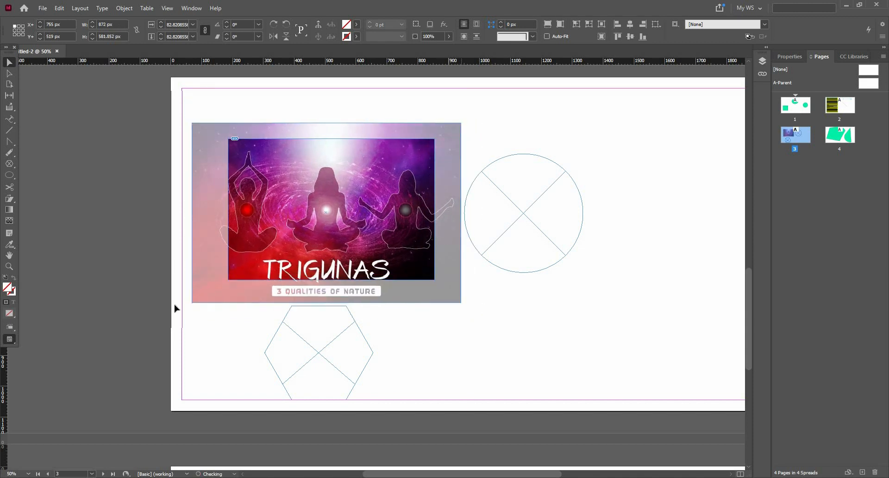
double_click(191, 303)
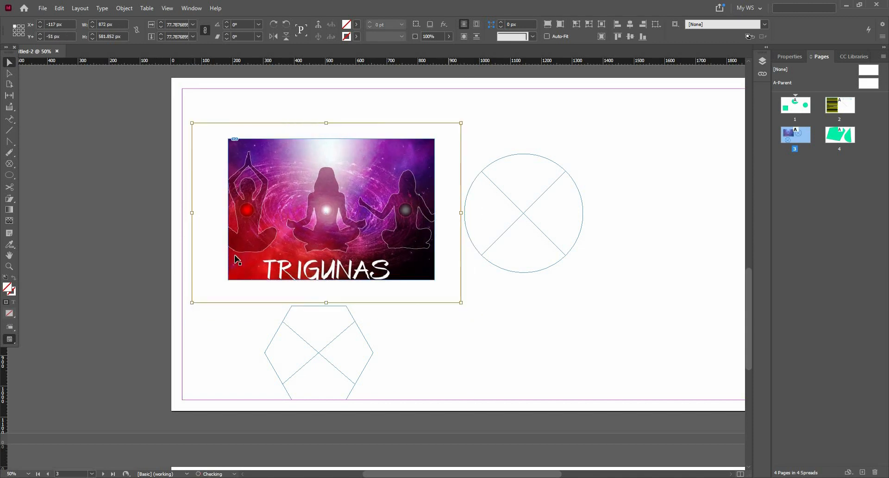
click(269, 237)
drag(191, 302, 222, 283)
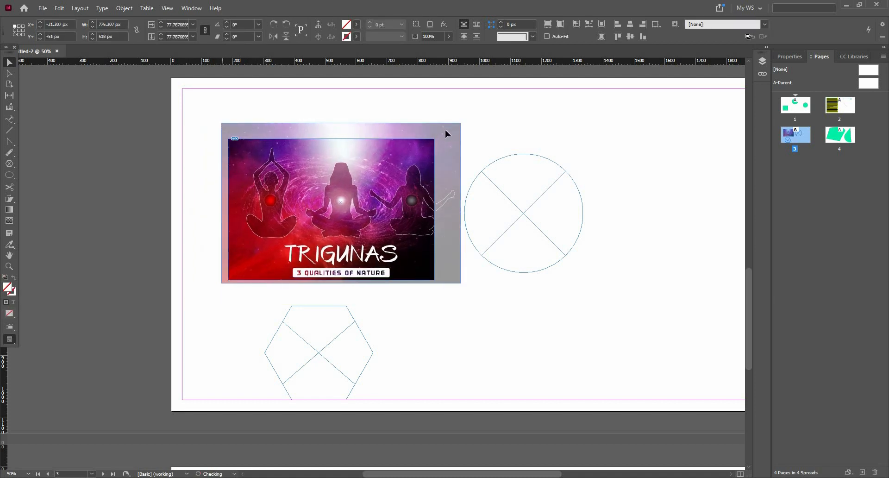
drag(446, 138, 438, 138)
key(ctrl+shift+a)
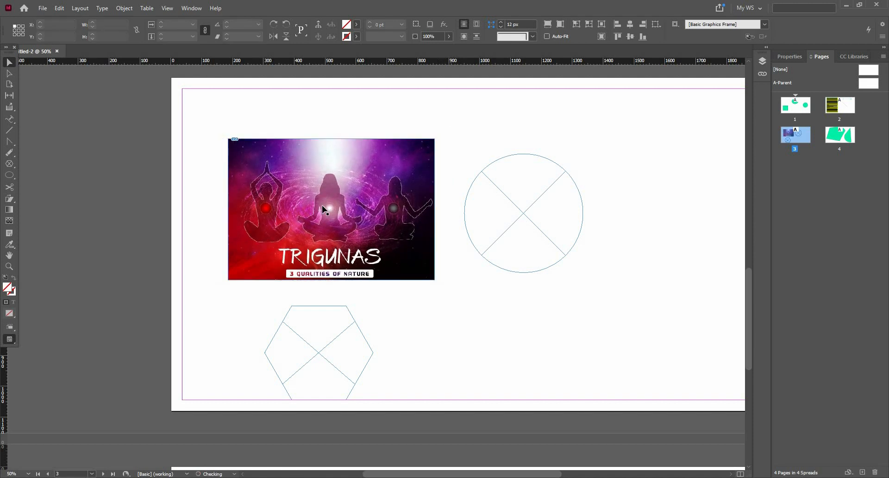
Step: Try cropping the rectangular image frame from its upper edge to about 346 px high, and undo the crop
scroll(320, 192, up, 1)
click(231, 180)
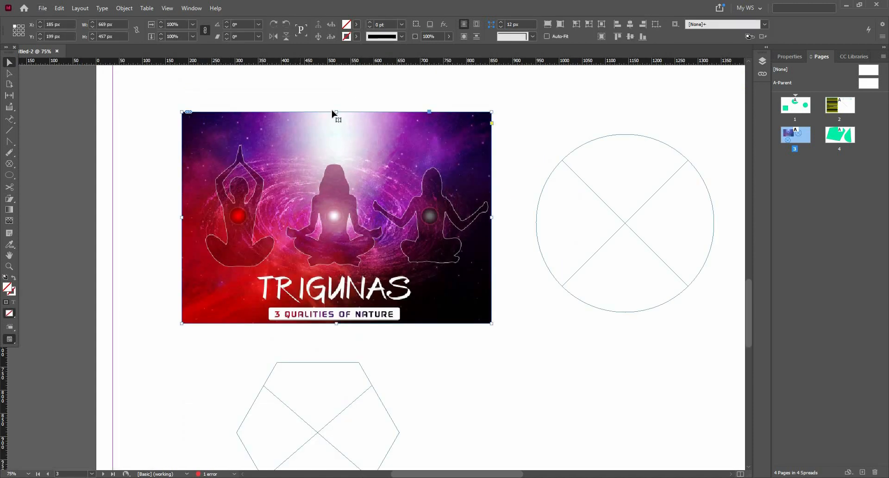
drag(339, 83, 295, 163)
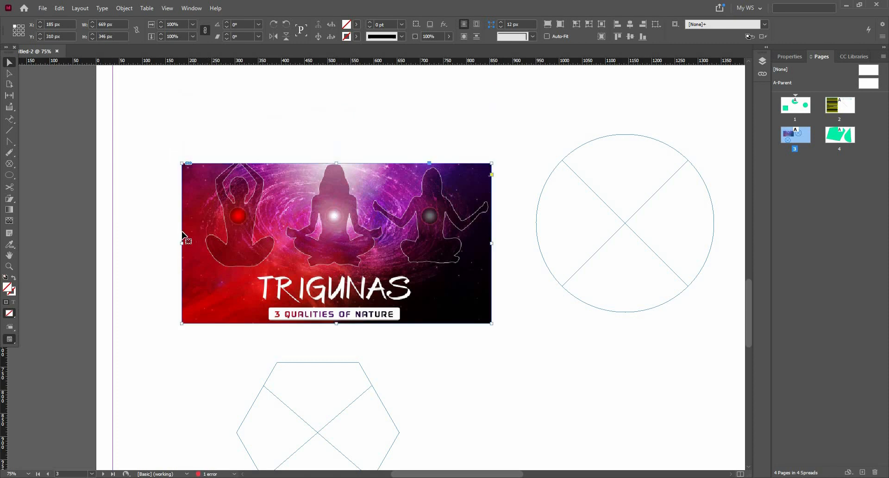
key(ctrl+z)
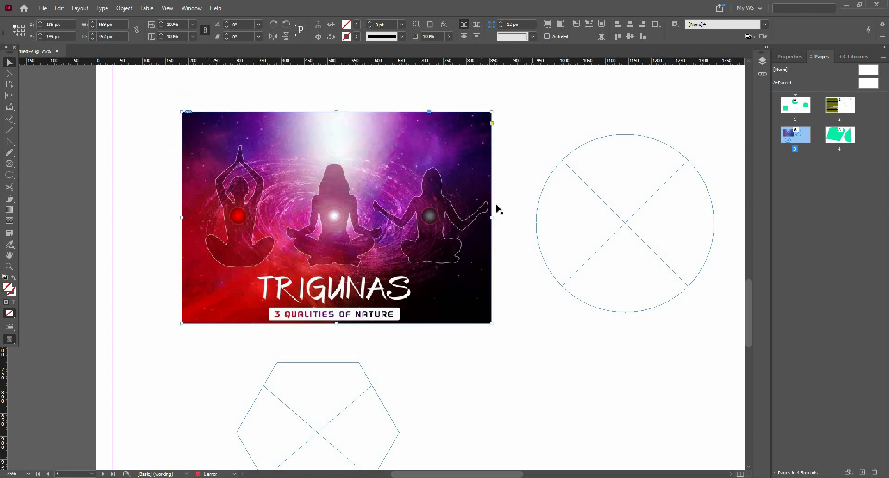
Step: Select the circular frame and place the gunas image from the Downloads folder into it
scroll(498, 210, right, 3)
click(494, 214)
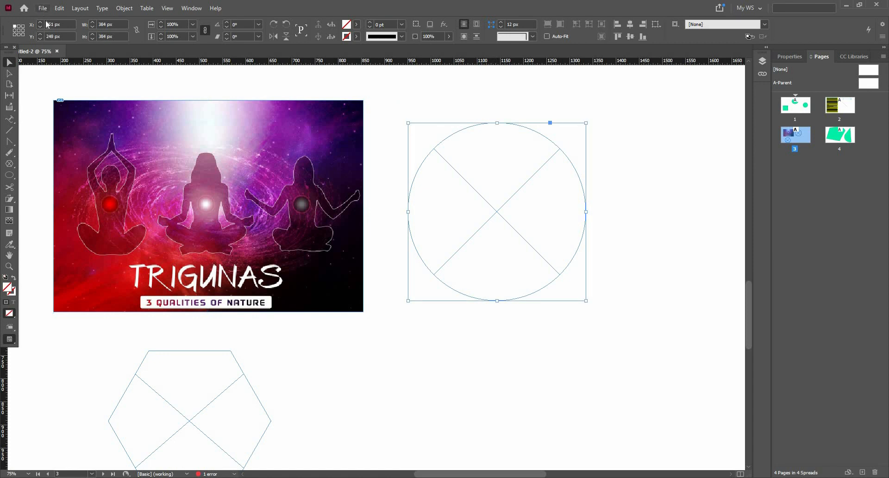
click(43, 9)
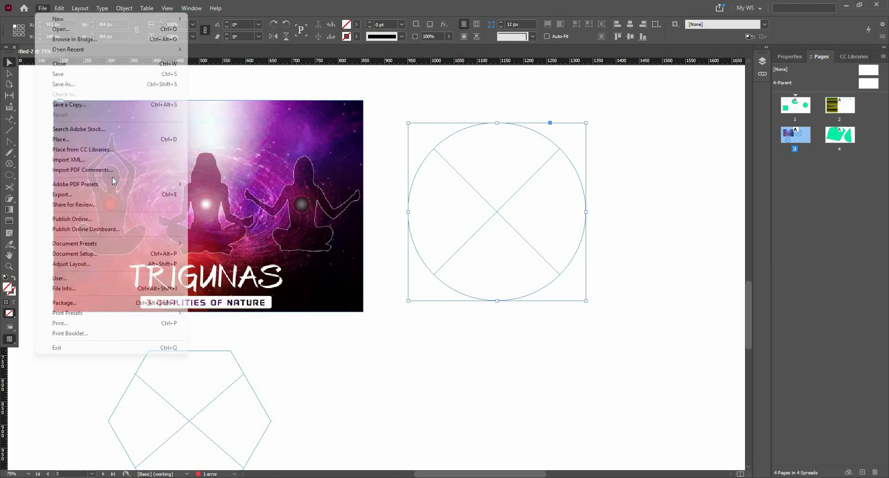
click(111, 140)
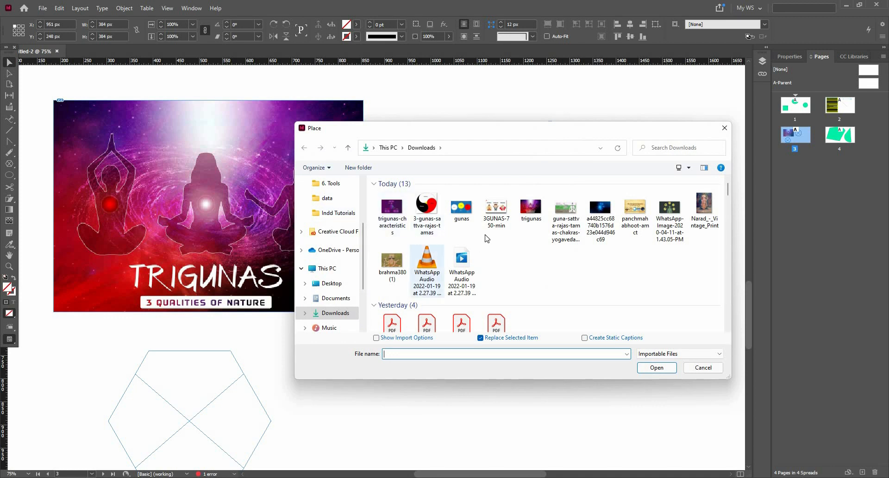
scroll(551, 300, down, 2)
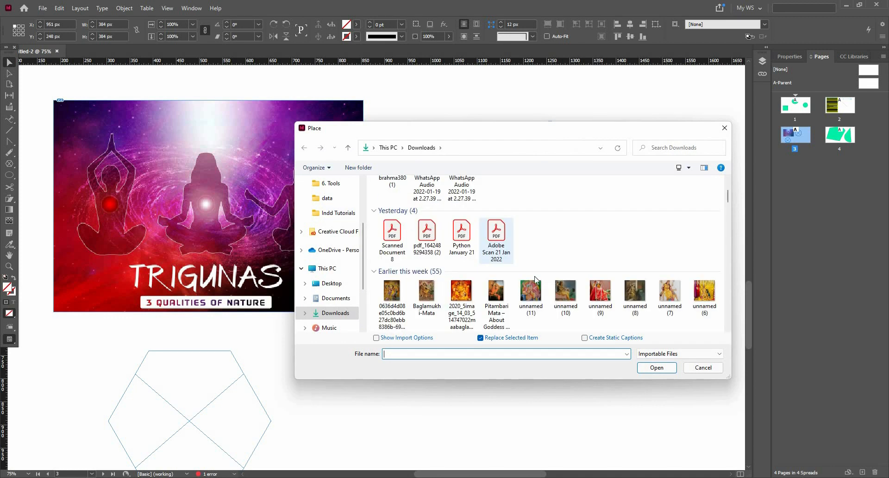
scroll(451, 211, up, 2)
click(458, 210)
click(657, 367)
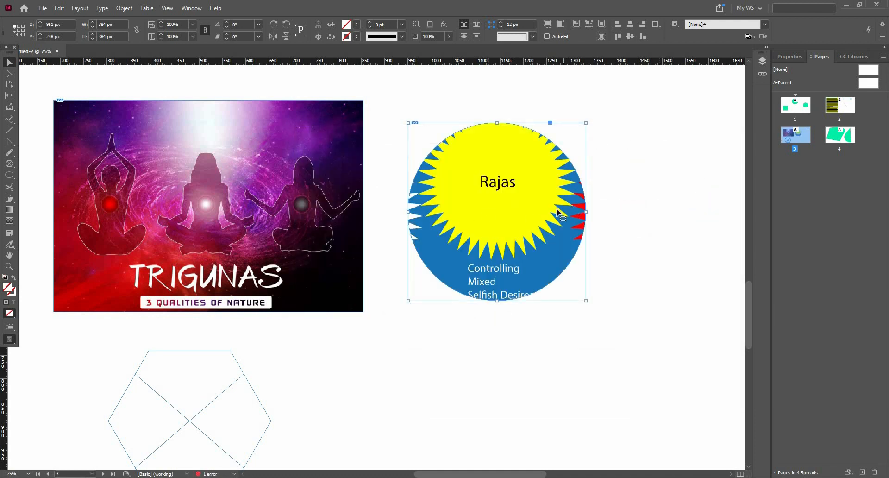
Step: Scale the image content inside the circular frame down to 79% around its centre, and deselect it
click(463, 235)
scroll(481, 127, down, 1)
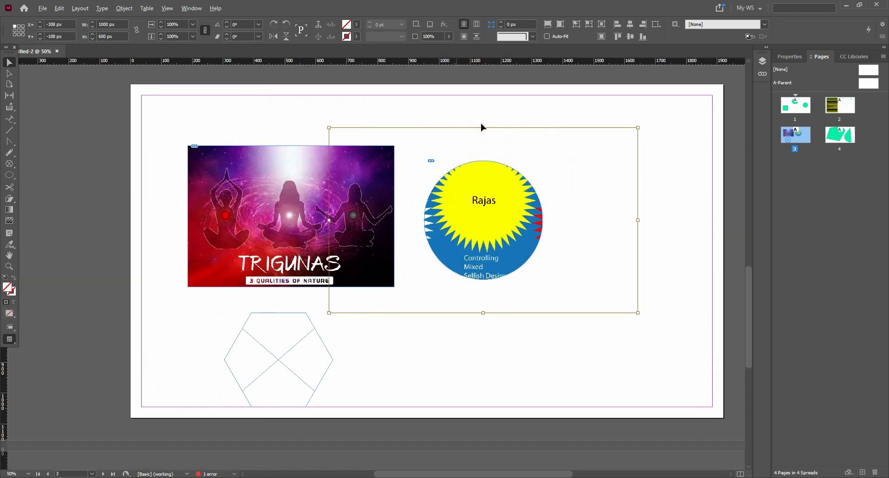
drag(484, 129, 483, 166)
drag(505, 219, 506, 200)
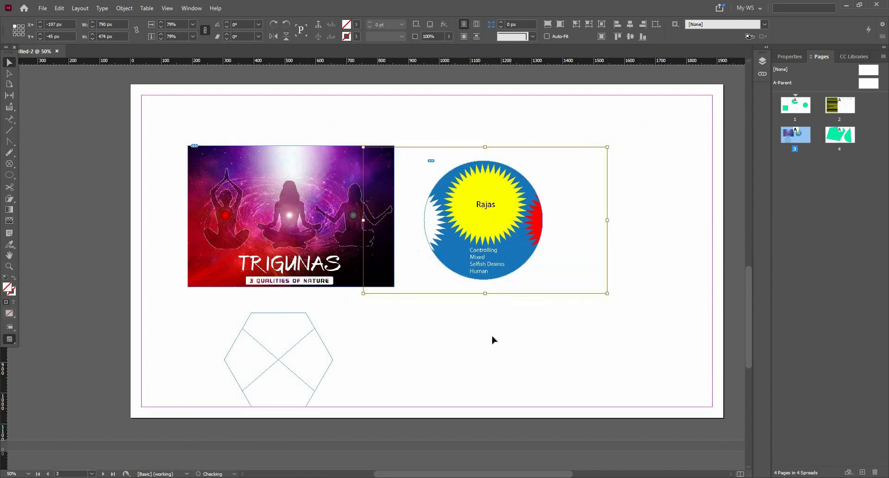
click(549, 333)
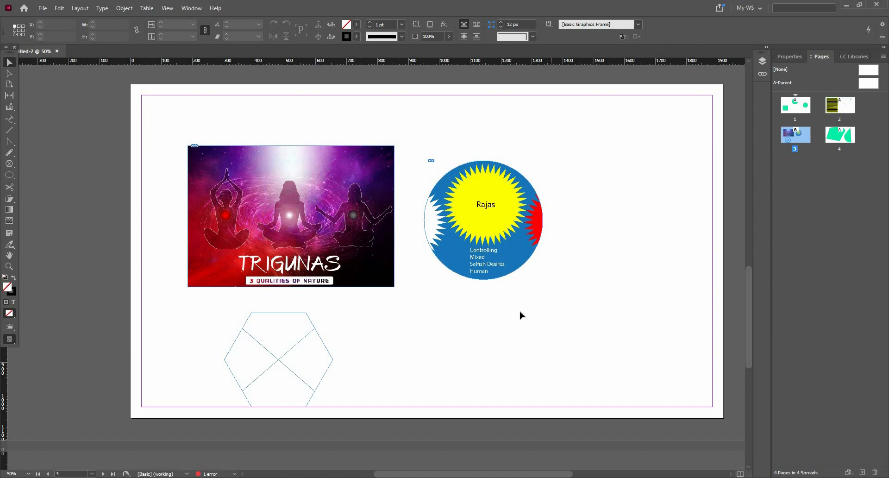
Step: Move the empty hexagonal frame to the right of the circular frame, evenly spaced and centred on the rectangular frame
scroll(293, 330, right, 1)
scroll(293, 330, down, 1)
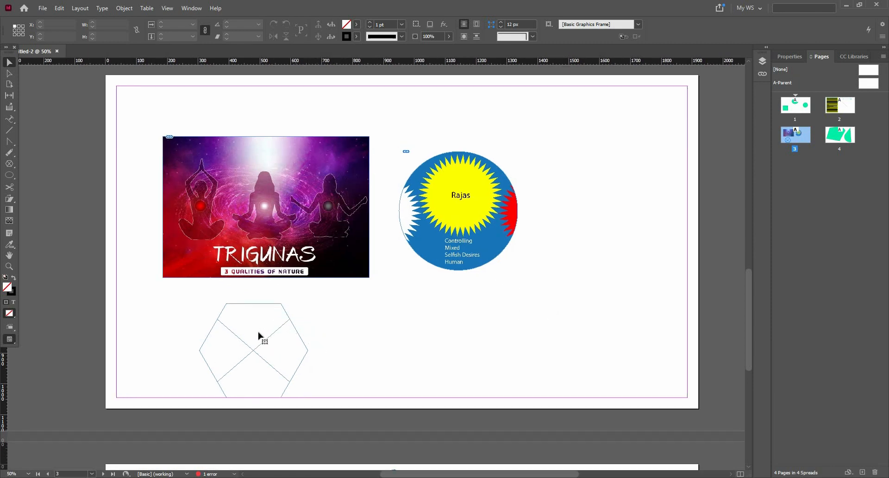
drag(258, 335, 606, 192)
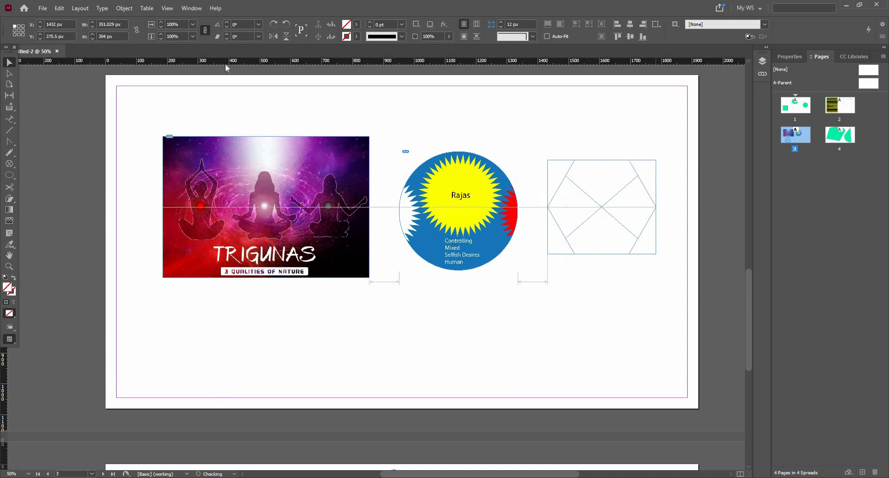
Step: Place the image a44825cc68740b1576d23e044d946c69 from Downloads into the hexagonal frame and deselect it
click(42, 8)
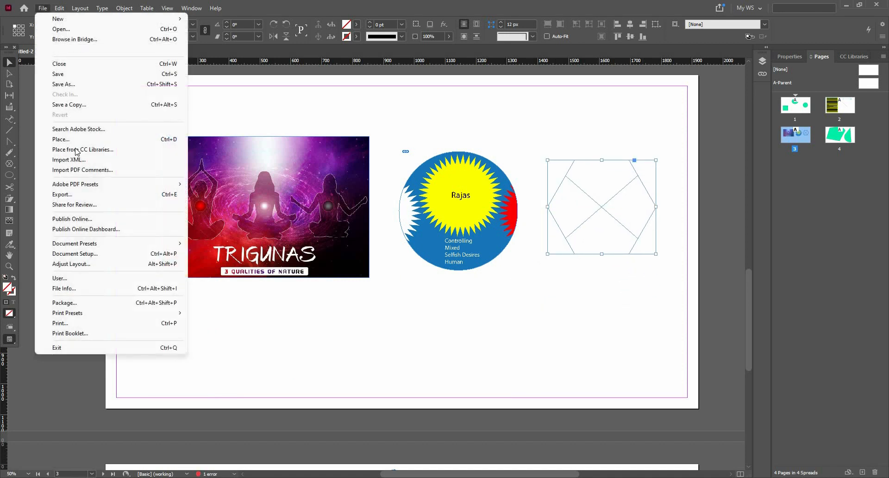
click(74, 137)
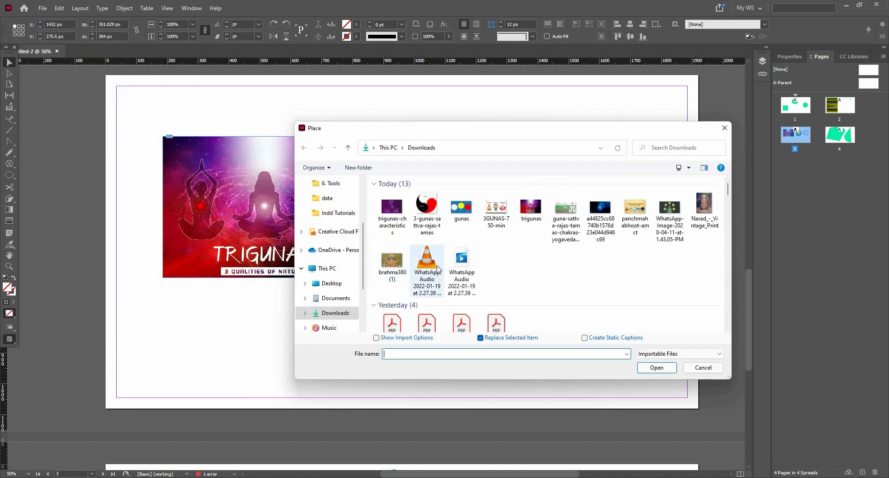
click(600, 213)
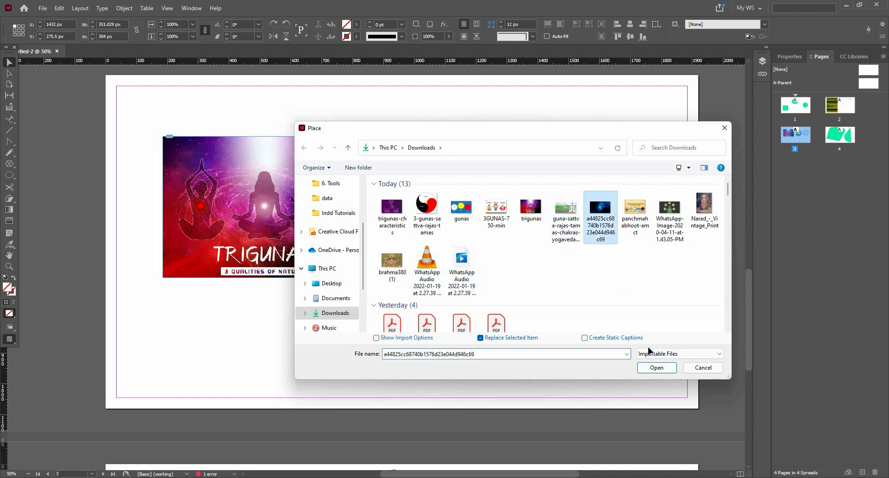
click(657, 368)
click(587, 287)
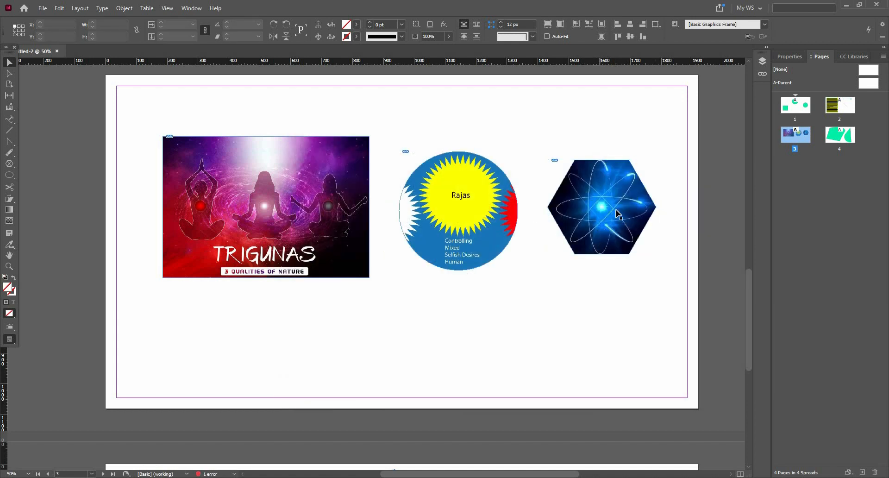
Step: Try shifting the image content up and to the left inside the hexagonal frame, and undo the shift
scroll(630, 189, up, 1)
scroll(593, 202, up, 1)
scroll(585, 213, down, 2)
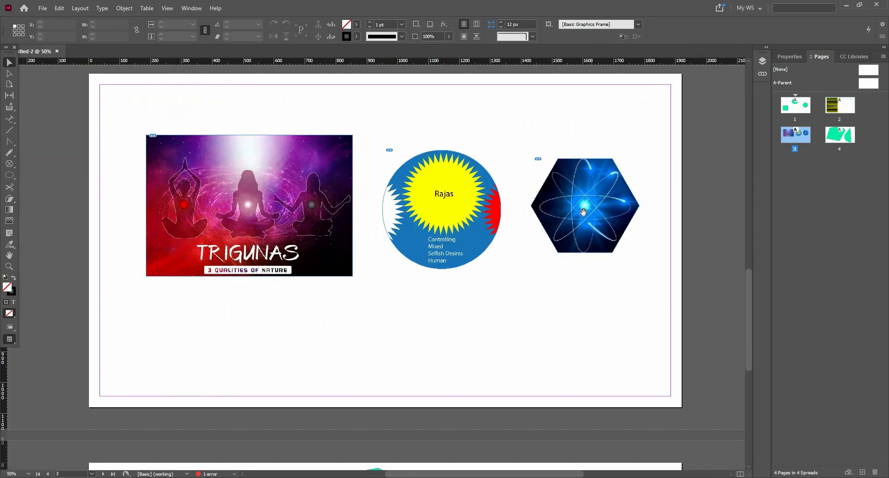
click(540, 231)
drag(540, 231, 554, 220)
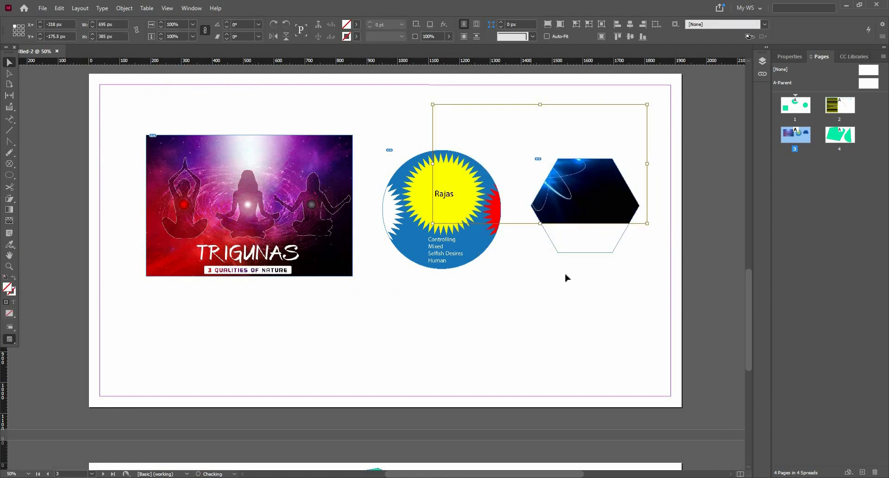
key(ctrl+z)
click(415, 202)
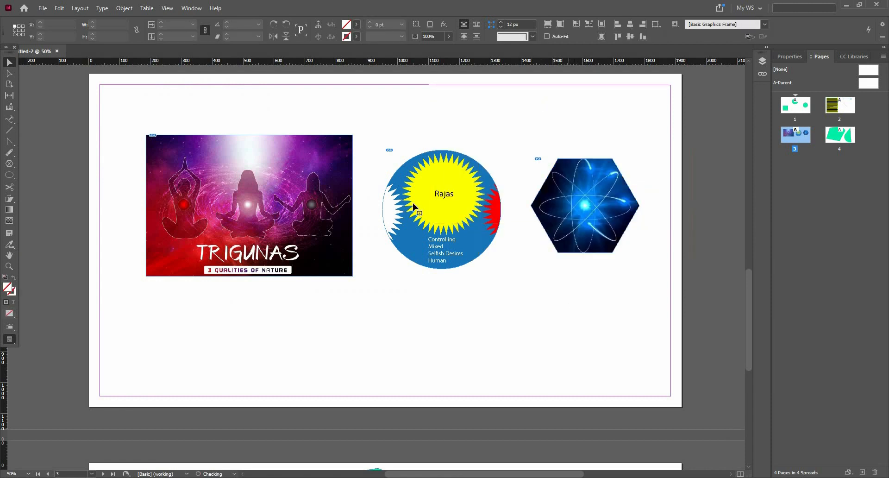
click(10, 165)
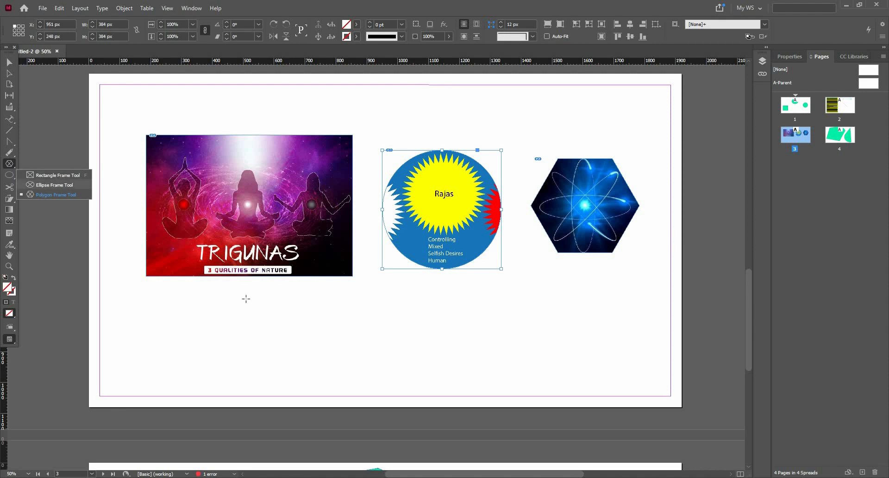
click(447, 277)
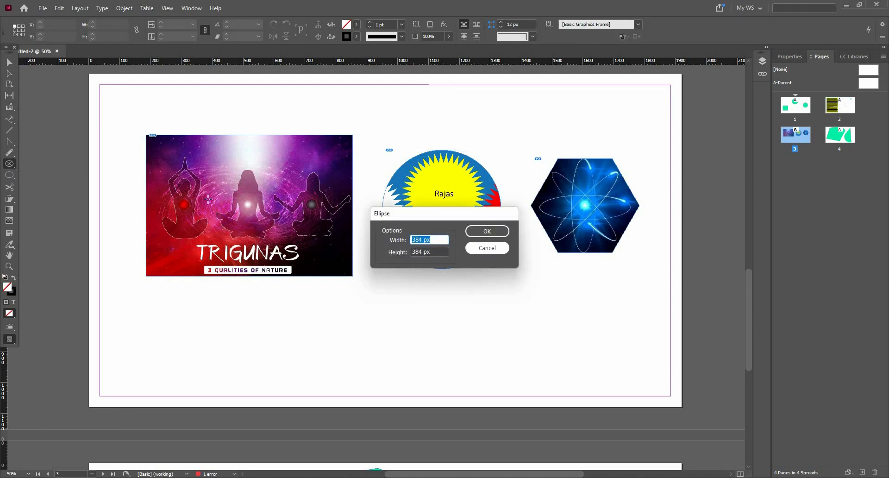
key(Escape)
key(a)
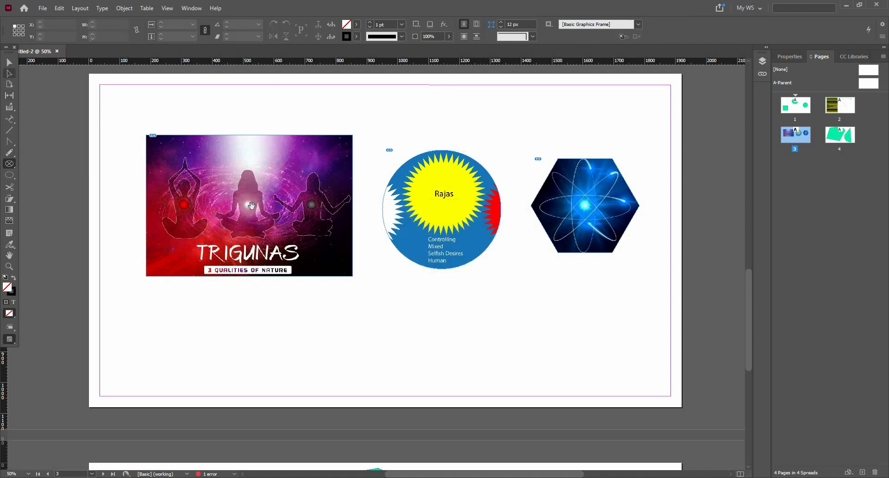
key(v)
drag(308, 258, 320, 226)
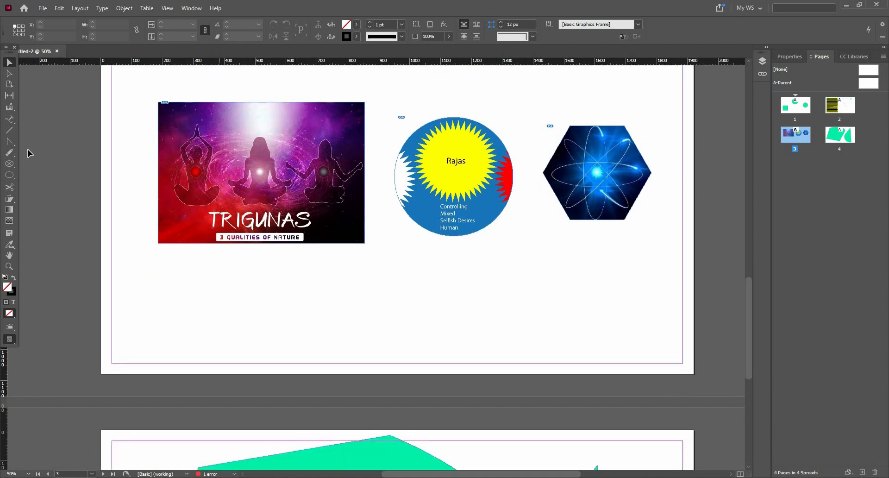
Step: Draw an elliptical frame about 670 × 316 px below the circular image and a plain ellipse about 351 × 304 px below the trigunas image
click(10, 164)
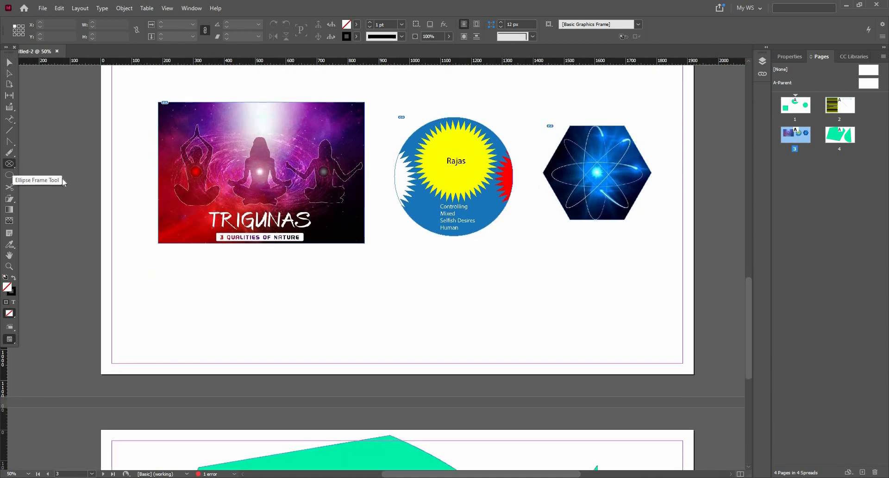
drag(417, 265, 624, 363)
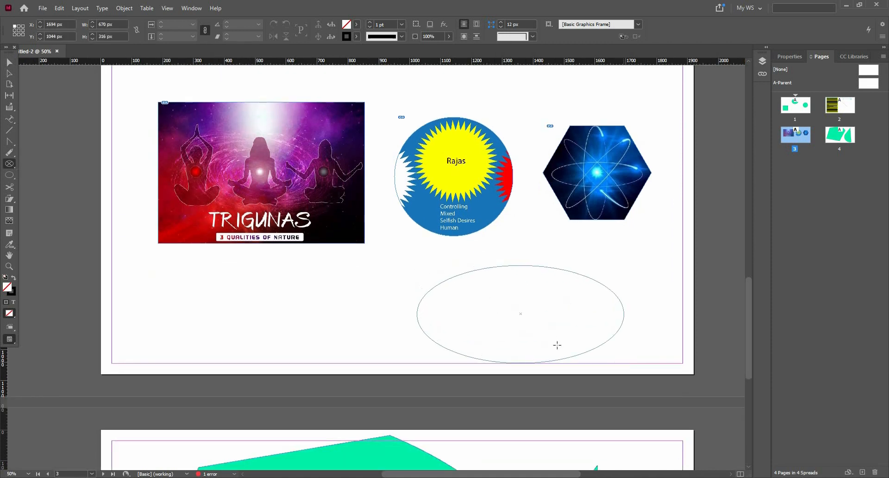
click(9, 108)
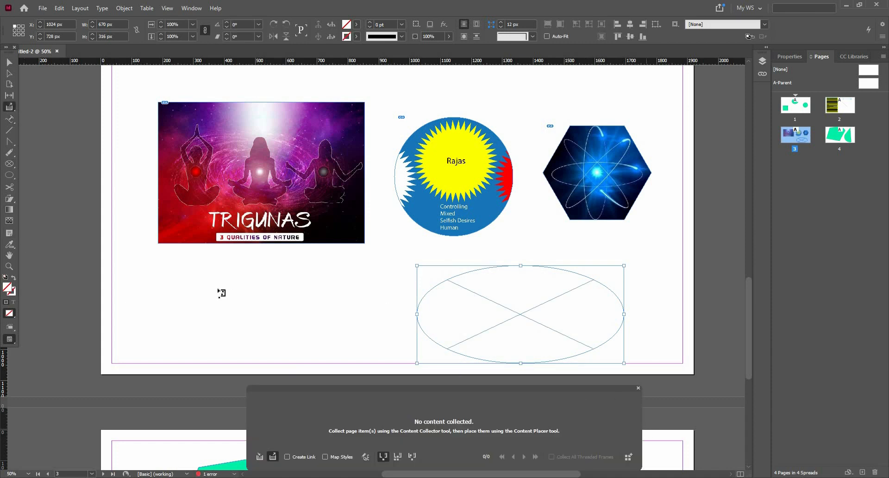
click(9, 174)
drag(198, 271, 306, 365)
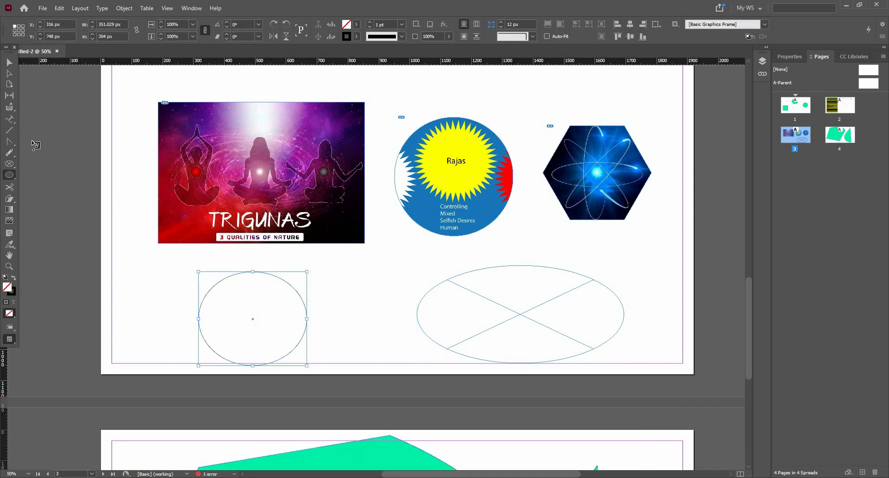
Step: Collect the plain ellipse with the Content Collector tool and return to the Selection tool
key(b)
key(v)
click(9, 107)
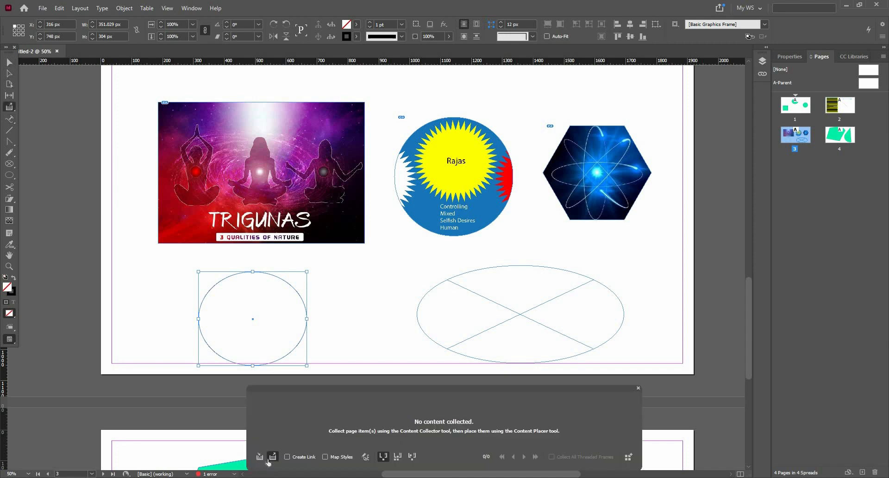
click(261, 457)
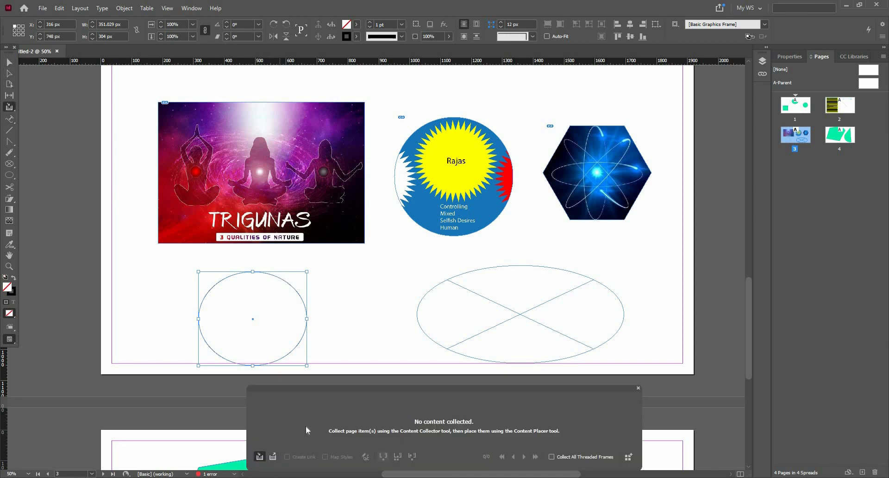
key(v)
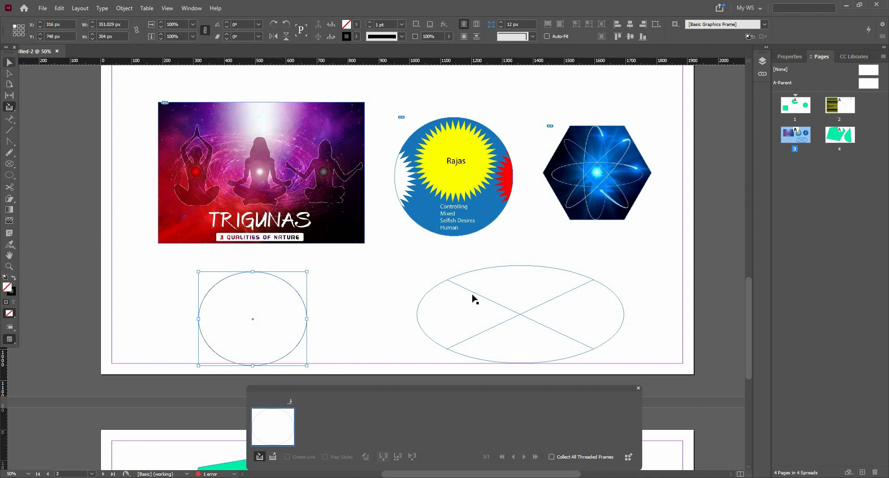
Step: Add the empty elliptical frame to the collected content with the Content Collector tool, and return to the Selection tool
click(511, 332)
scroll(519, 319, up, 1)
drag(519, 321, 412, 342)
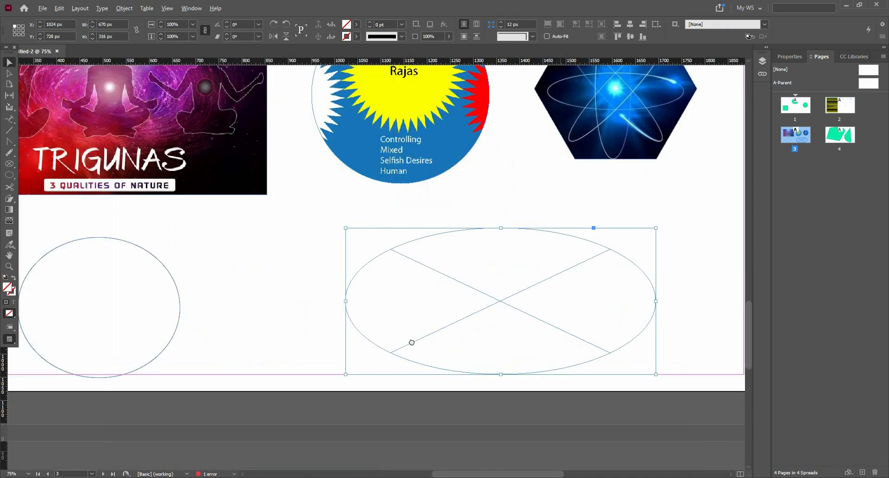
click(9, 110)
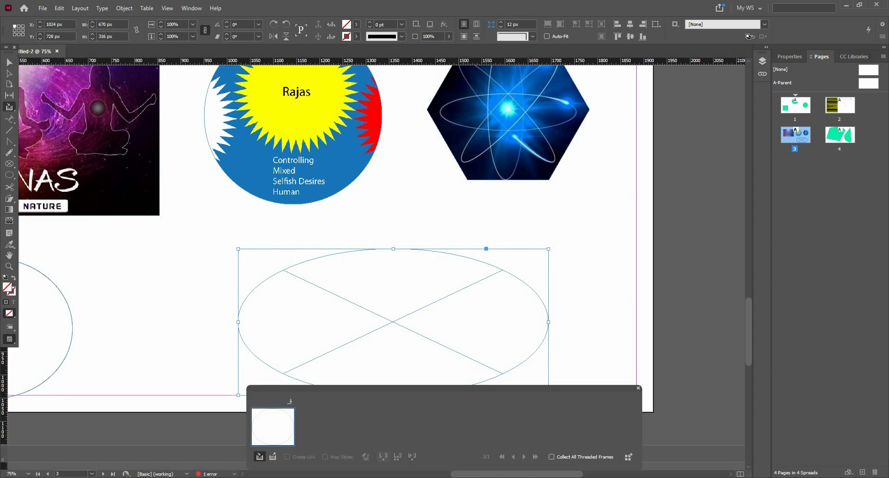
click(353, 326)
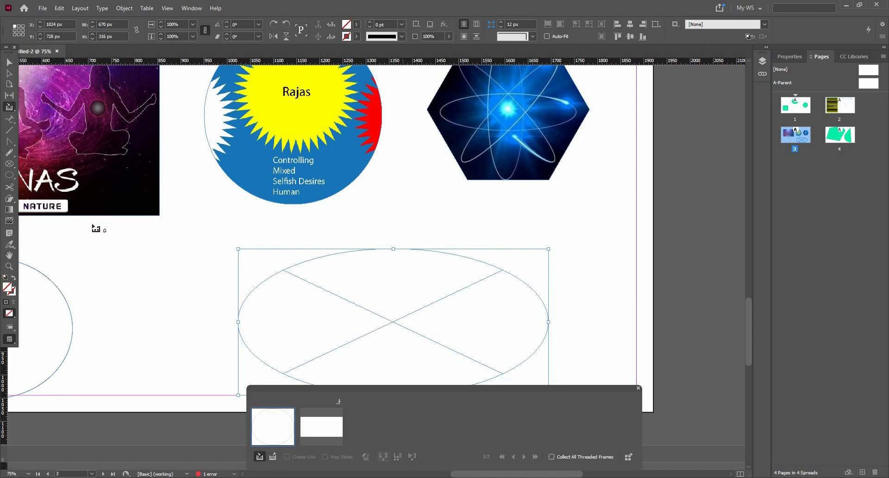
click(10, 64)
drag(417, 327, 270, 323)
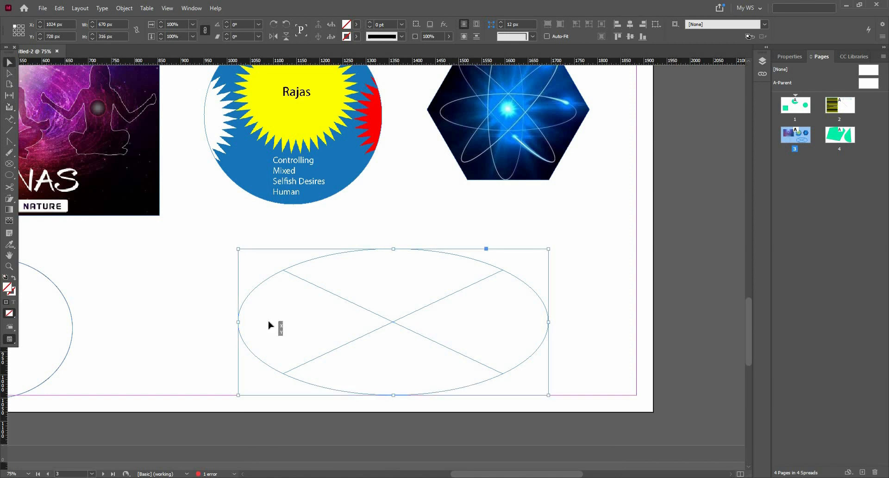
Step: Shift the empty elliptical frame sideways and stretch it upward to a height of about 548 px
drag(244, 246, 369, 253)
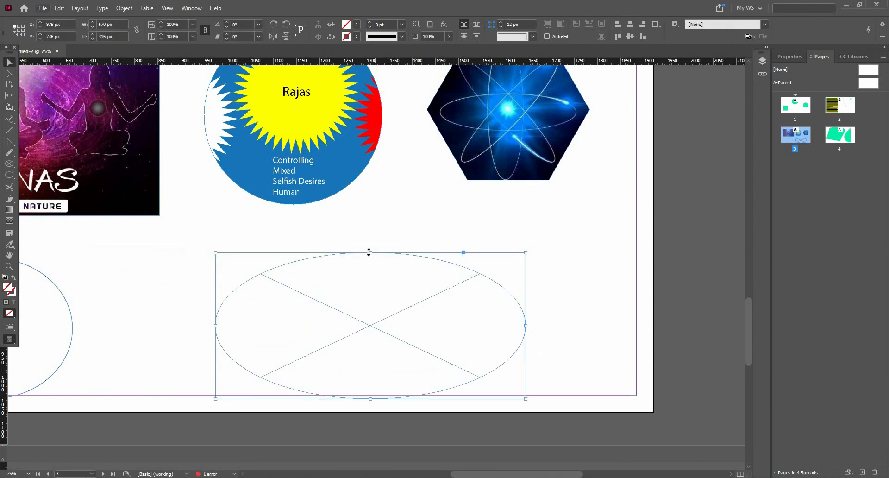
drag(375, 159, 374, 149)
scroll(390, 264, down, 2)
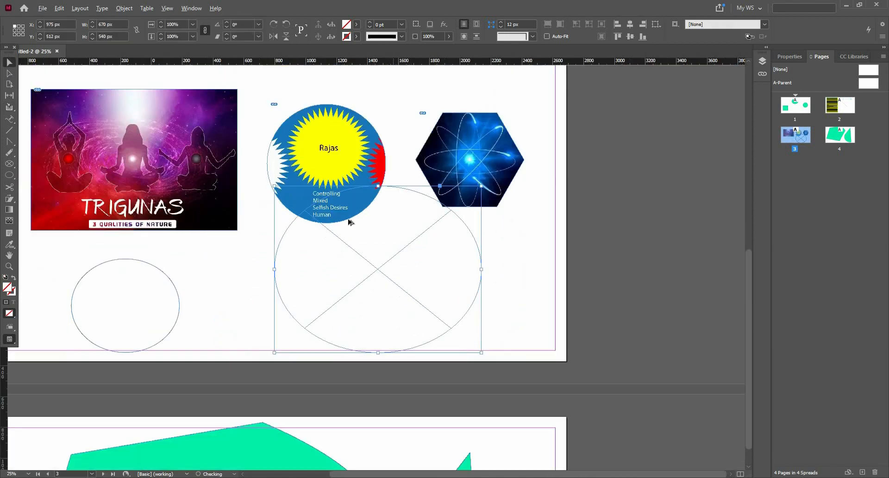
scroll(366, 226, up, 2)
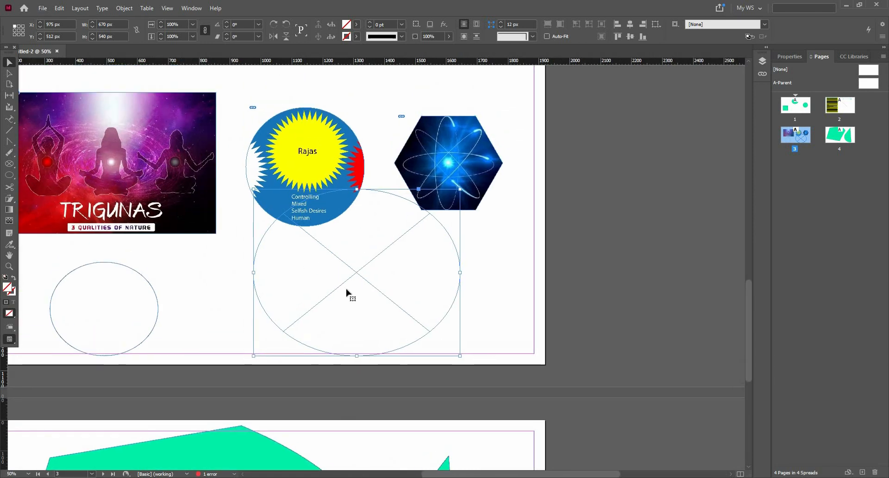
Step: Place the collected plain ellipse inside the elliptical frame with the Content Placer tool, and return to the Selection tool
click(12, 111)
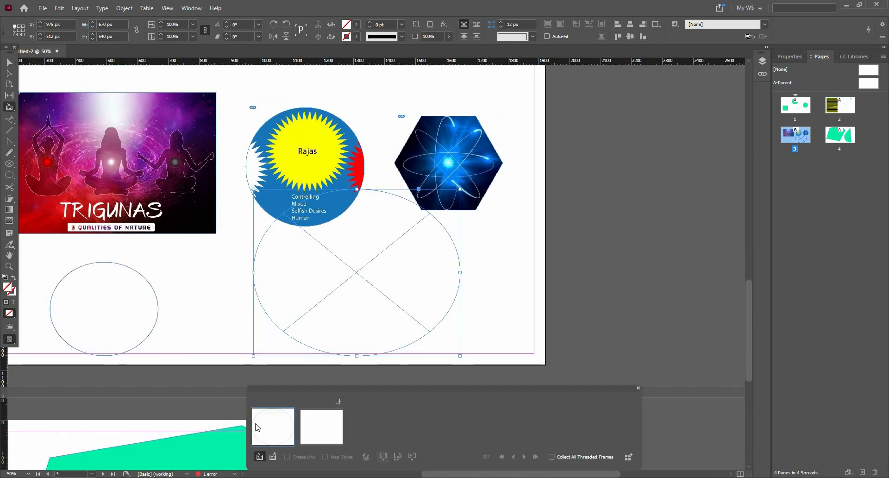
click(273, 457)
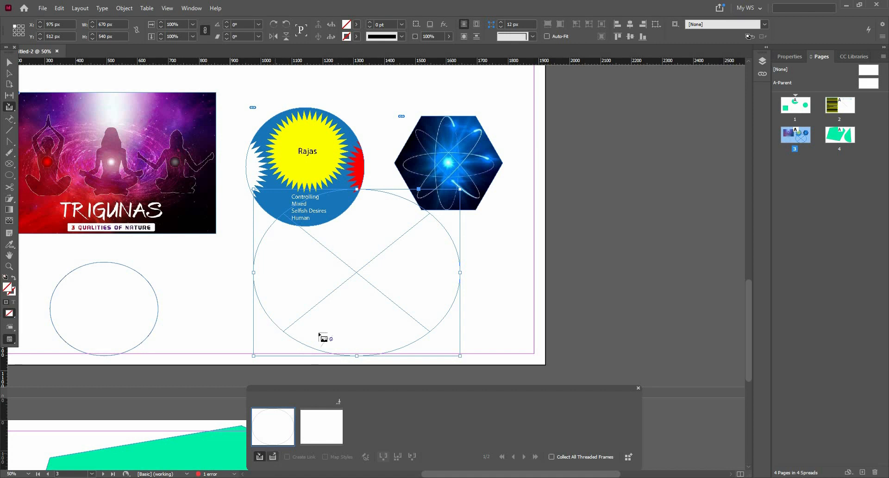
click(330, 288)
key(v)
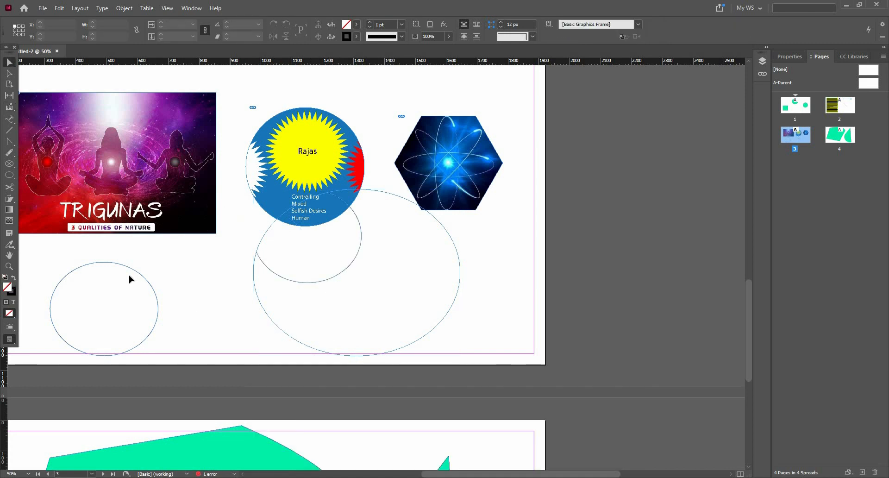
Step: Reposition the elliptical frame below the circular image and enlarge its nested ellipse to about 634 × 549 px
drag(335, 279, 341, 312)
double_click(337, 315)
double_click(343, 260)
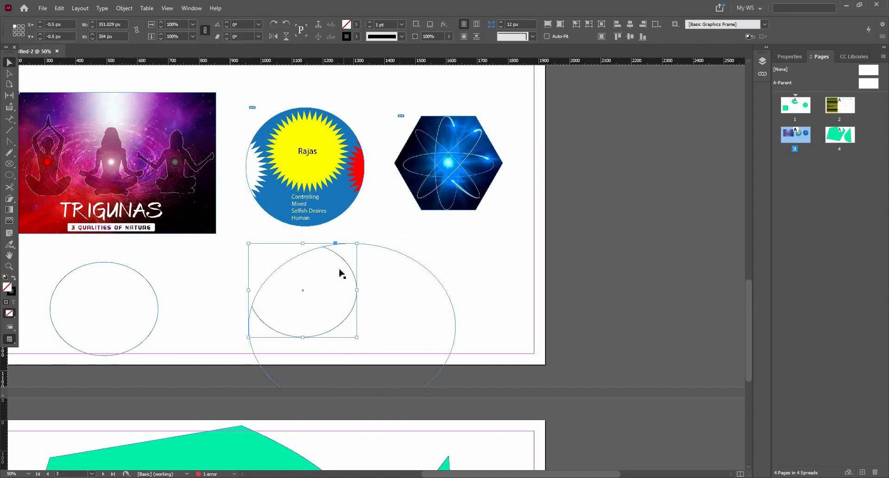
drag(340, 269, 451, 370)
double_click(333, 287)
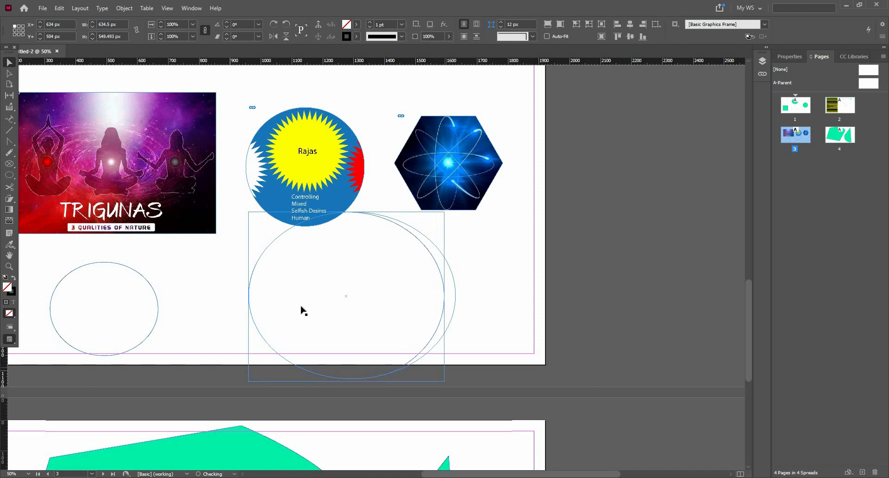
Step: Delete the elliptical frame with its nested content and the plain ellipse below the trigunas image
click(508, 301)
drag(382, 342, 172, 309)
key(Delete)
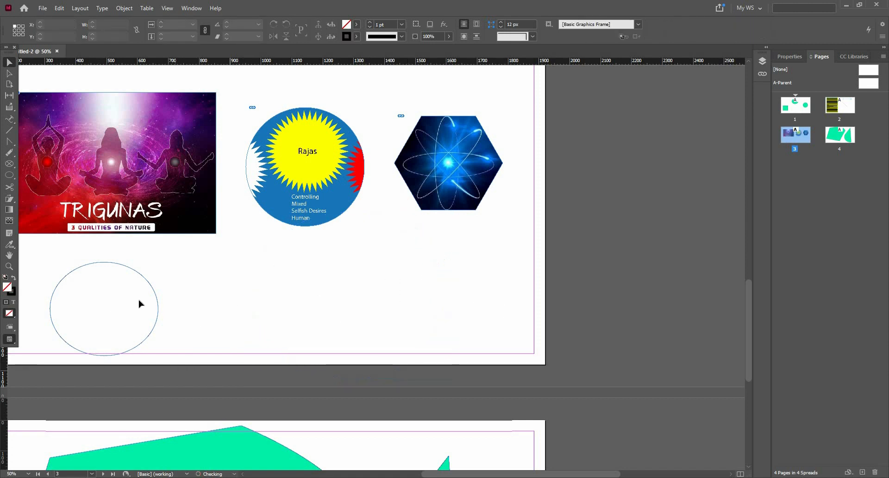
click(139, 304)
key(Delete)
Step: Select the rectangular, circular and hexagonal image frames together and delete them from page 3
drag(336, 292, 344, 318)
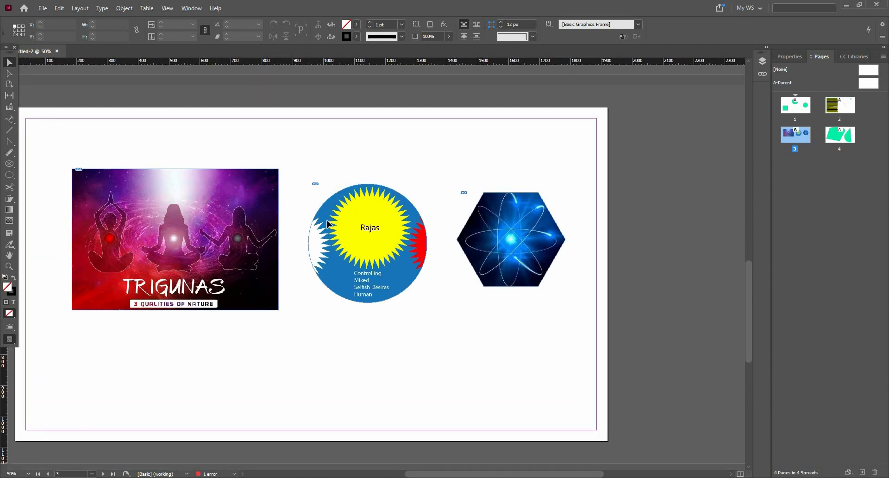
key(ctrl+=)
key(ctrl+minus)
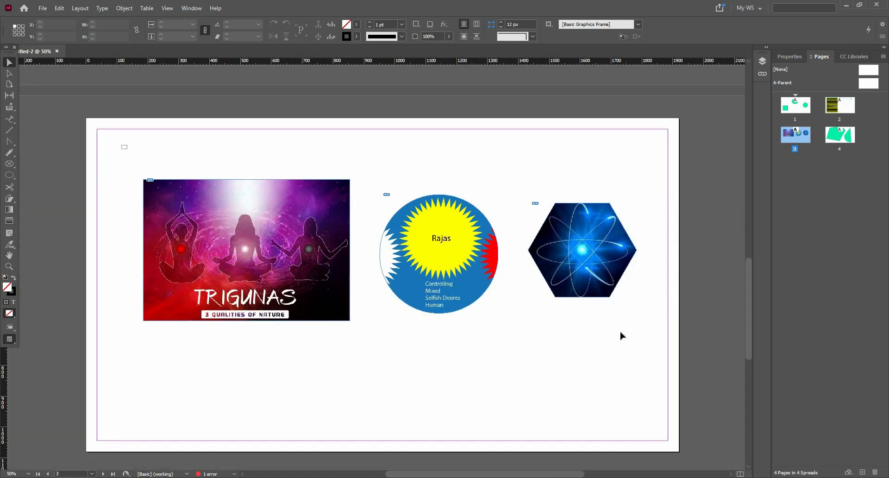
drag(620, 336, 663, 364)
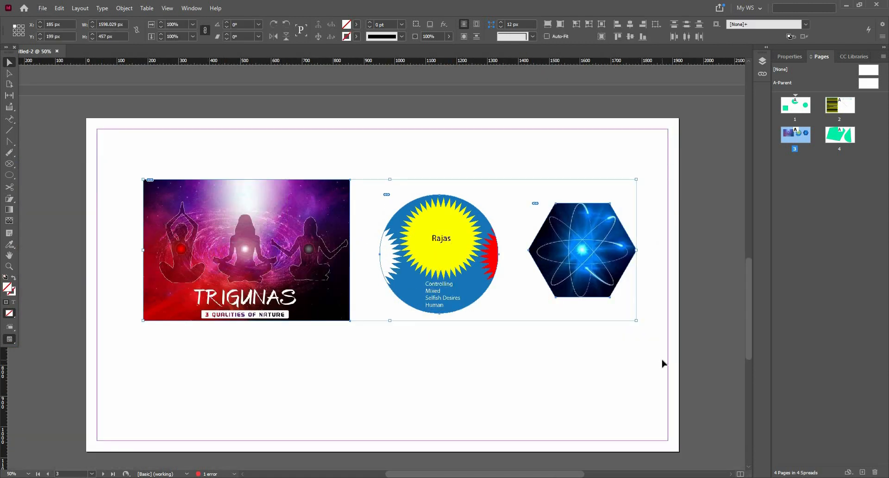
key(Delete)
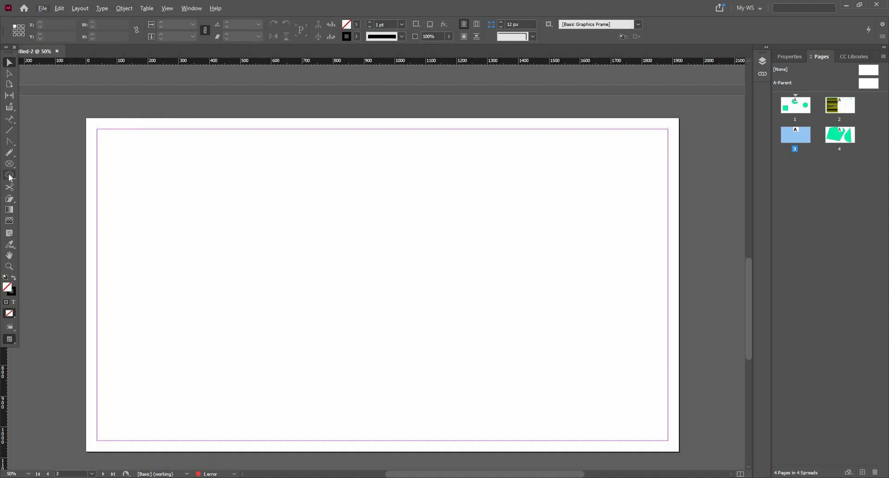
Step: Draw a square about 510 × 510 px in the upper-left part of the page with the Rectangle tool
drag(10, 176, 60, 187)
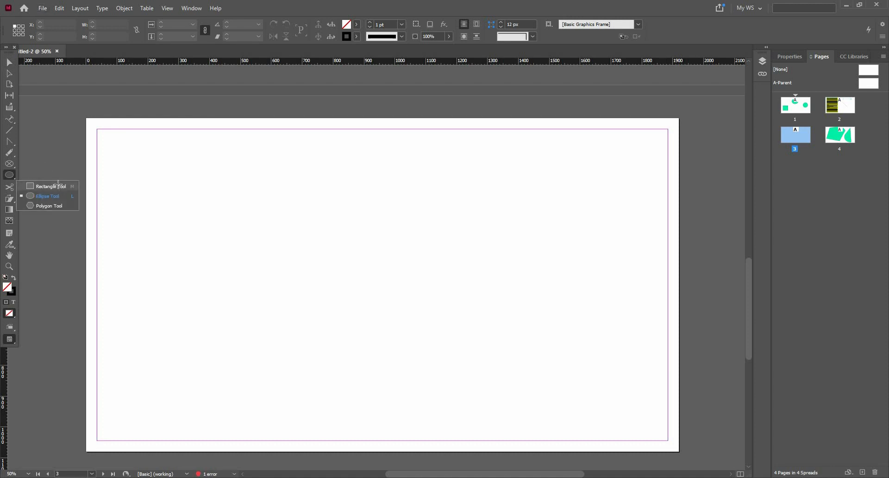
key(m)
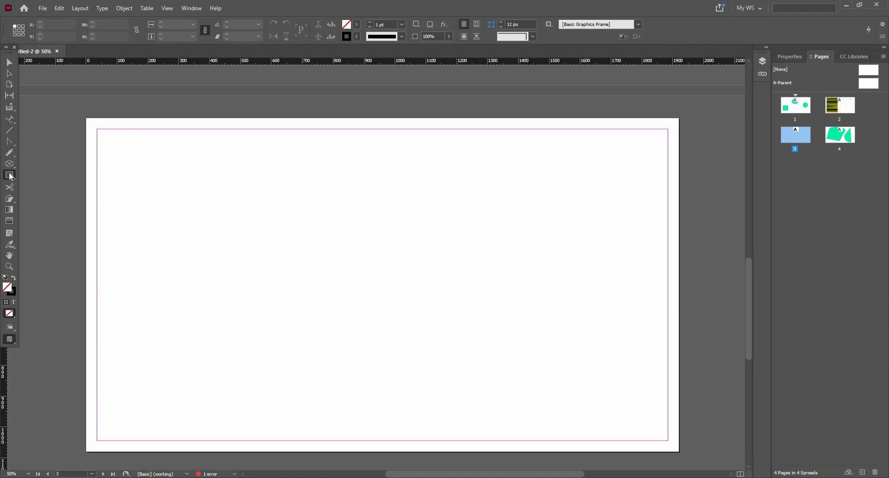
drag(10, 174, 94, 173)
drag(161, 137, 320, 329)
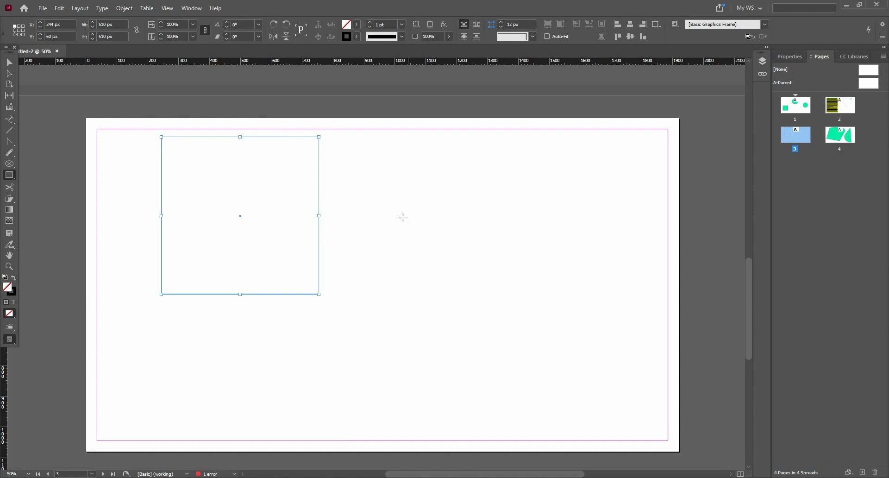
Step: Create a 500 × 500 px square from exact dimensions beside the first one, and delete both squares
click(404, 222)
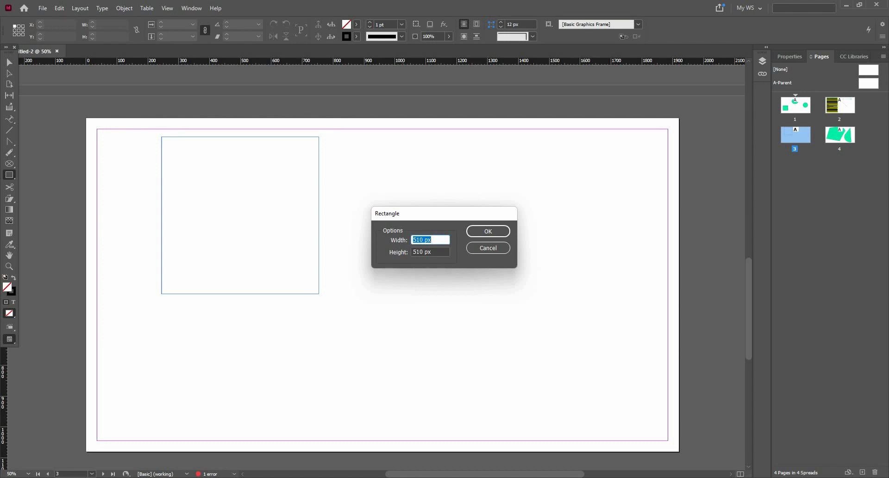
text(500)
key(Tab)
text(50)
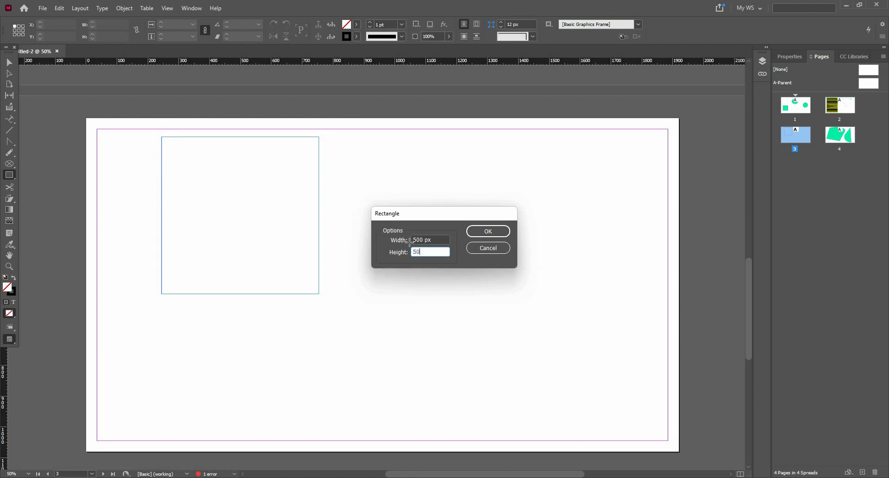
key(Return)
key(v)
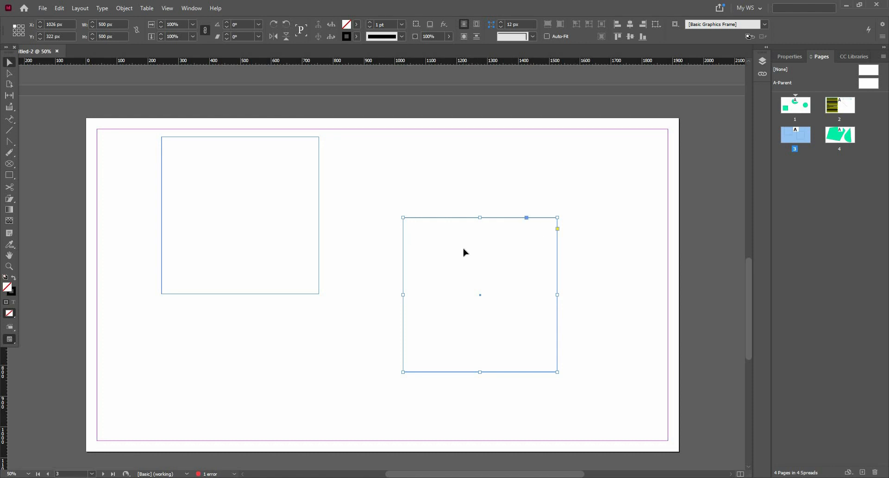
drag(128, 116, 600, 408)
key(Delete)
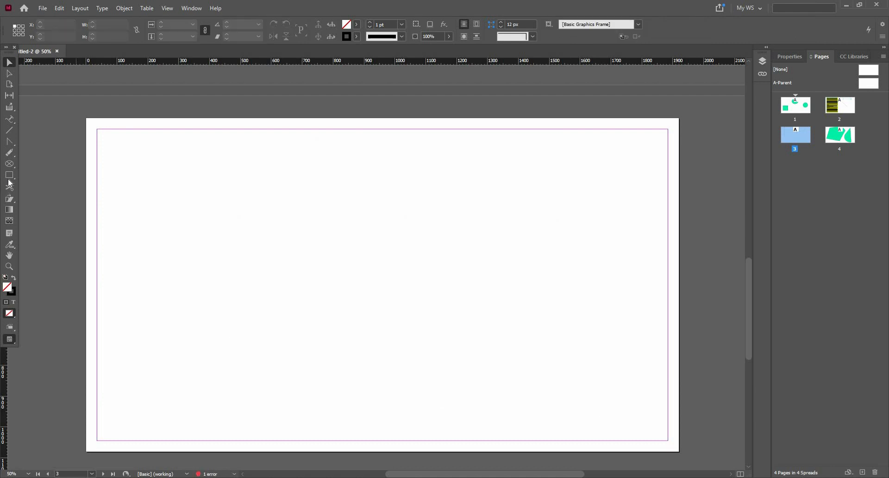
Step: Draw a circle about 406 px in diameter in the upper-left part of the page with the Ellipse tool
click(9, 175)
right_click(9, 175)
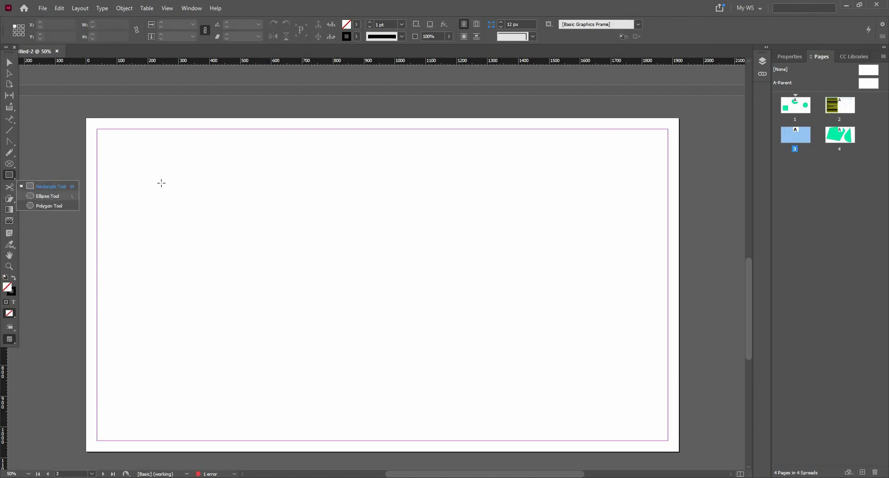
key(l)
drag(220, 159, 343, 303)
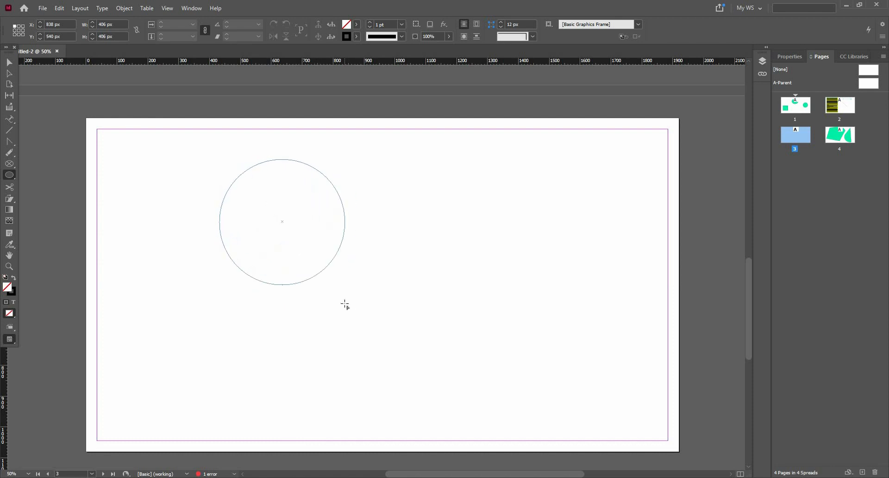
Step: Create a 500 × 500 px circle from exact dimensions in the lower-right part of the page, and return to the Selection tool
click(425, 249)
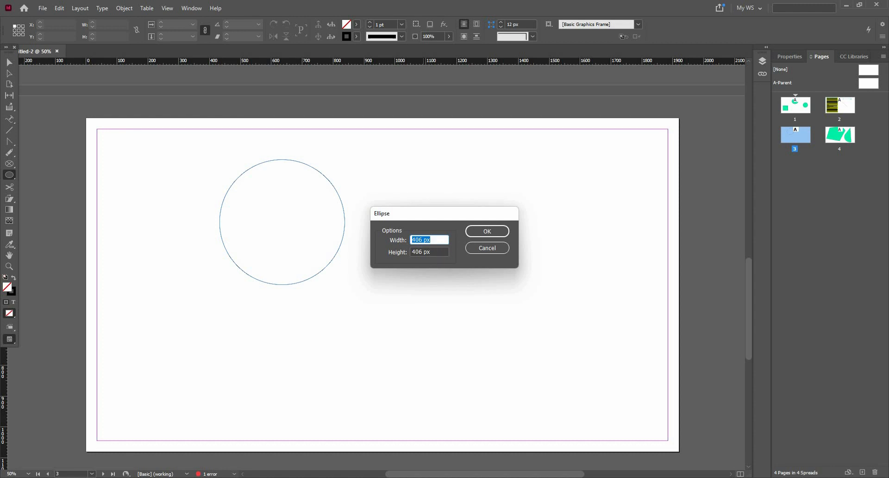
text(500)
key(Tab)
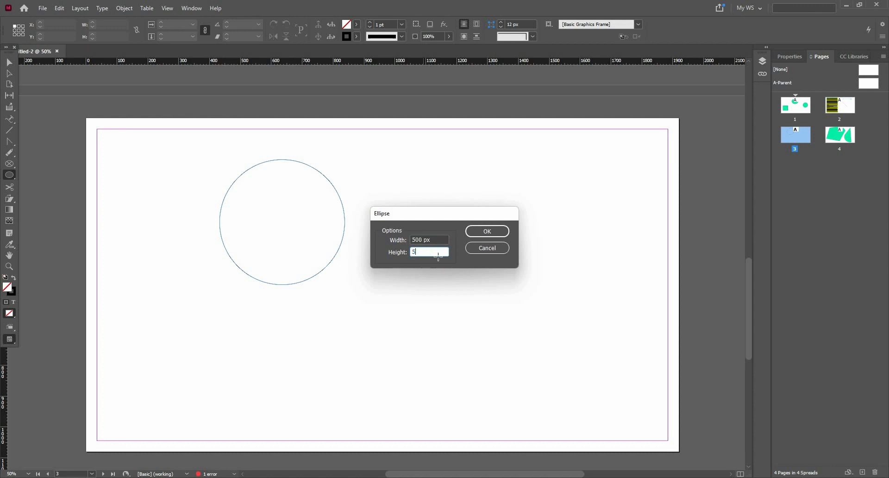
text(500)
key(Return)
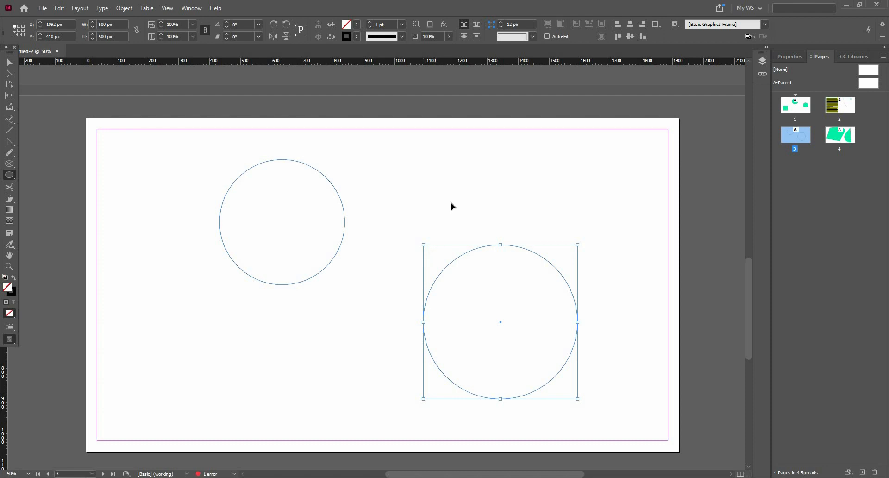
key(v)
Step: Select the 500 px circle and give it a light pink fill with the Color Picker
click(446, 267)
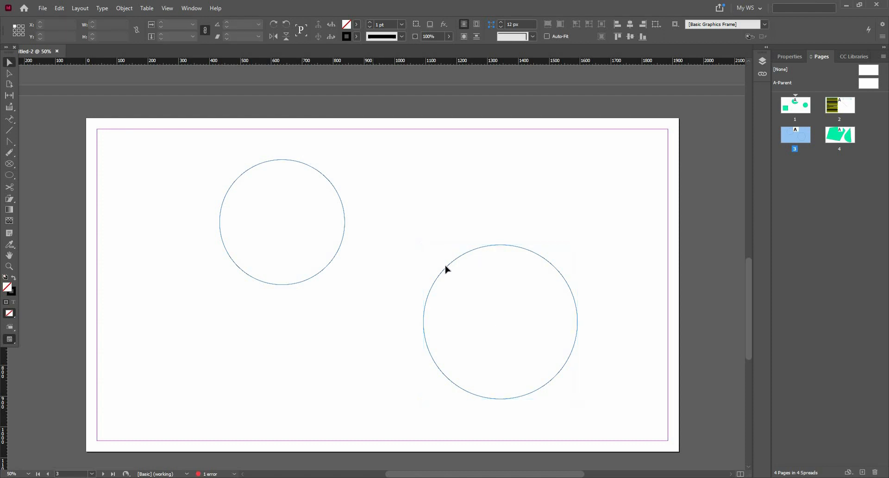
click(445, 266)
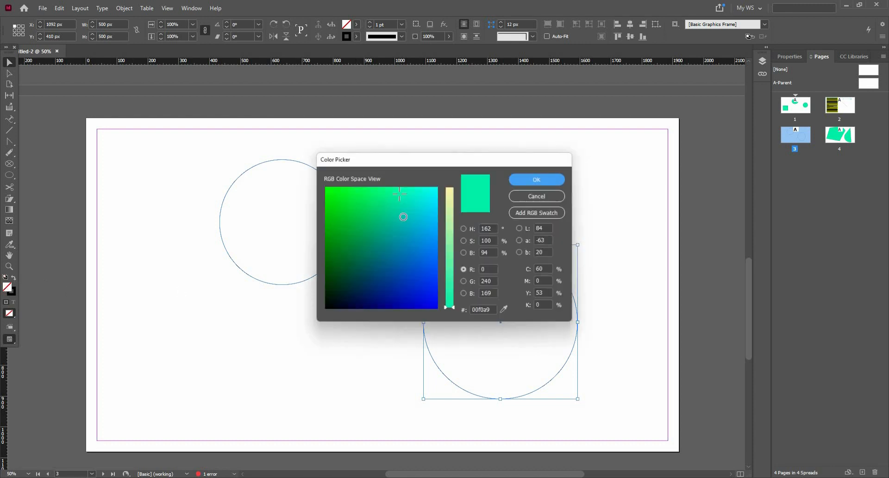
click(420, 209)
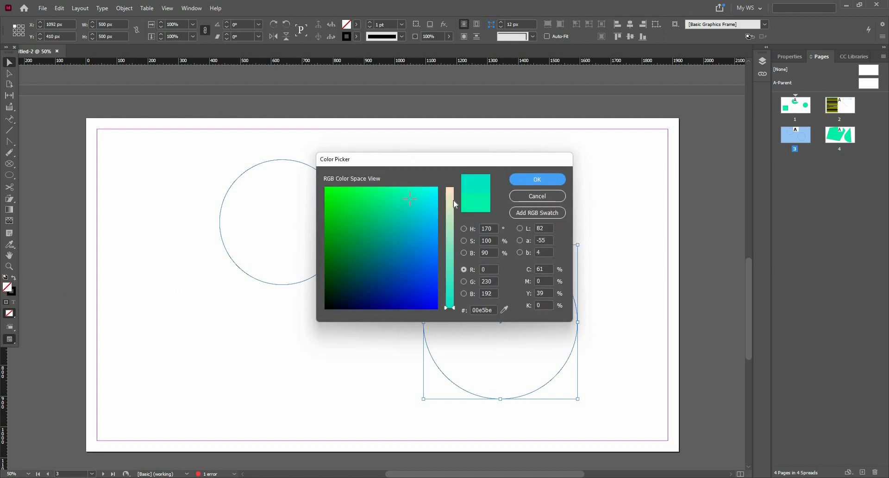
click(541, 175)
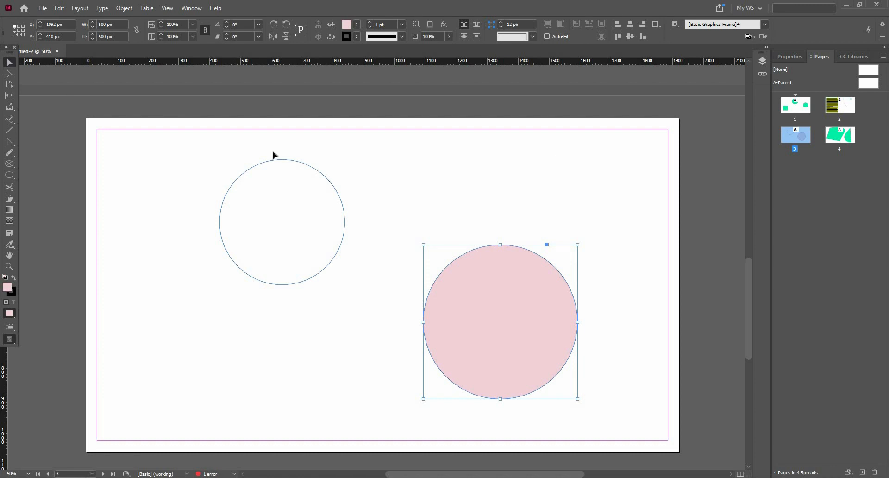
Step: Move the pink circle up beside the unfilled circle and set its stroke weight to 15 pt
drag(522, 361, 378, 330)
click(378, 330)
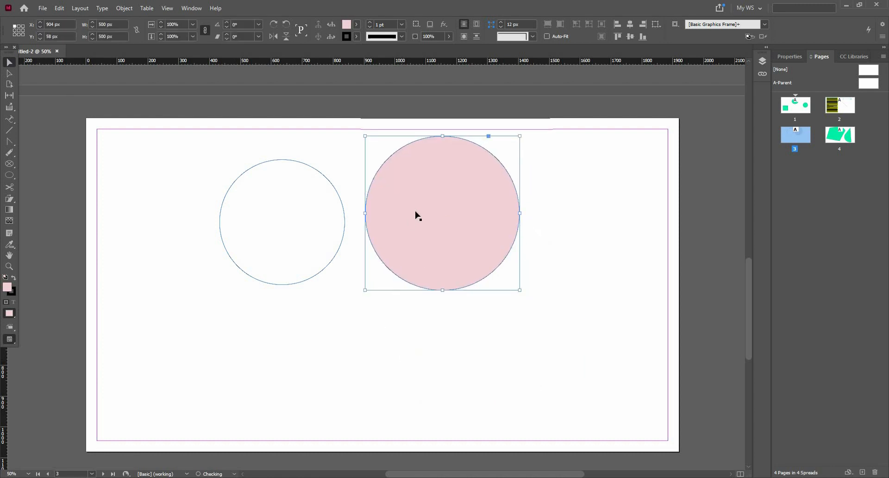
click(416, 213)
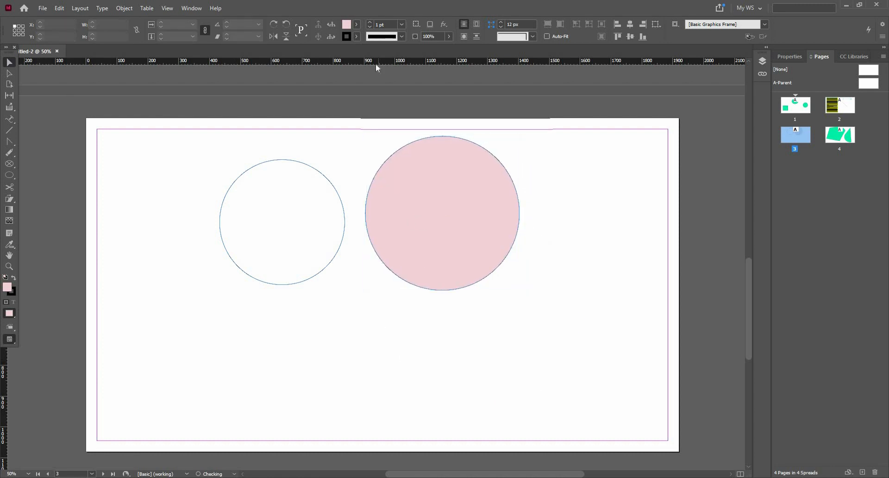
click(403, 37)
click(369, 23)
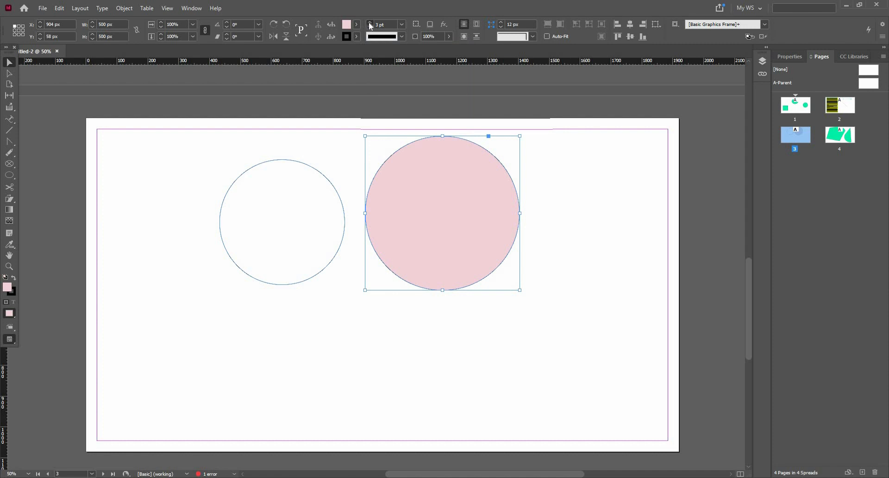
click(454, 87)
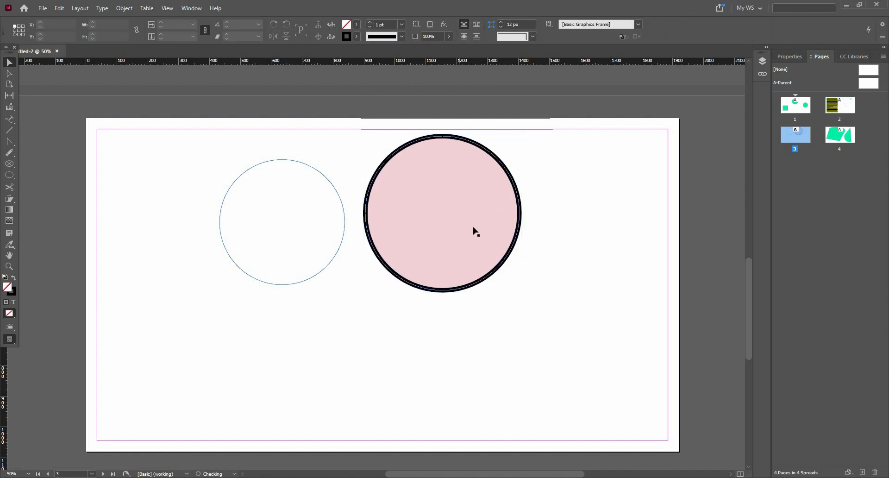
Step: Move the outlined pink circle lower on the page and display its object properties
drag(442, 201, 453, 262)
click(800, 54)
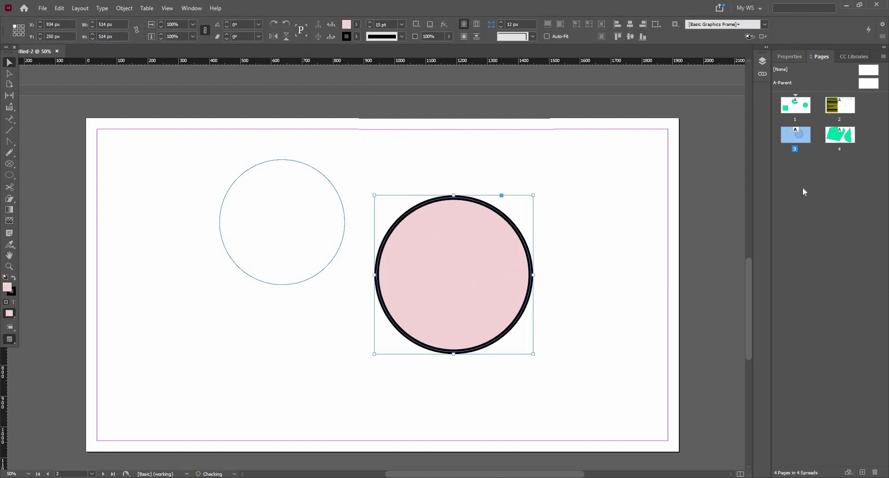
click(844, 172)
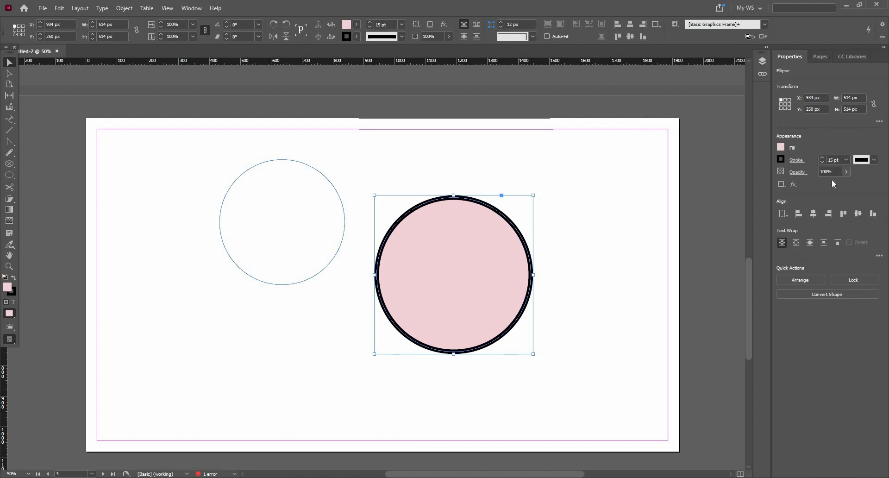
Step: Draw a hexagon about 497 × 430 px with the Polygon tool in the lower-left part of the page, leaving nothing selected
click(380, 225)
click(417, 240)
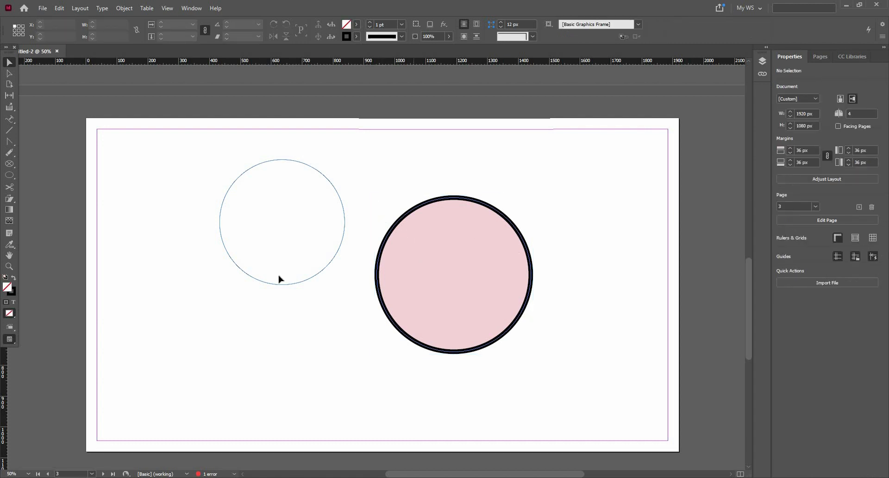
drag(8, 176, 58, 204)
drag(128, 271, 282, 405)
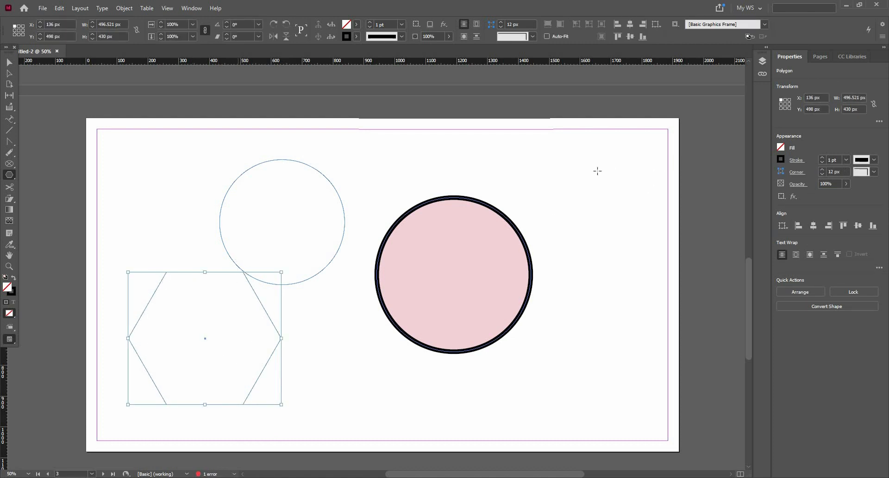
key(ctrl+shift+a)
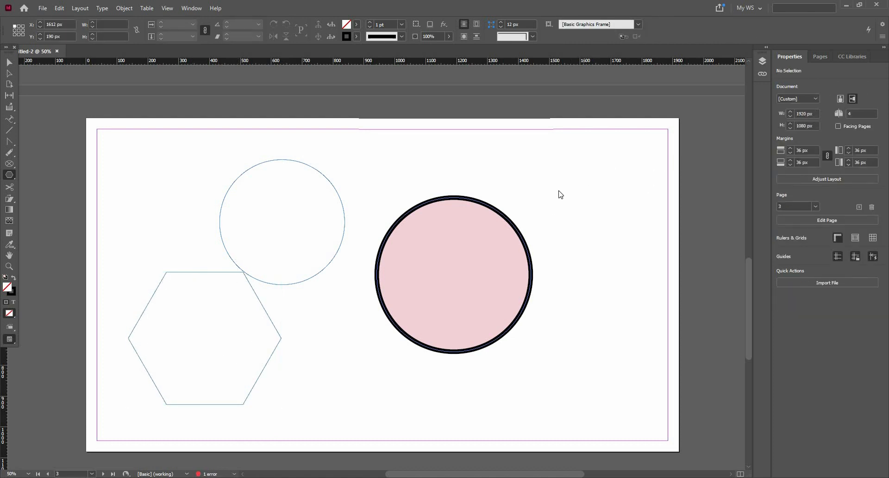
Step: Set the polygon's number of sides to 8 and draw an octagon about 442 × 442 px in the upper-right part of the page
click(561, 195)
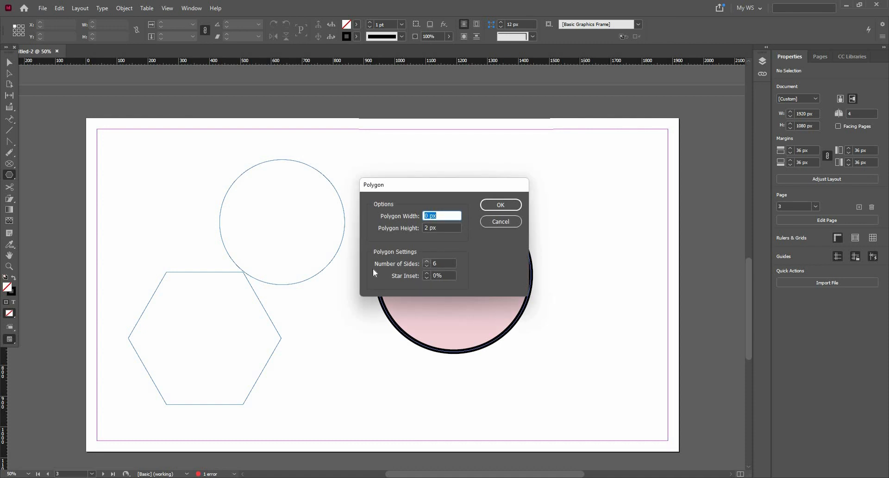
key(Tab)
key(Tab)
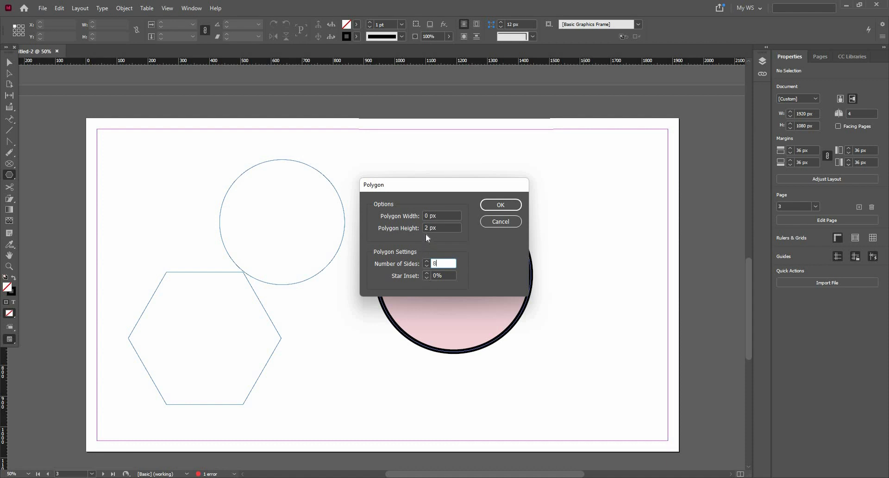
click(494, 207)
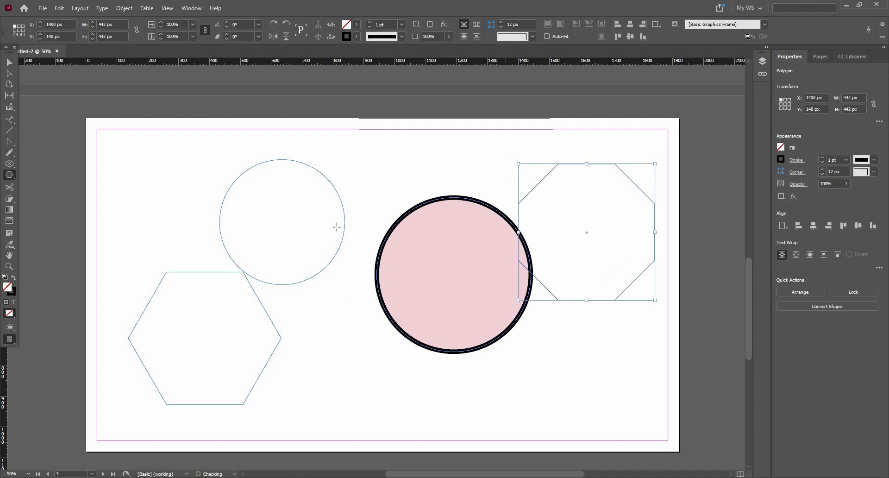
Step: Create an eight-pointed star of 442 × 442 px with a 50% star inset and move it between the hexagon and the pink circle
click(404, 284)
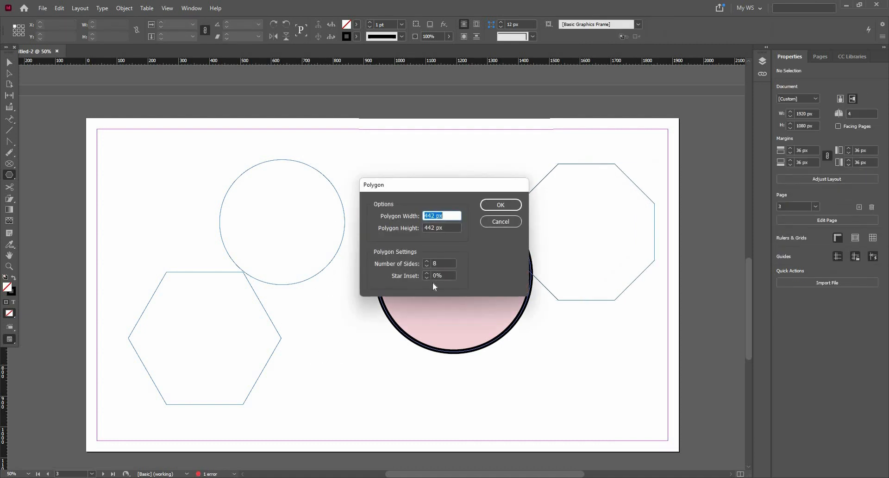
click(426, 272)
double_click(437, 275)
text(50)
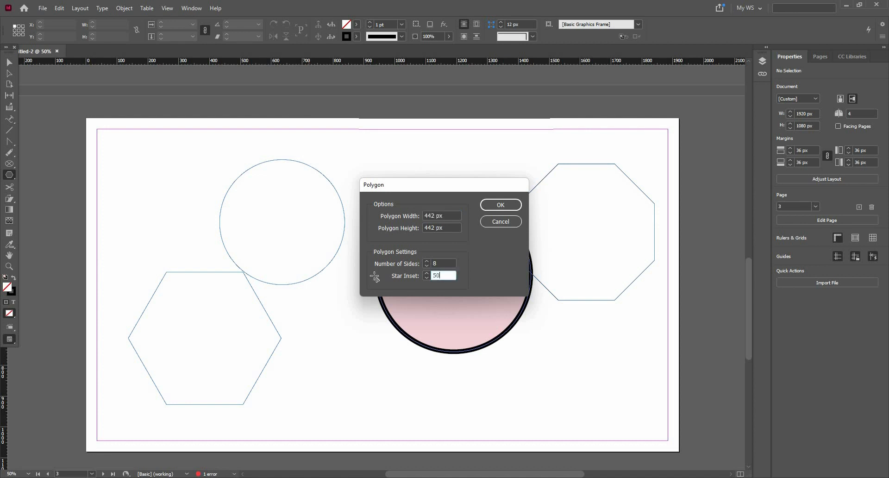
key(Return)
key(v)
drag(370, 393, 350, 301)
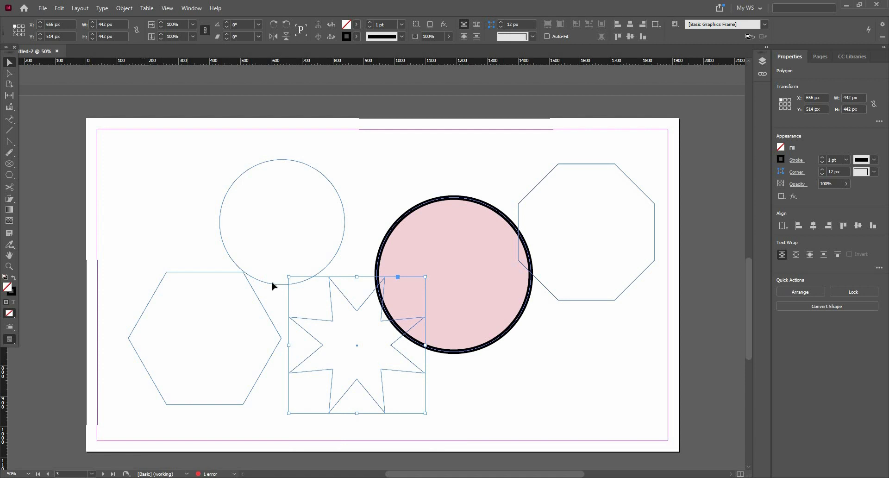
Step: Delete the unfilled circle, the hexagon and the eight-pointed star together
click(357, 371)
key(ctrl+a)
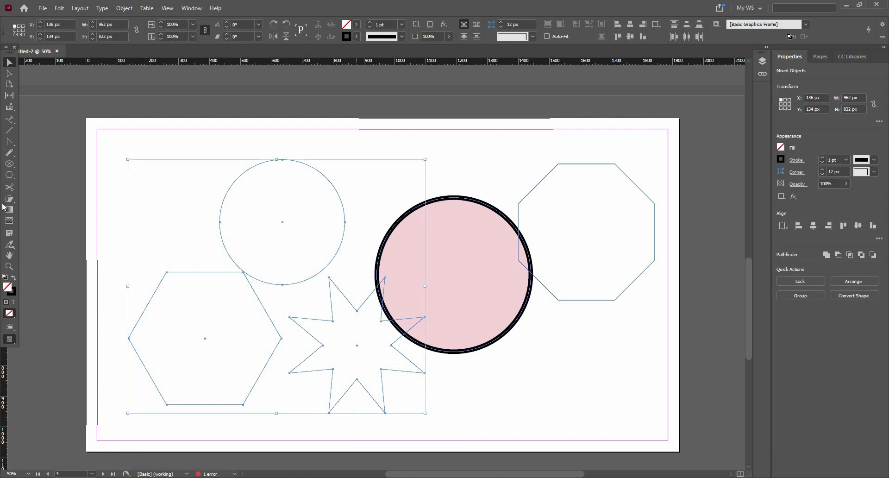
key(Delete)
Step: Create a five-pointed star of 442 × 442 px with a 50% star inset on the left half of the page
click(10, 177)
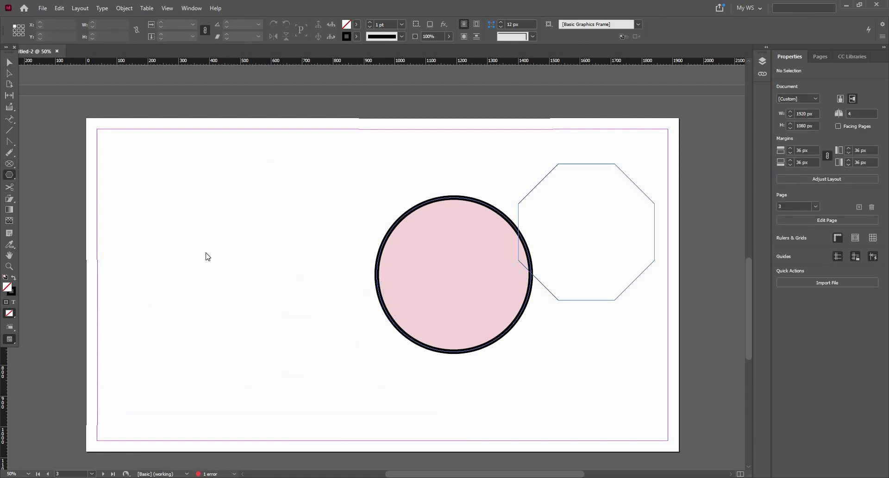
click(448, 274)
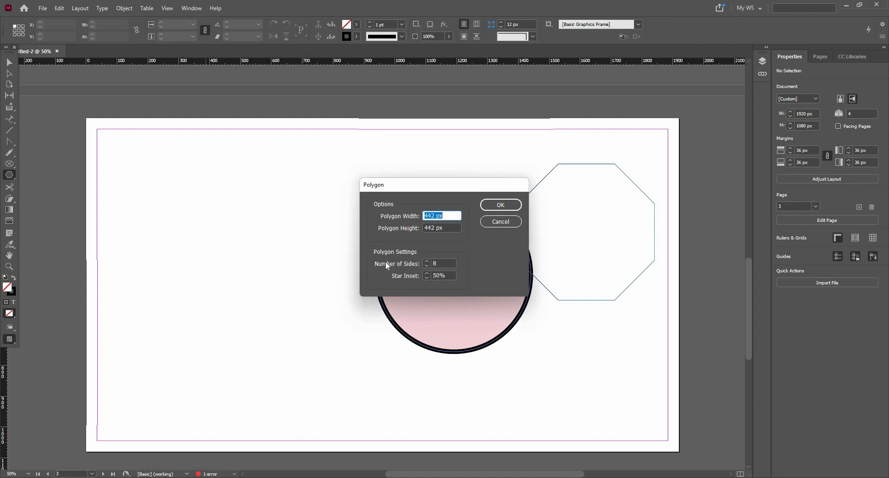
key(Tab)
key(Tab)
text(5)
key(Return)
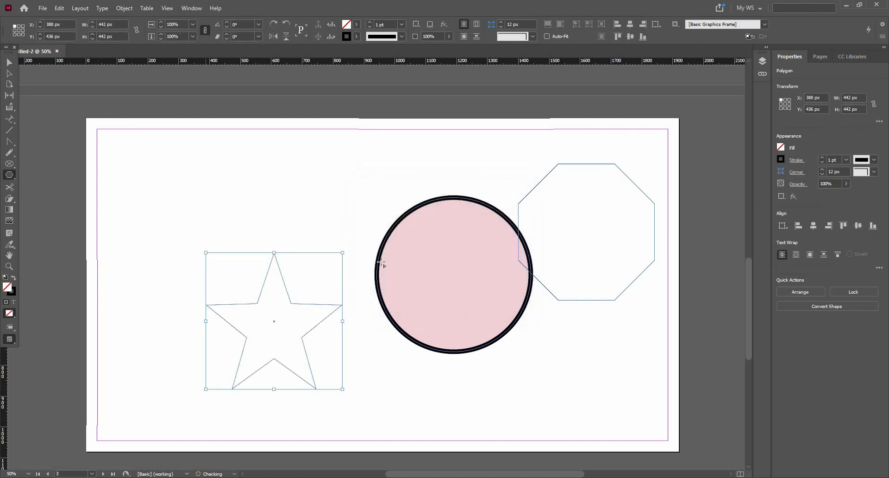
key(v)
Step: Select the five-pointed star and remove it and the octagon, keeping only the pink circle on the page
click(301, 306)
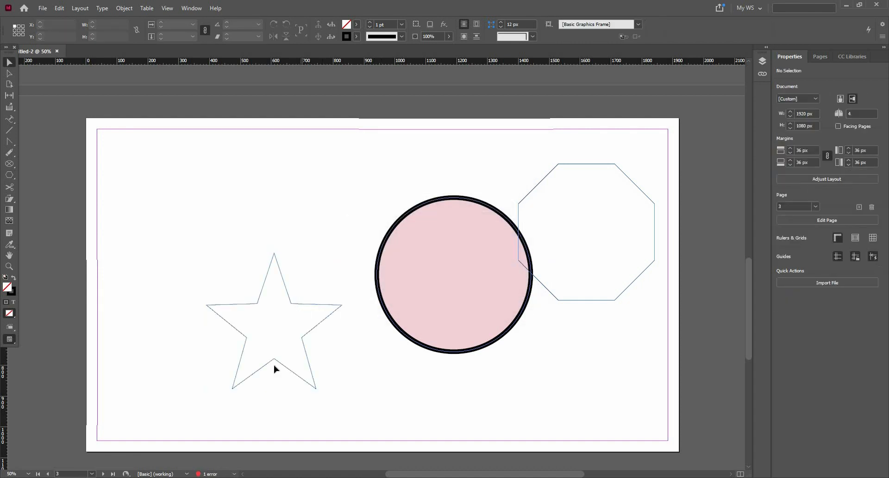
click(285, 368)
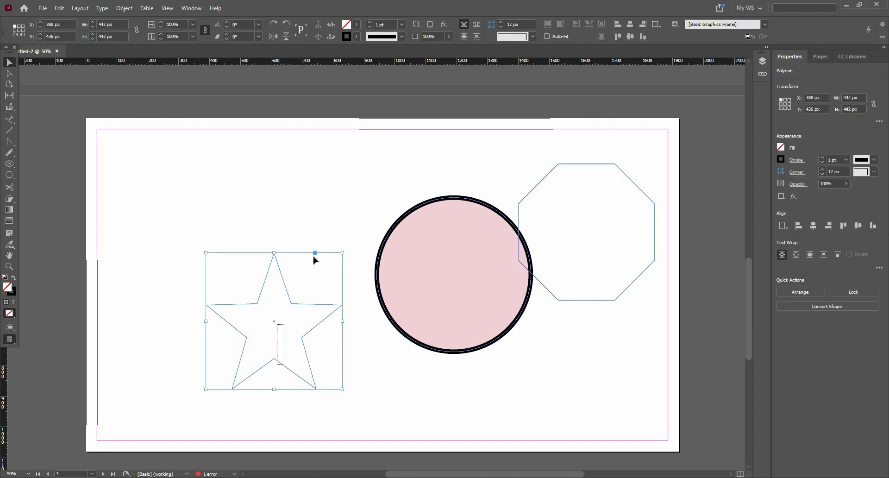
click(254, 311)
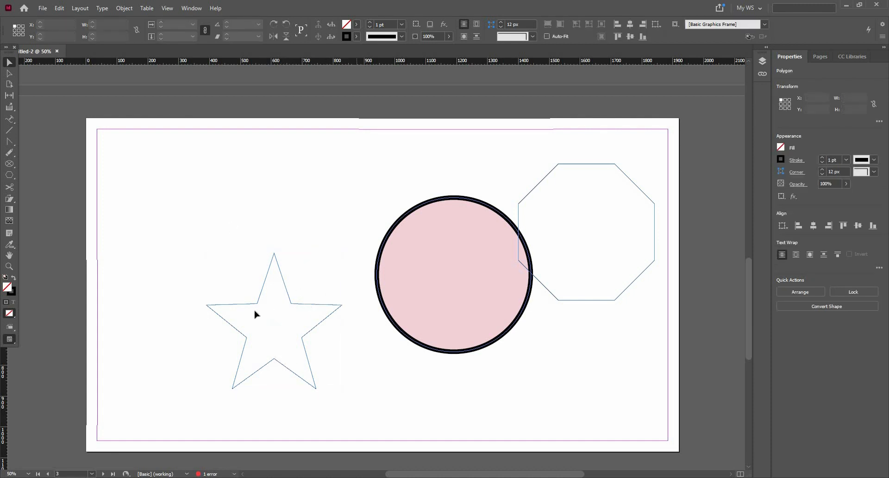
click(300, 359)
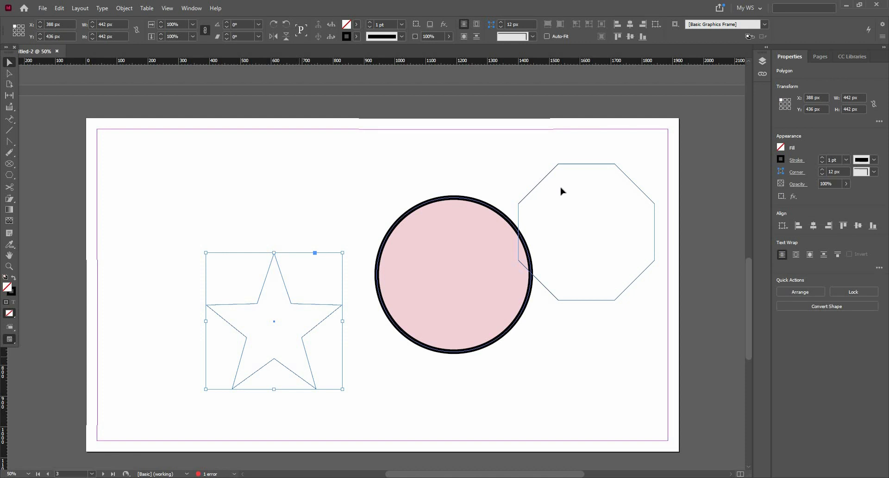
key(ctrl+z)
key(ctrl+z)
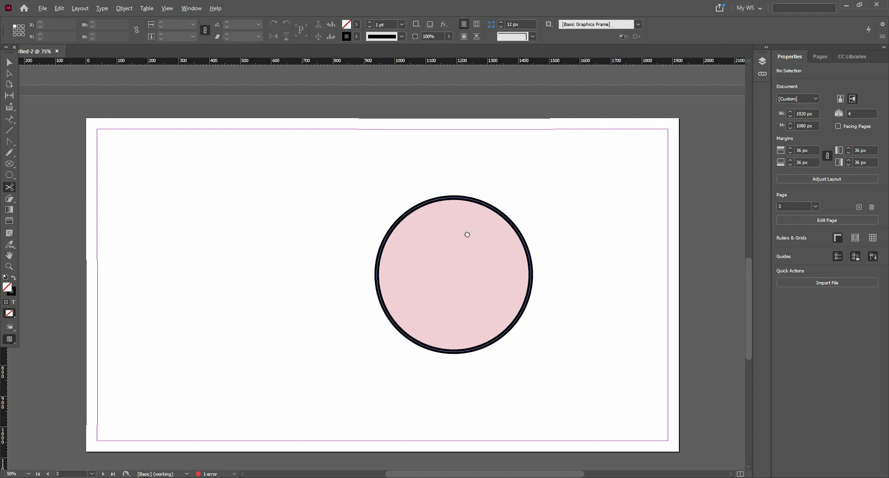
Step: Cut the pink circle at its top and lower-right edges with the Scissors tool, move the right piece away, and deselect it
scroll(465, 233, up, 1)
scroll(423, 110, down, 2)
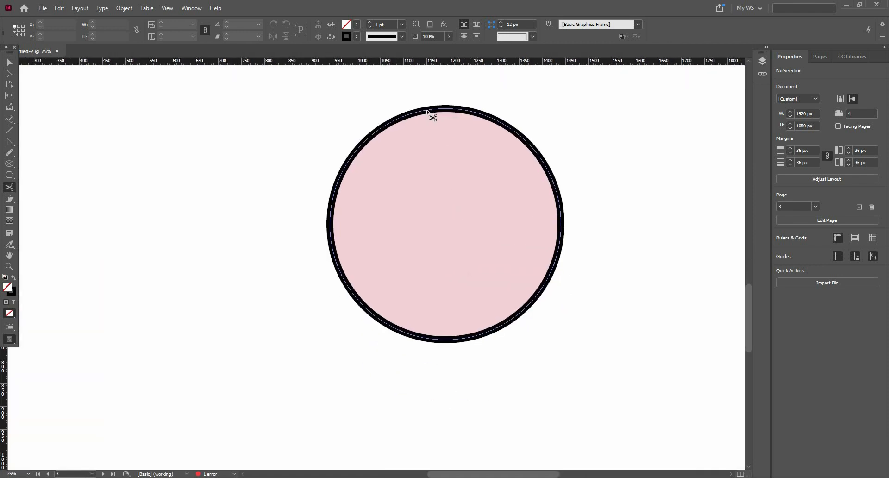
click(429, 111)
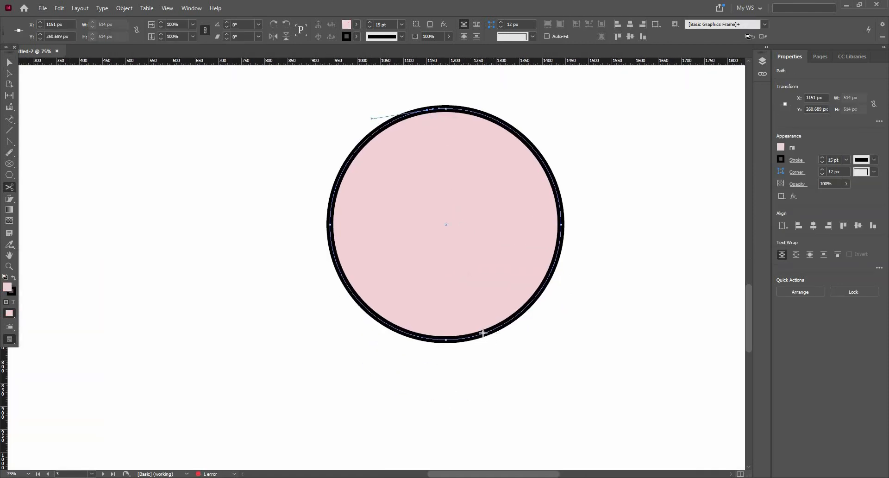
click(484, 332)
key(v)
drag(540, 199, 599, 183)
scroll(401, 148, down, 2)
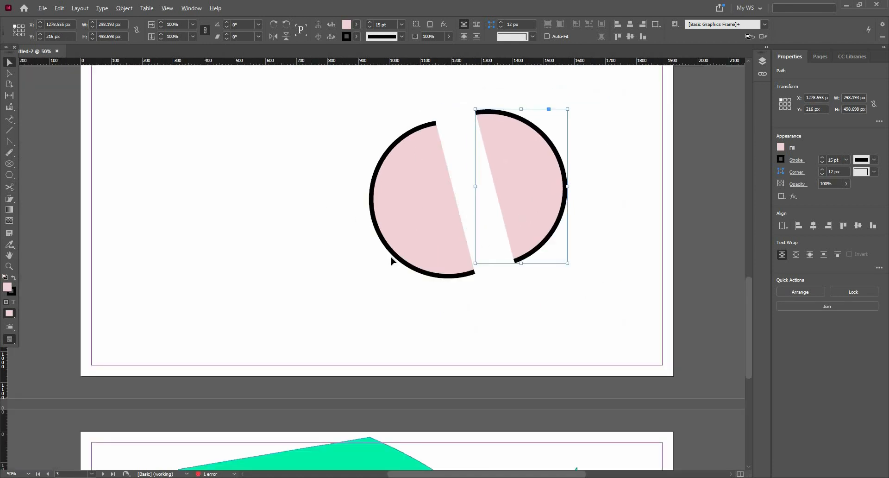
scroll(354, 148, down, 2)
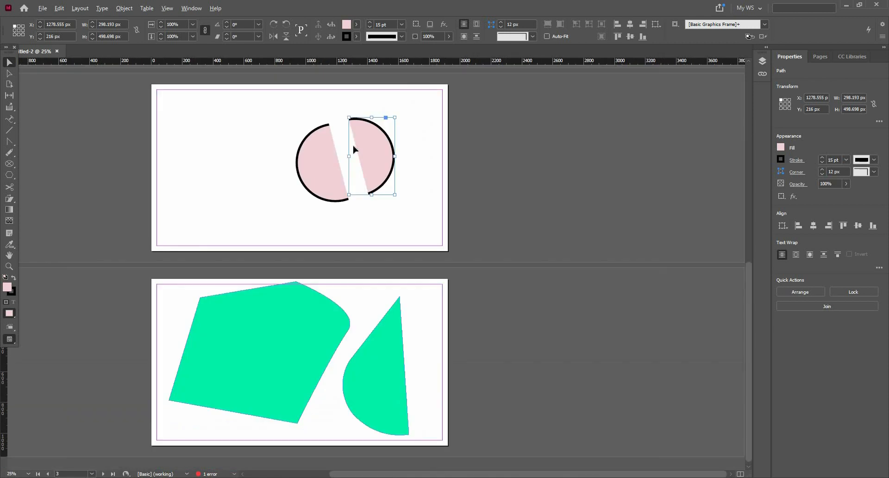
scroll(304, 156, up, 3)
mouse_move(138, 97)
mouse_down()
mouse_move(484, 278)
mouse_move(589, 395)
mouse_up()
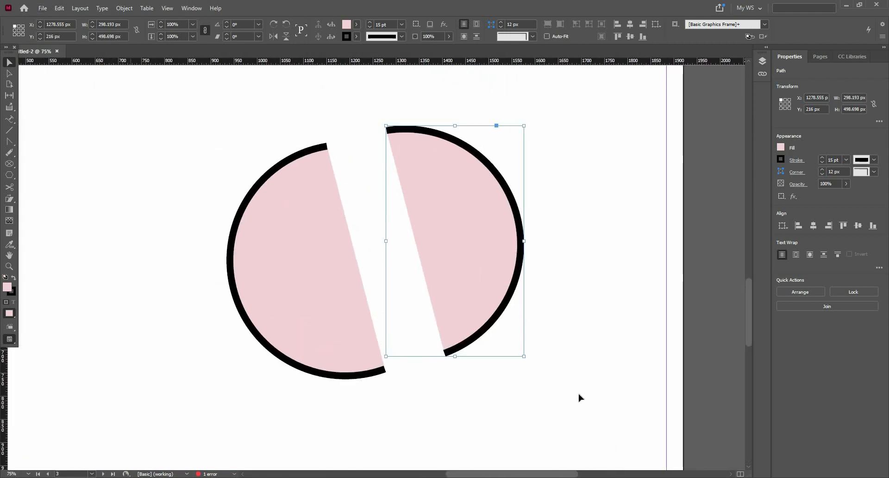
click(397, 321)
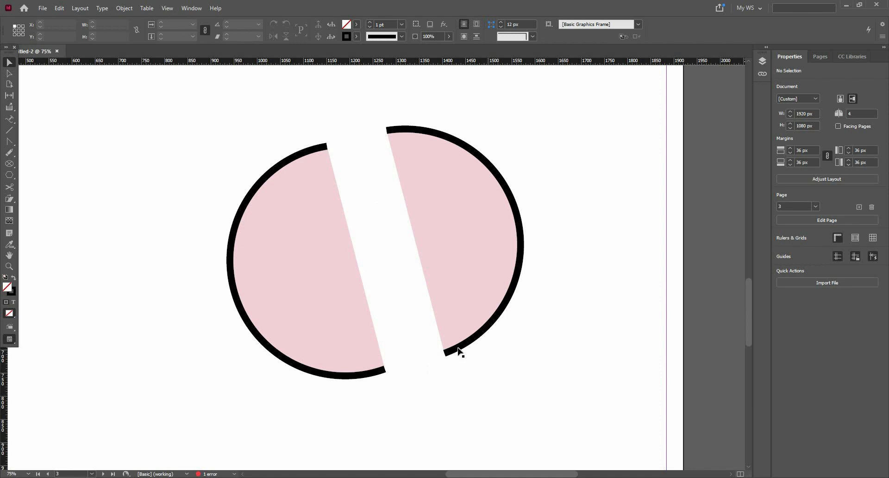
Step: Cut the large green shape on page 4 in two with the Scissors tool, from its right edge across to its left edge
scroll(403, 430, down, 2)
drag(356, 441, 483, 259)
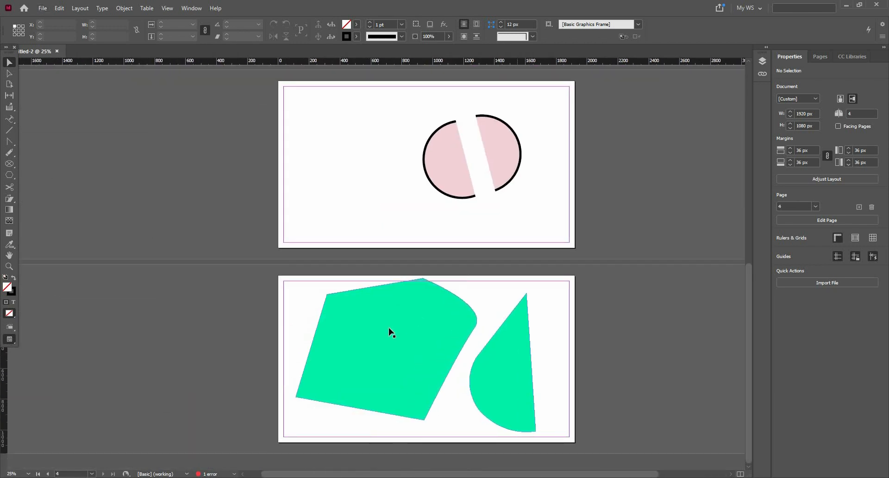
drag(470, 331, 573, 97)
scroll(420, 333, up, 2)
drag(130, 136, 117, 207)
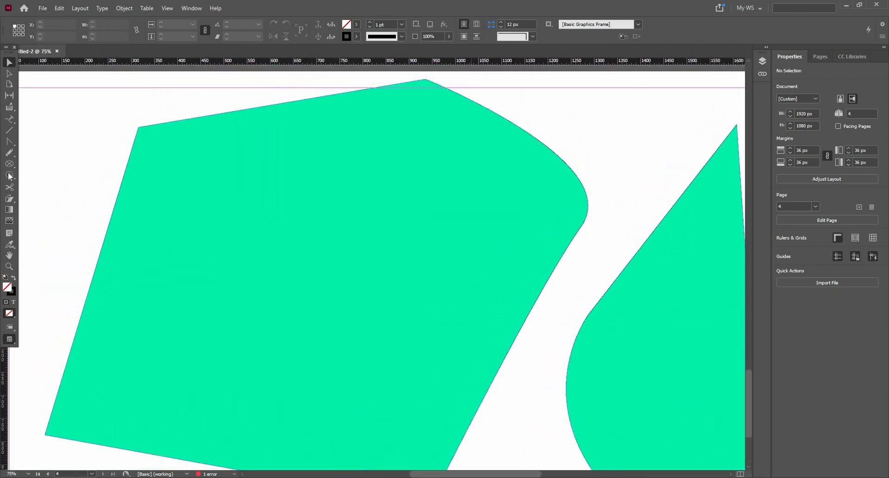
click(9, 189)
click(545, 290)
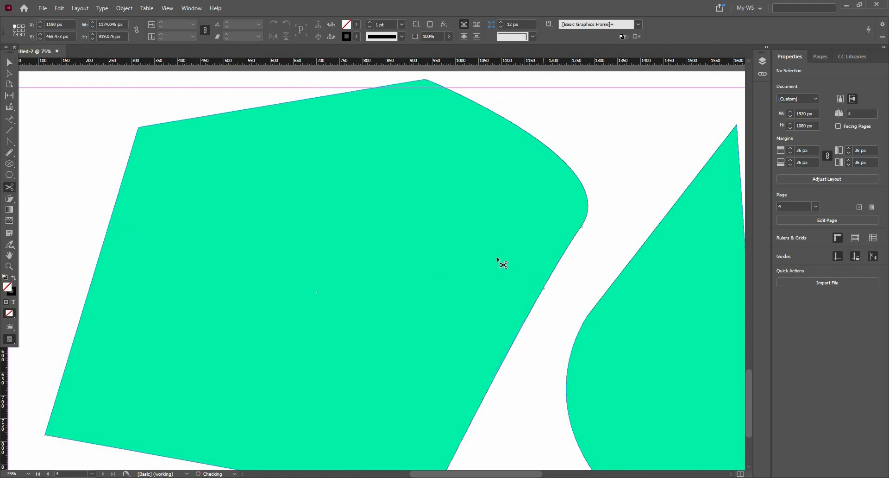
click(110, 222)
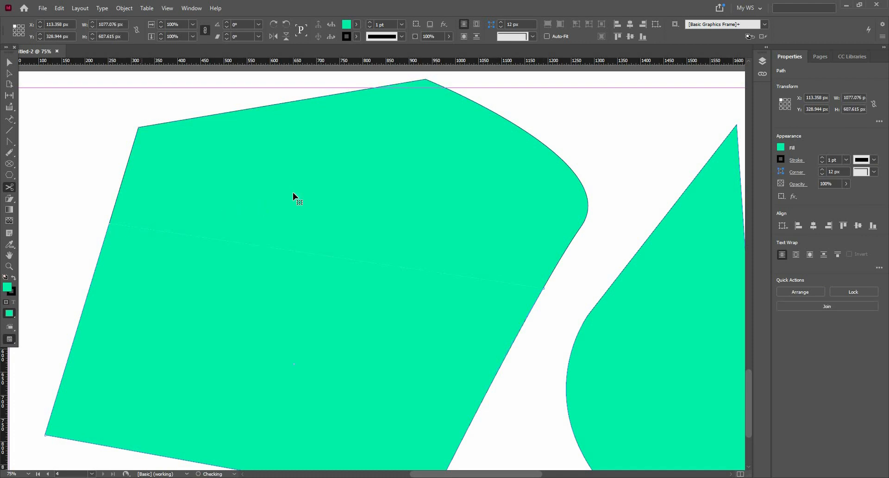
Step: Move the upper piece of the cut green shape up and to the right, away from the lower piece
key(v)
drag(243, 187, 296, 135)
key(ctrl+minus)
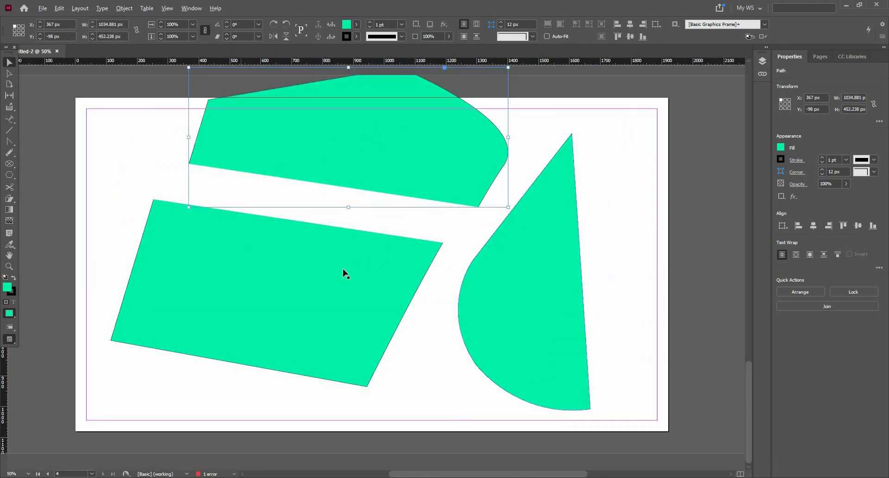
Step: Delete all the green shapes from page 4 and both pieces of the pink circle from page 3
drag(332, 240, 291, 215)
key(ctrl+minus)
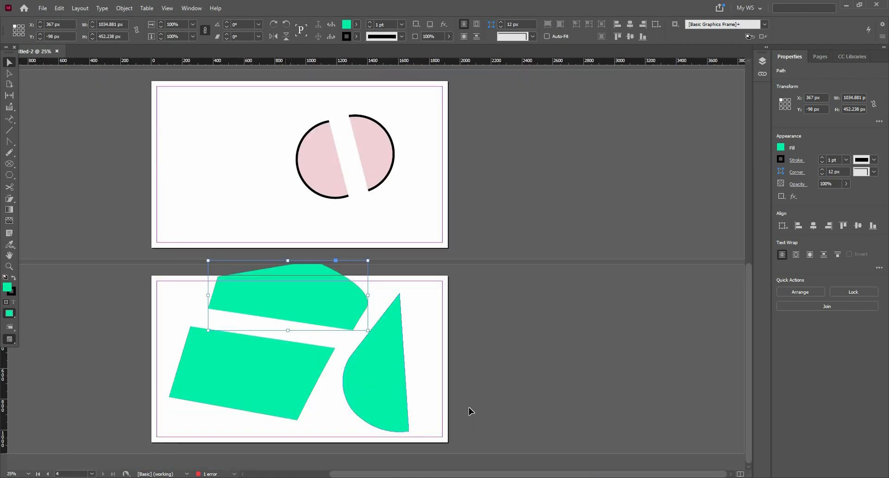
click(377, 351)
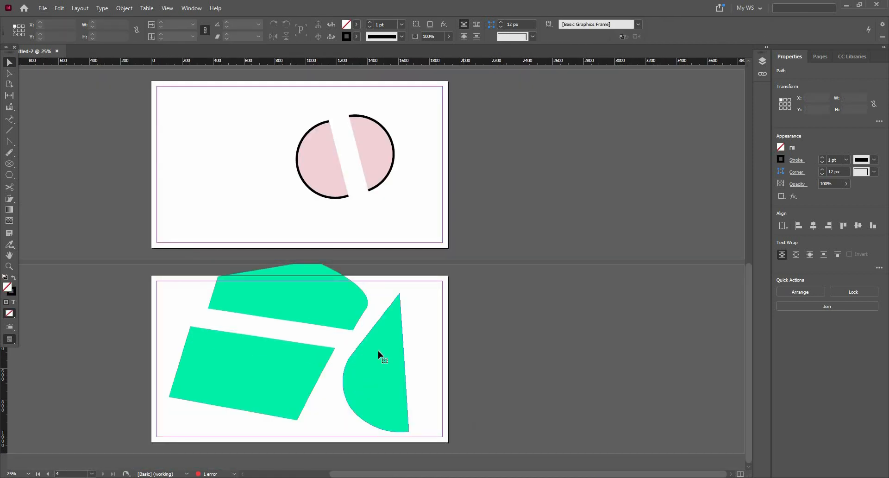
key(Delete)
click(272, 341)
key(Delete)
click(308, 276)
key(Delete)
click(363, 164)
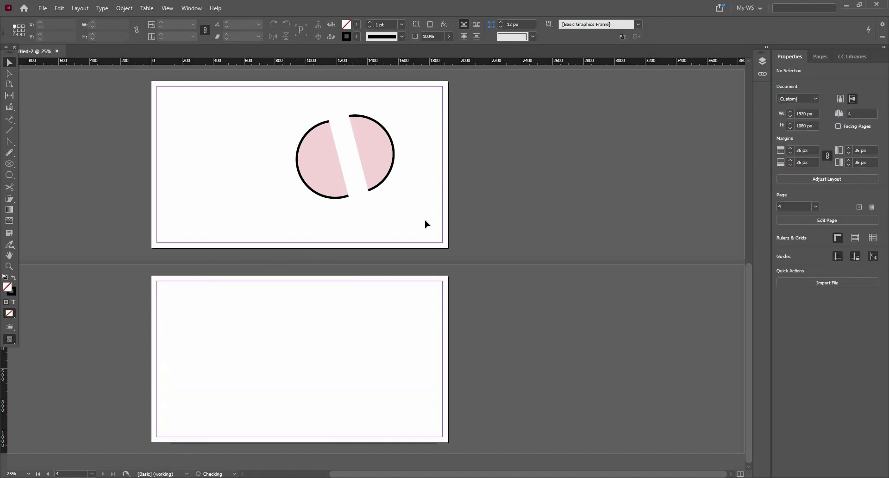
key(Delete)
Step: Draw a square about 550 px wide and high on the left half of page 3 and fill it with RGB Cyan
scroll(314, 184, up, 1)
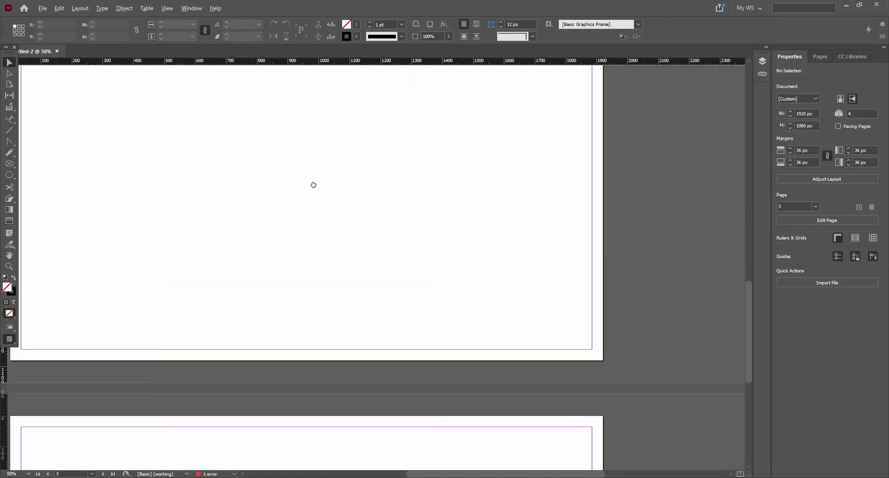
drag(317, 226, 376, 307)
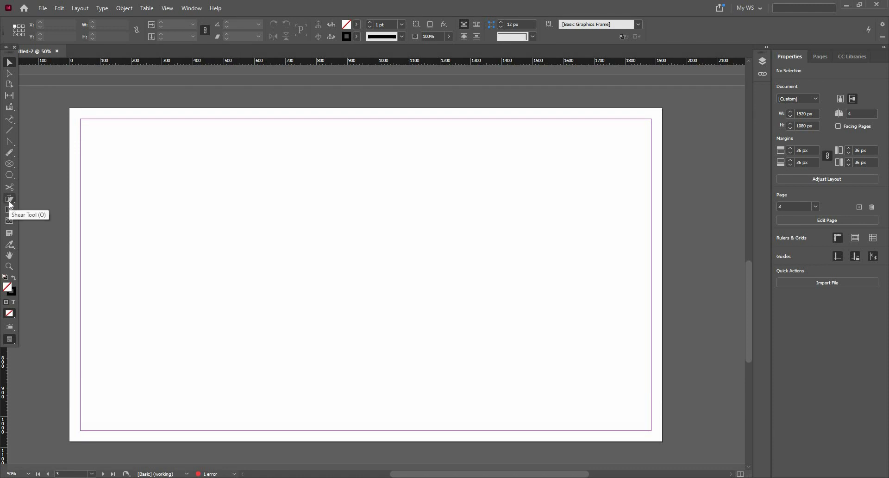
drag(9, 202, 46, 238)
click(43, 211)
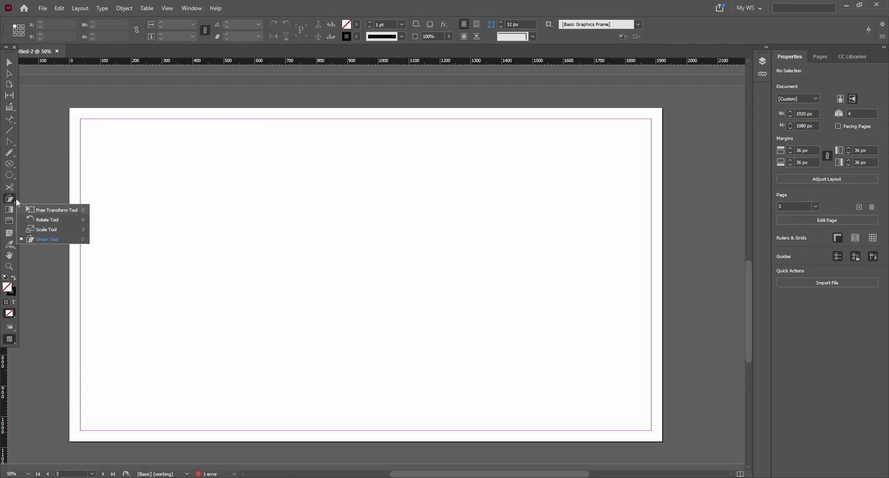
click(12, 175)
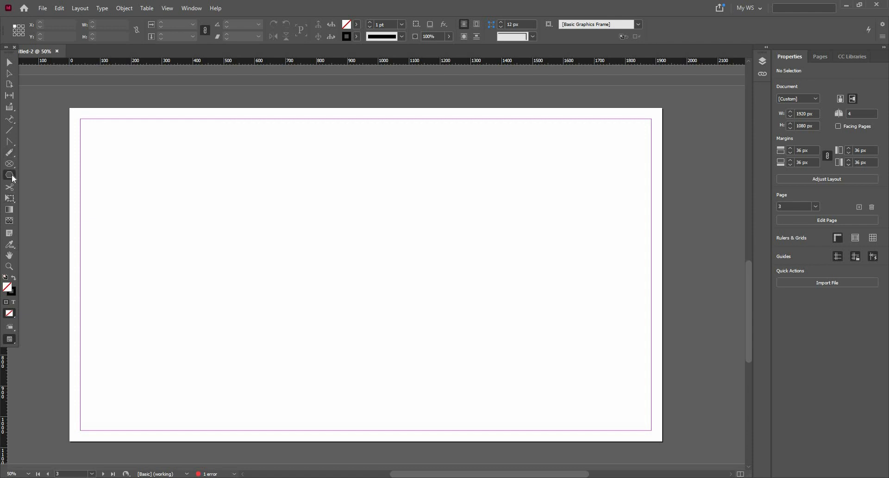
click(63, 186)
drag(194, 168, 398, 339)
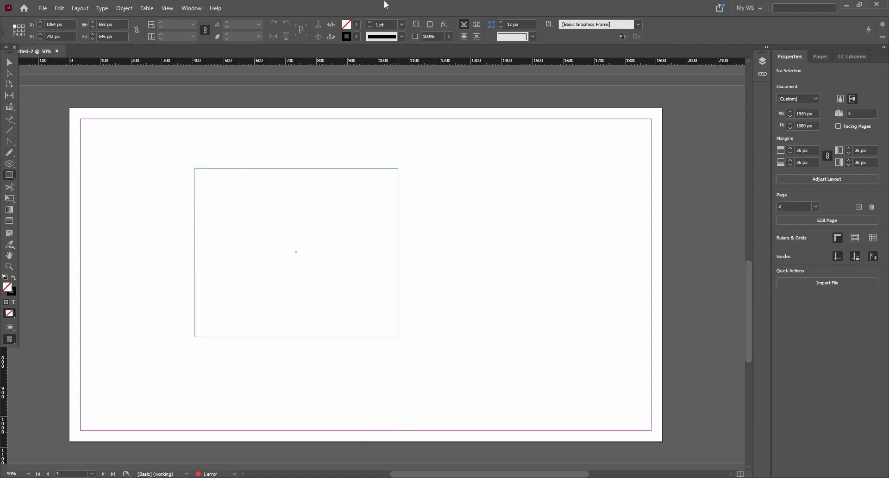
click(356, 25)
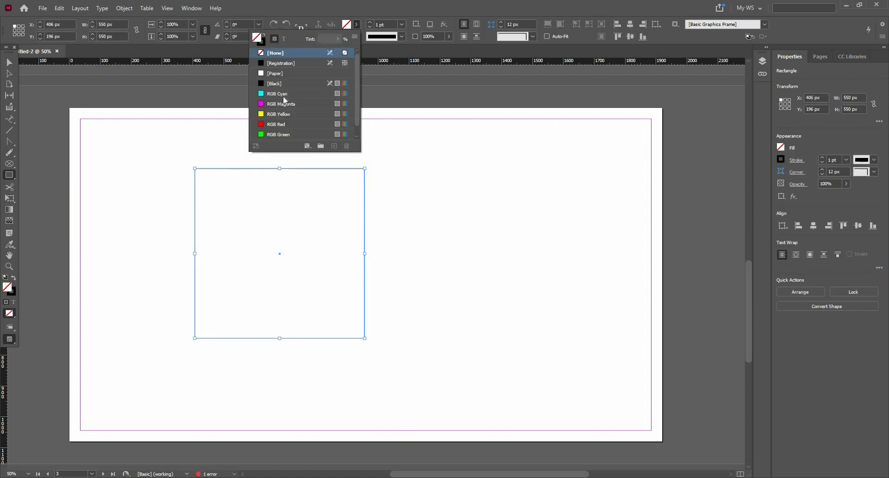
click(278, 94)
click(10, 62)
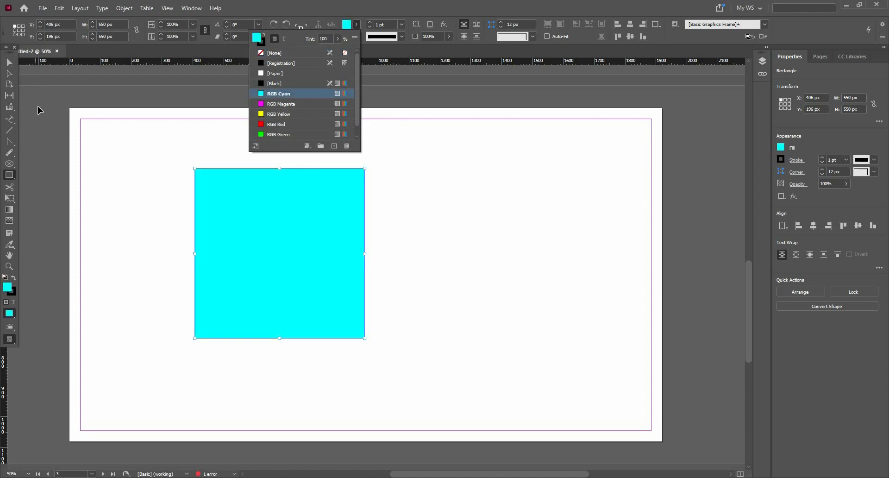
Step: Resize the cyan square with the Free Transform tool to about 550 px wide and 488 px high
click(7, 200)
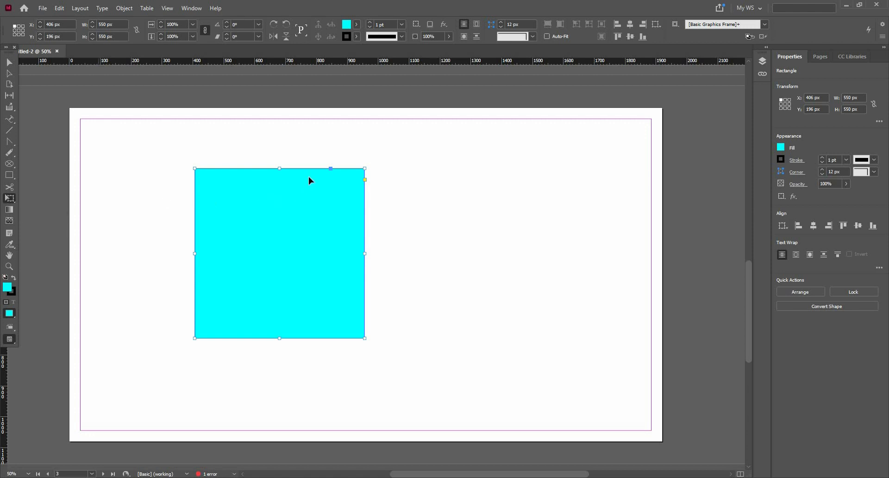
key(ctrl+equal)
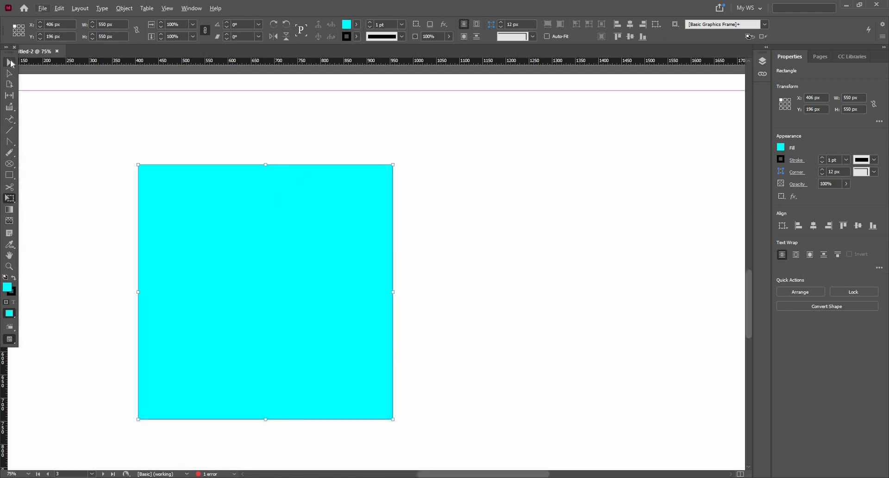
key(ctrl+minus)
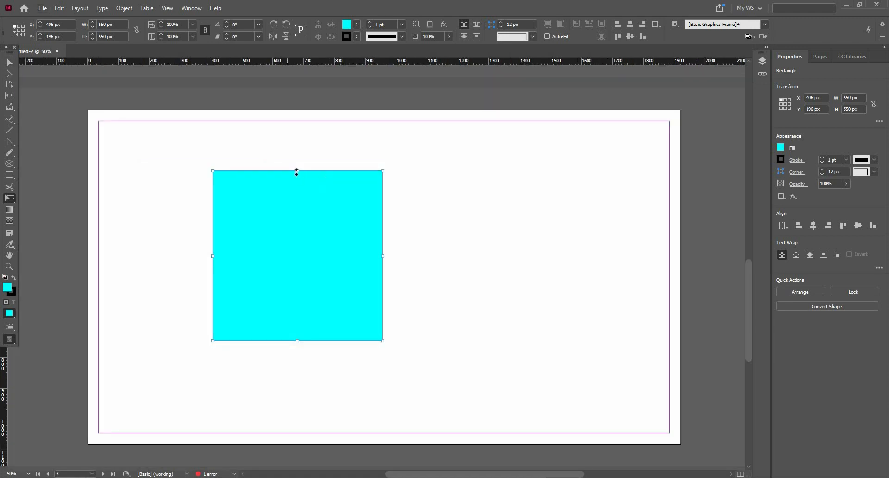
drag(298, 163, 385, 182)
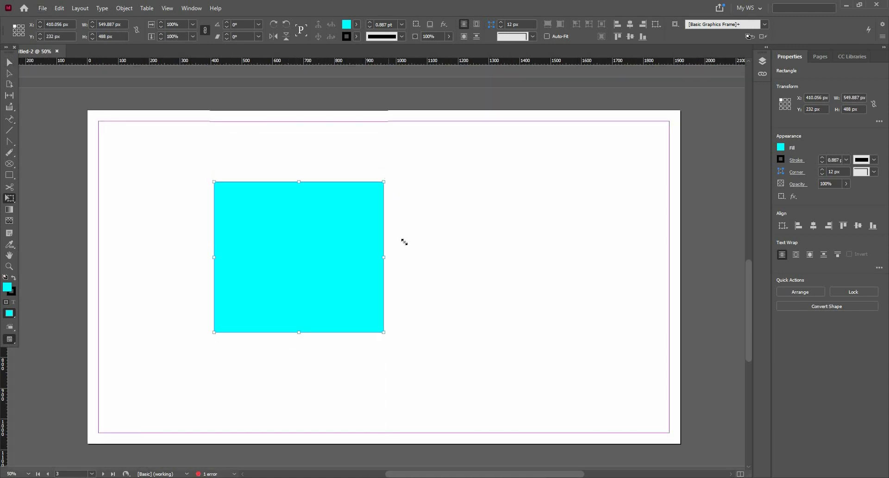
Step: Rotate the cyan rectangle about 26.5° clockwise with the Free Transform tool, and undo the rotation
drag(403, 242, 430, 227)
key(ctrl+z)
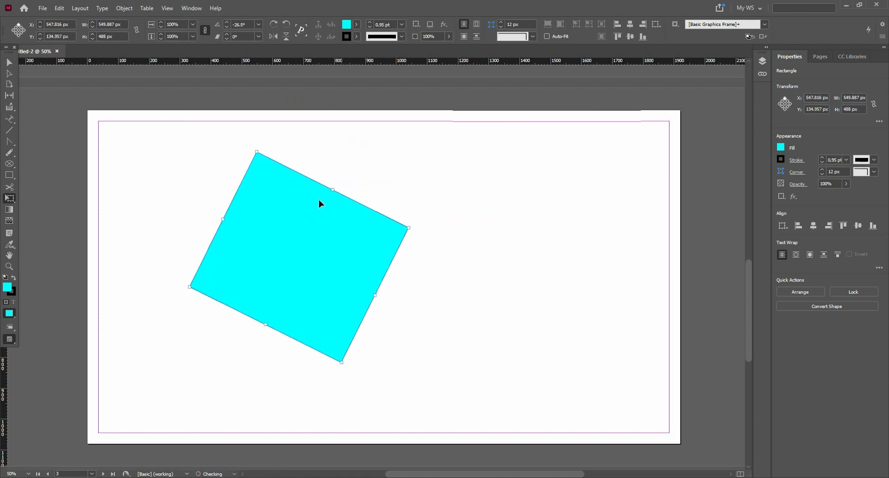
key(ctrl+z)
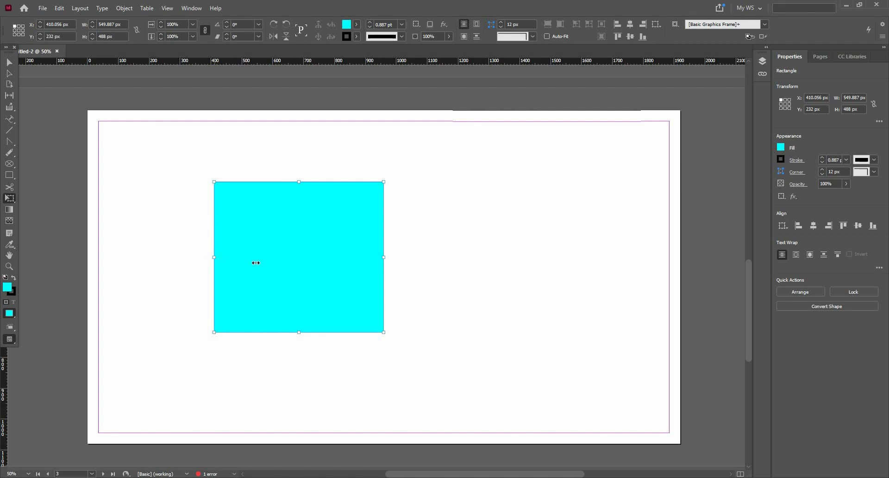
Step: Shrink the cyan rectangle from its left and top edges to about 368 px wide and 404 px high
mouse_move(256, 263)
mouse_down()
mouse_move(298, 264)
mouse_move(270, 264)
mouse_up()
drag(326, 181, 350, 207)
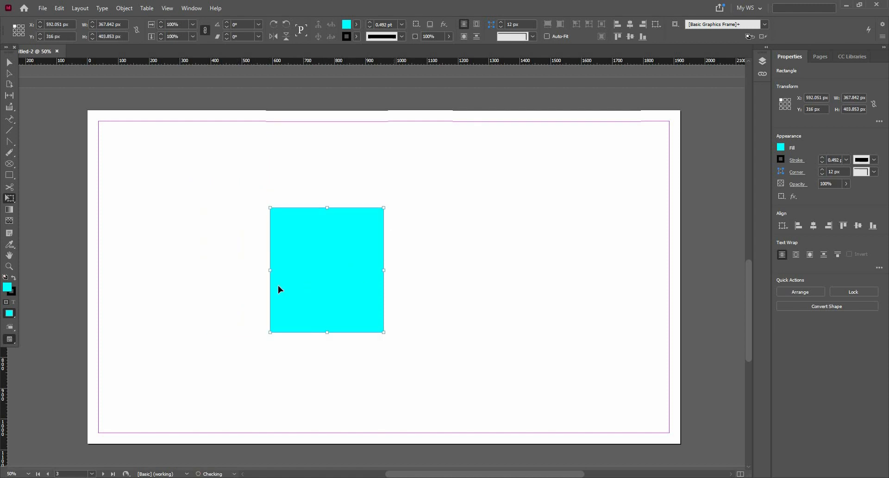
Step: Rotate the cyan rectangle with the Rotate tool, about its centre to 160° and about its top-left corner to 108°
click(12, 201)
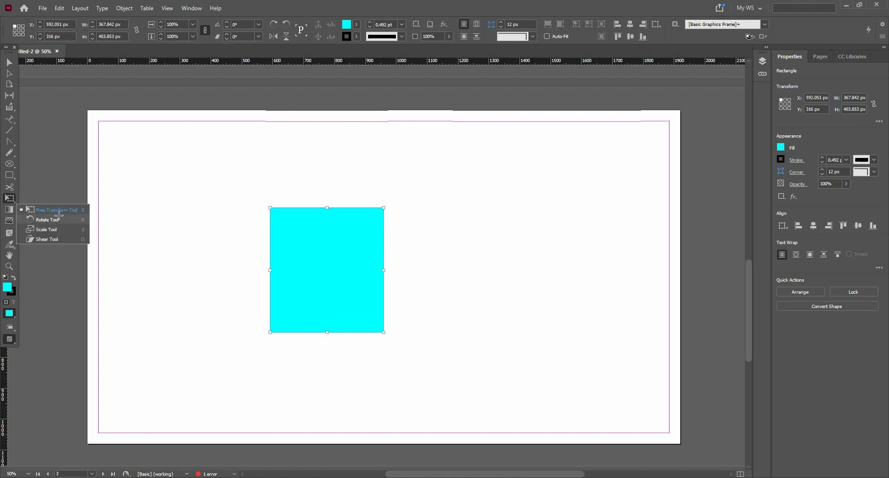
click(59, 215)
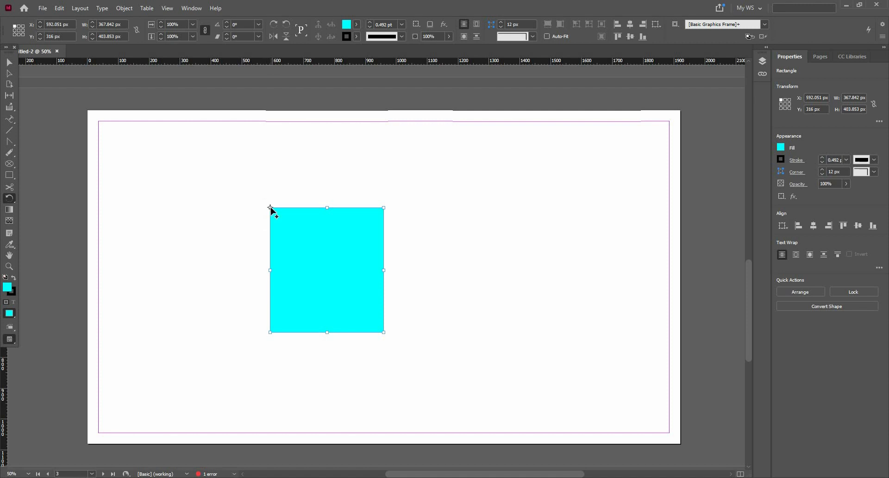
click(327, 269)
drag(373, 292, 325, 271)
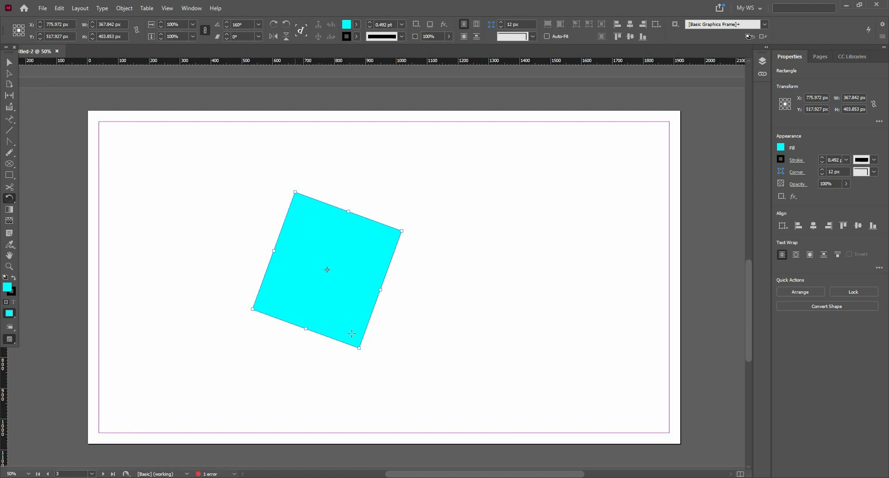
click(295, 192)
drag(291, 309, 254, 241)
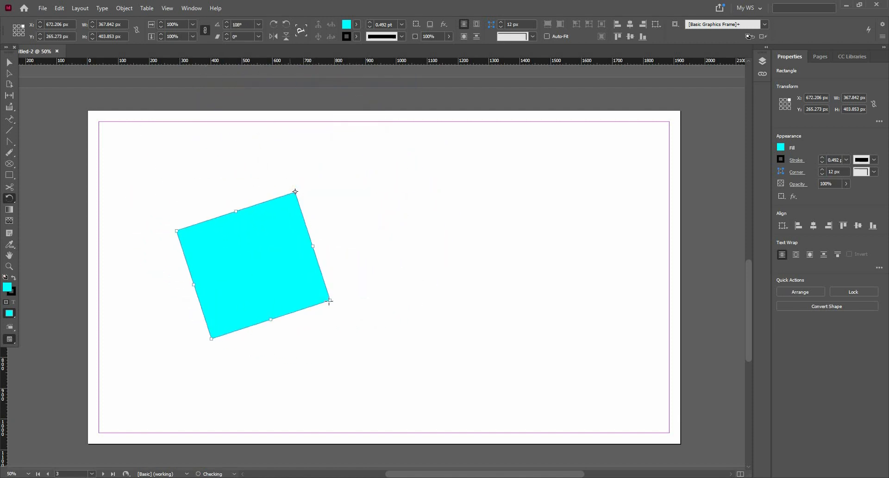
Step: Rotate the rectangle about its lower-right corner to 34.5°, and about a point in the empty right part of the page to 44.5°
click(329, 300)
drag(308, 200, 572, 238)
click(571, 238)
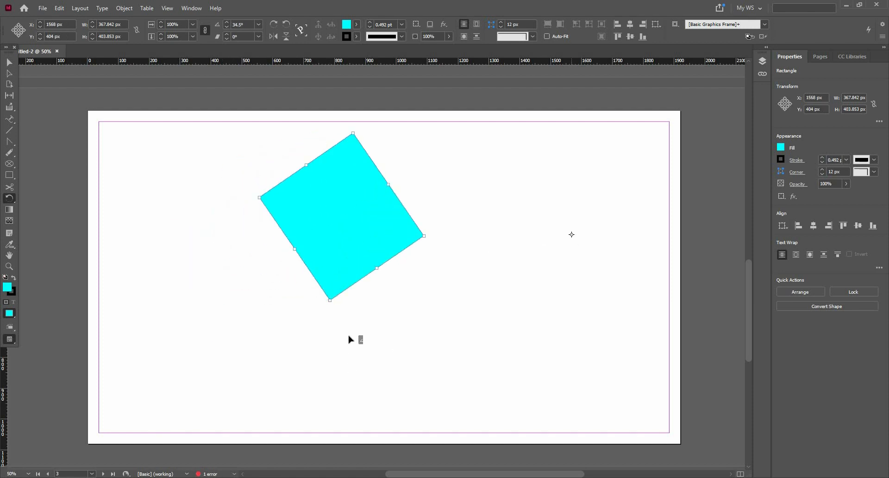
drag(418, 244, 357, 279)
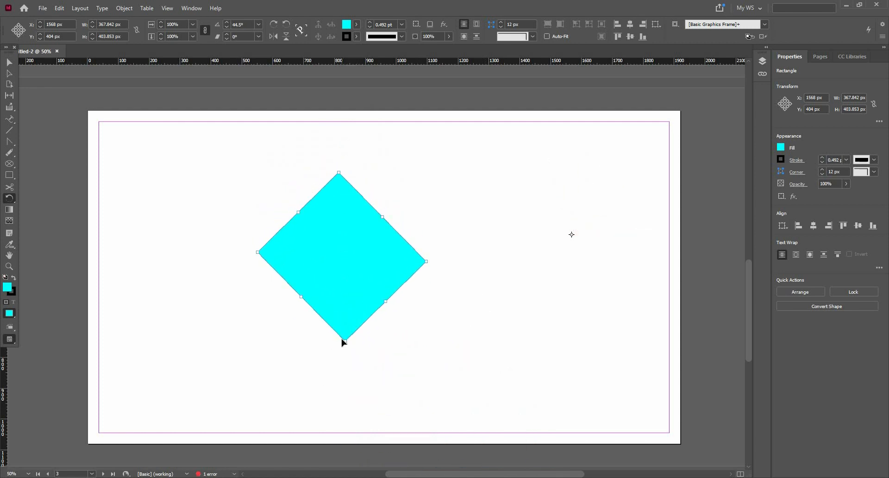
Step: Create a copy of the cyan rectangle rotated 15° about its bottom corner, with the preview turned on
click(342, 341)
alt+click(345, 340)
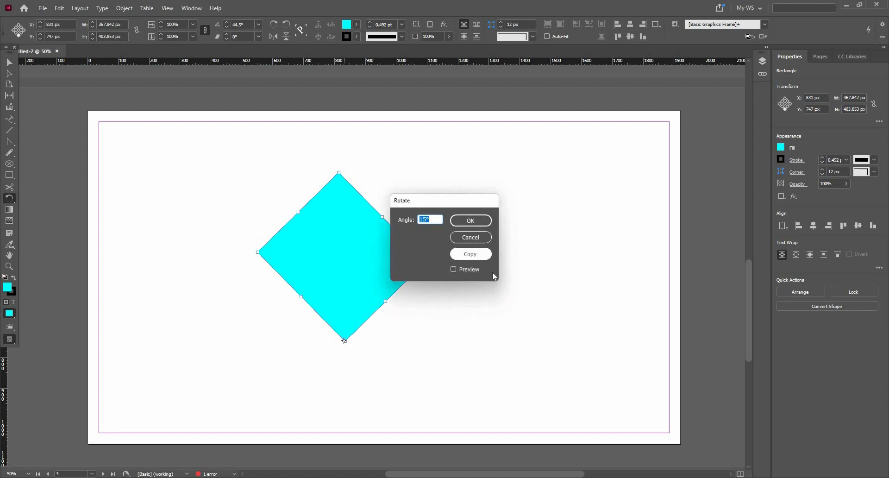
click(468, 237)
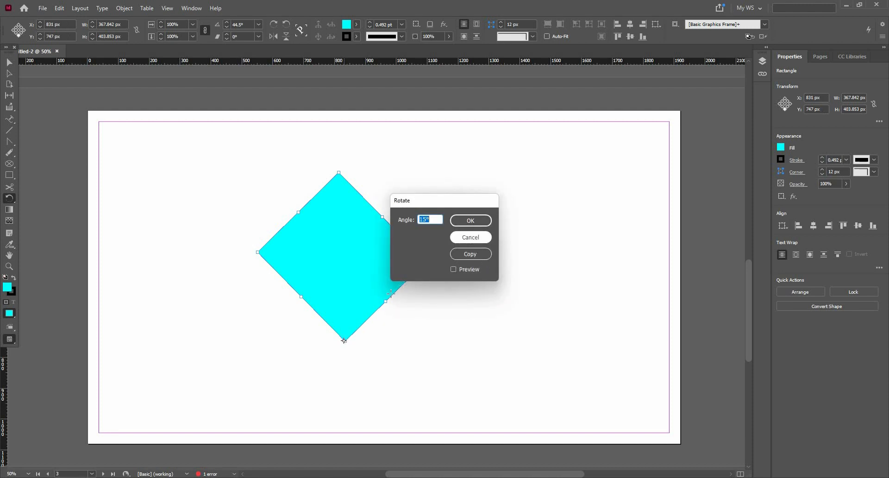
alt+click(344, 341)
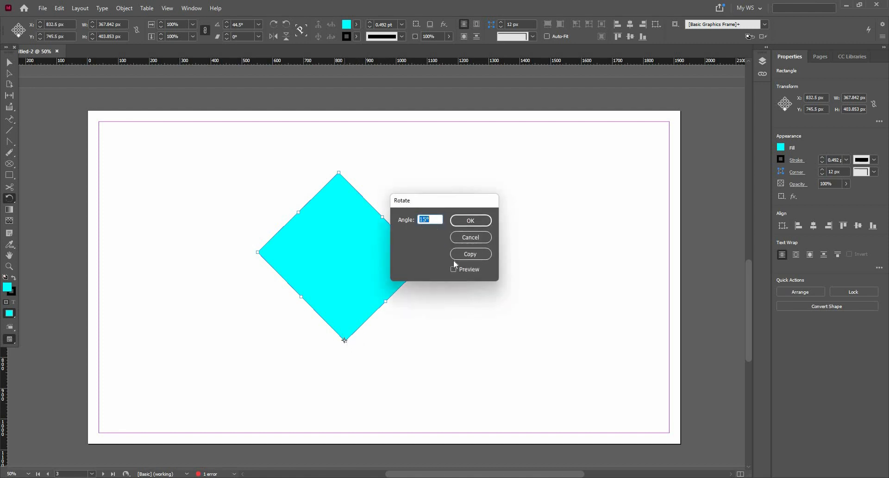
click(456, 271)
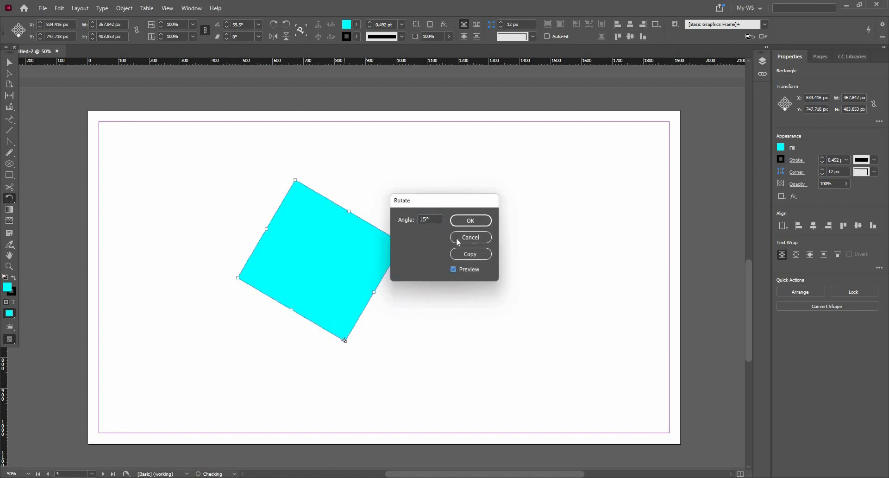
click(470, 254)
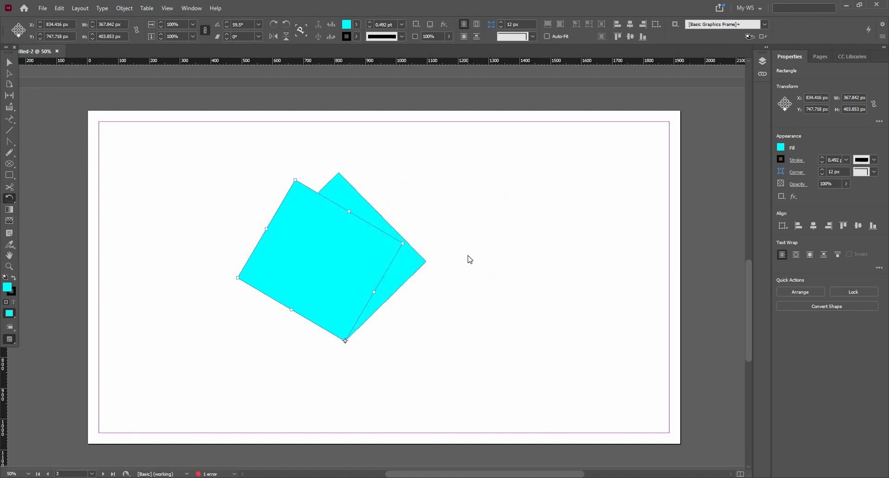
key(ctrl+d)
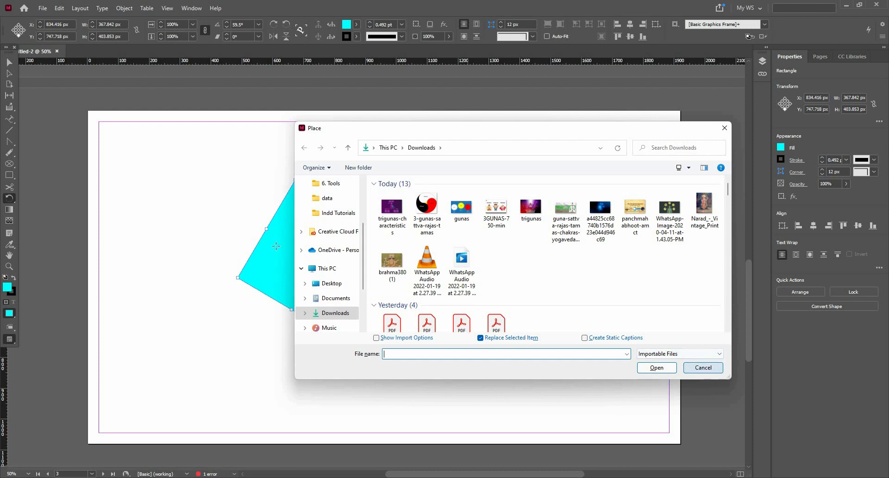
click(703, 367)
key(v)
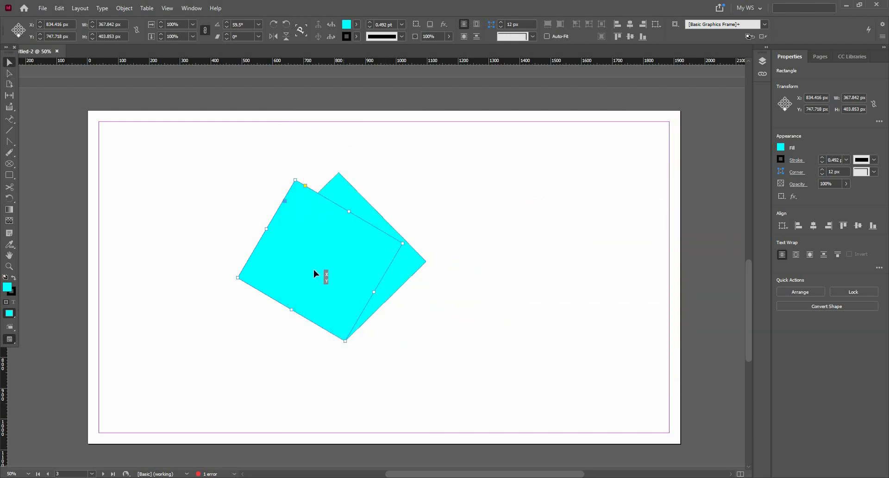
drag(314, 270, 286, 286)
key(ctrl+z)
key(ctrl+shift+a)
key(ctrl+z)
Step: Create a second copy rotated a further 15° about the same bottom corner, and deselect everything
key(r)
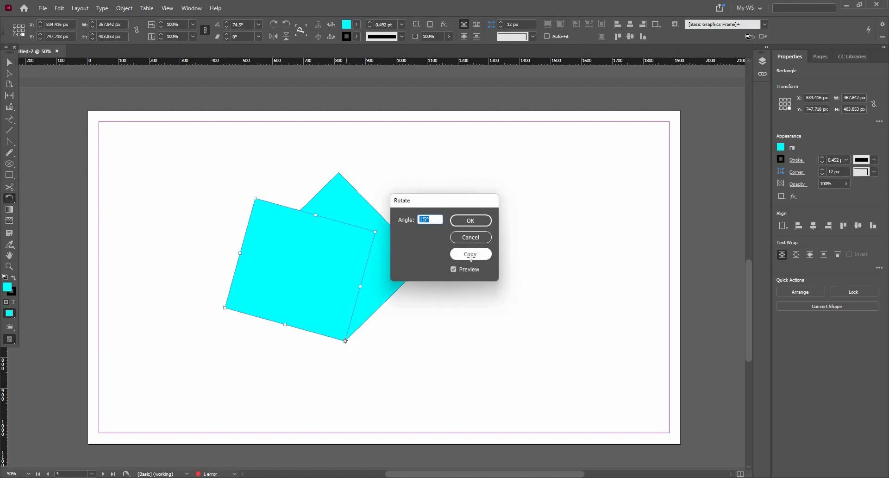
click(469, 254)
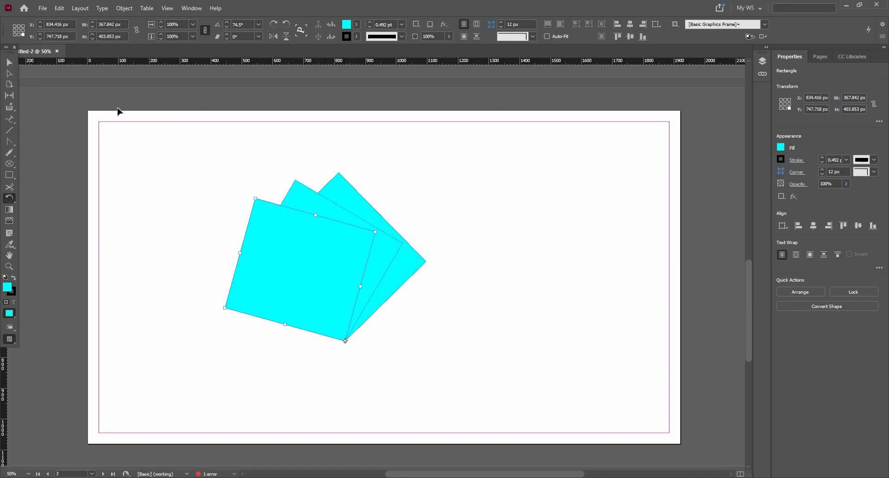
click(9, 62)
click(257, 160)
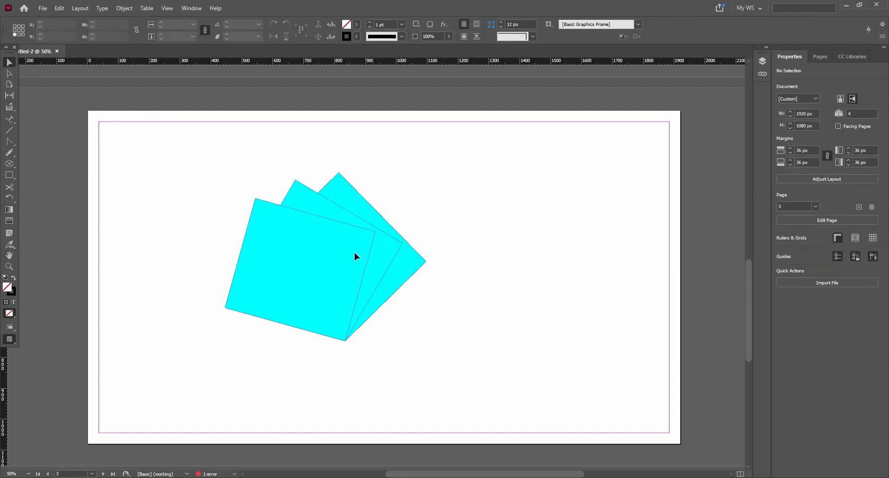
drag(397, 294, 494, 256)
click(494, 255)
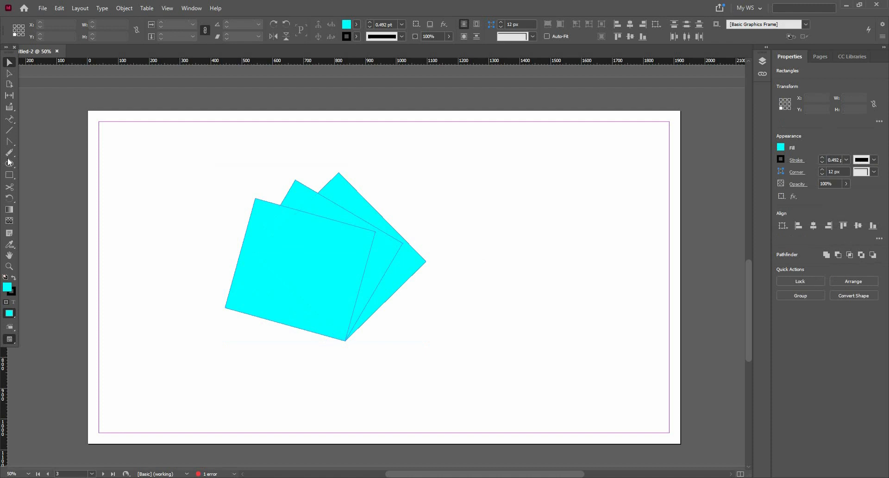
Step: Enlarge the front cyan rectangle from its bottom corner with the Scale tool to about 537 by 620 px
click(9, 198)
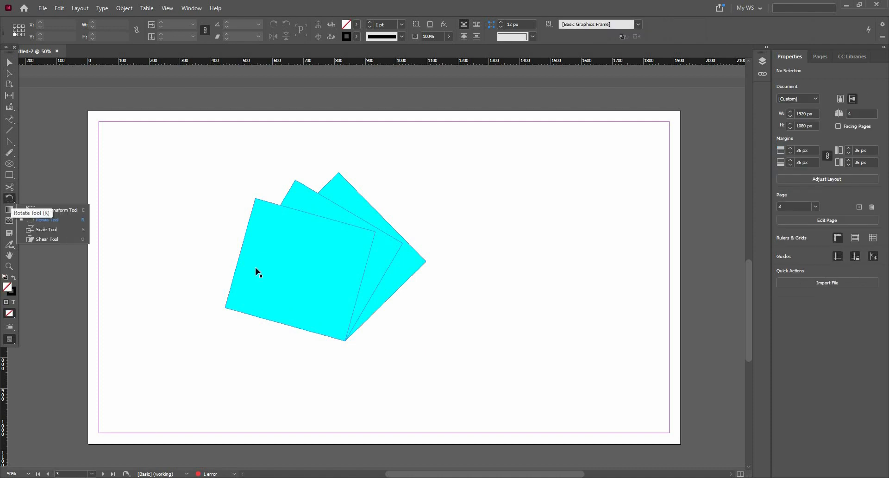
key(e)
click(255, 199)
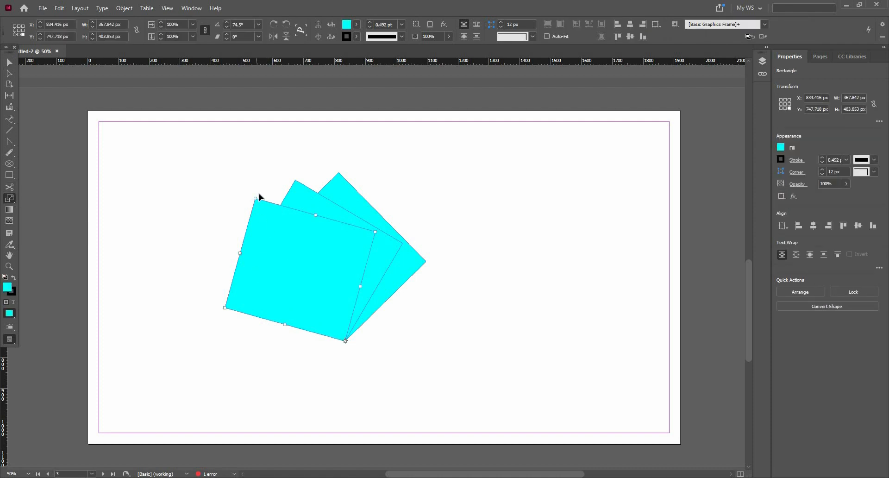
drag(304, 139, 205, 130)
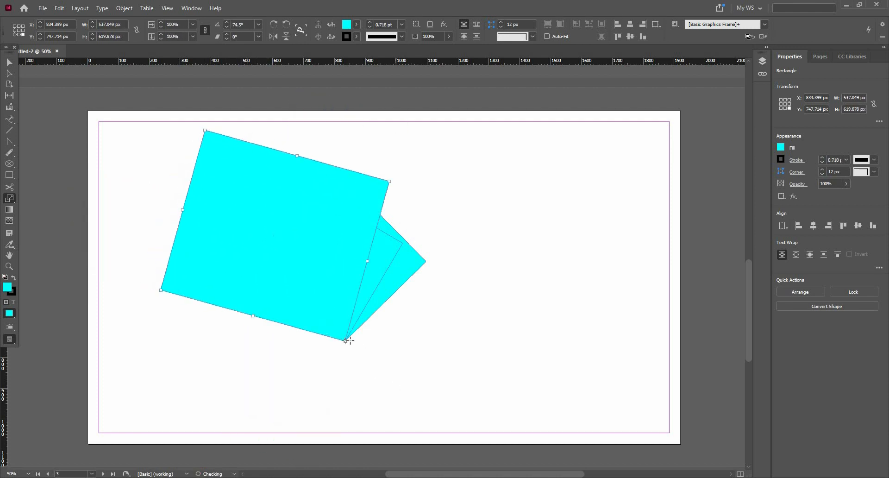
Step: Scale the front rectangle about new reference points to about 202 by 394 px, flipped and clear of the other two rectangles
click(389, 180)
drag(319, 167, 477, 174)
click(10, 63)
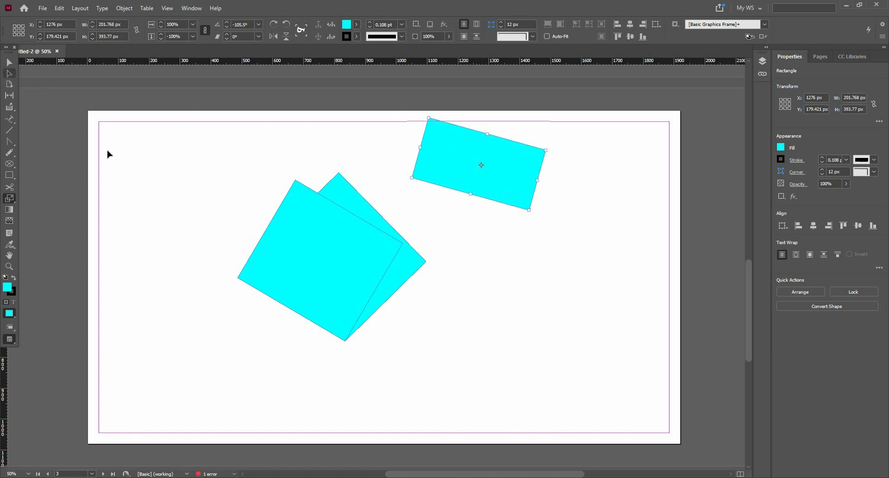
Step: Shear the small separate cyan rectangle about its lower-right corner into a long, thin parallelogram about 1129 by 581 px
click(10, 199)
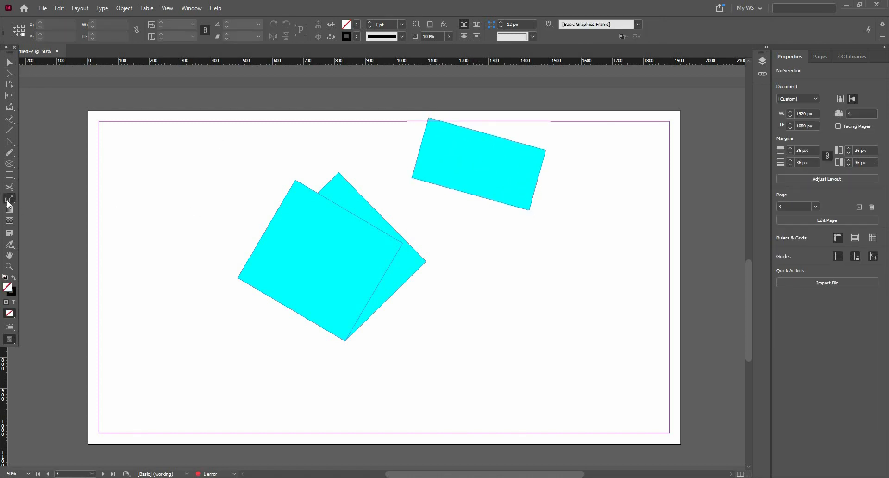
key(e)
click(488, 135)
drag(465, 125, 19, 79)
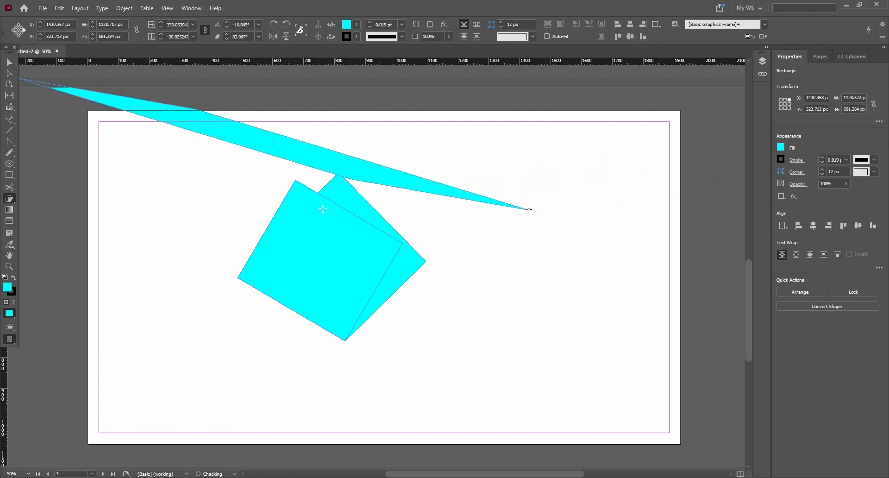
Step: Delete the sheared shape and the two remaining cyan rectangles from the page
key(v)
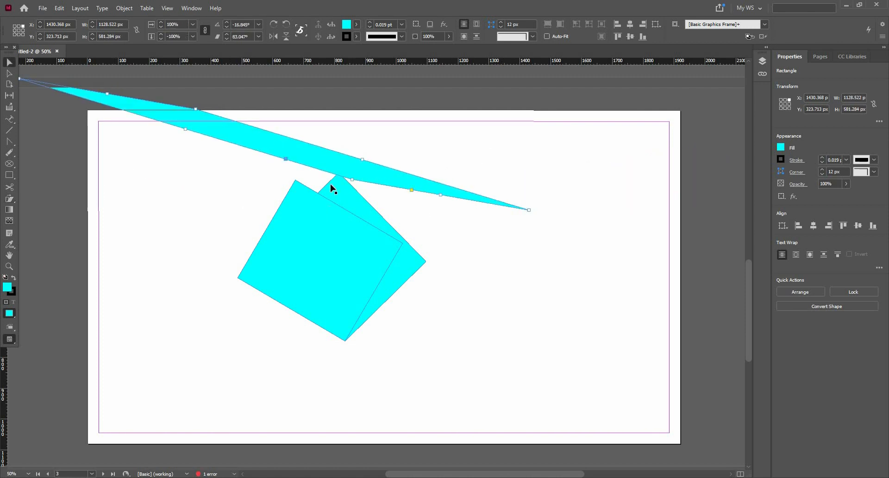
key(ctrl+shift+a)
click(355, 159)
key(Delete)
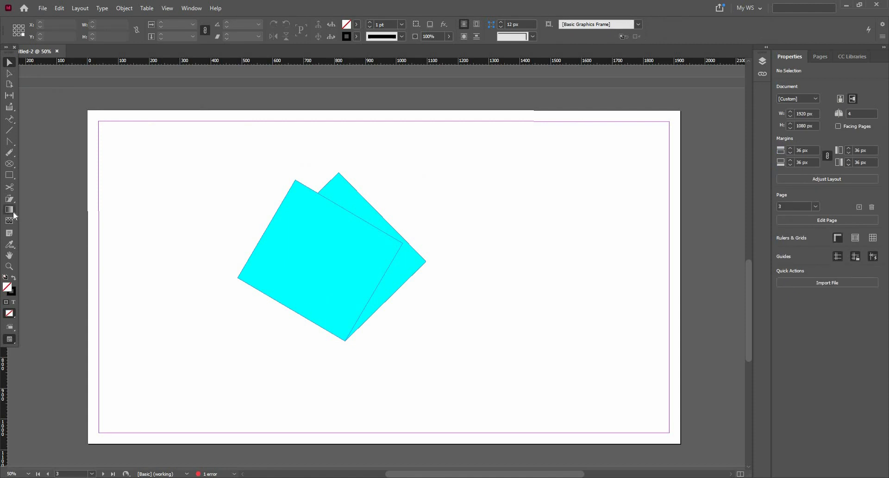
drag(560, 373, 551, 373)
key(Delete)
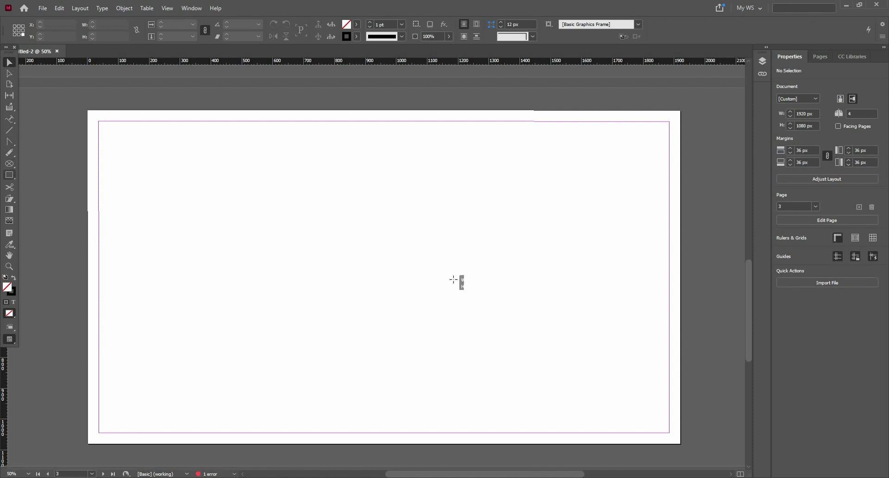
Step: Draw a 580 by 580 px square in the middle of the page and fill it with the default white-to-black gradient
key(m)
drag(268, 165, 448, 343)
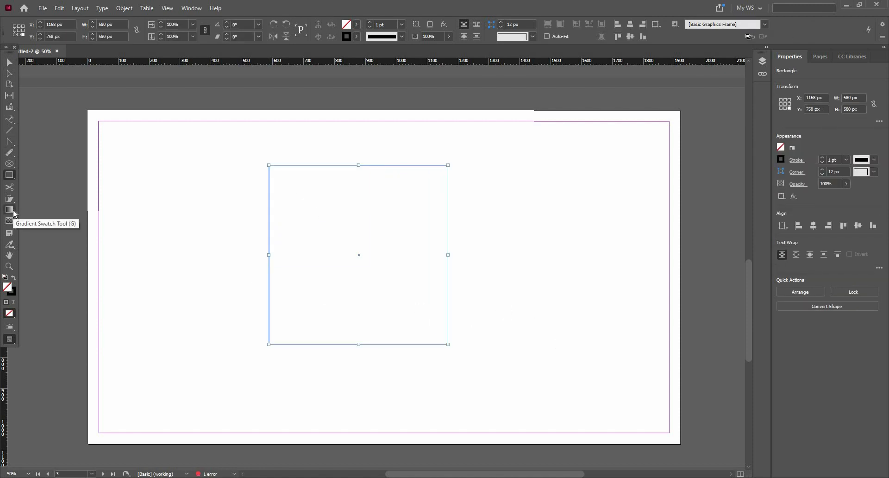
key(g)
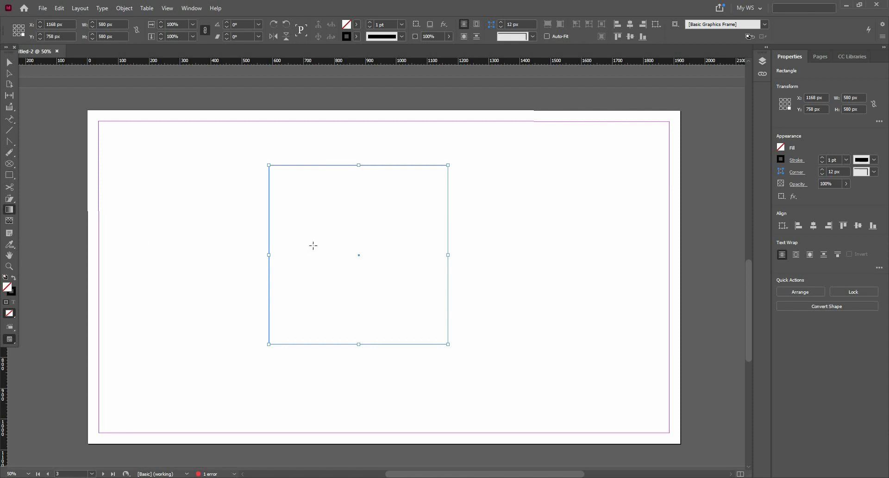
click(304, 245)
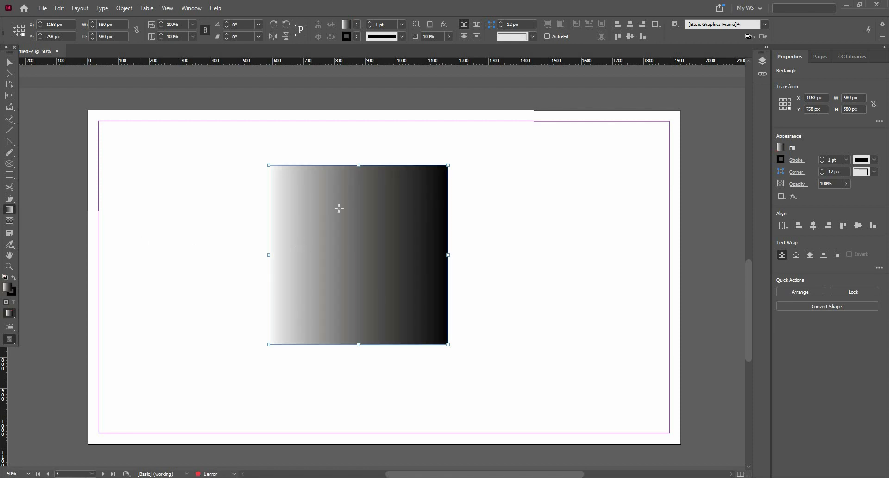
Step: Redraw the square's gradient in several directions with the Gradient Swatch tool, ending diagonally from the upper-right to the lower-left corner
mouse_move(346, 206)
mouse_down()
mouse_move(346, 349)
mouse_move(349, 155)
mouse_up()
drag(276, 258, 441, 256)
mouse_move(437, 174)
mouse_down()
mouse_move(331, 312)
mouse_move(273, 348)
mouse_up()
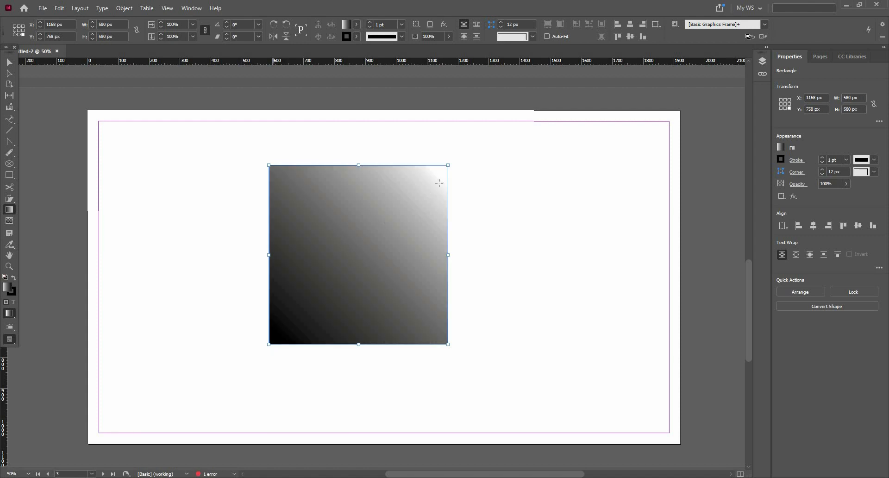
drag(447, 171, 273, 341)
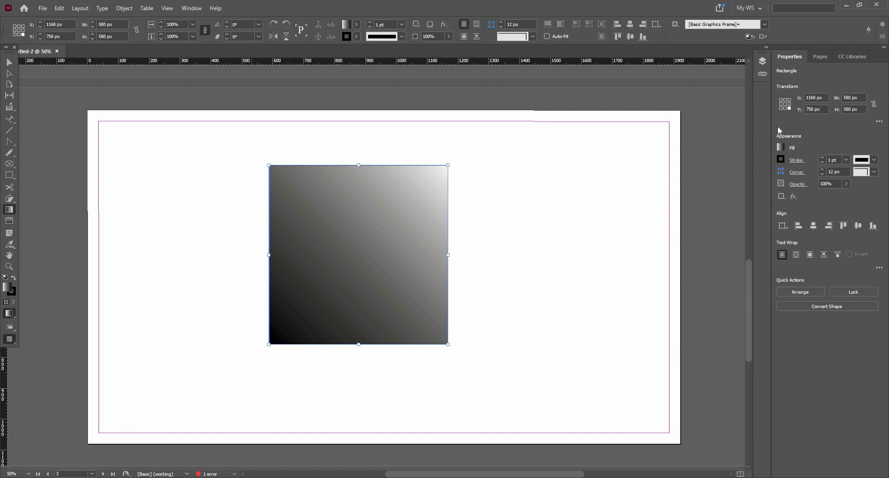
Step: Set the square's stroke to [None]
click(357, 37)
click(271, 64)
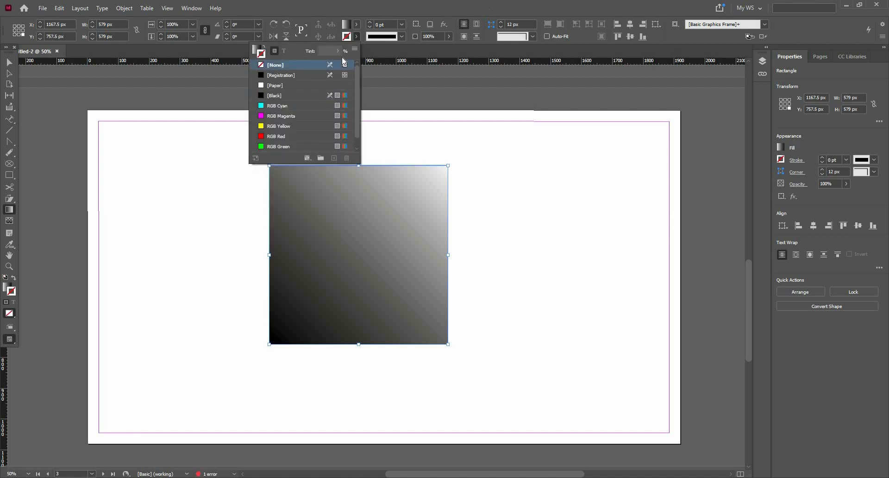
key(ctrl+equal)
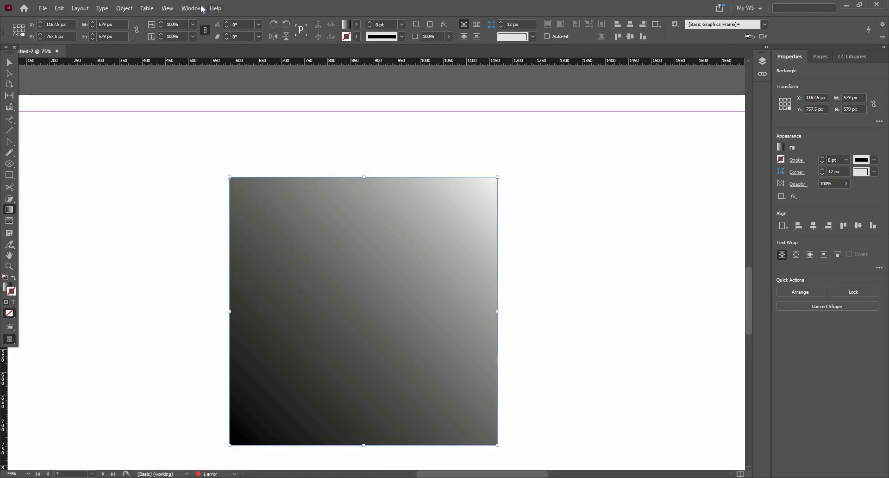
Step: Show the Gradient panel and place it beside the square
click(192, 8)
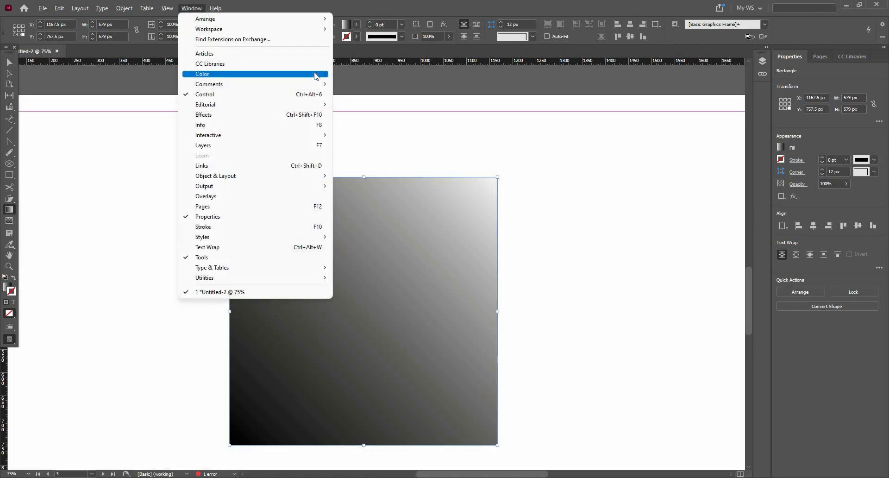
mouse_move(315, 74)
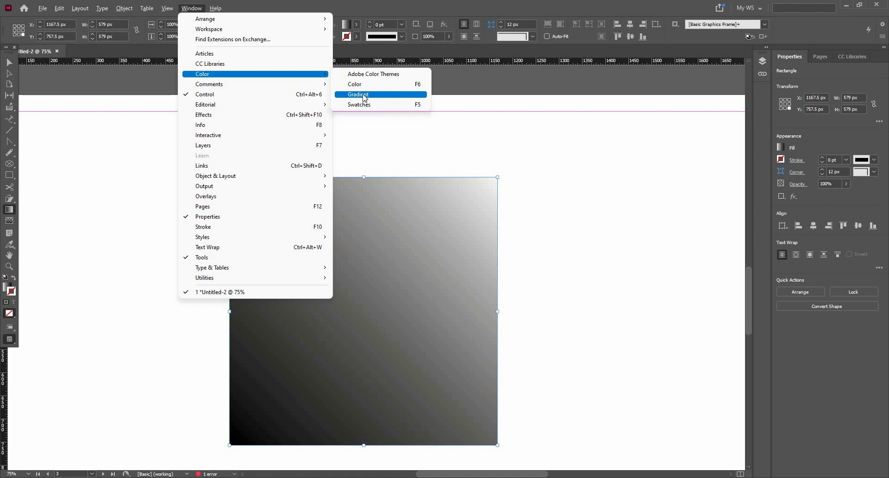
click(364, 95)
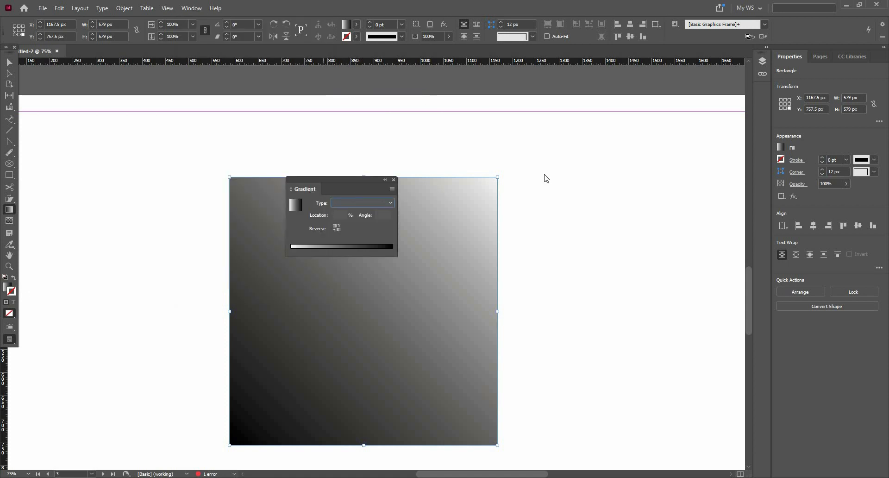
drag(546, 178, 625, 162)
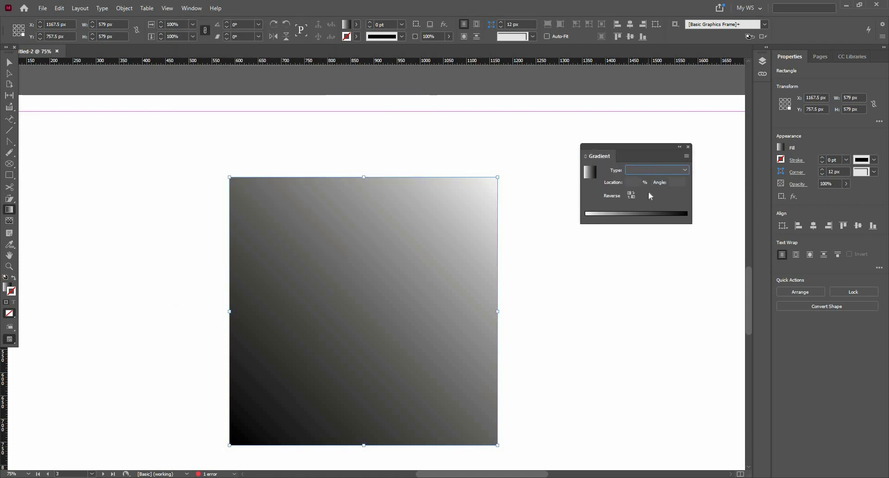
click(639, 169)
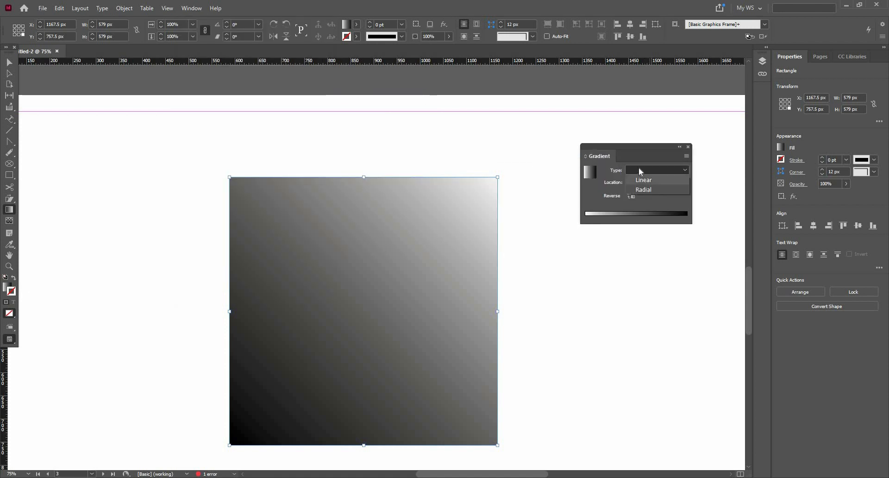
click(645, 191)
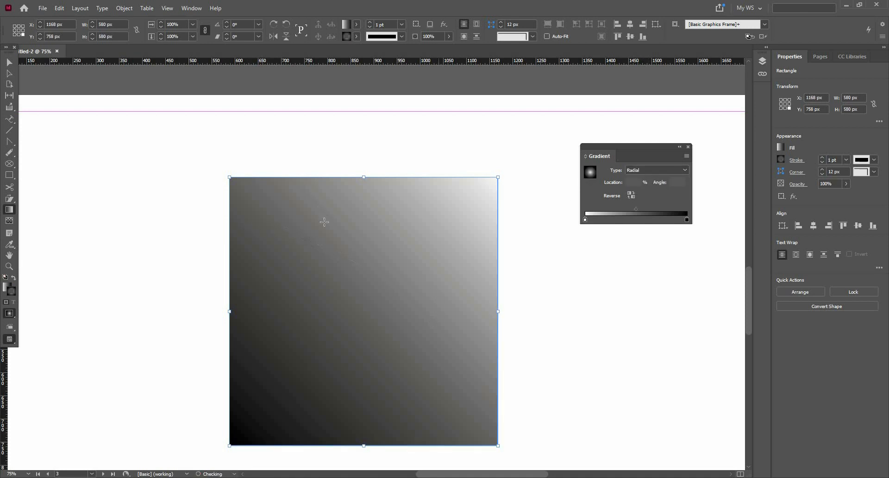
click(16, 65)
click(46, 75)
click(646, 171)
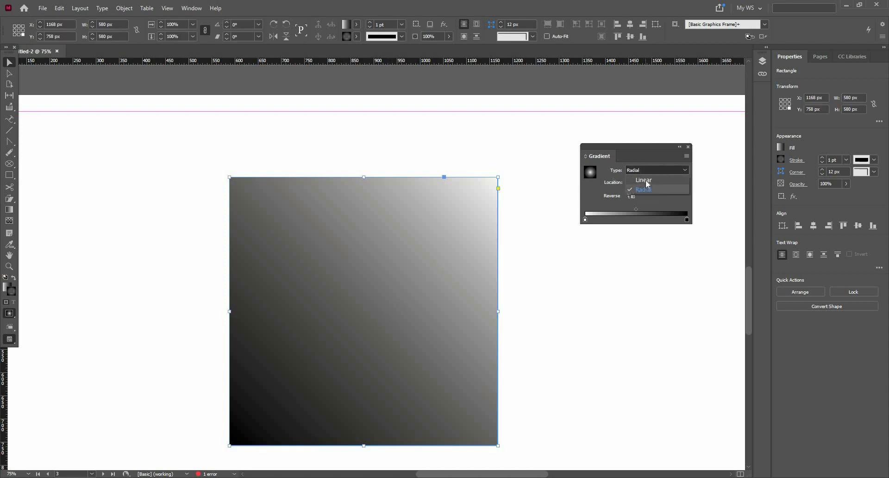
click(643, 179)
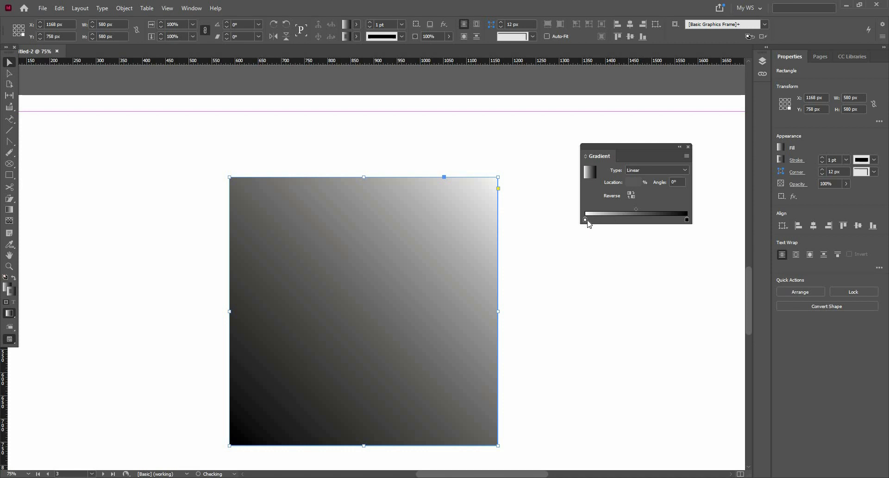
click(585, 220)
click(601, 220)
key(ctrl+z)
key(/)
Step: Make the square's fill active, change its gradient type to Radial, and return it to Linear at 0°
click(7, 286)
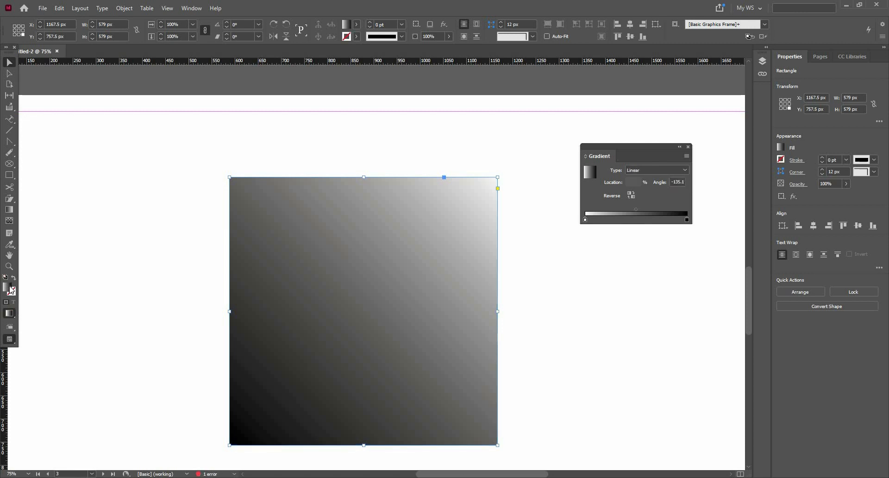
click(653, 170)
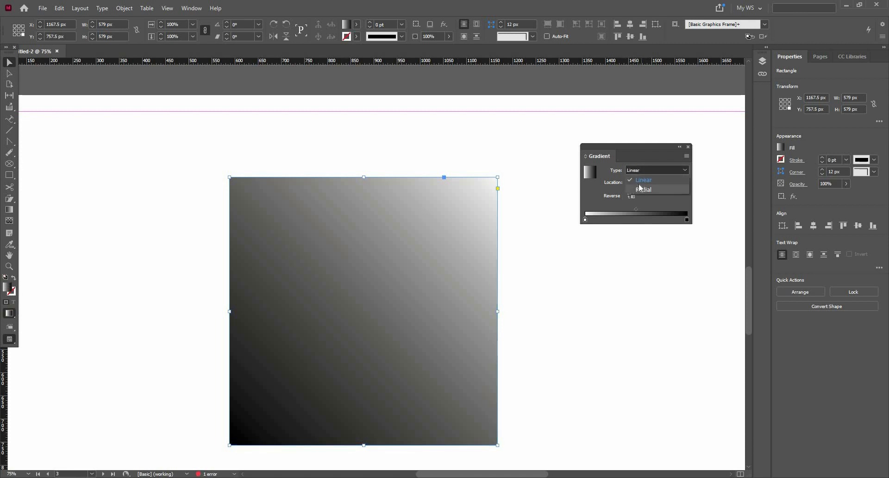
click(643, 190)
click(644, 171)
click(643, 180)
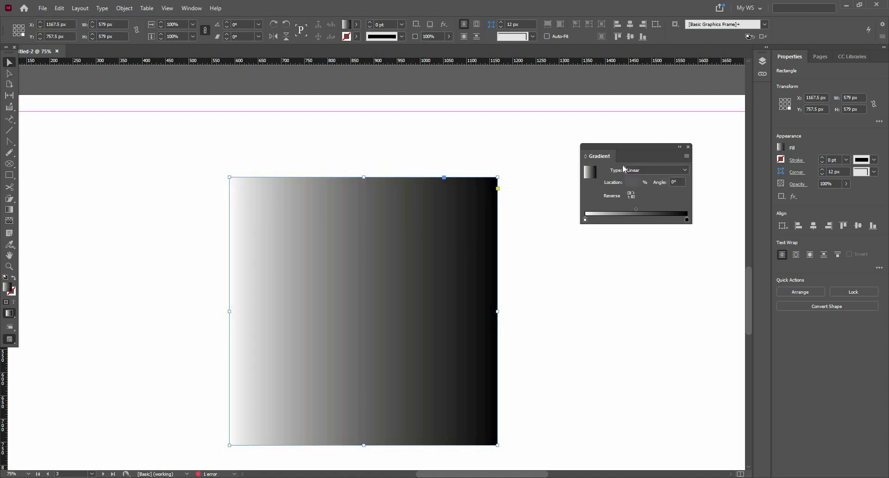
click(585, 221)
right_click(586, 222)
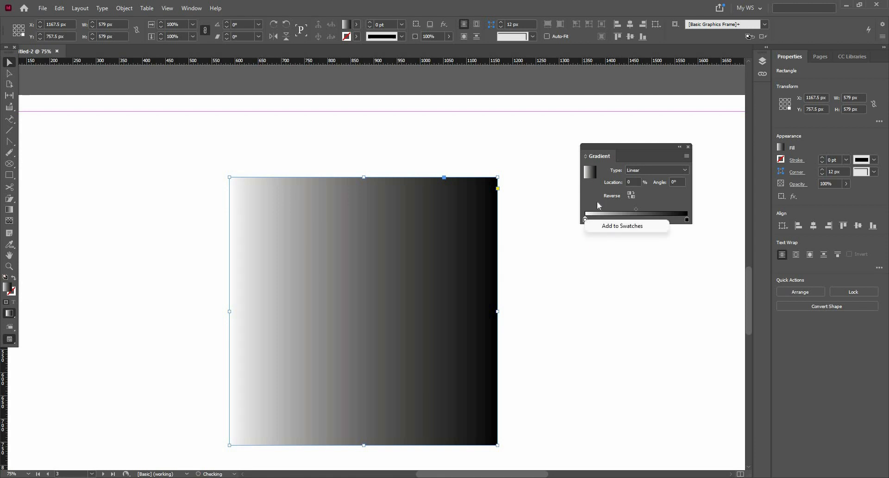
click(575, 133)
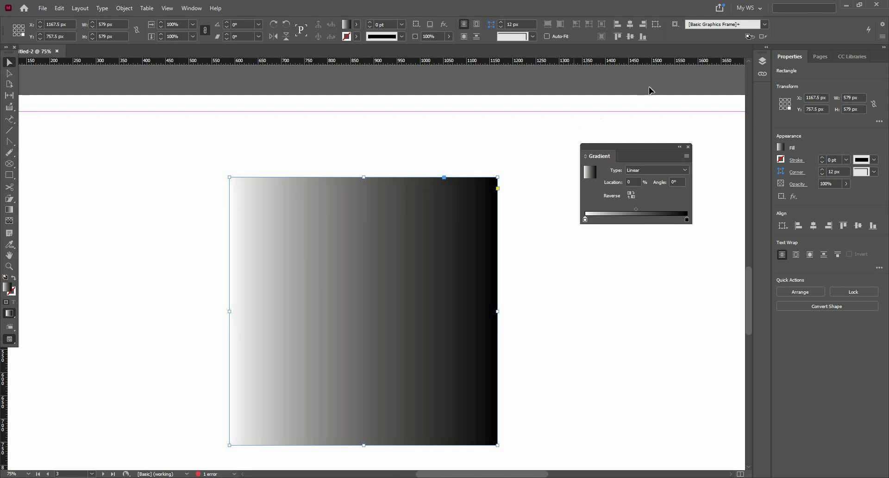
Step: Show the Swatches panel and move the Gradient panel below it so both can be used together
click(202, 11)
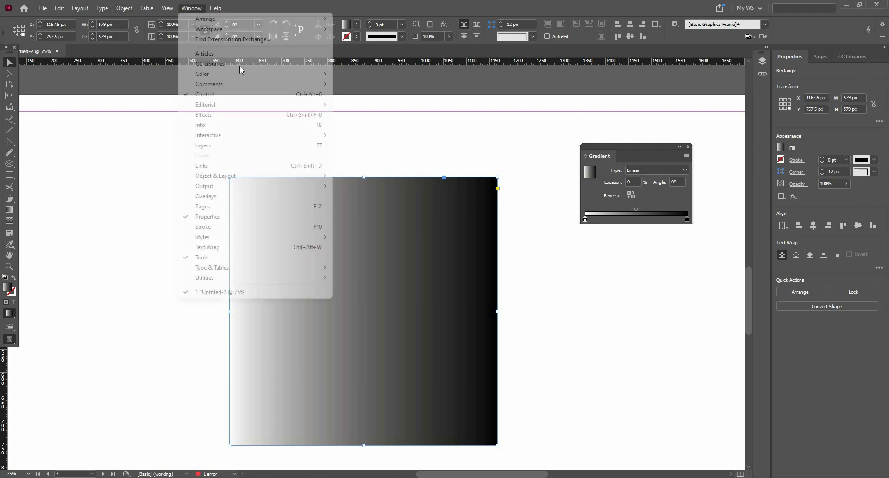
mouse_move(253, 74)
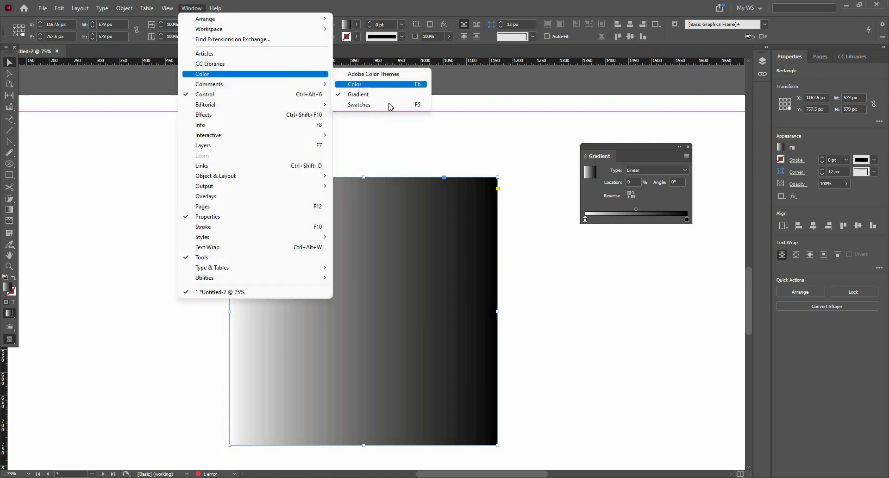
click(370, 104)
drag(611, 153, 616, 329)
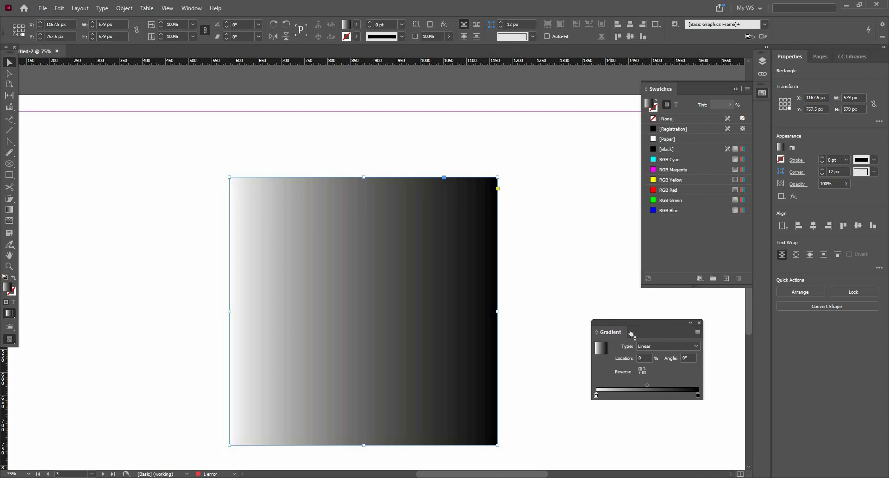
Step: Try adding an RGB Red stop near the start of the gradient, first at about 10% and moved to about 14%
drag(632, 334, 606, 396)
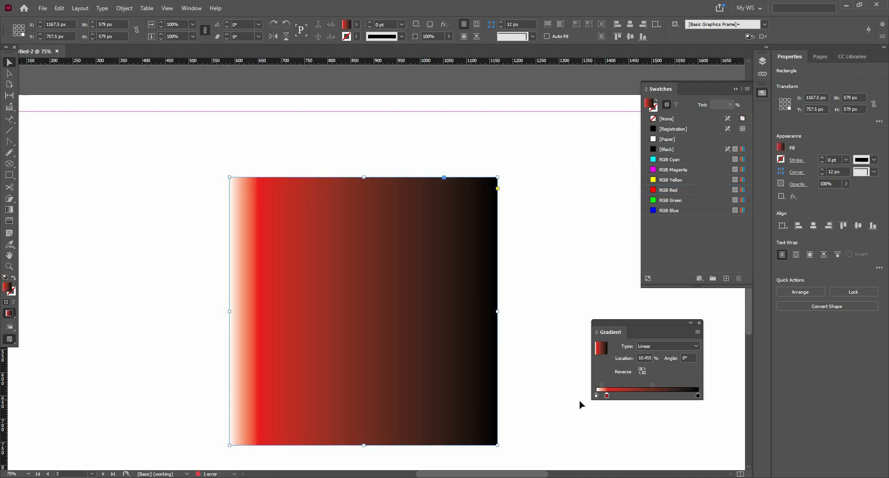
click(596, 396)
drag(607, 395, 601, 409)
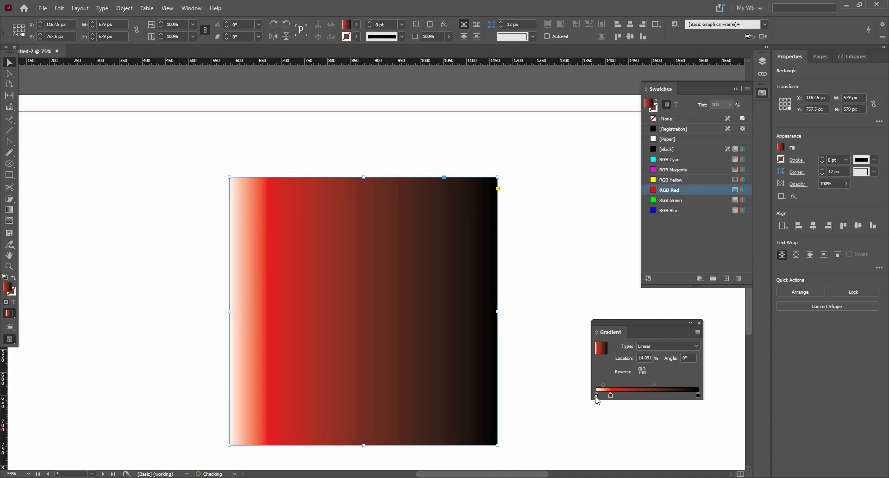
Step: Add an RGB Red stop at about 3% of the gradient and replace the black end stop with RGB Green
drag(668, 190, 600, 397)
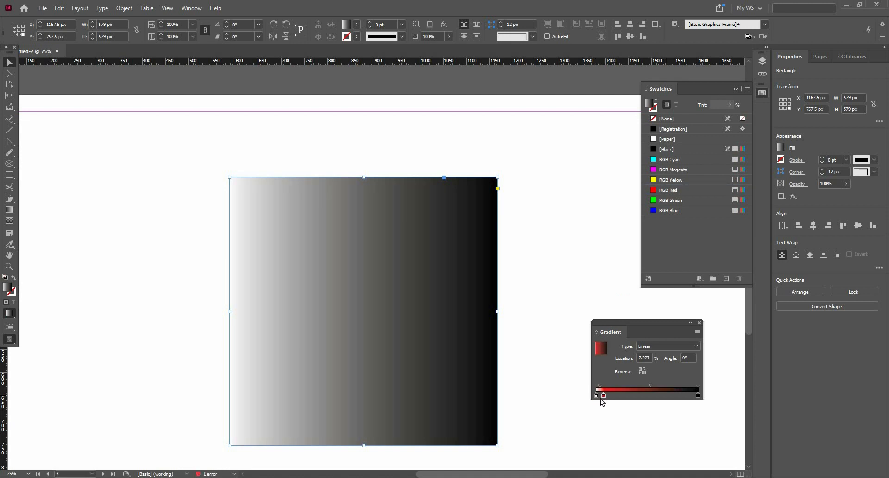
click(693, 193)
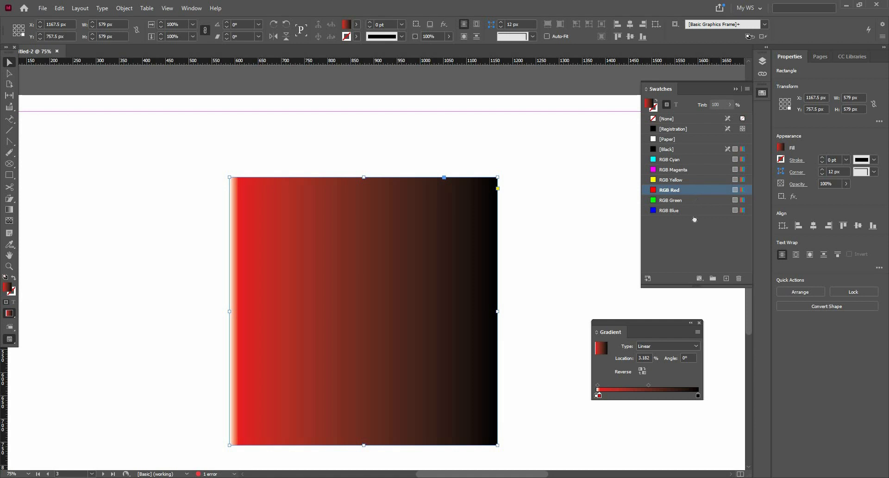
drag(671, 384, 708, 402)
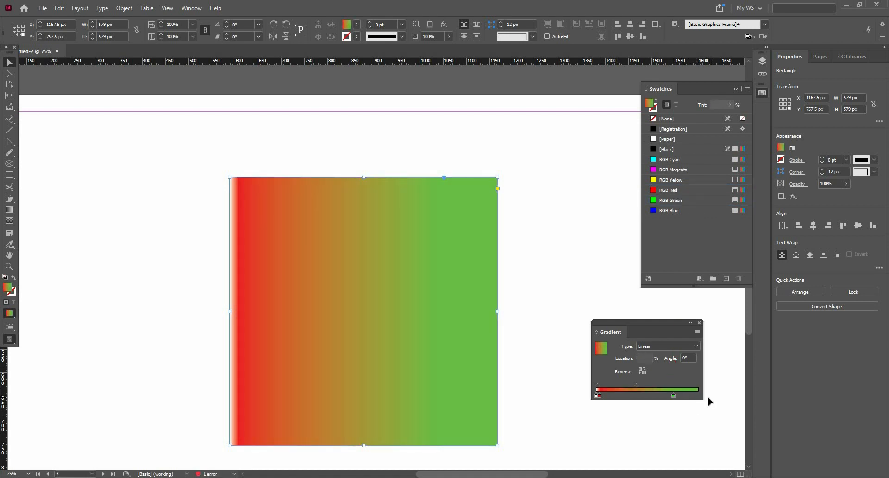
click(596, 396)
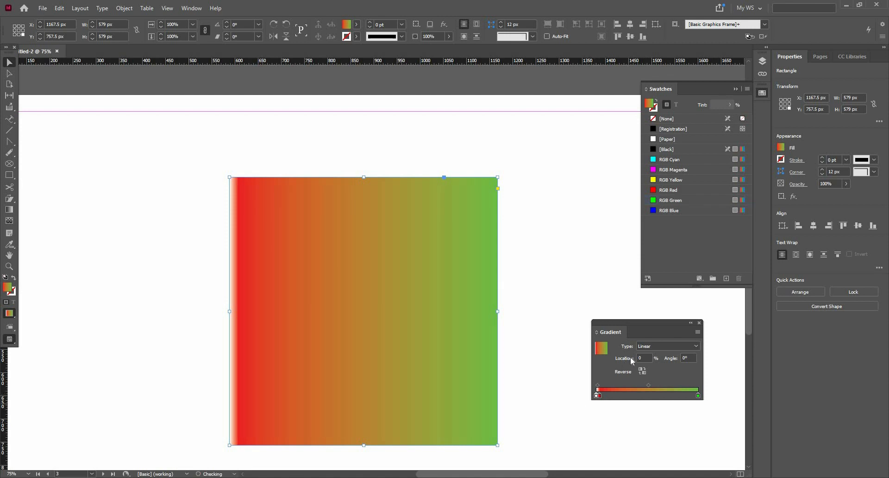
Step: Add an RGB Blue stop at about 65% of the gradient and remove the green end stop
drag(683, 212, 655, 401)
drag(685, 217, 696, 456)
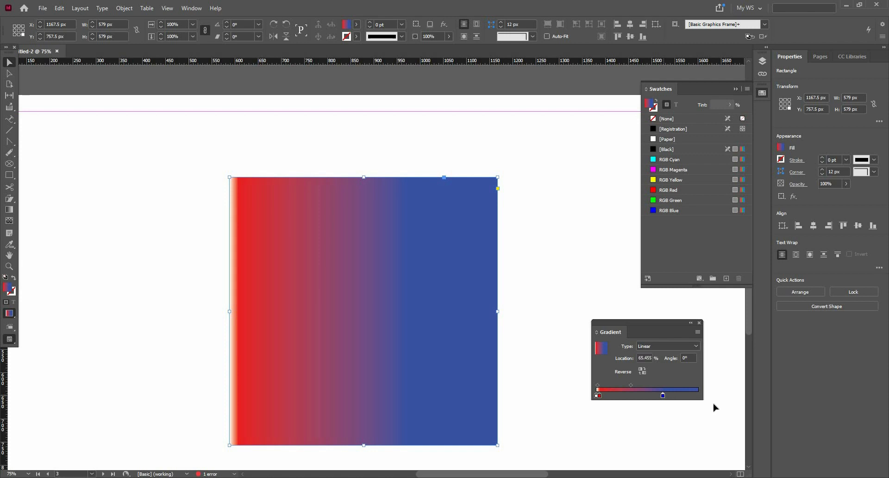
Step: Move the gradient's RGB Blue stop to about 93% and set the RGB Red stop's location to 1.5%
drag(665, 396, 691, 396)
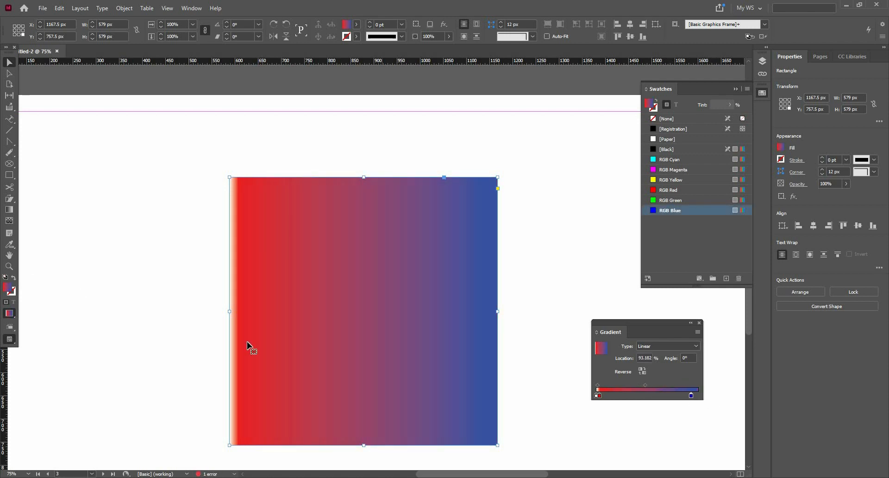
click(598, 396)
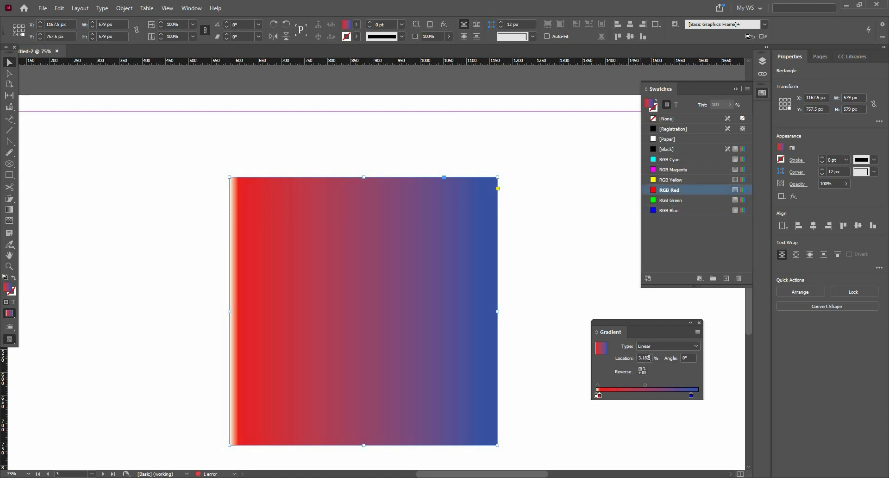
drag(650, 357, 645, 358)
text(1.5)
key(Return)
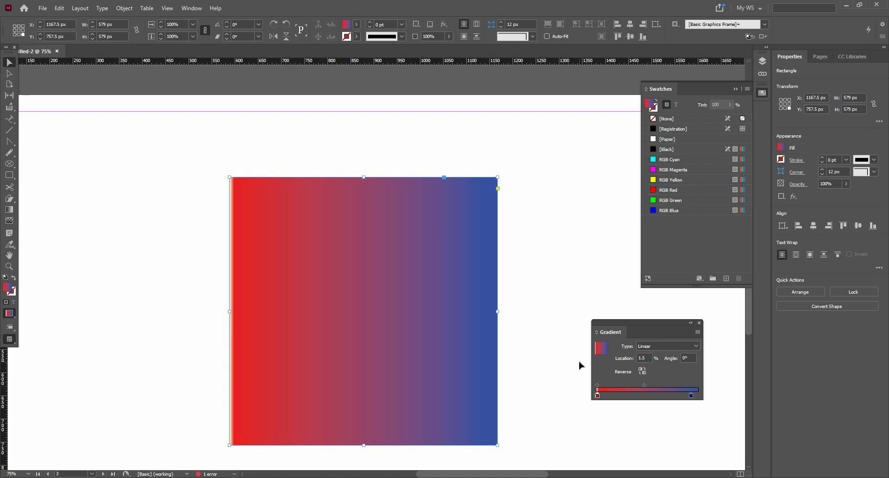
Step: Set the square's linear gradient angle to 45°
click(691, 358)
text(45)
key(Return)
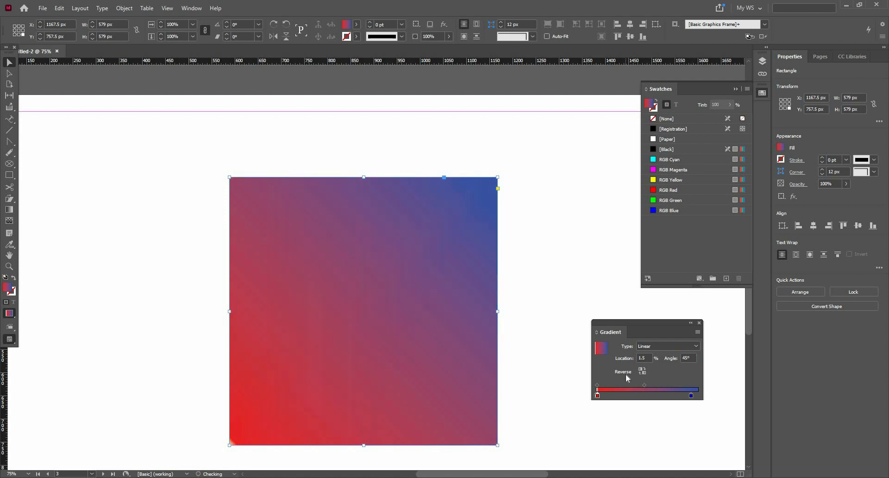
Step: Save the square's gradient as a new swatch named Red Blue Gradient
click(11, 61)
click(726, 278)
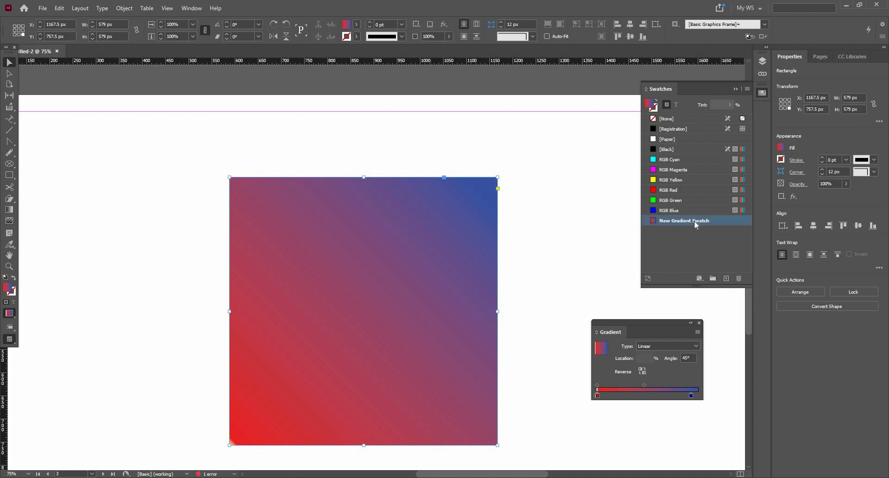
double_click(714, 224)
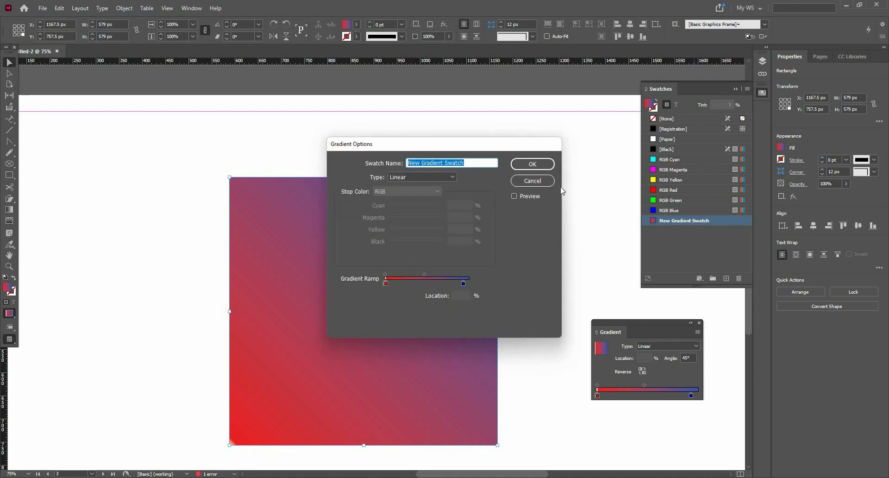
text(Red Blue)
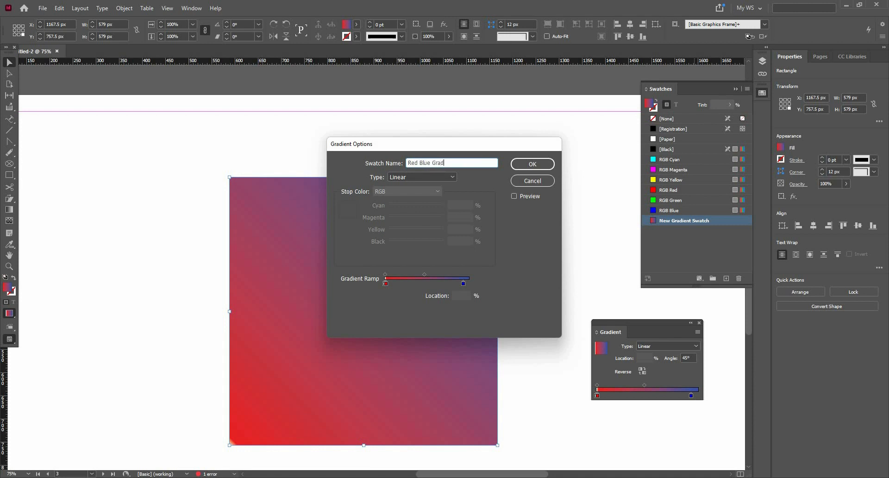
key(Return)
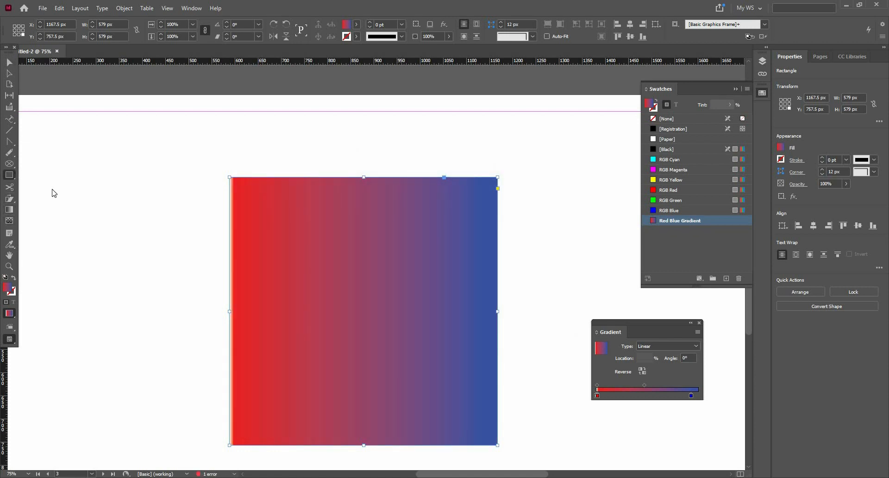
Step: Draw a circle about 325 px in diameter beside the square and fill it with the Red Blue Gradient swatch
drag(11, 176, 38, 195)
drag(200, 319, 48, 169)
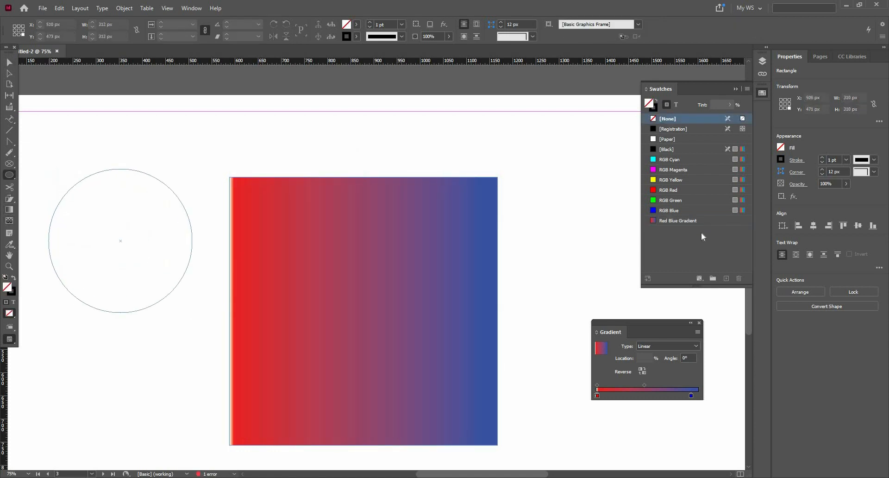
click(698, 221)
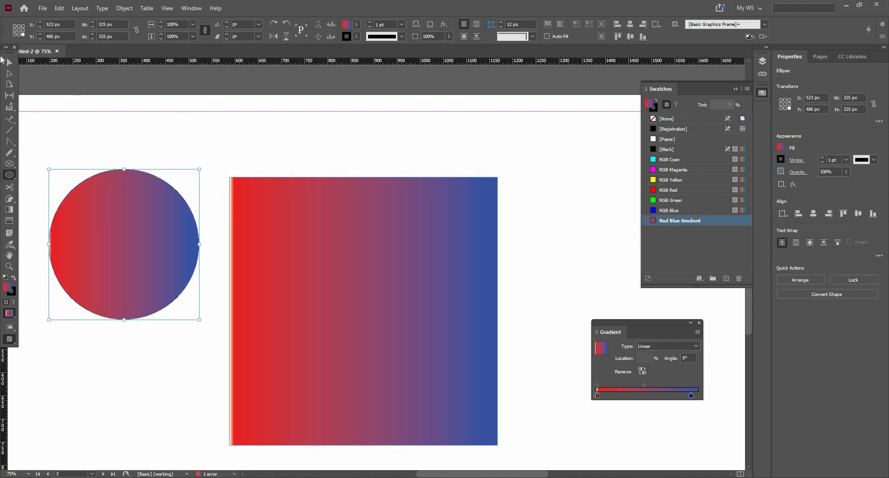
Step: Set the circle's stroke to None
click(10, 63)
scroll(517, 213, down, 1)
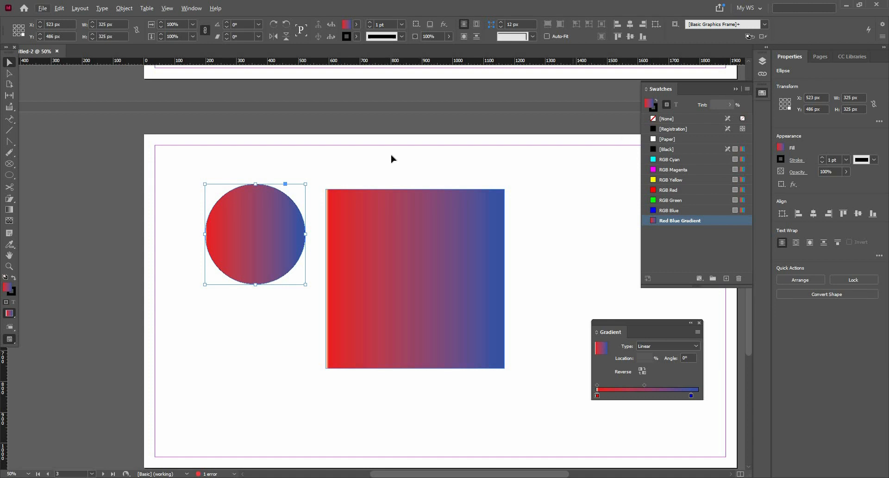
click(15, 290)
key(slash)
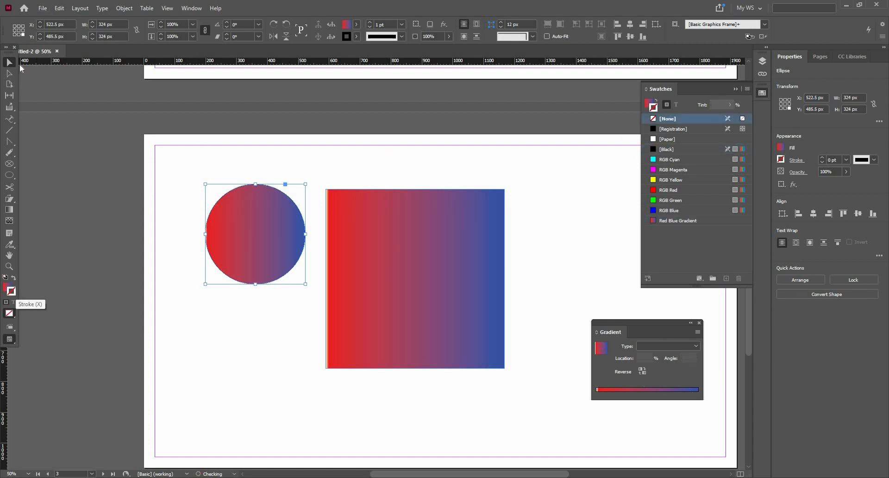
Step: Try the Gradient Feather tool on the square with different directions and lengths, undoing each feather
click(433, 260)
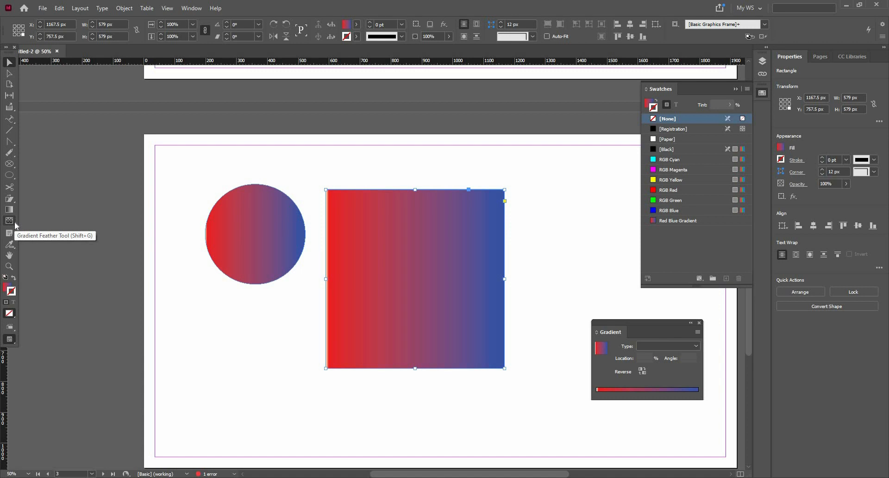
click(377, 271)
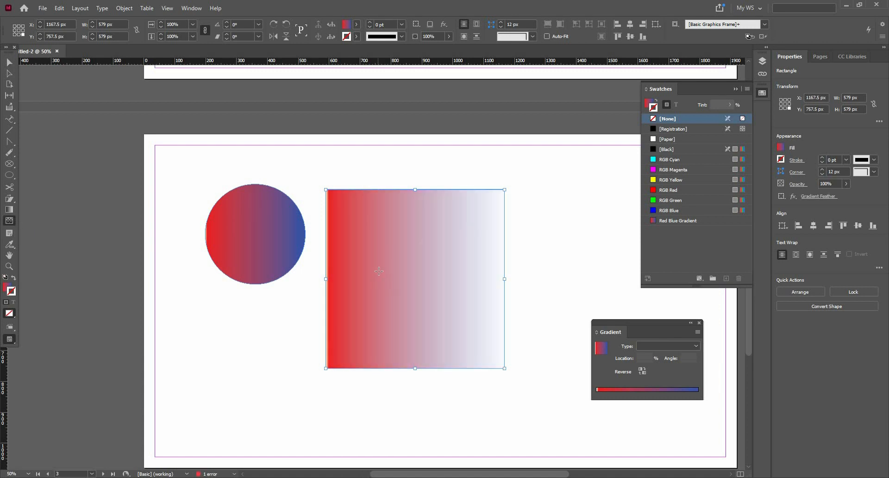
key(ctrl+z)
drag(481, 266, 323, 272)
key(ctrl+z)
key(ctrl+z)
drag(377, 280, 323, 279)
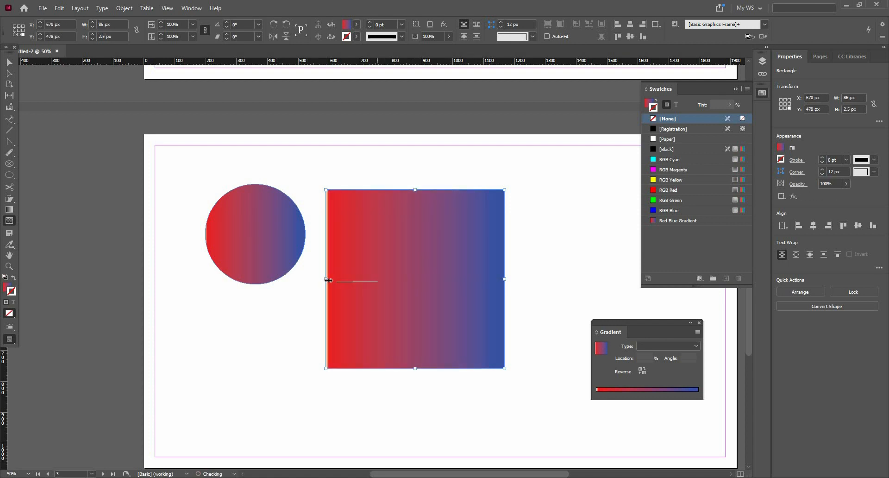
key(ctrl+z)
drag(243, 258, 402, 278)
key(ctrl+z)
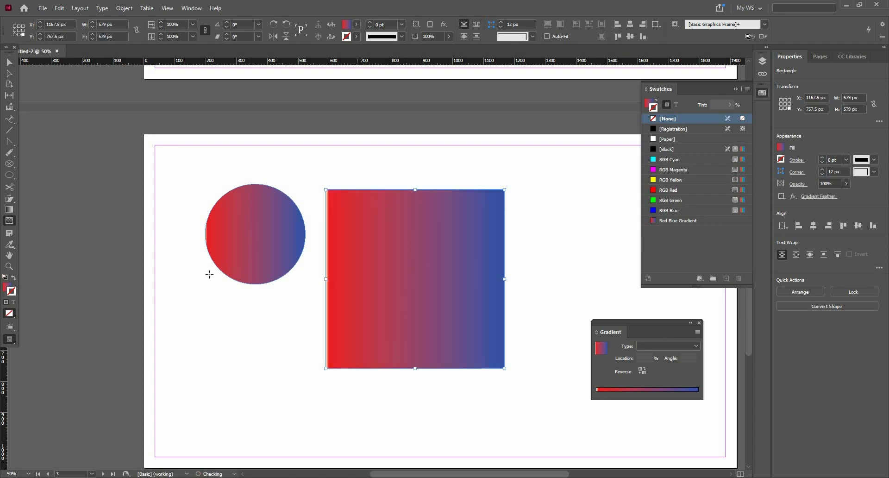
drag(210, 274, 400, 264)
key(ctrl+z)
drag(502, 280, 432, 213)
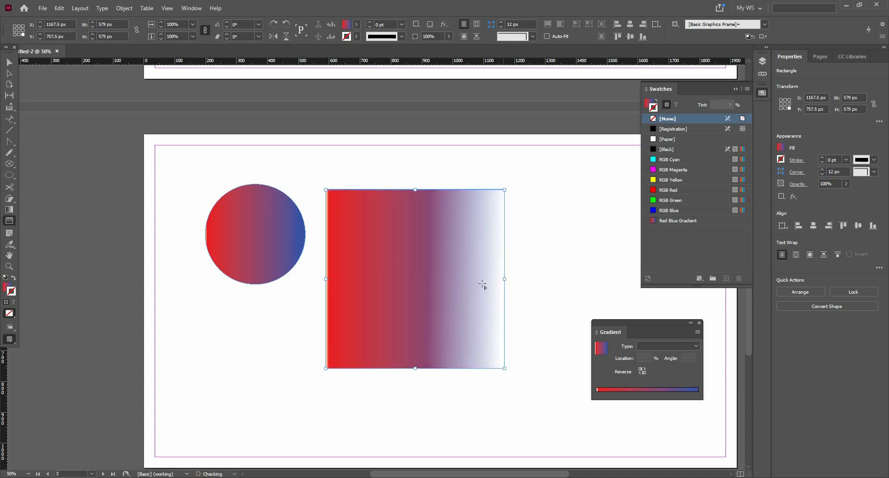
key(ctrl+z)
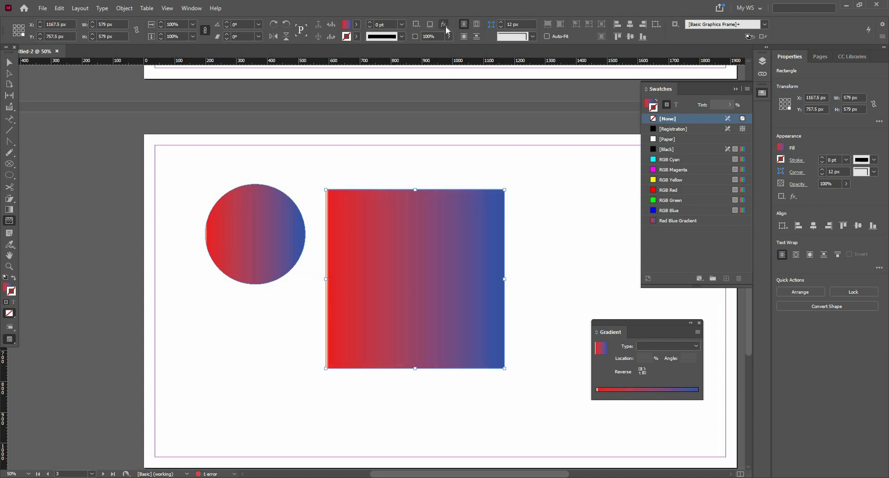
Step: Try a Gradient Feather effect on the square, adjusting its stops, setting the midpoint to about 52.5% and switching the type to Radial
click(444, 25)
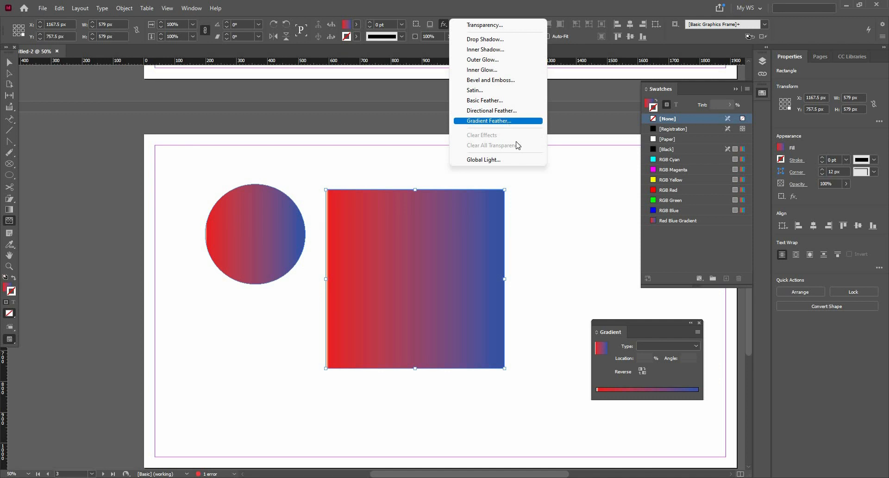
click(489, 120)
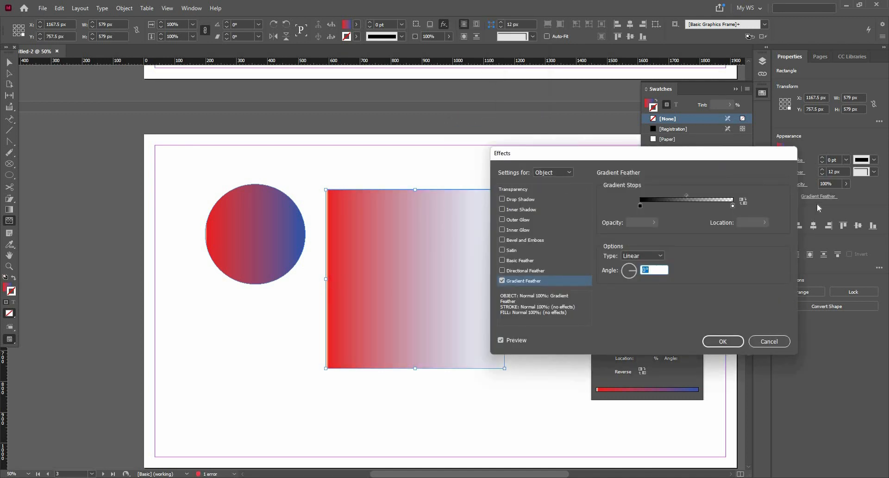
mouse_move(830, 213)
mouse_down()
mouse_move(803, 213)
mouse_move(837, 212)
mouse_up()
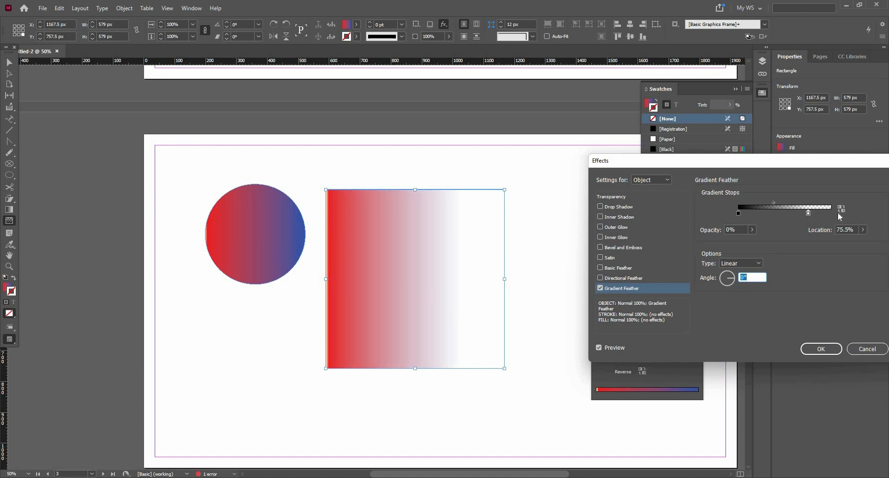
drag(784, 203, 818, 203)
click(749, 264)
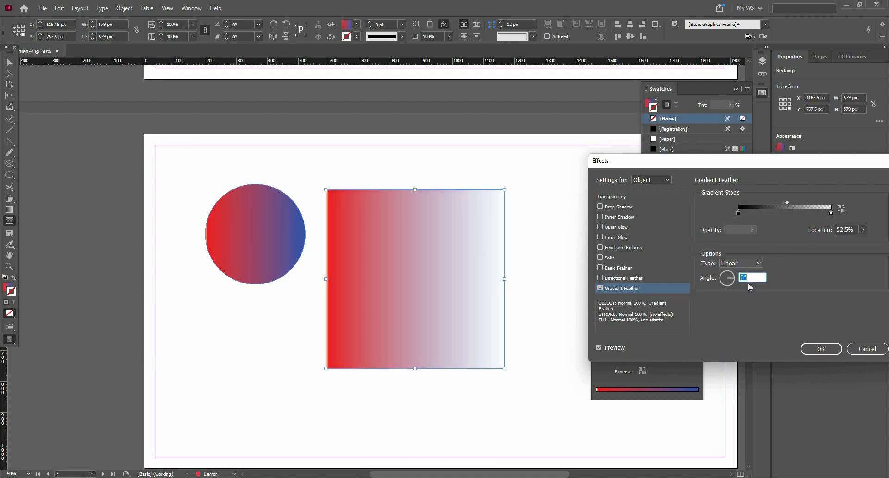
click(741, 282)
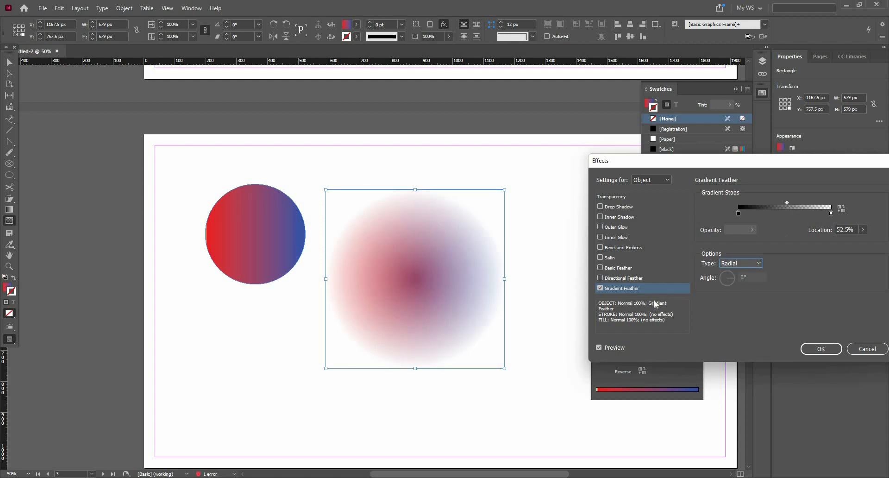
click(600, 288)
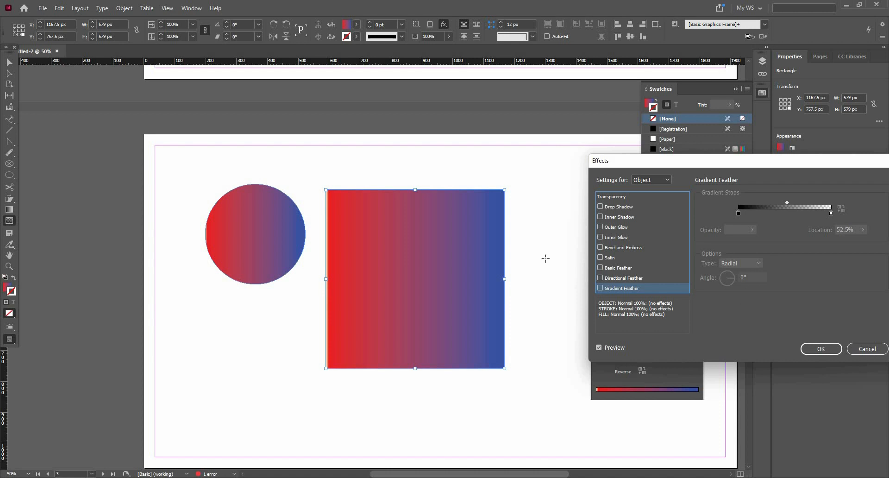
click(866, 349)
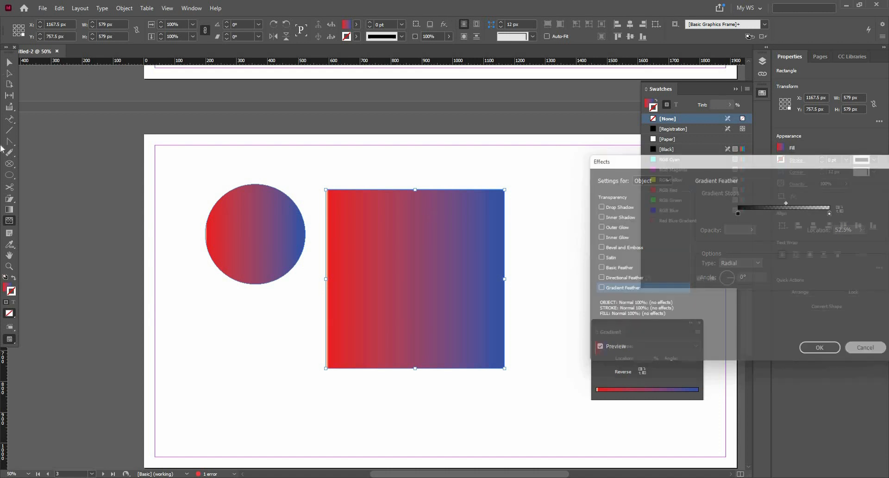
Step: On the empty fourth page, create a text frame containing the word "Note"
click(12, 235)
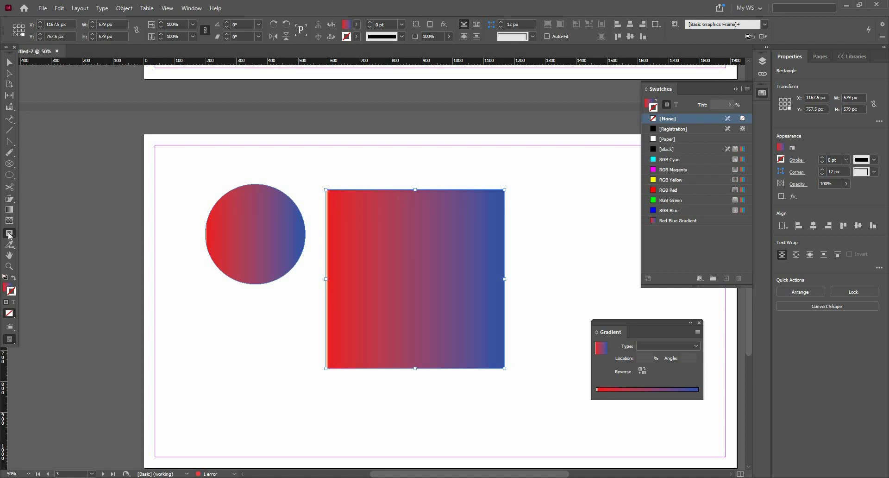
click(12, 62)
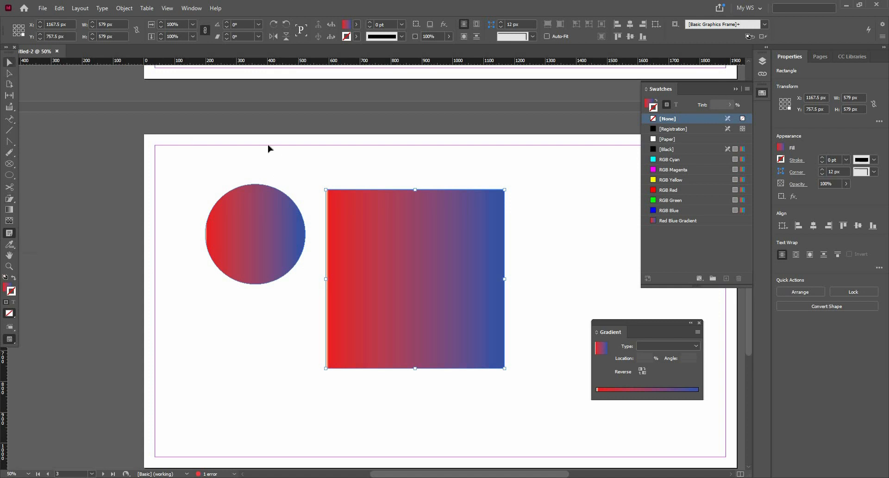
click(304, 271)
key(ctrl+minus)
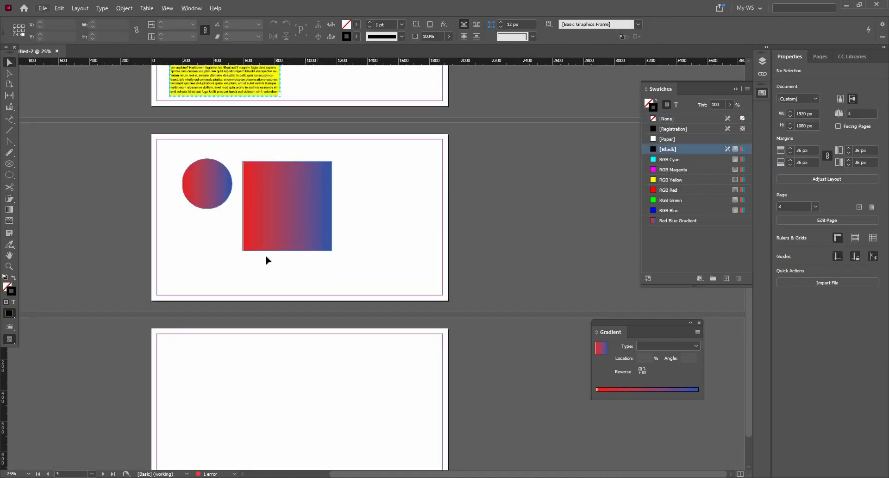
scroll(266, 258, down, 2)
scroll(286, 335, left, 1)
scroll(287, 277, left, 1)
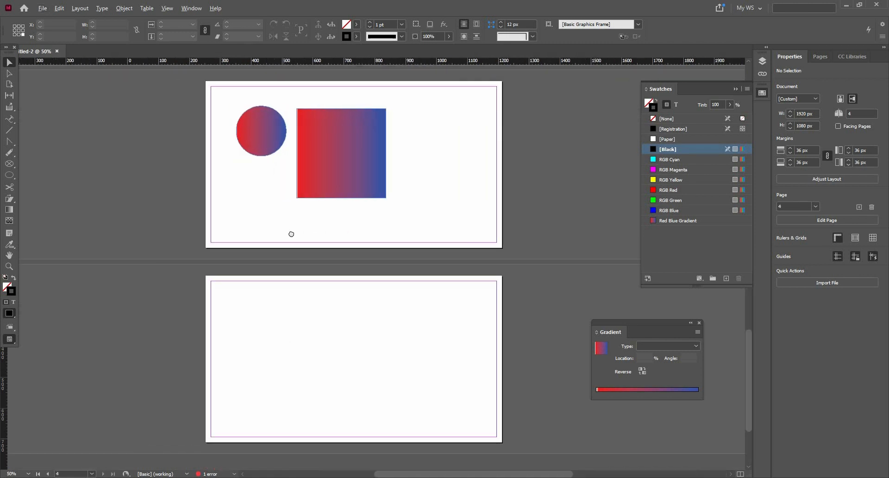
scroll(287, 230, up, 2)
scroll(51, 129, down, 3)
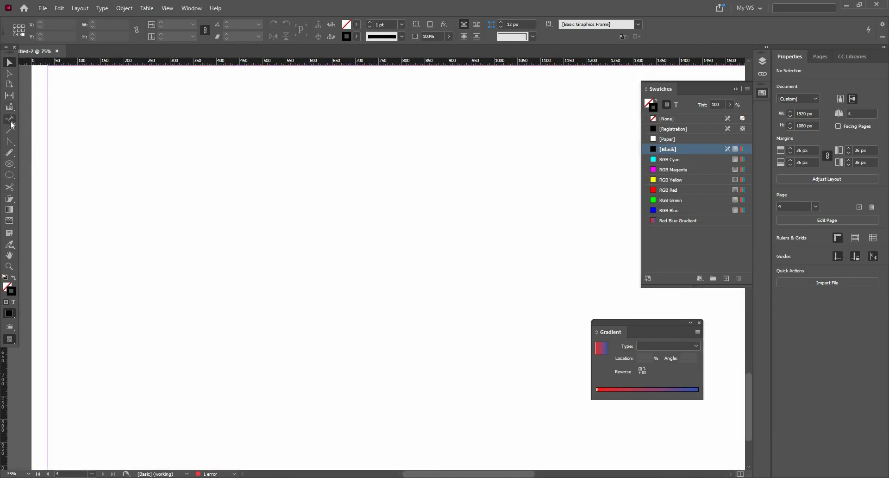
click(13, 122)
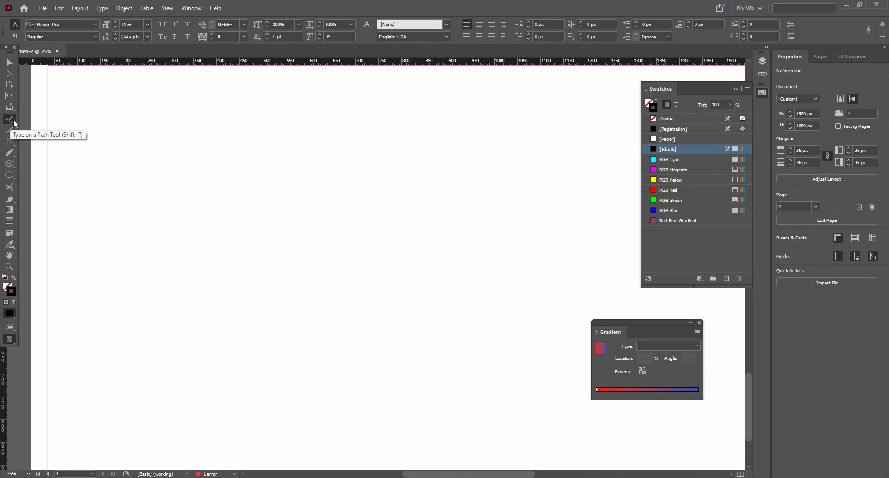
click(32, 131)
drag(167, 134, 307, 166)
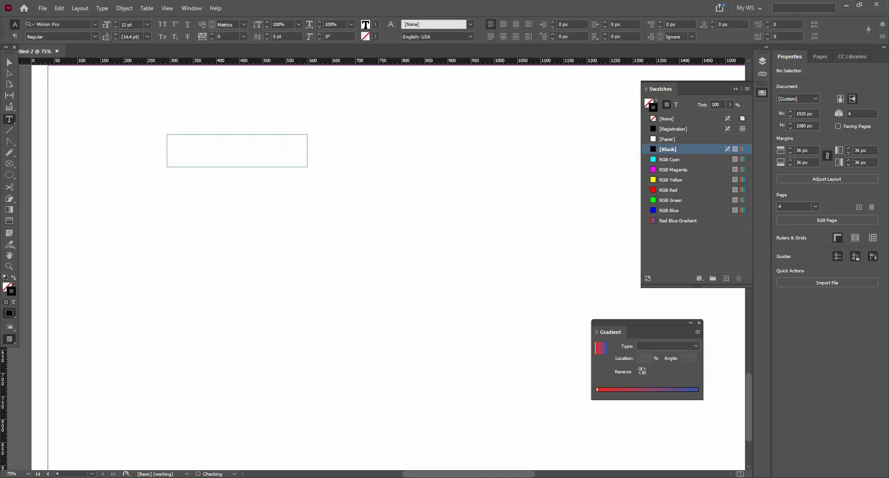
text(Note)
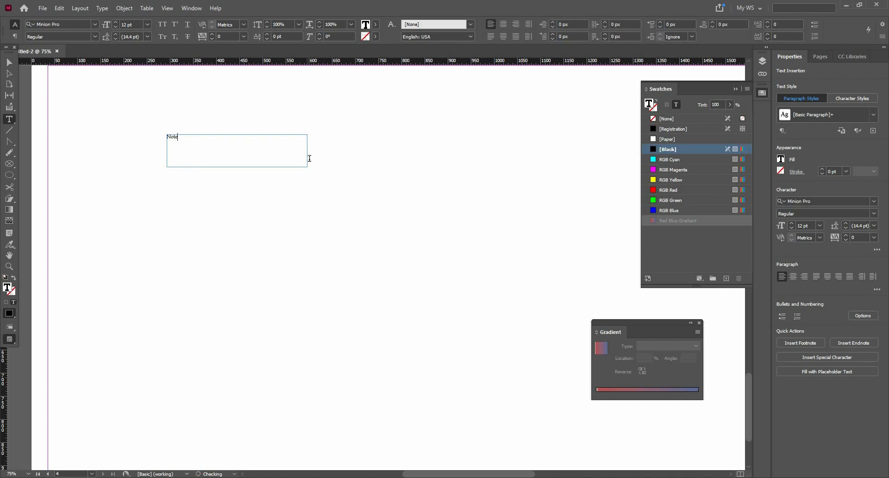
Step: Enlarge the word "Note" in the text frame to a font size of 47 pt
key(ctrl+a)
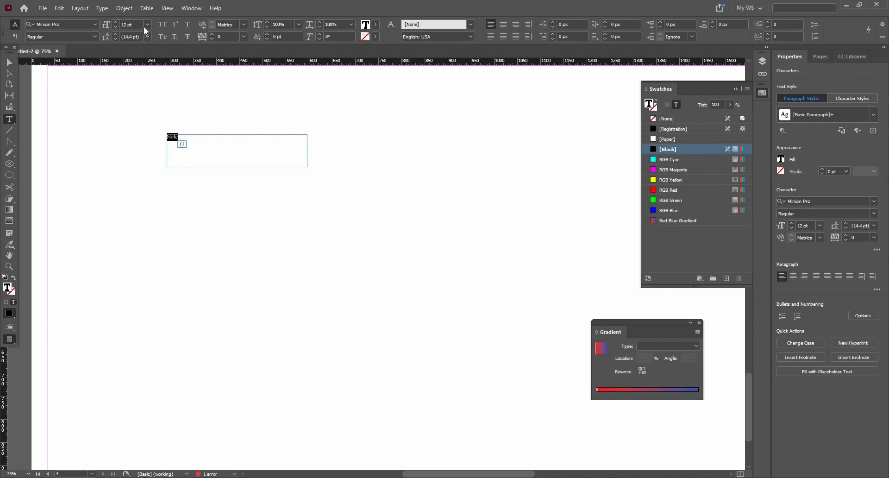
click(116, 21)
click(116, 22)
click(116, 22)
click(116, 22)
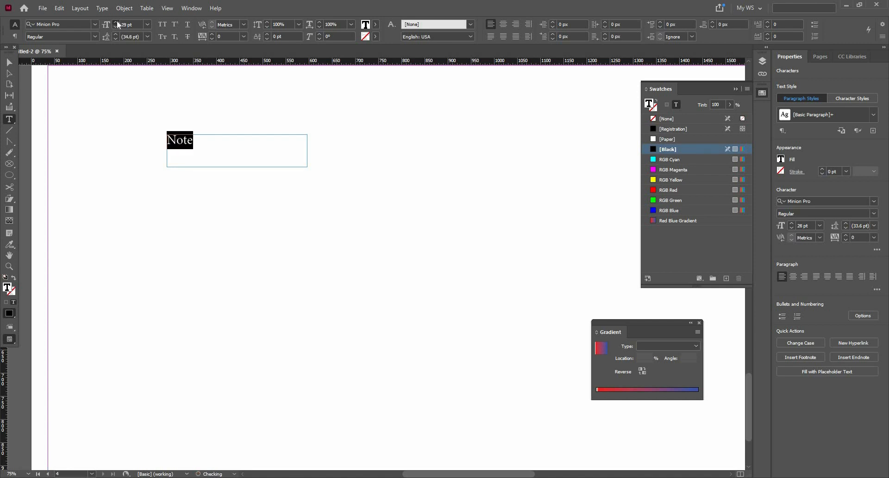
click(116, 22)
click(117, 21)
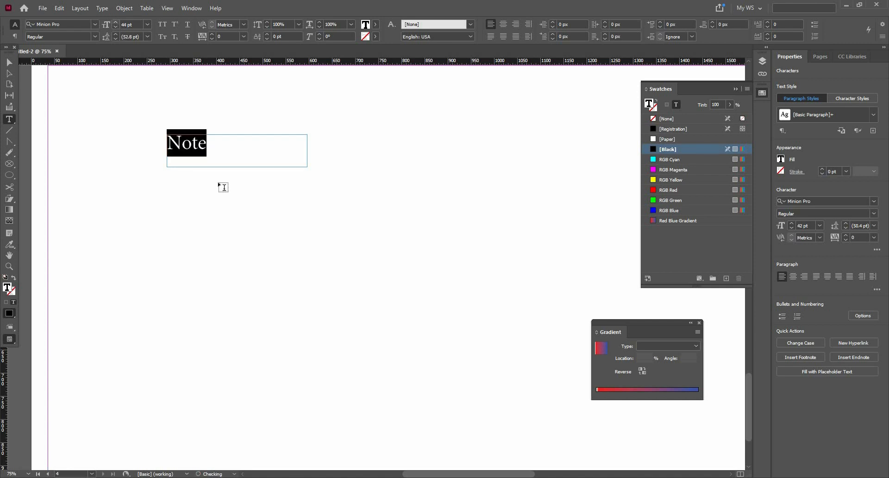
click(205, 146)
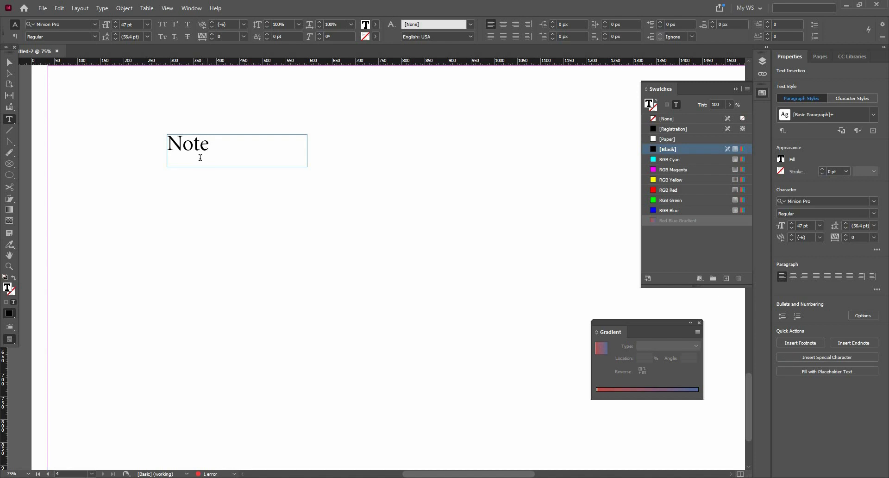
Step: Attach a note at the end of the word "Note" with the comment "Comment for this text", and close the notes window
click(11, 233)
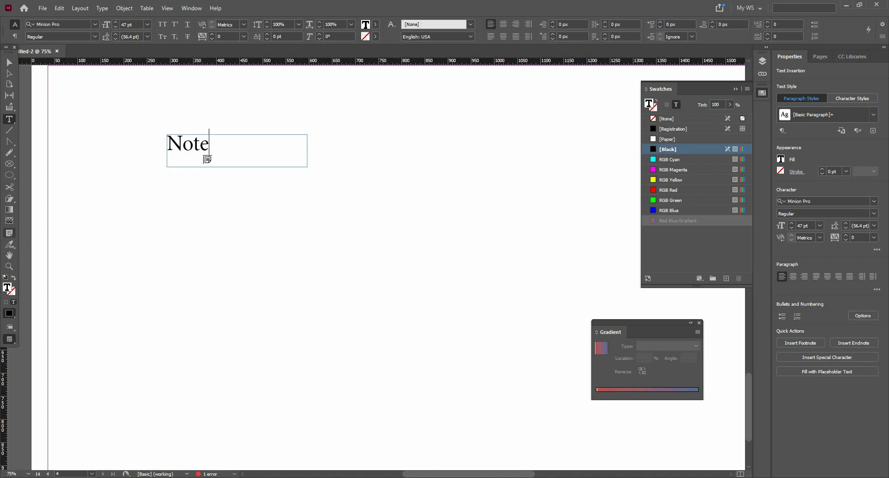
click(210, 147)
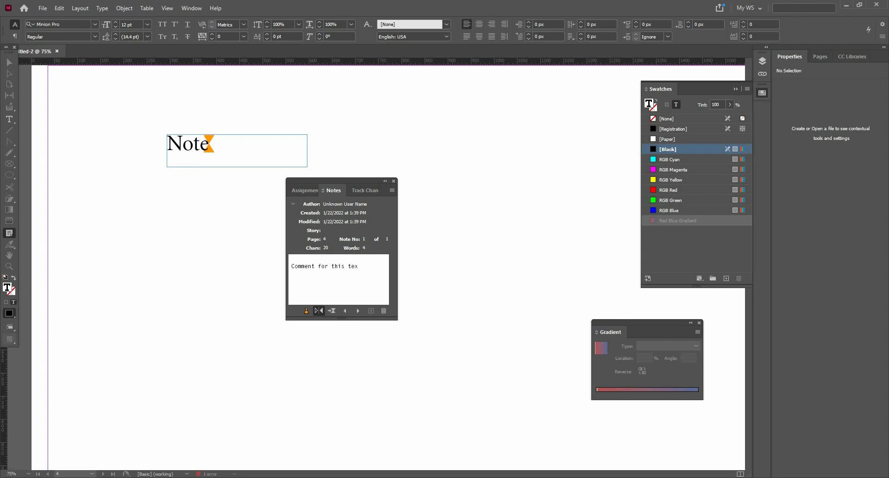
click(360, 260)
click(393, 181)
click(10, 62)
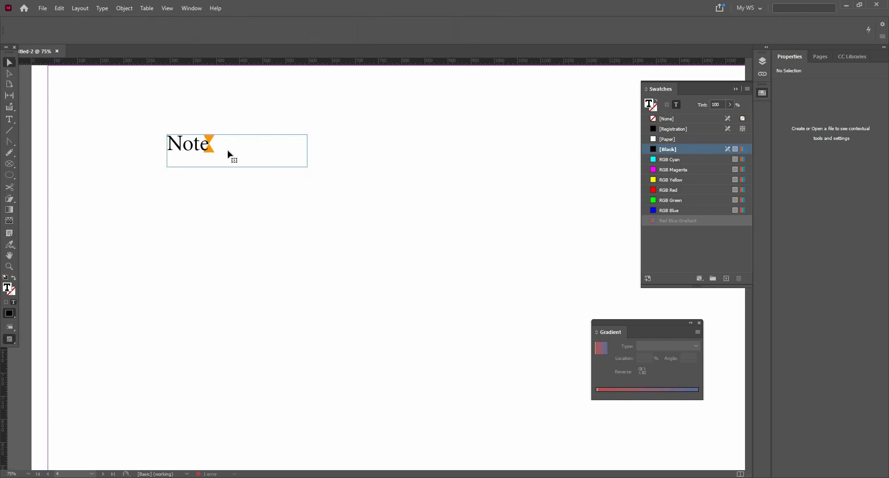
Step: Reopen the note attached to the word "Note" to read its comment, and close it again
click(205, 143)
scroll(220, 139, up, 5)
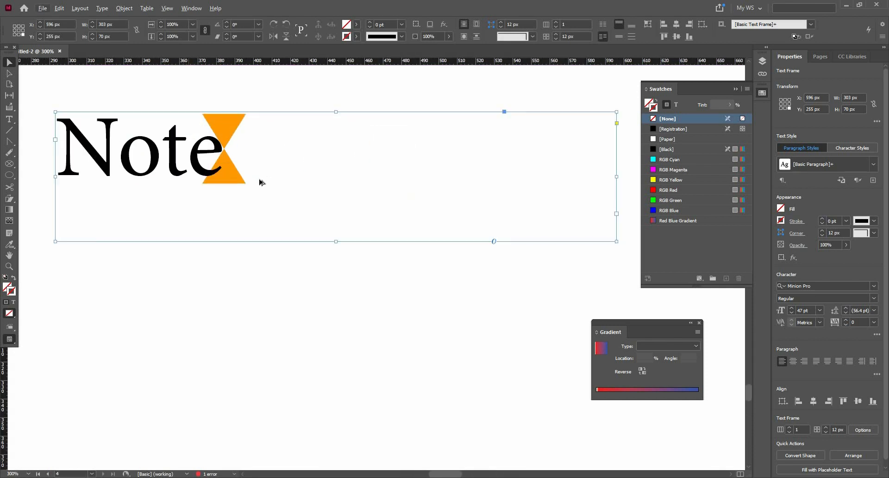
scroll(257, 169, down, 1)
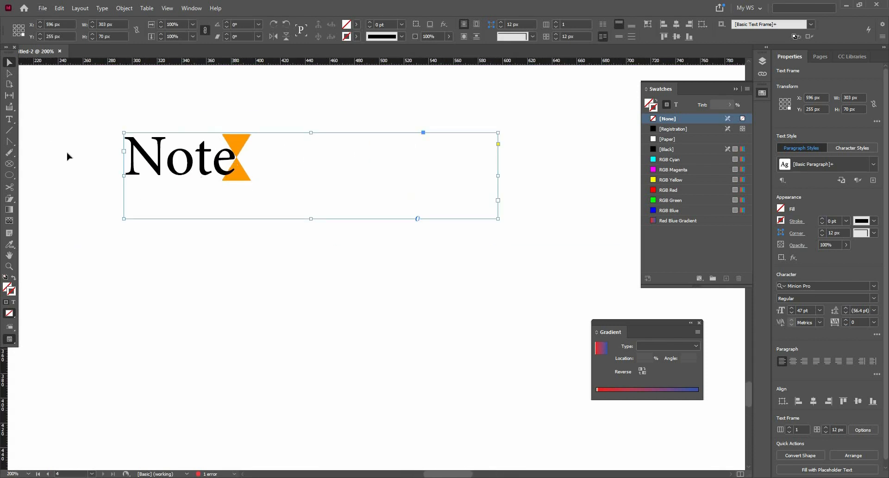
click(10, 233)
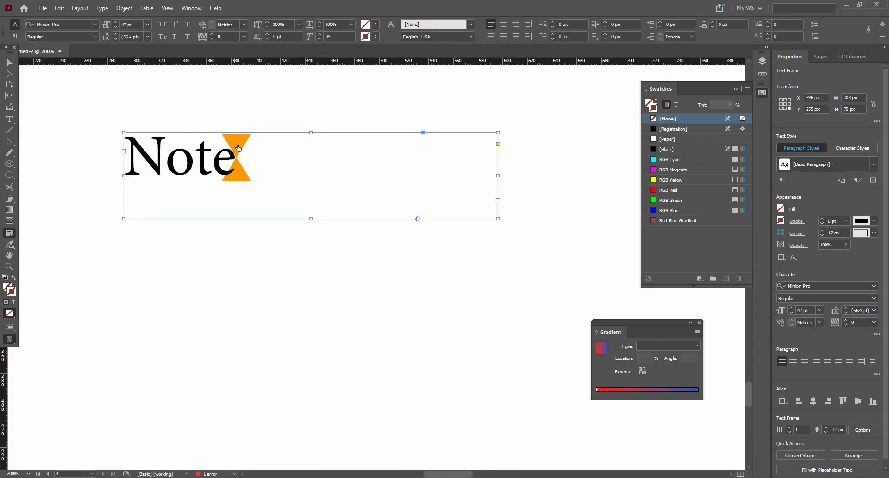
click(238, 148)
click(356, 272)
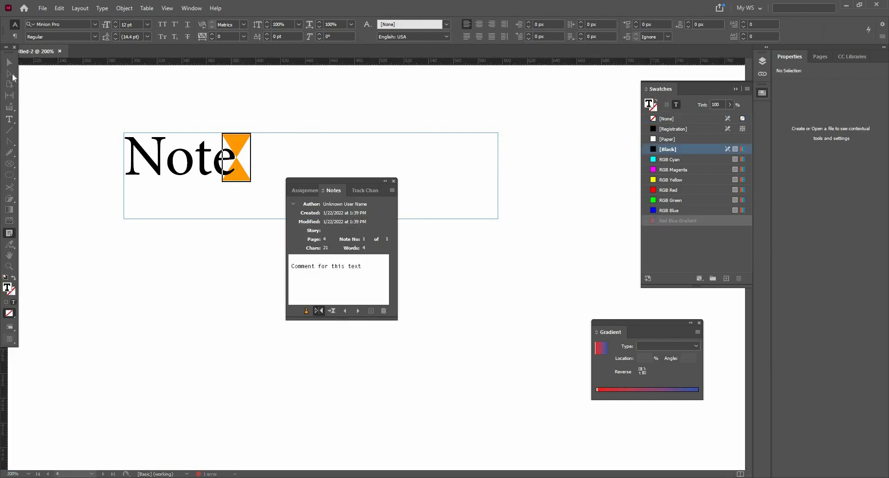
click(394, 181)
key(Escape)
key(ctrl+1)
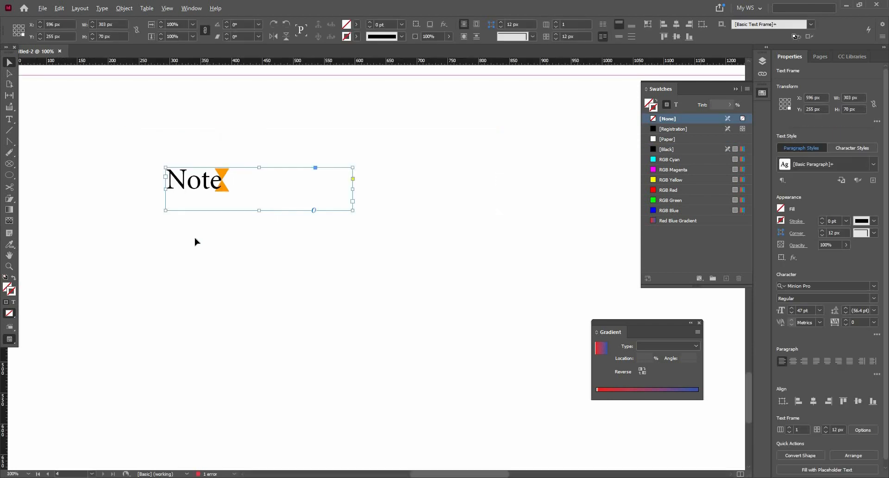
Step: Put away the floating Swatches and Gradient panels to clear the page
key(ctrl+minus)
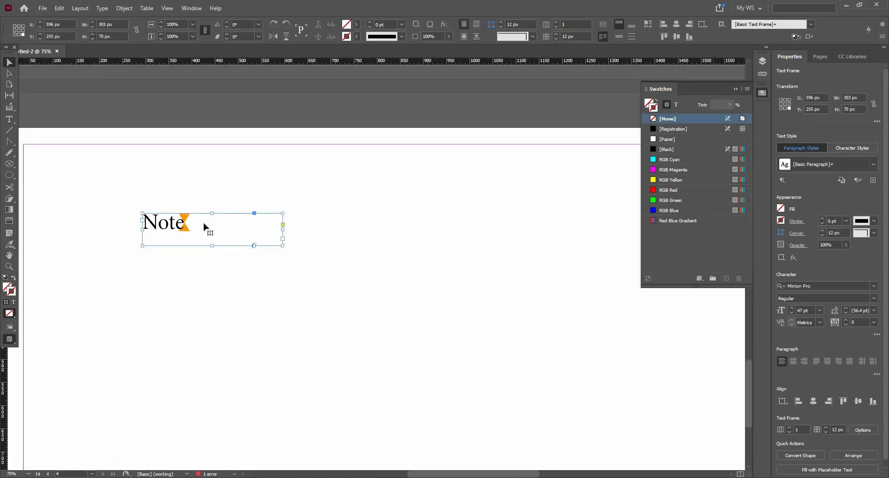
click(734, 89)
scroll(240, 188, down, 1)
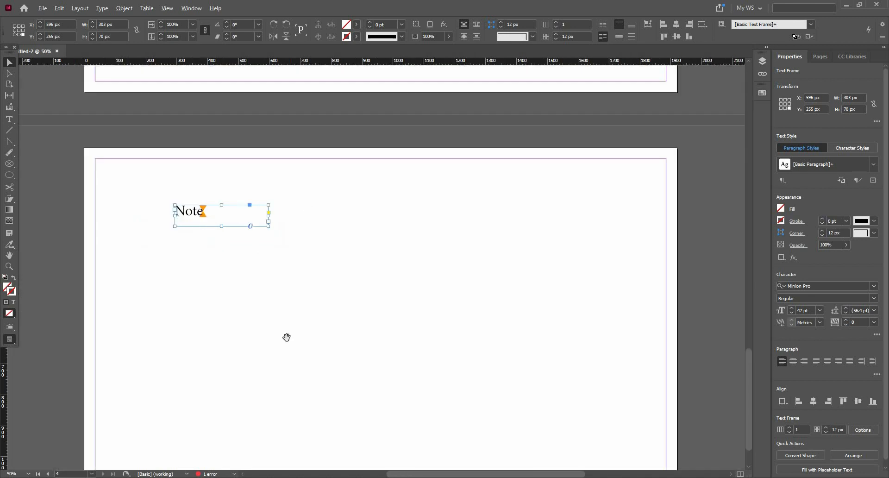
drag(235, 210, 239, 168)
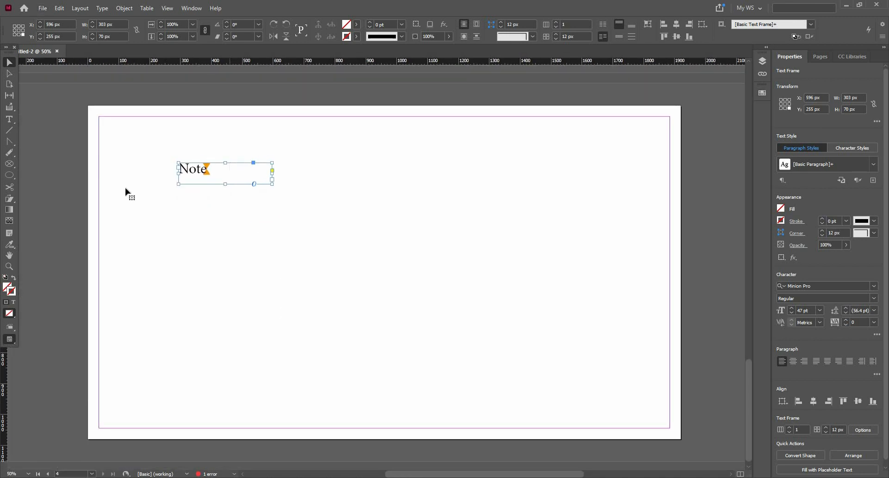
key(ctrl+equal)
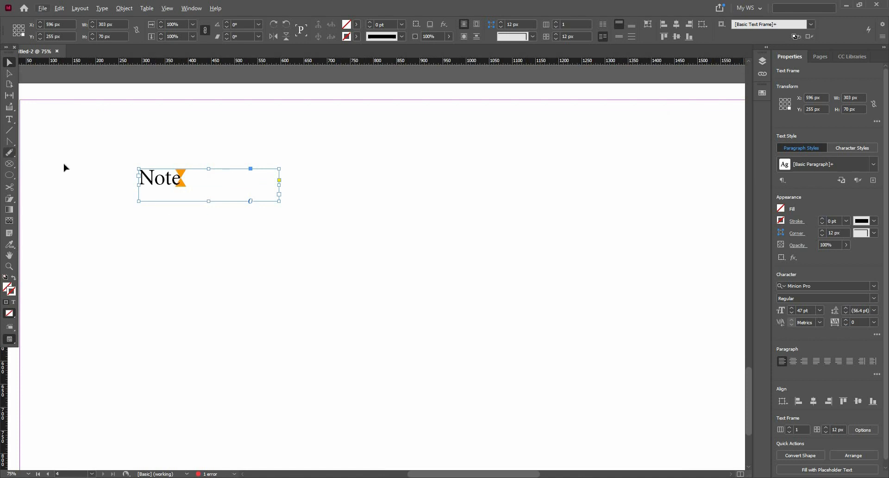
Step: Sample a color theme from the word "Note" with the Color Theme tool, and swap the fill and stroke colors
right_click(15, 250)
click(66, 257)
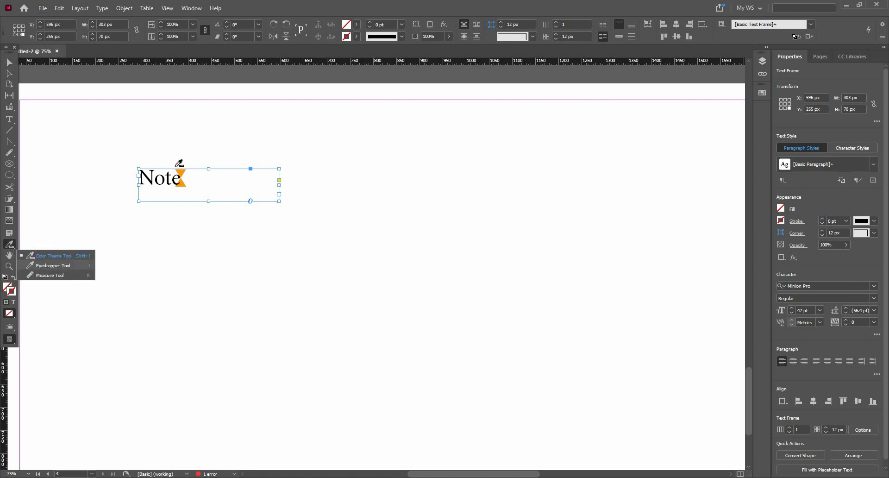
click(179, 182)
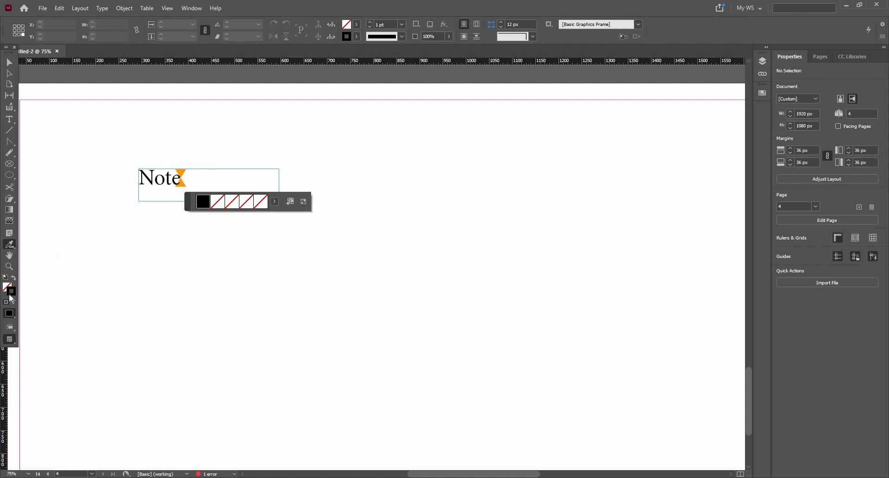
key(shift+x)
Step: Try to add the sampled color theme to the current CC Library and view the other theme variants
scroll(253, 262, up, 5)
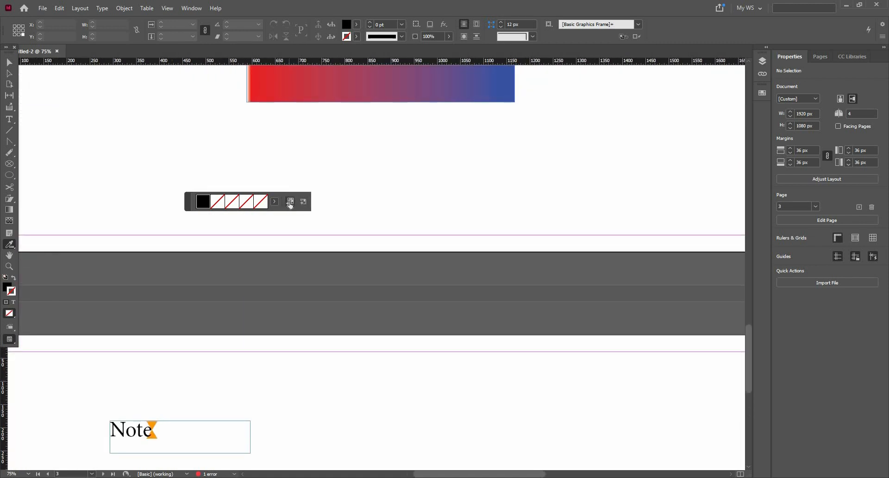
click(303, 203)
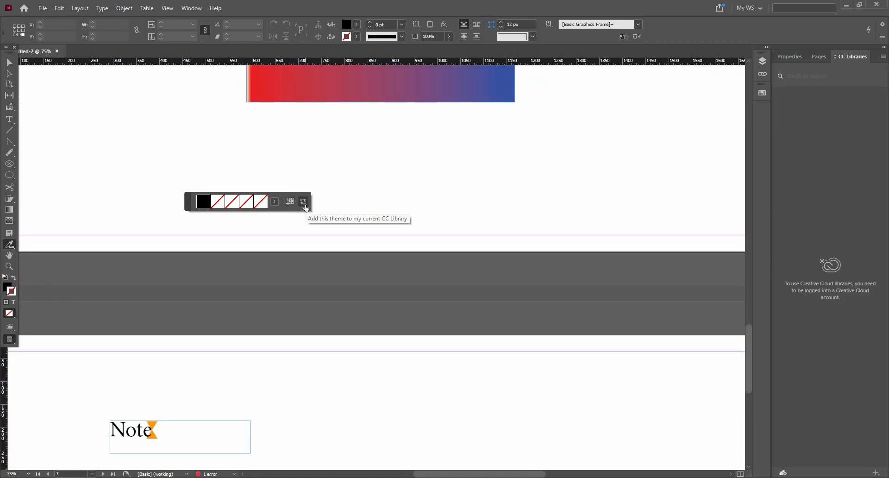
click(274, 202)
click(256, 278)
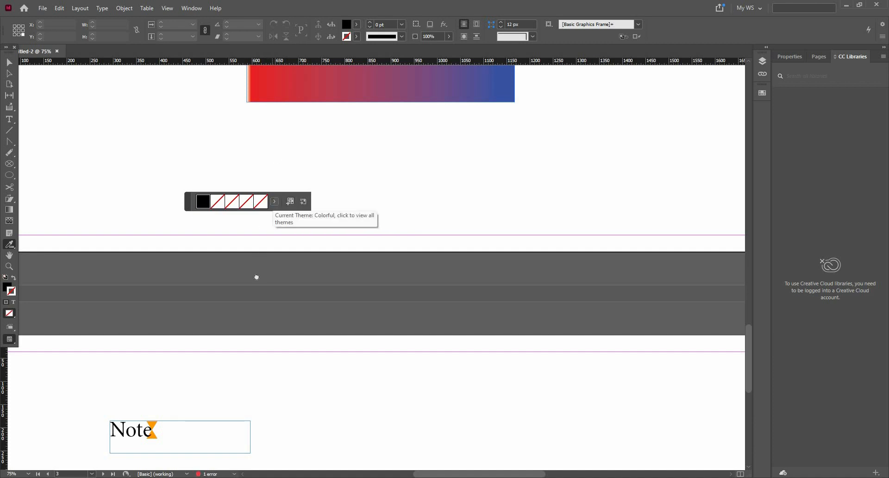
Step: Pick up the yellow fill and dotted cyan stroke of the text frame on page 2 with the Eyedropper tool
scroll(236, 278, up, 3)
scroll(307, 285, up, 5)
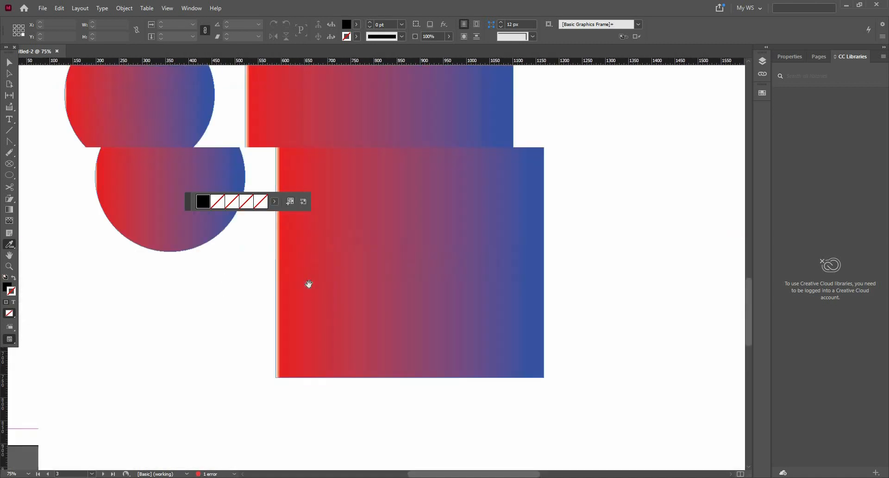
scroll(200, 210, up, 5)
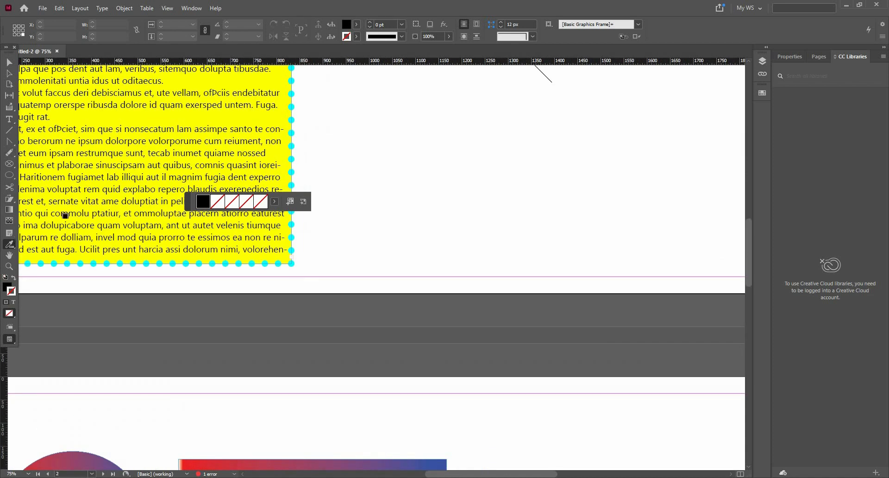
right_click(14, 246)
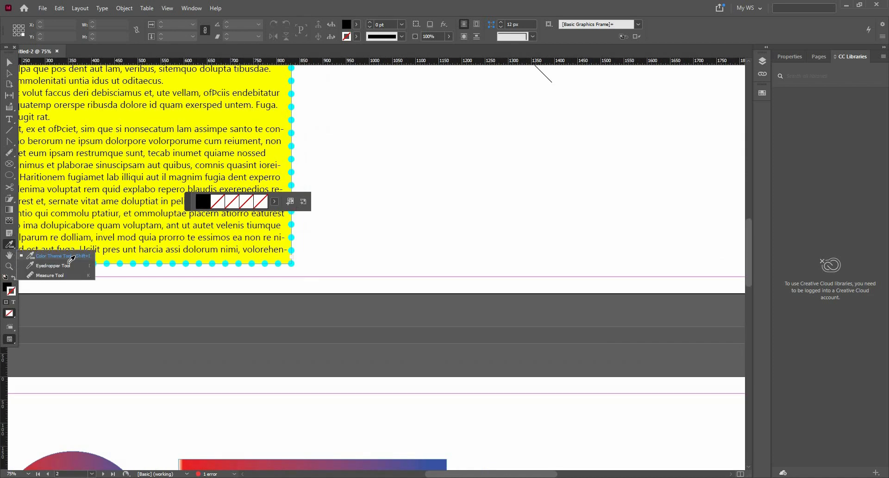
click(53, 266)
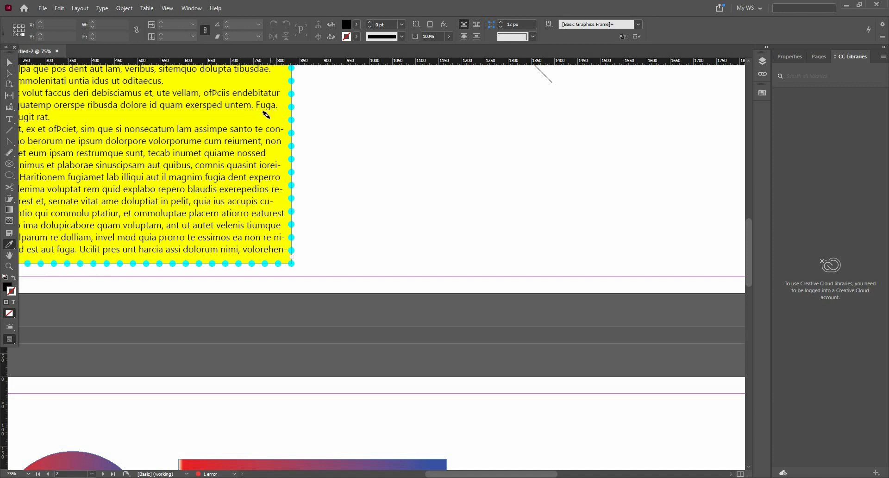
click(267, 115)
click(9, 63)
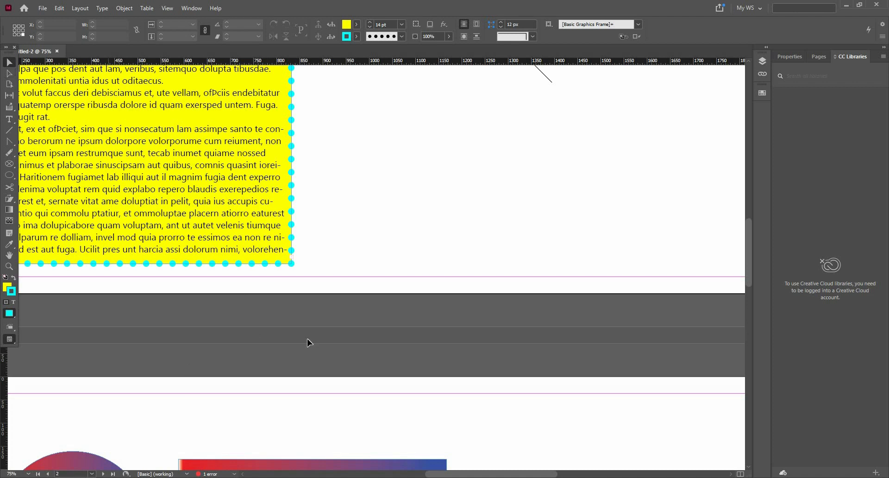
Step: Draw a circle about 350 px wide below the diagonal line on page 2, using the sampled fill and stroke
scroll(371, 287, down, 3)
scroll(318, 342, up, 2)
drag(319, 342, 366, 383)
drag(462, 136, 291, 322)
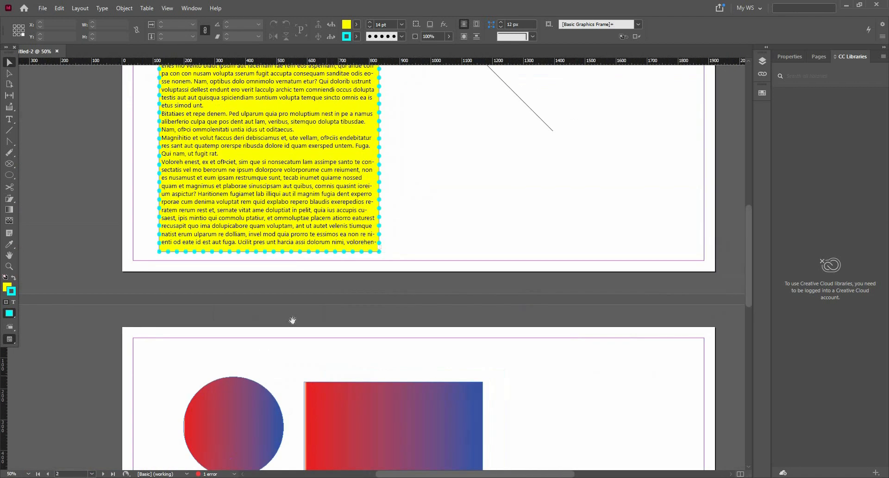
drag(259, 67, 124, 190)
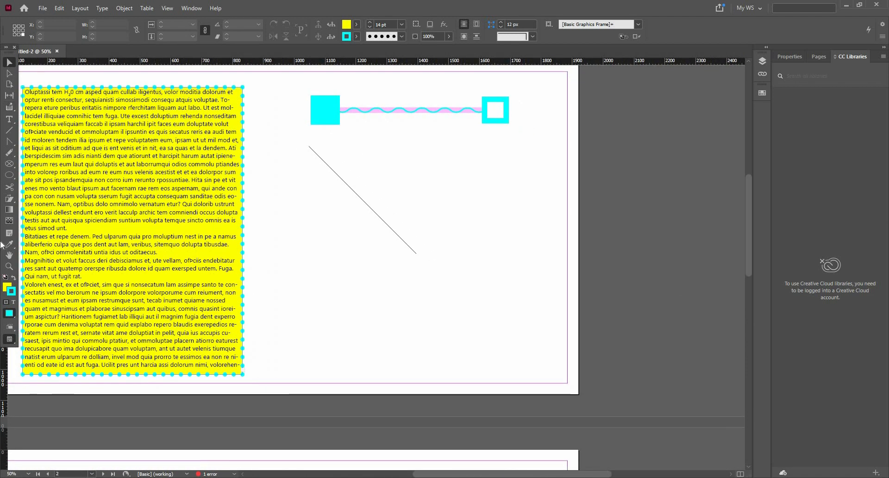
drag(297, 262, 425, 367)
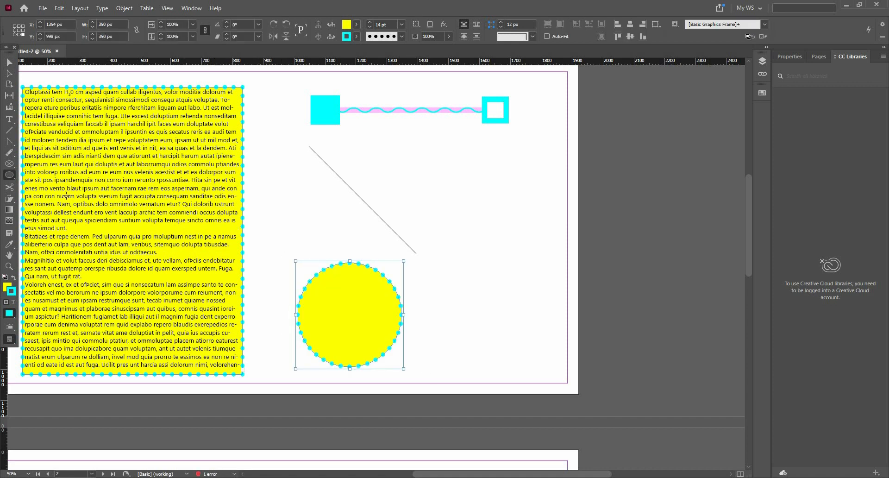
Step: Copy the red-blue gradient appearance from the square on page 3 to the yellow circle on page 2 with the Eyedropper tool
scroll(391, 300, down, 2)
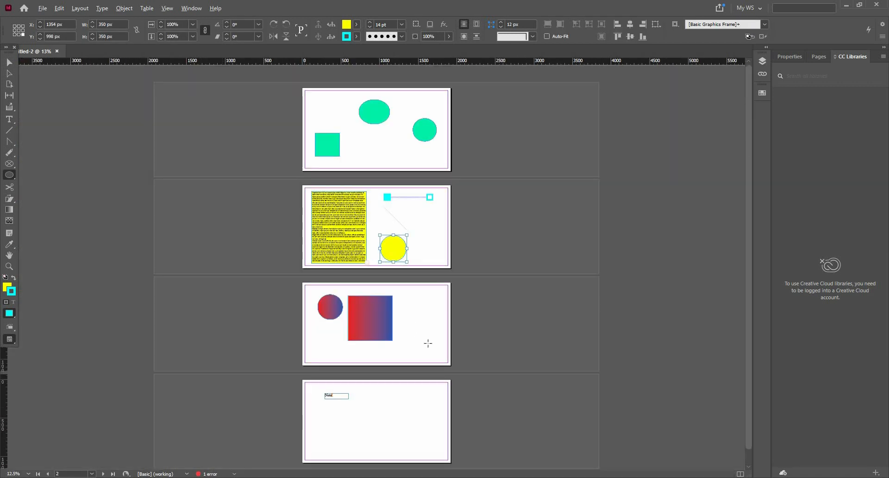
scroll(427, 343, up, 1)
click(8, 244)
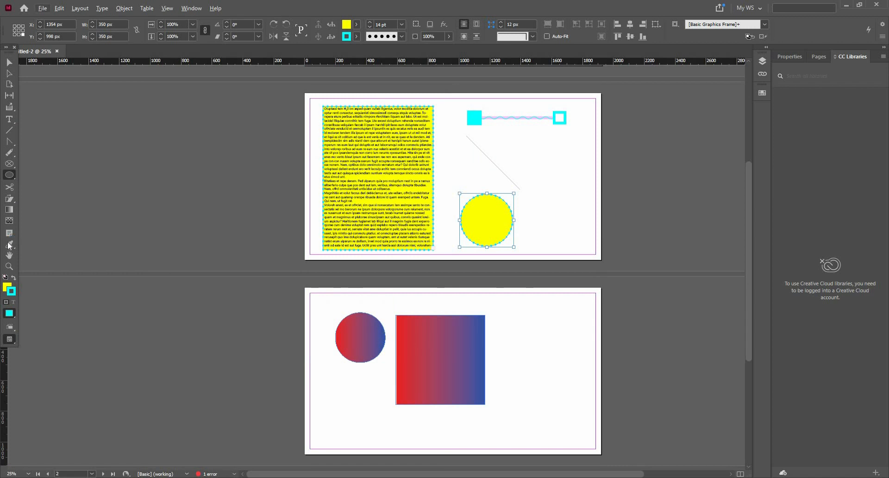
click(419, 338)
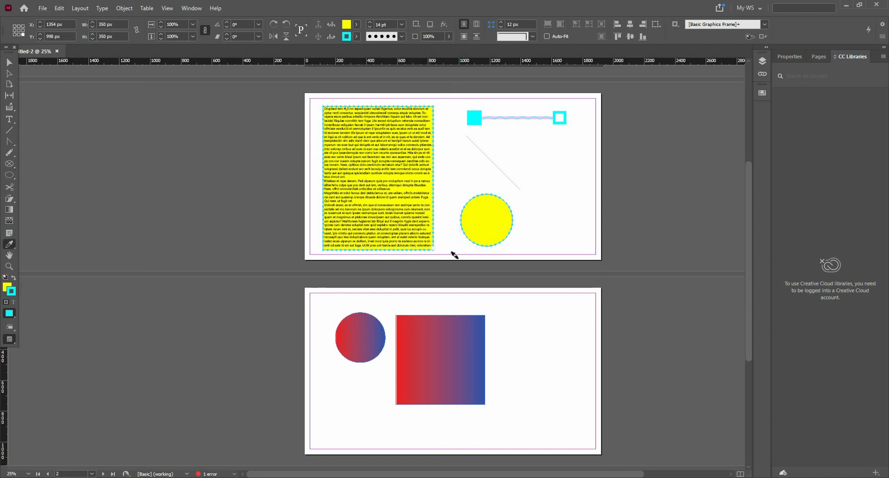
scroll(480, 217, up, 1)
click(482, 214)
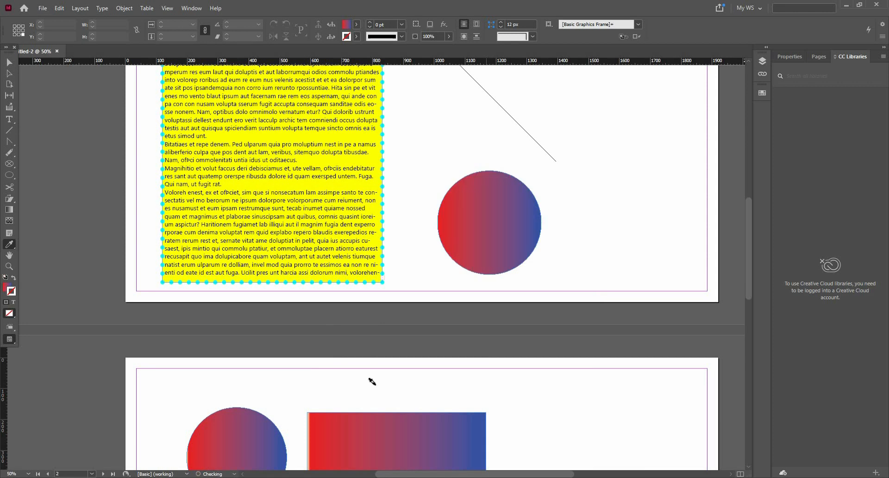
scroll(262, 338, down, 1)
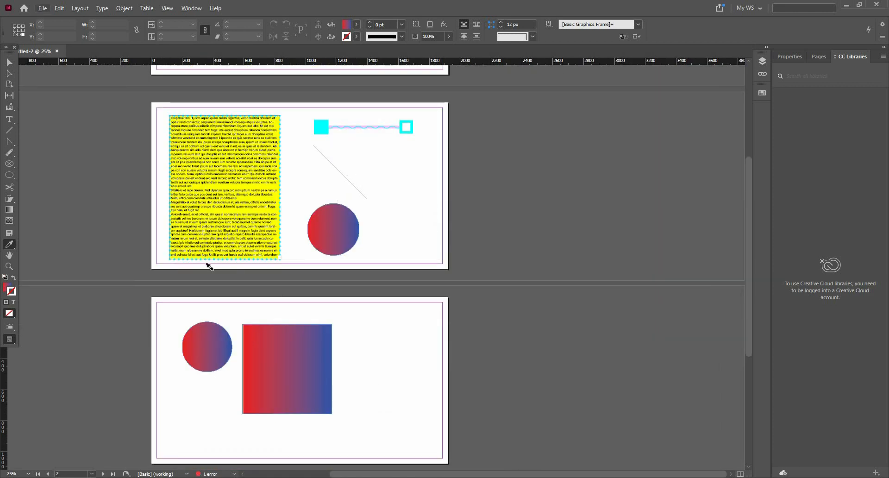
key(v)
click(276, 360)
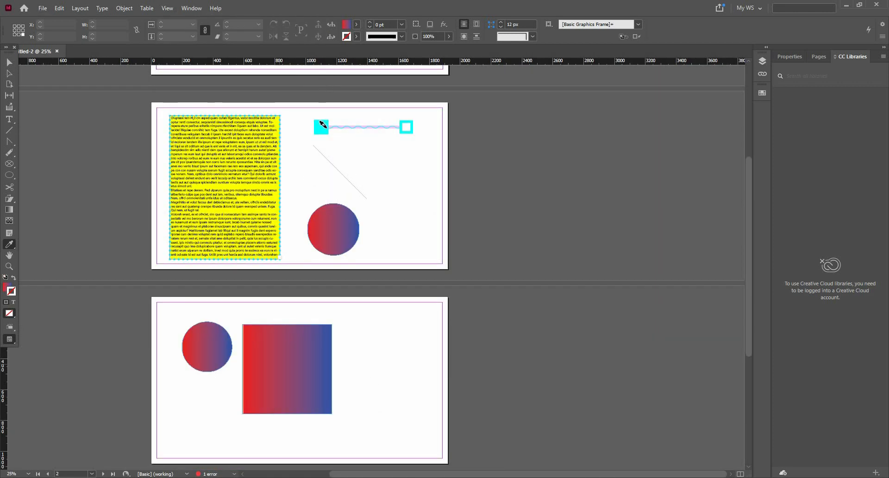
Step: Apply the sampled red-blue gradient appearance to the ellipse, circle and square on page 1 with the Eyedropper tool
scroll(366, 222, down, 1)
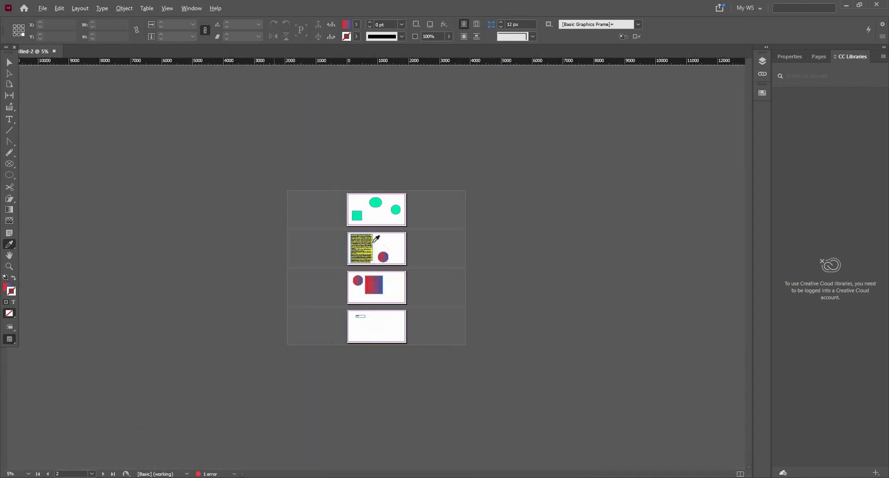
scroll(360, 262, up, 1)
scroll(349, 166, up, 3)
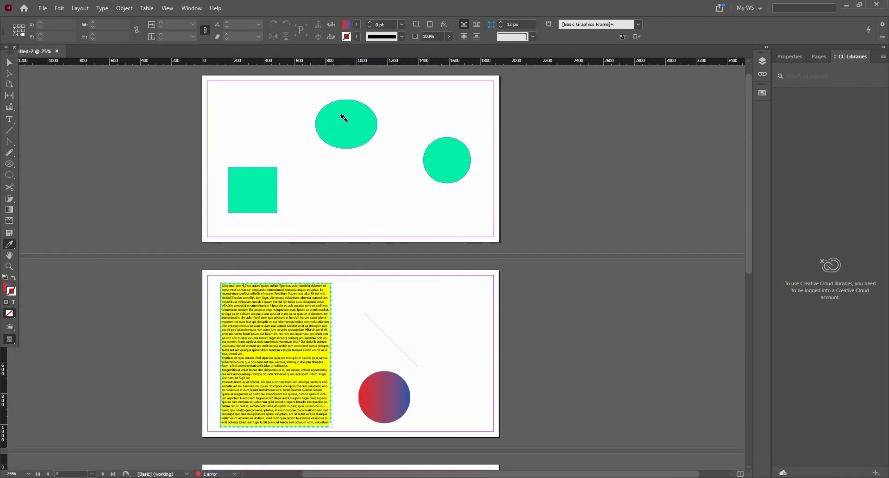
scroll(343, 119, up, 1)
click(554, 202)
click(168, 232)
click(12, 64)
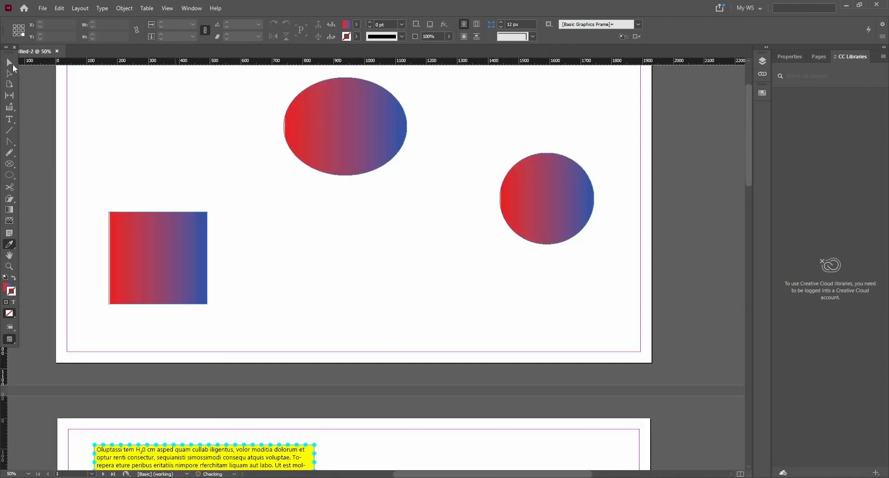
Step: Try to copy the appearance of the text in the page 2 frame to the gradient circle with the Eyedropper, and undo it
scroll(387, 310, down, 2)
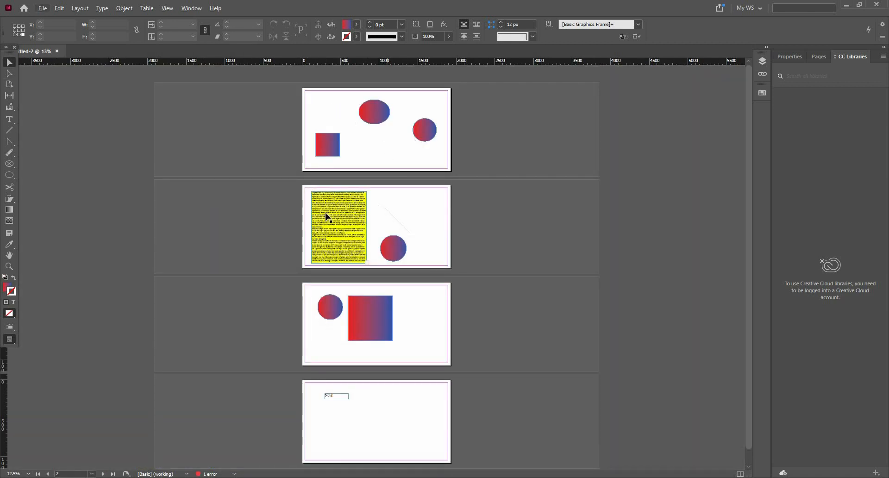
scroll(472, 182, up, 3)
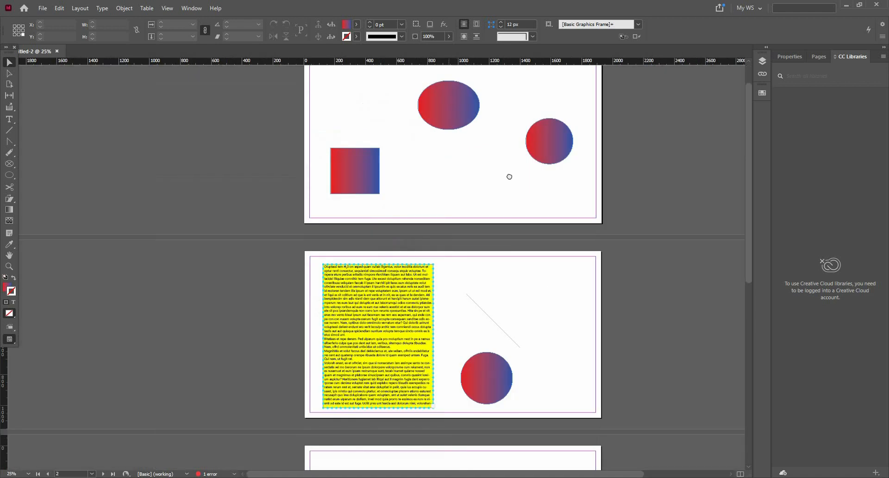
scroll(436, 252, down, 6)
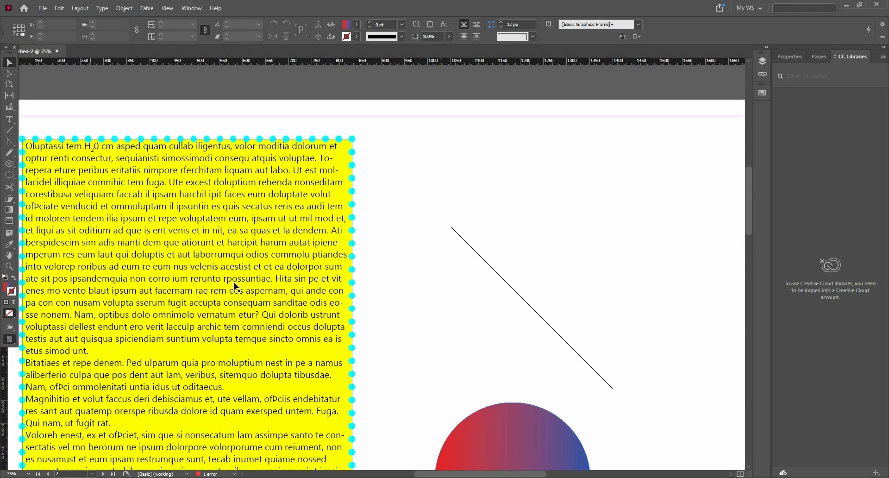
scroll(211, 287, down, 2)
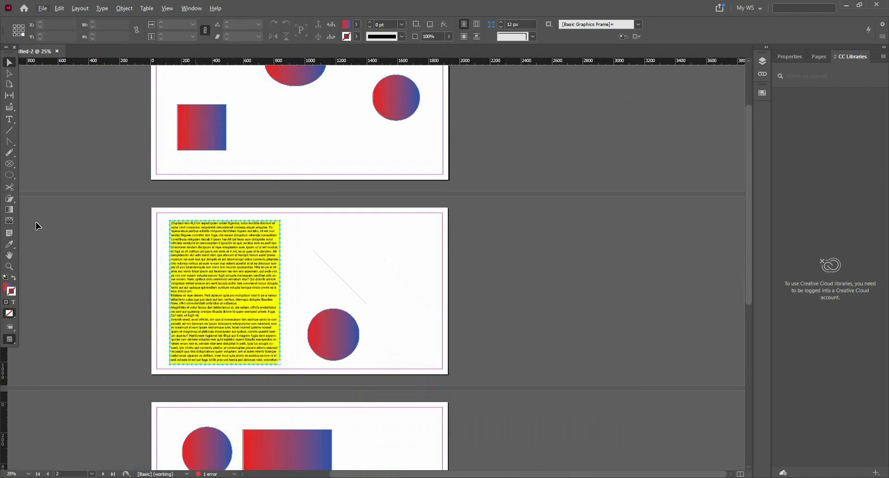
click(9, 245)
click(247, 277)
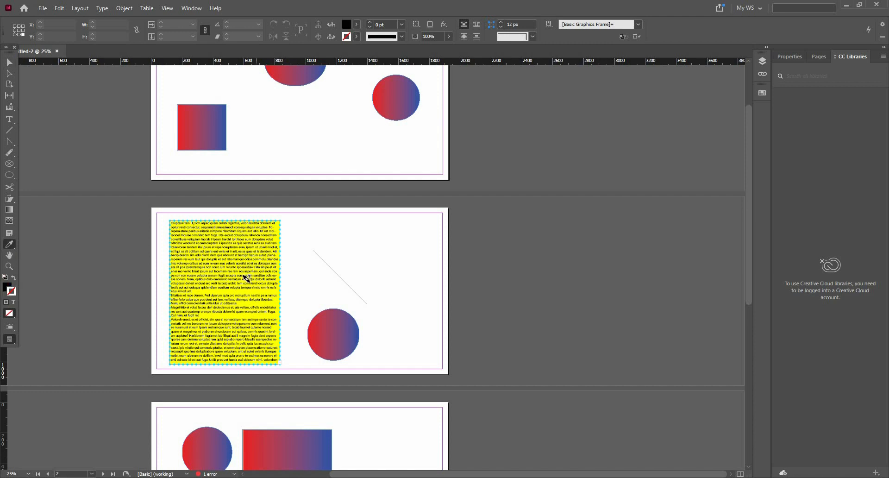
click(319, 341)
key(ctrl+z)
Step: Set the active fill color to RGB Cyan with the Eyedropper tool active and nothing selected
click(6, 290)
key(v)
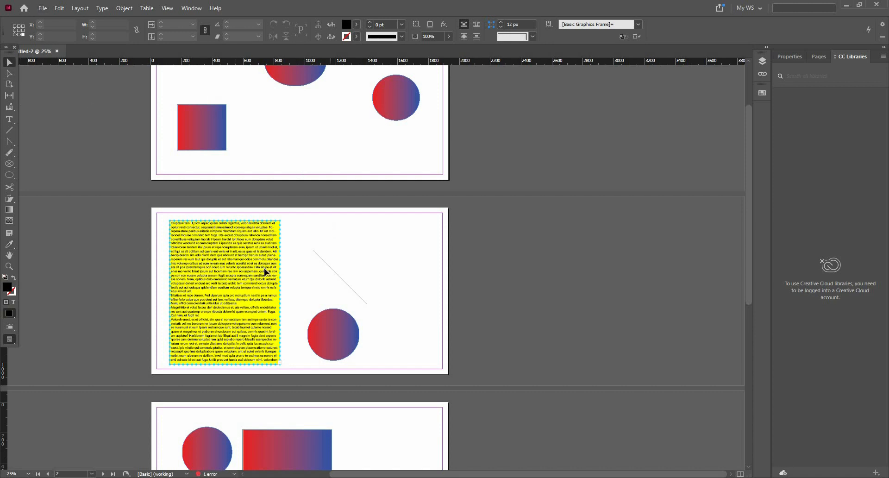
key(ctrl+equal)
click(11, 244)
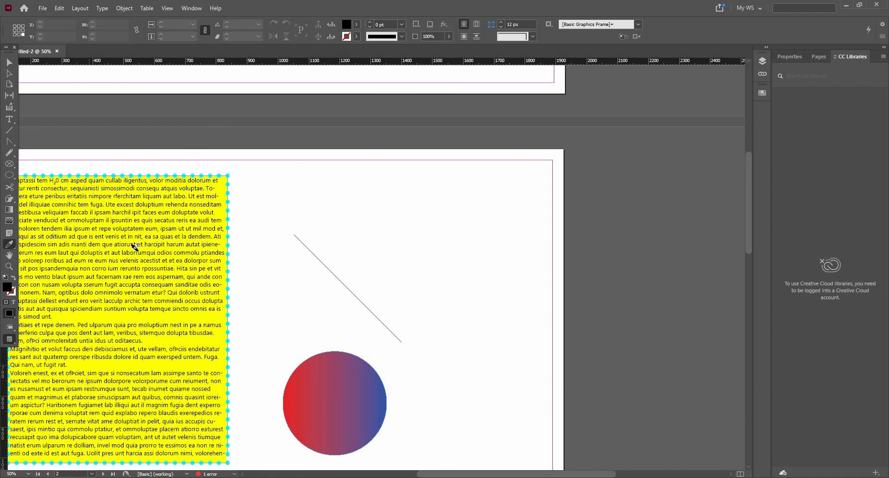
key(ctrl+minus)
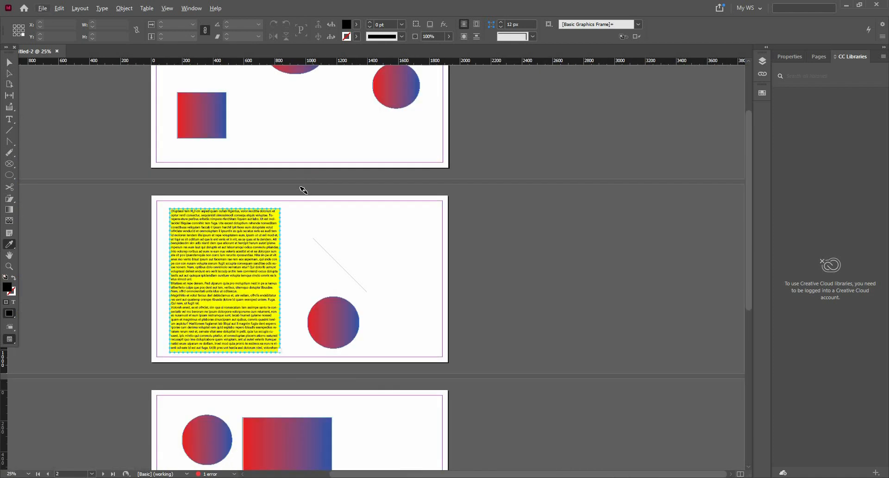
key(ctrl+equal)
click(357, 24)
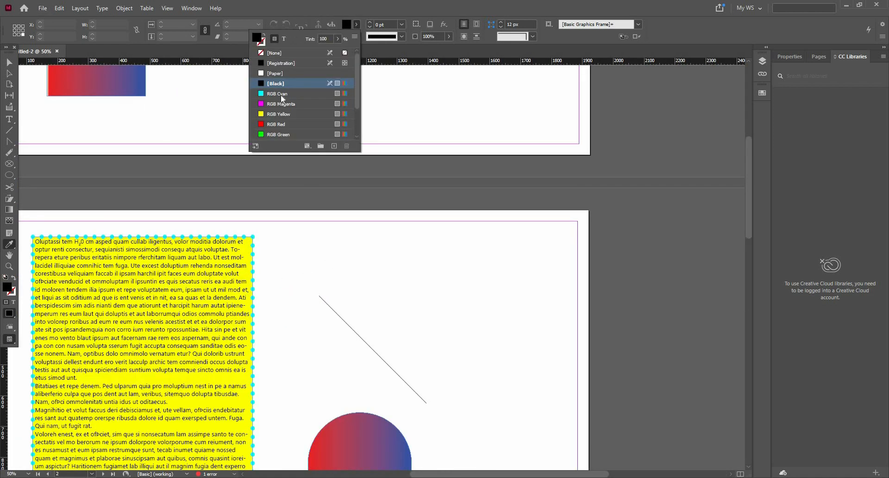
click(282, 95)
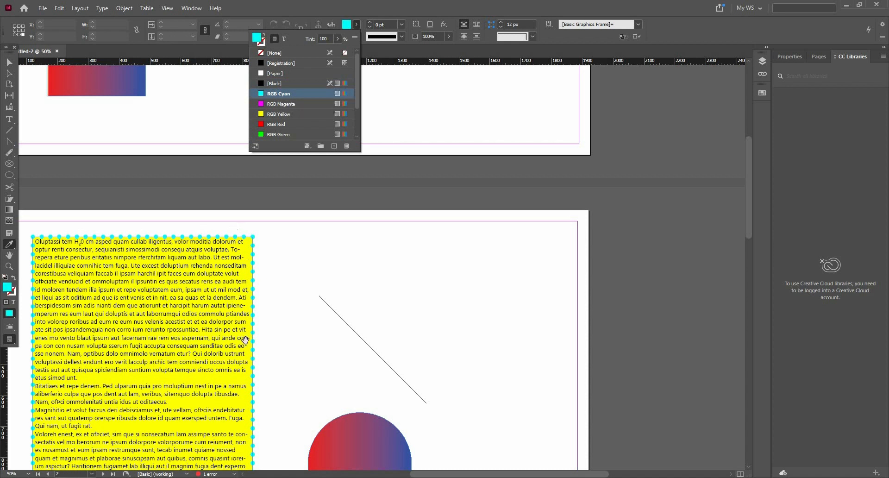
Step: Apply the cyan fill to the square, ellipse and circle on page 1 with the loaded Eyedropper
scroll(130, 158, up, 4)
click(137, 179)
scroll(500, 206, up, 3)
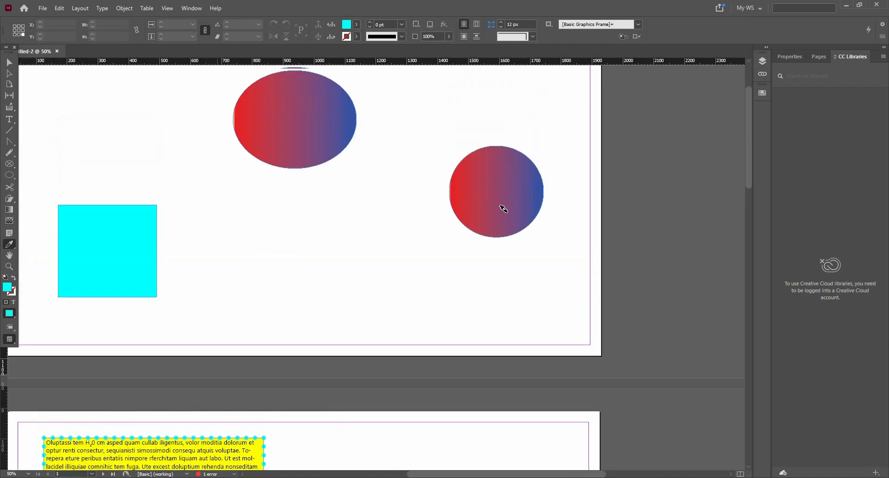
click(341, 123)
click(472, 196)
Step: Apply the cyan fill to the square and circle on page 3 and to the circle on page 2
scroll(391, 318, down, 2)
scroll(371, 312, up, 1)
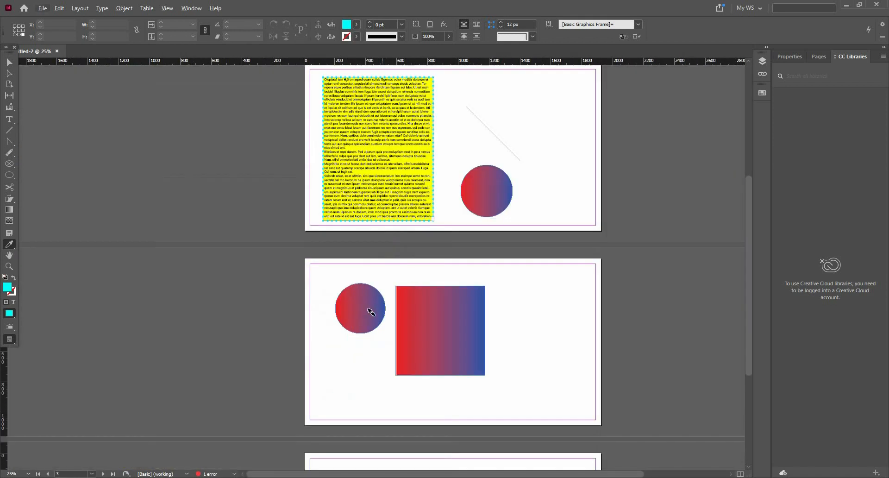
click(422, 315)
click(370, 309)
click(495, 205)
scroll(395, 231, down, 1)
scroll(470, 159, up, 2)
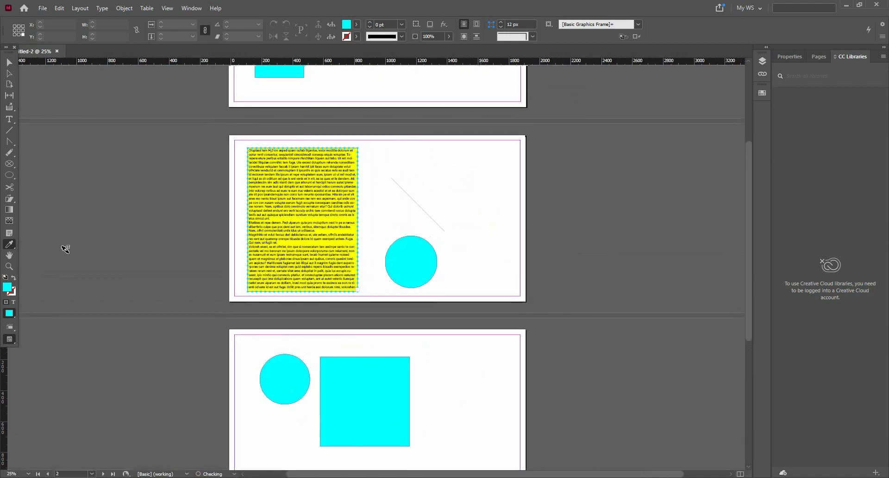
Step: Measure the cyan circle on page 2 horizontally and diagonally across with the Measure tool
right_click(9, 244)
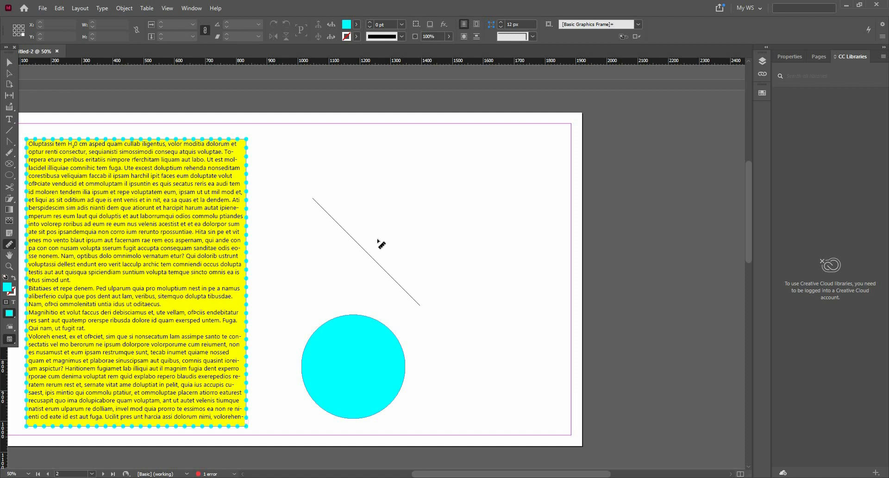
scroll(376, 244, up, 1)
scroll(231, 246, up, 2)
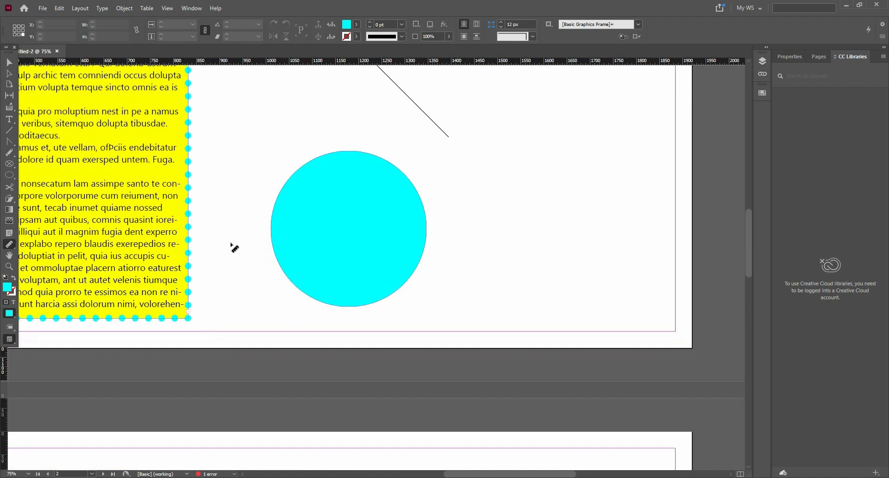
drag(229, 243, 485, 250)
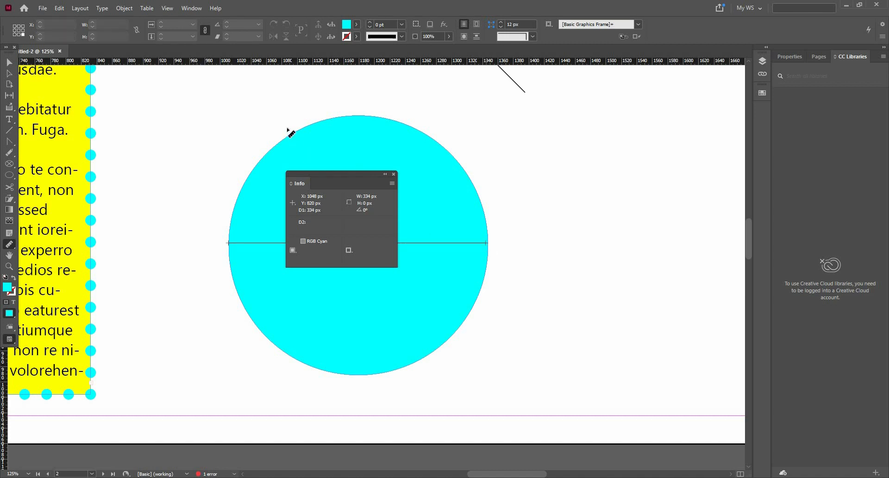
drag(291, 133, 436, 348)
scroll(407, 198, down, 2)
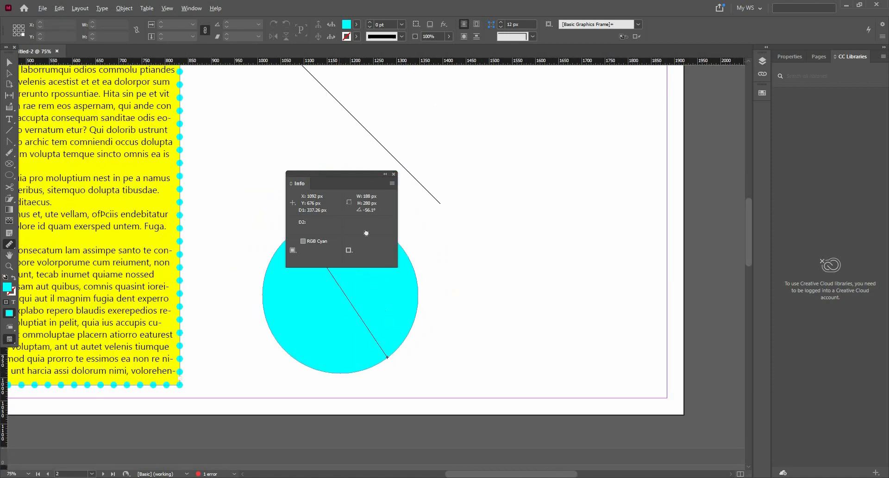
Step: Measure the diagonal line on page 2 from end to end with the Measure tool
scroll(270, 318, up, 5)
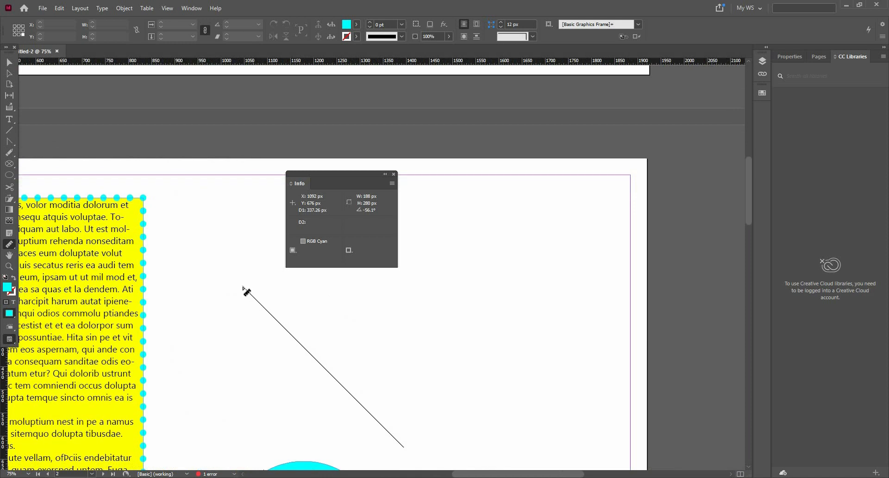
drag(355, 416, 404, 450)
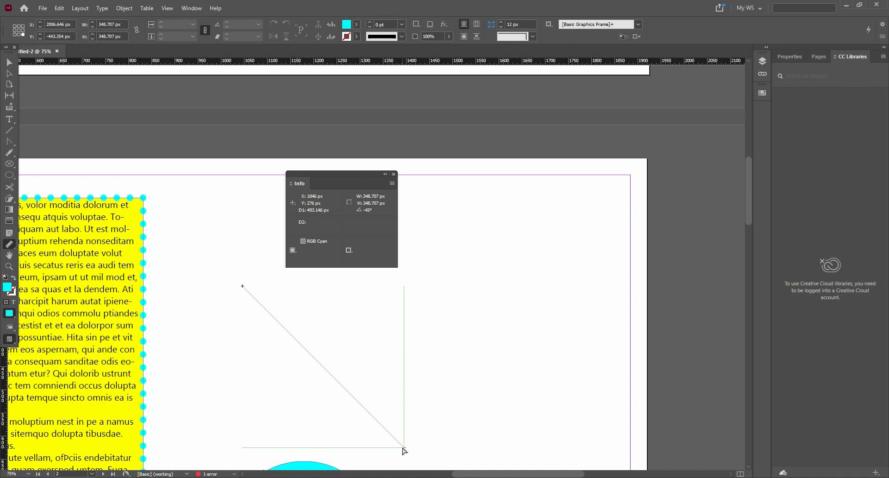
drag(404, 449, 404, 448)
Step: Measure several freehand distances in the empty area around the diagonal line, and close the Info panel
drag(457, 240, 368, 359)
drag(476, 302, 591, 286)
mouse_move(581, 309)
mouse_down()
mouse_move(564, 352)
mouse_move(519, 389)
mouse_up()
drag(439, 358, 398, 242)
drag(499, 216, 531, 195)
drag(542, 257, 523, 314)
key(F8)
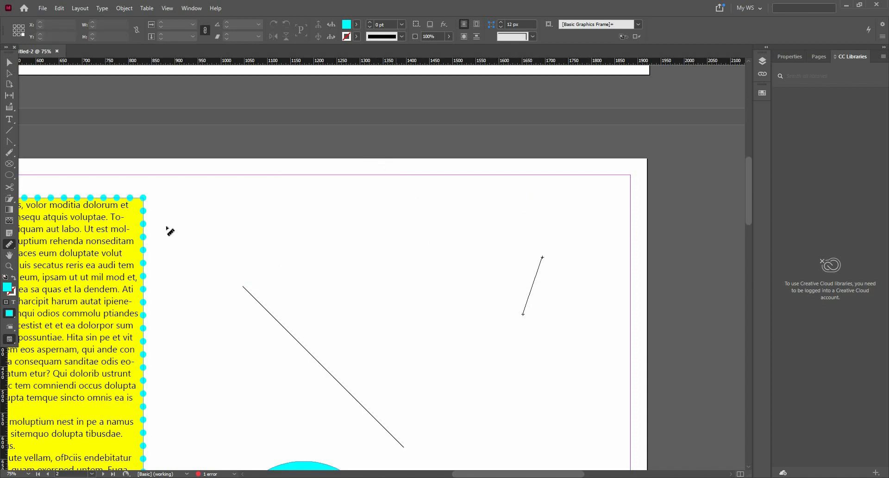
click(12, 248)
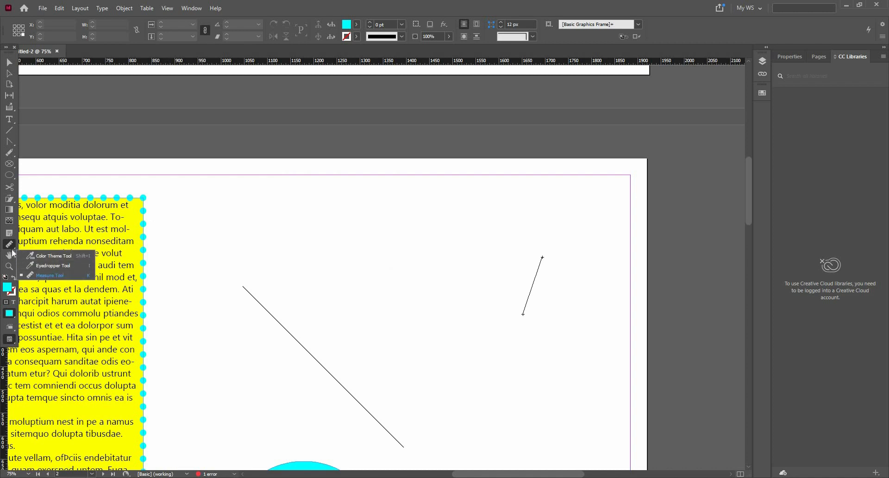
click(12, 250)
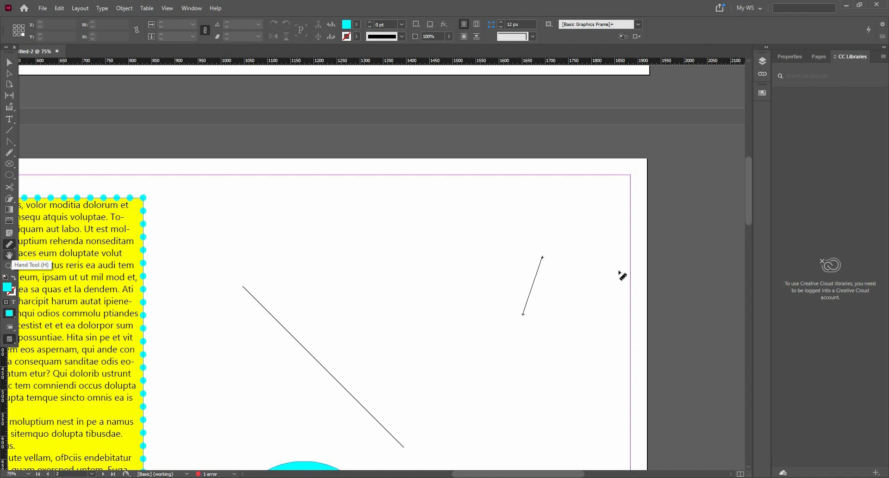
scroll(361, 259, down, 4)
scroll(522, 188, up, 3)
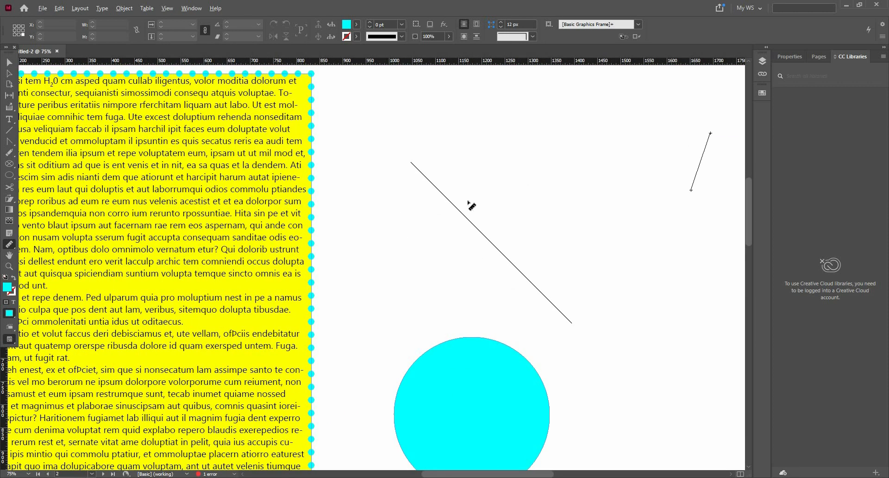
scroll(472, 205, down, 1)
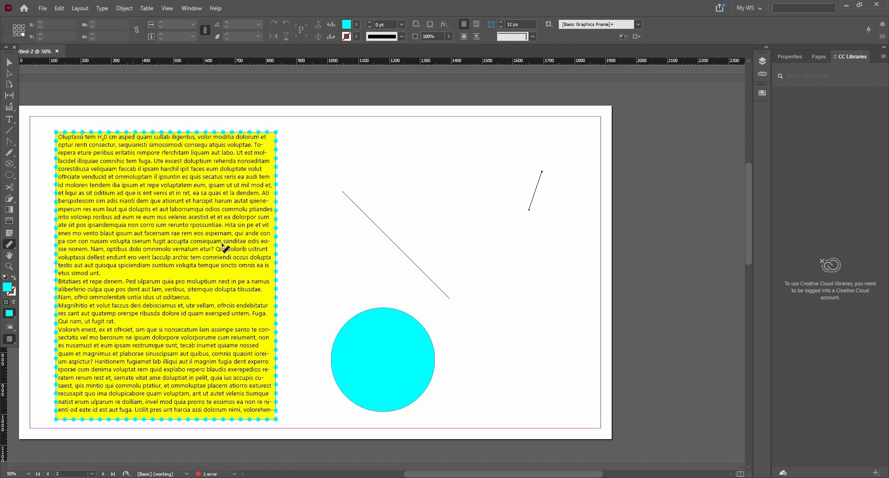
scroll(223, 245, up, 2)
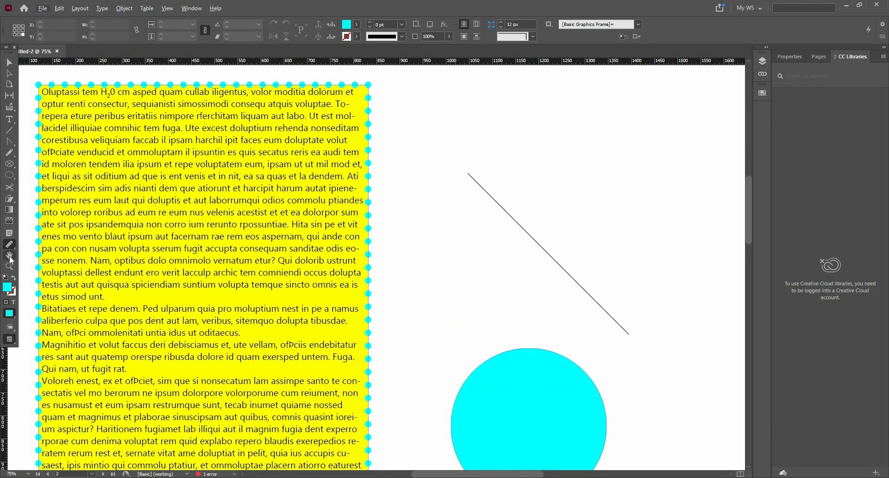
Step: Pan the view across pages 1 to 3 with the Hand tool
key(h)
scroll(490, 231, down, 2)
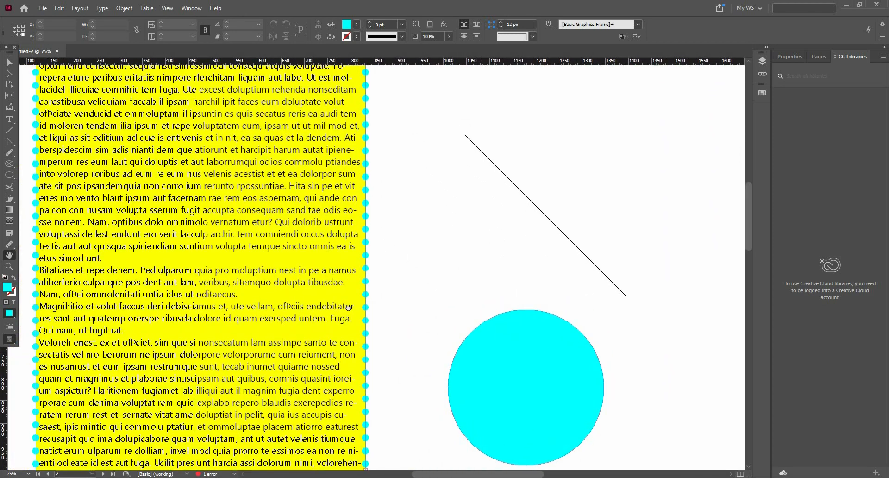
scroll(433, 283, up, 10)
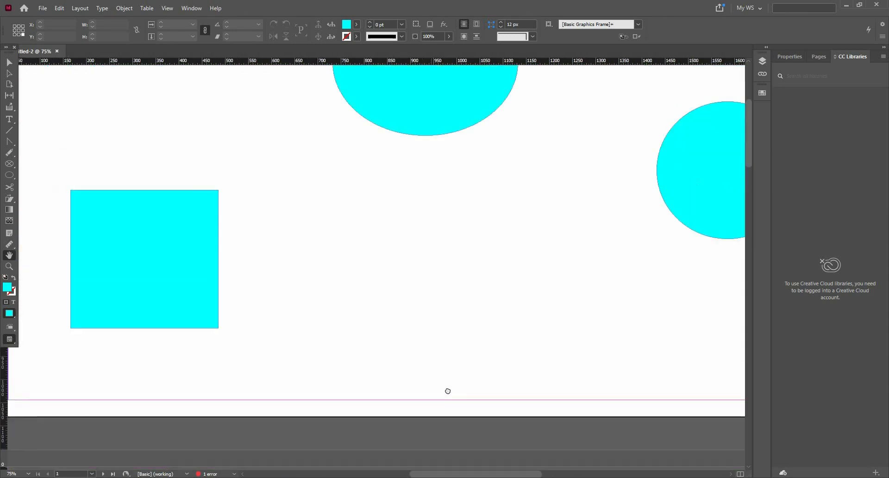
drag(448, 391, 448, 388)
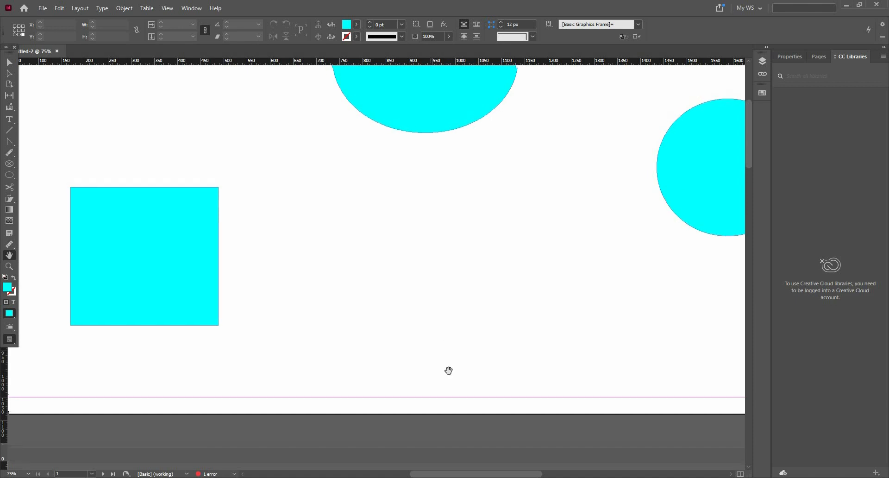
scroll(428, 183, up, 4)
scroll(440, 191, down, 12)
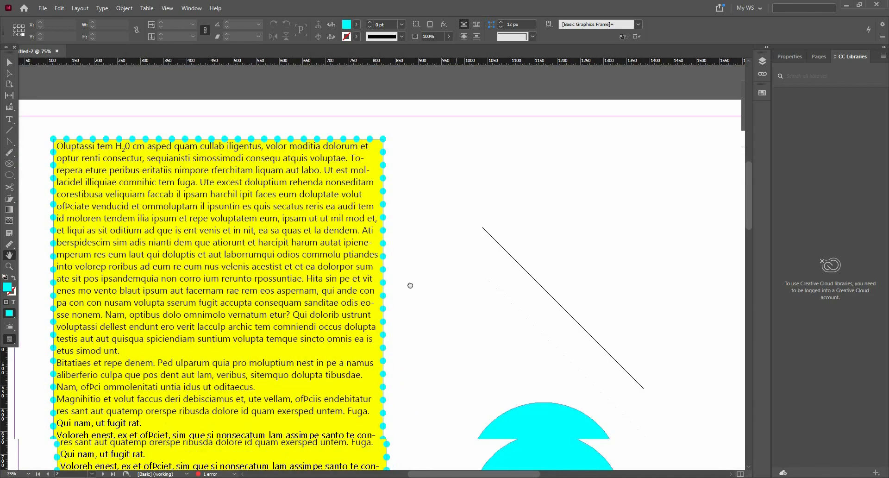
scroll(410, 285, down, 10)
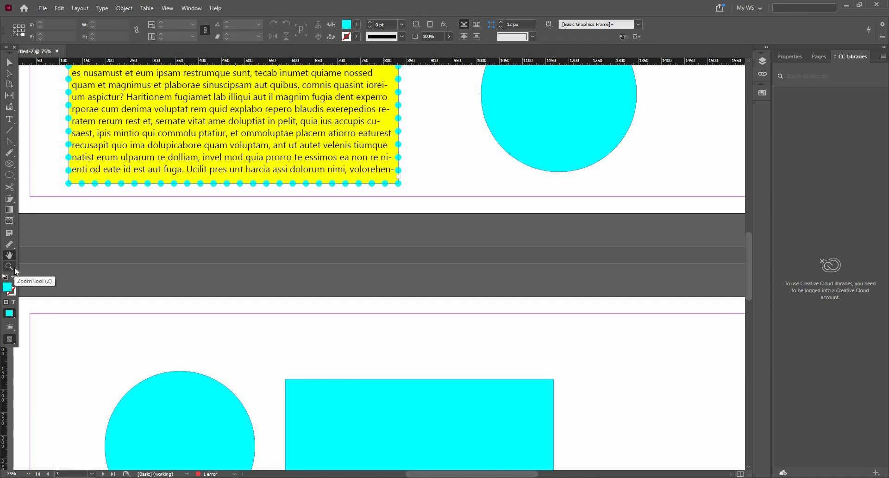
Step: Zoom in to 100% on the area below the text frame on page 2 with the Zoom tool
click(9, 266)
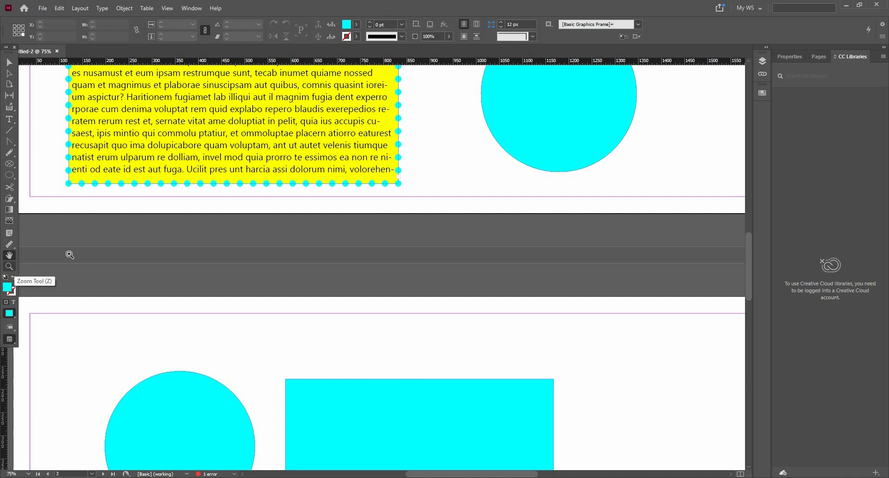
click(223, 227)
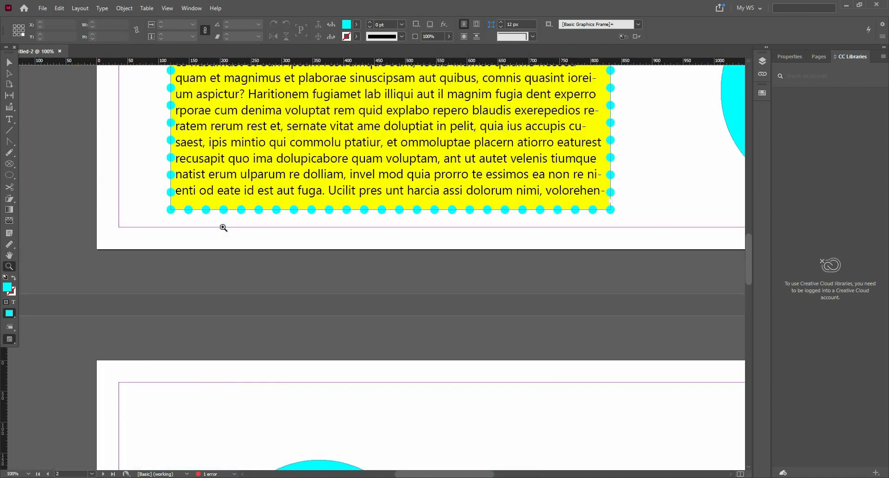
Step: Zoom out to 25% with the Zoom tool so page 2 fits fully in view
alt+click(224, 244)
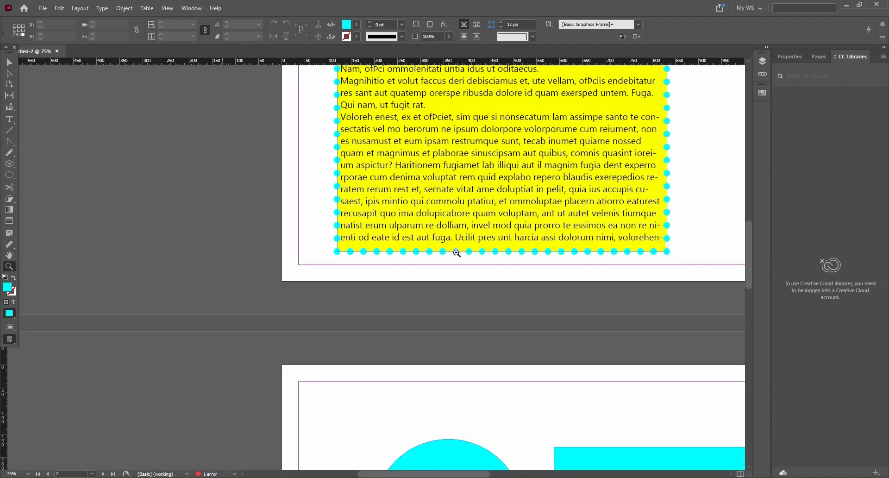
alt+click(486, 246)
alt+click(477, 247)
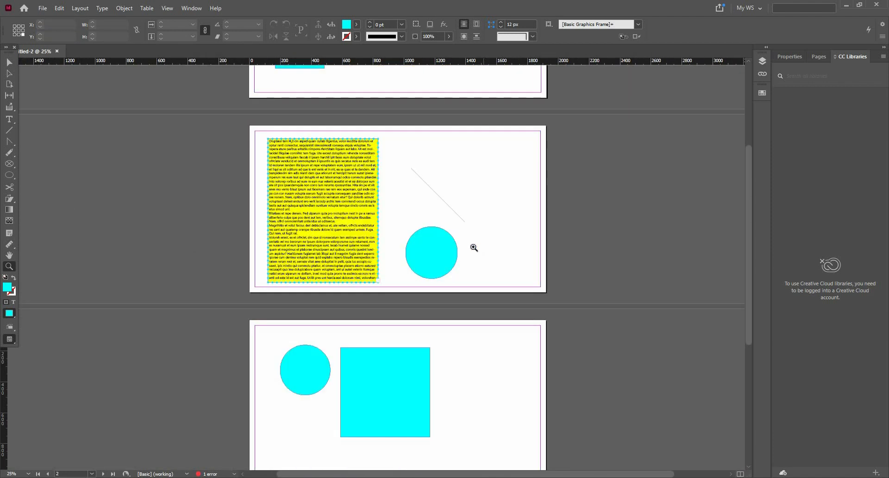
Step: Zoom in and out over the document pages, ending at 50% with page 2 centred in the view
scroll(473, 247, up, 3)
scroll(471, 244, down, 1)
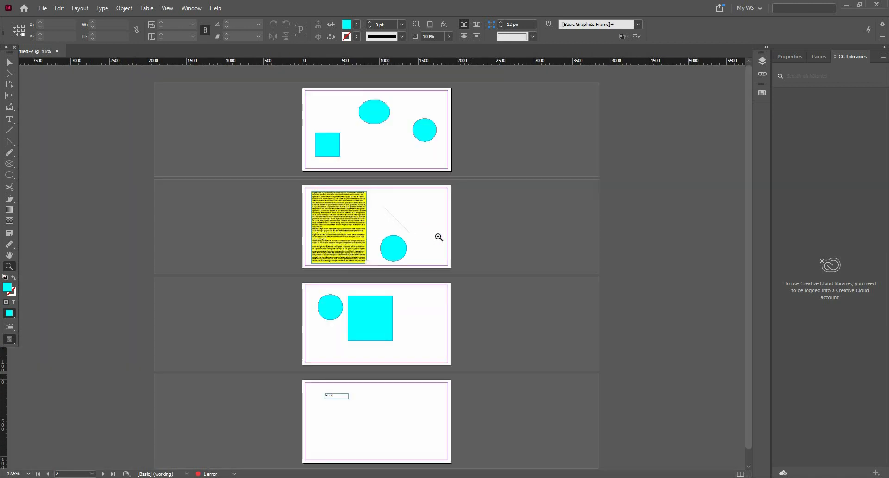
scroll(438, 238, up, 3)
scroll(438, 238, down, 3)
scroll(406, 212, up, 2)
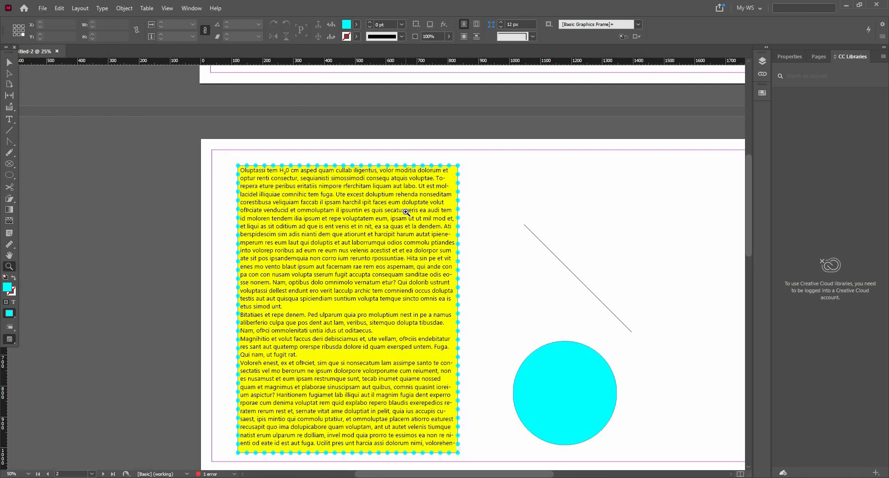
scroll(406, 212, down, 1)
scroll(426, 321, up, 1)
scroll(27, 285, down, 1)
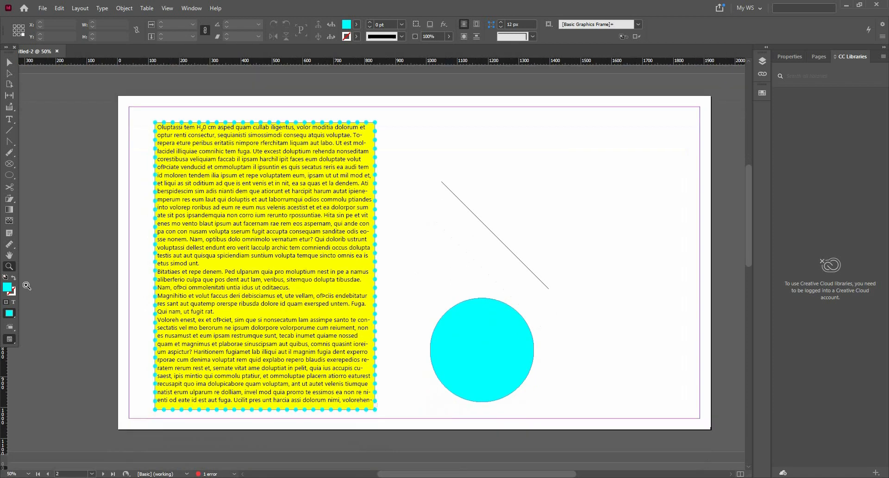
scroll(26, 286, down, 1)
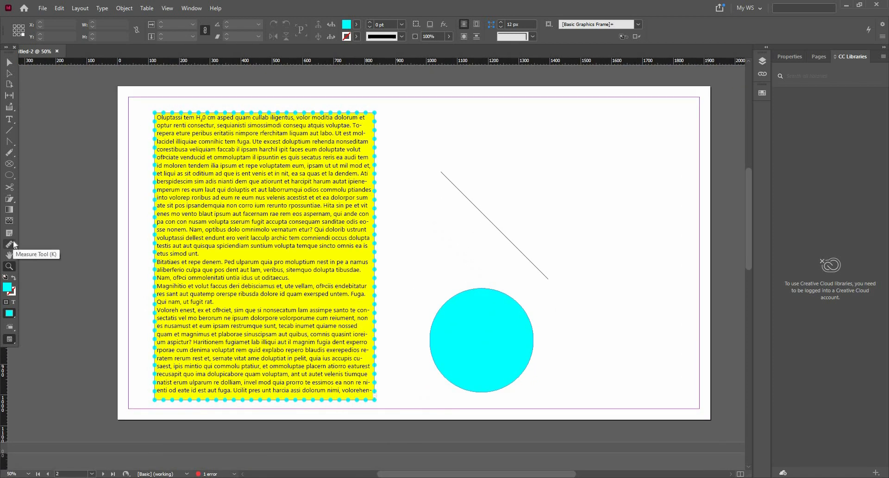